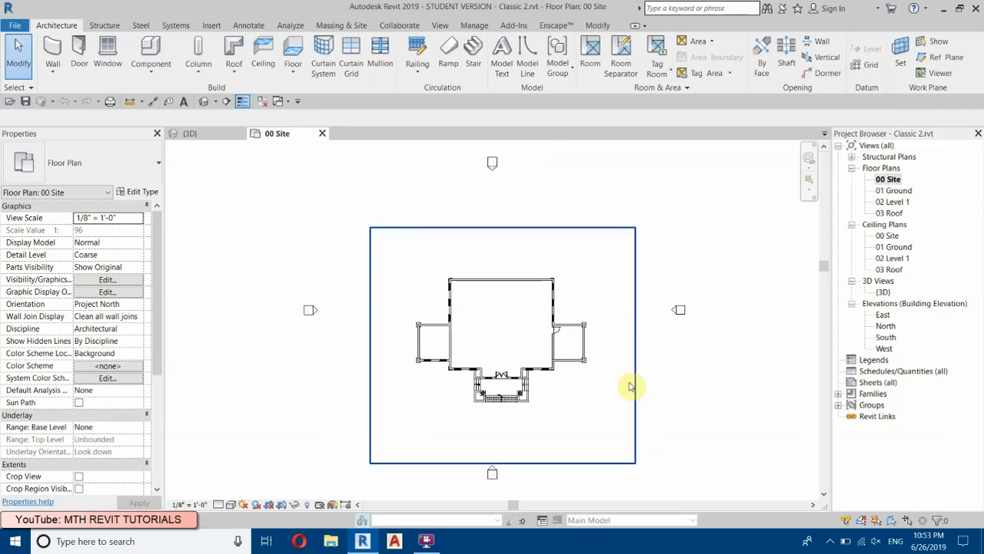
Step: Split the front wall of the east wing near its middle, without deleting the inner segment
{"action": "scroll", "coordinate": [582, 361], "scroll_direction": "up", "scroll_amount": 9}
{"action": "scroll", "coordinate": [360, 330], "scroll_direction": "up", "scroll_amount": 3}
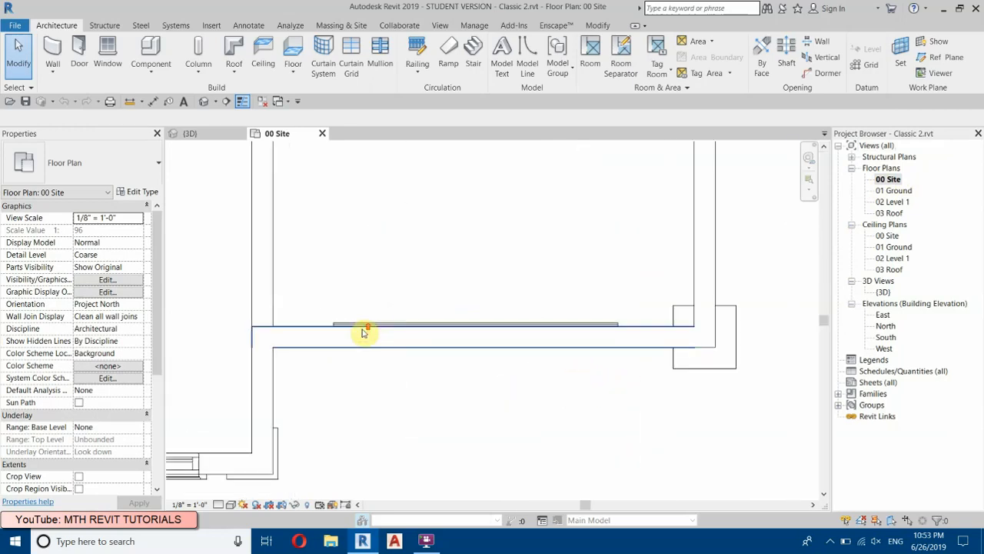
{"action": "middle_click_drag", "start_coordinate": [512, 280], "coordinate": [506, 320]}
{"action": "left_click", "coordinate": [454, 389]}
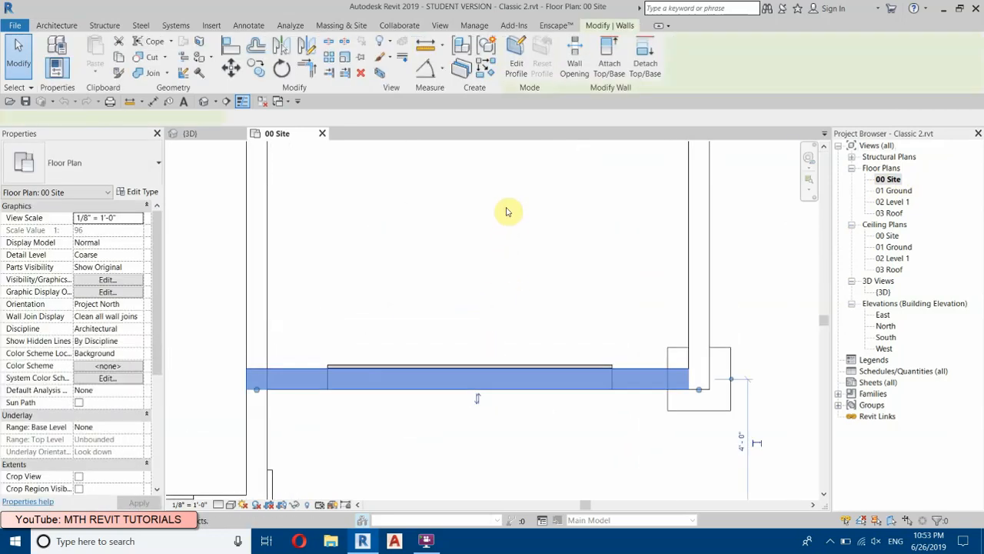
{"action": "left_click", "coordinate": [327, 42]}
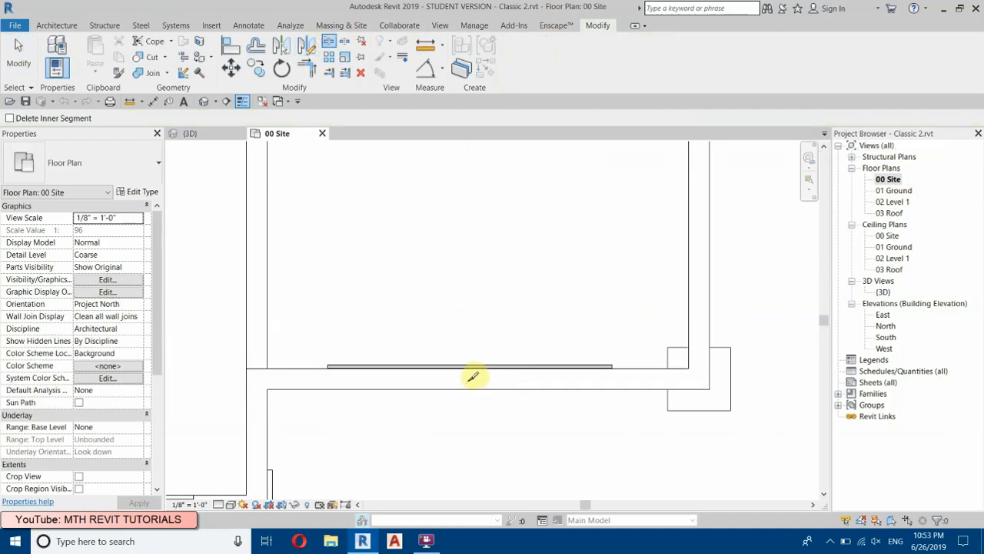
{"action": "left_click", "coordinate": [466, 378]}
{"action": "right_click", "coordinate": [503, 229]}
{"action": "left_click", "coordinate": [517, 236]}
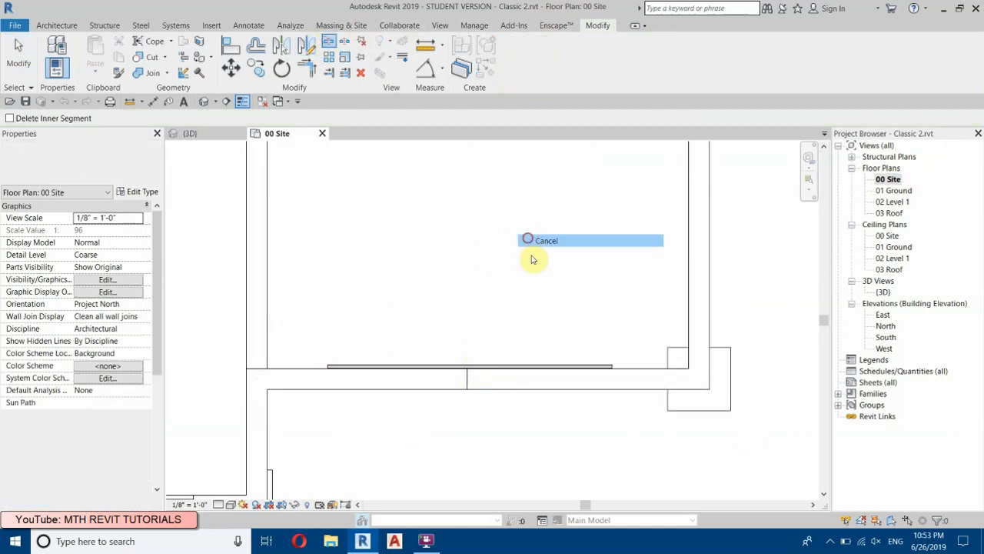
Step: Pull the two split wall ends back to the ends of the thin strip behind the wall, leaving a 9' 0" gap, and close the inactive views
{"action": "left_click", "coordinate": [494, 385]}
{"action": "left_click_drag", "start_coordinate": [466, 390], "coordinate": [612, 390]}
{"action": "left_click", "coordinate": [463, 383]}
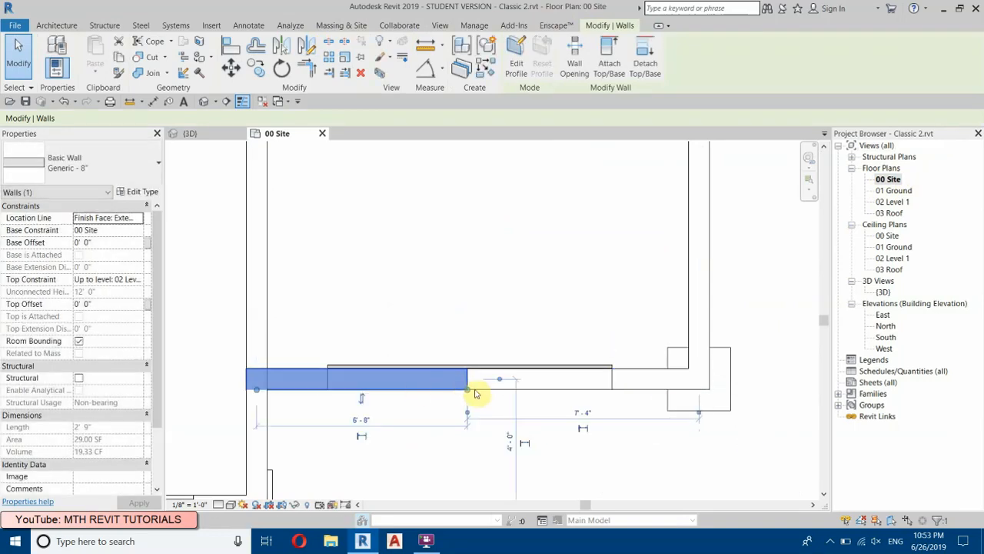
{"action": "left_click_drag", "start_coordinate": [339, 383], "coordinate": [327, 390]}
{"action": "left_click", "coordinate": [441, 301]}
{"action": "middle_click_drag", "start_coordinate": [440, 278], "coordinate": [473, 299]}
{"action": "left_click", "coordinate": [262, 100]}
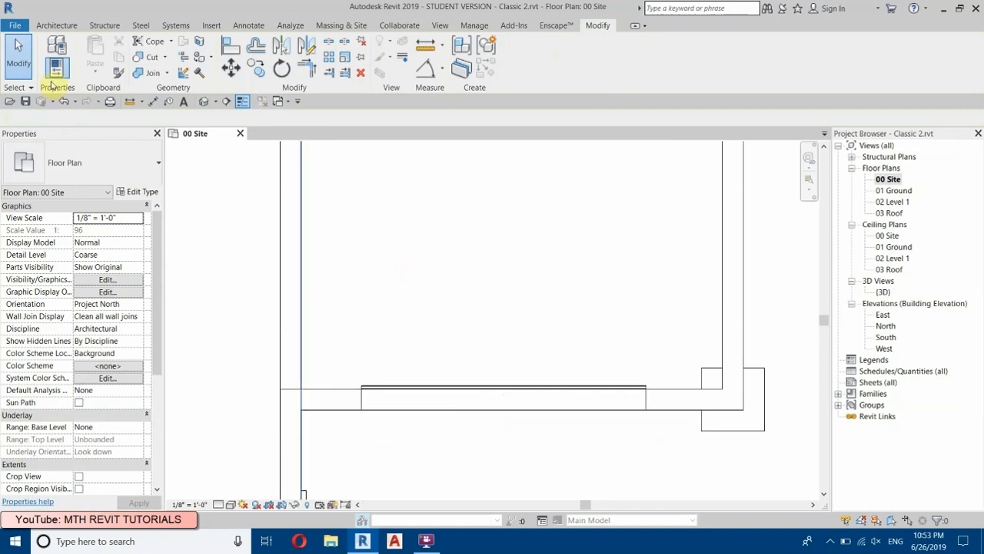
Step: Start a new wall and duplicate the Generic - 5" basic wall type as Garage Door
{"action": "left_click", "coordinate": [56, 26]}
{"action": "left_click", "coordinate": [52, 53]}
{"action": "left_click", "coordinate": [84, 162]}
{"action": "left_click_drag", "start_coordinate": [163, 353], "coordinate": [152, 309]}
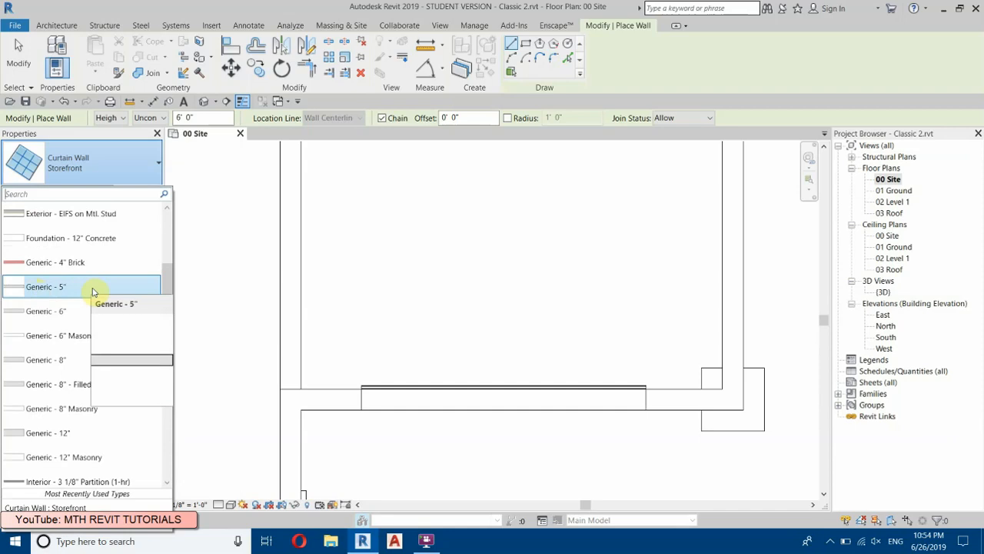
{"action": "left_click", "coordinate": [92, 291]}
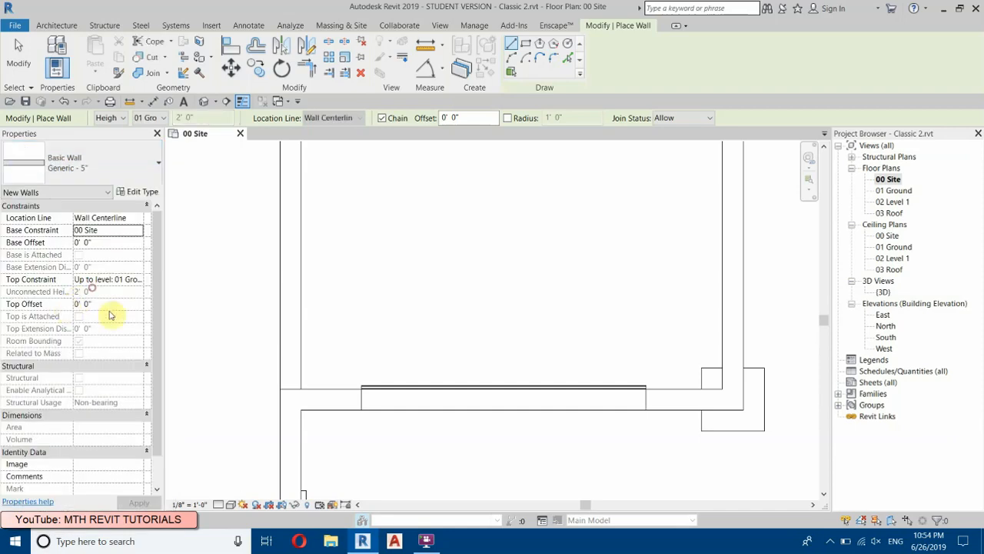
{"action": "left_click", "coordinate": [138, 191]}
{"action": "left_click", "coordinate": [659, 120]}
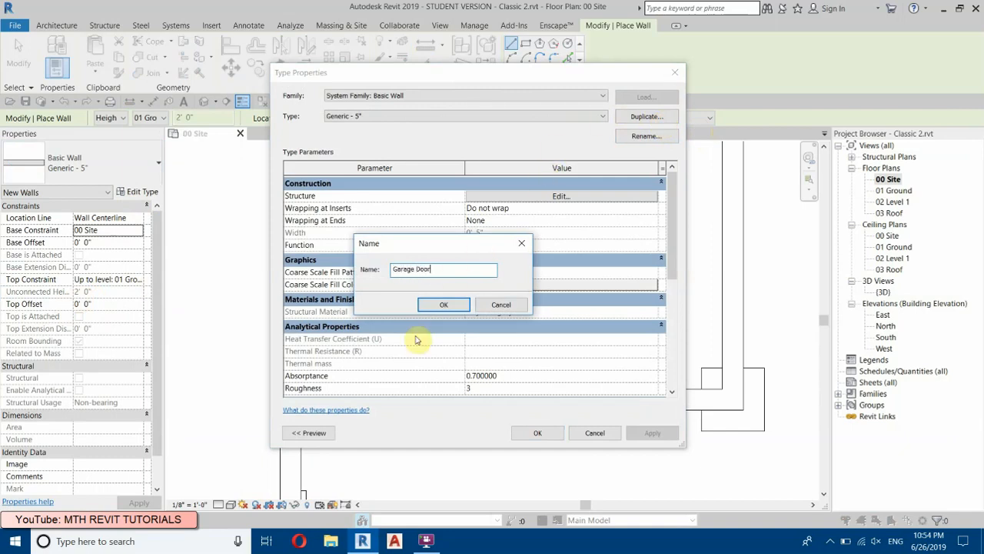
{"action": "left_click", "coordinate": [442, 304]}
Step: Set the structure layer of the Garage Door wall type to 3" thick
{"action": "left_click", "coordinate": [552, 195]}
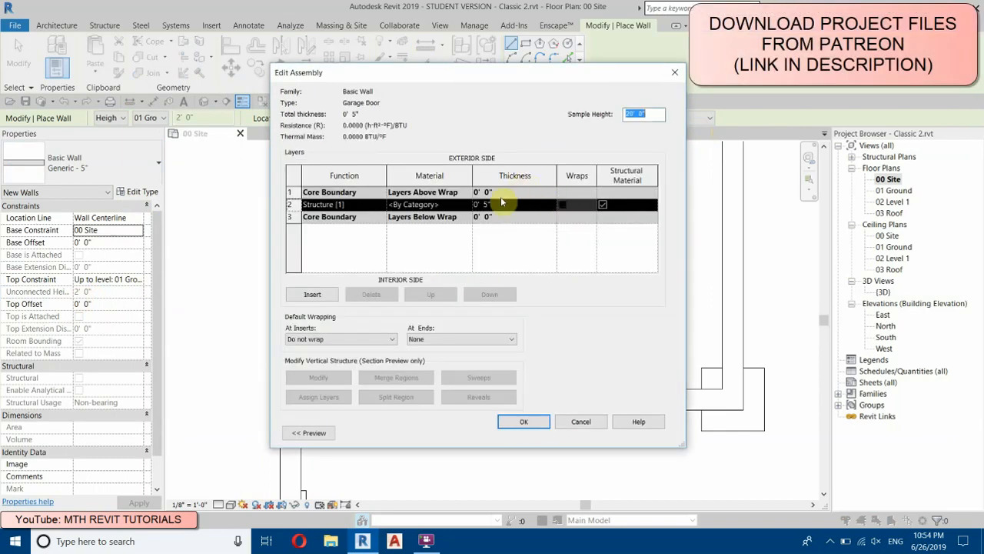
{"action": "left_click", "coordinate": [506, 206]}
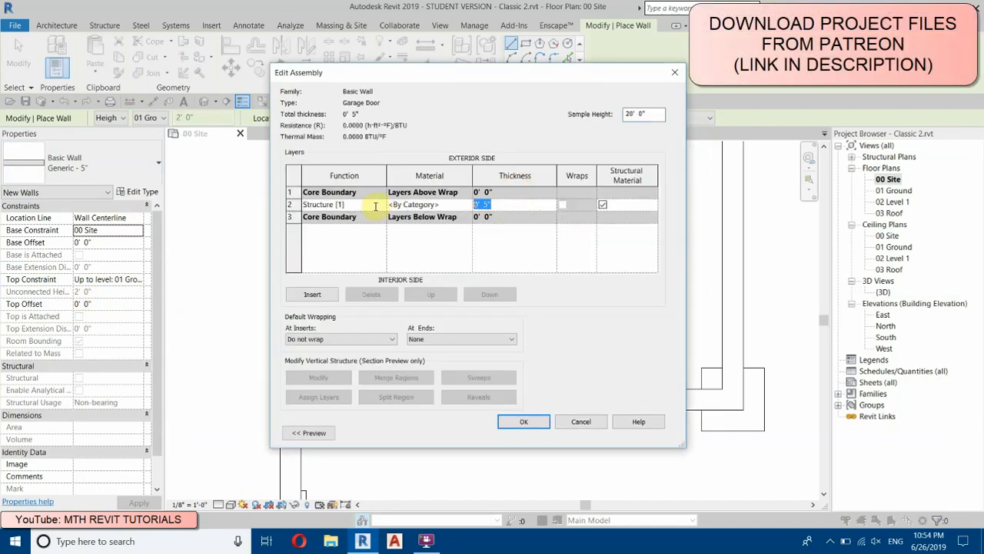
{"action": "type", "text": "3'"}
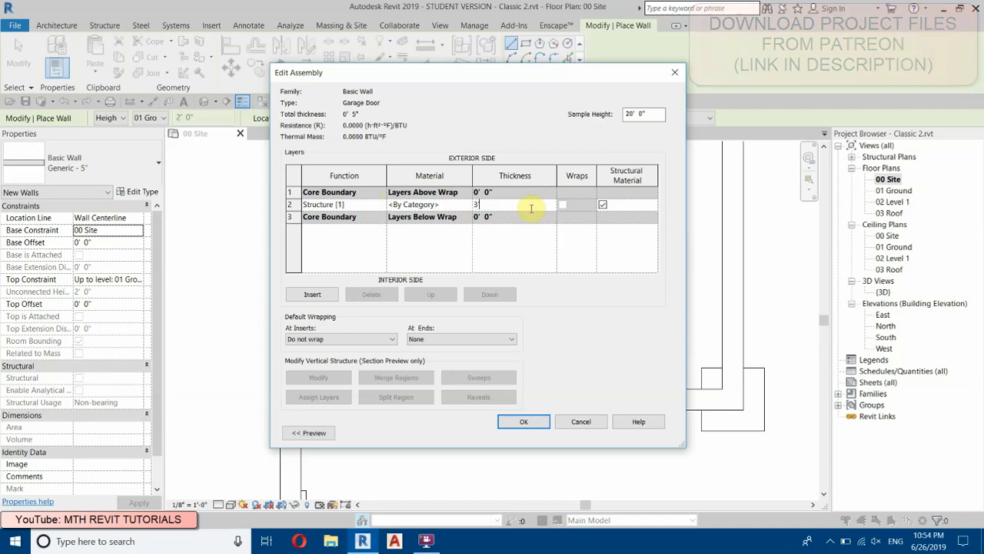
{"action": "left_click", "coordinate": [522, 422]}
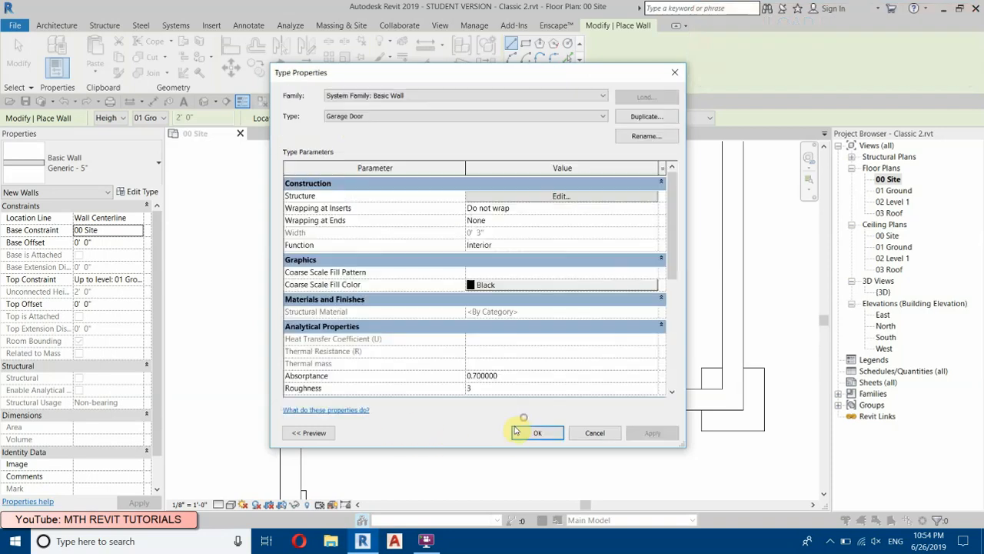
{"action": "left_click", "coordinate": [537, 432]}
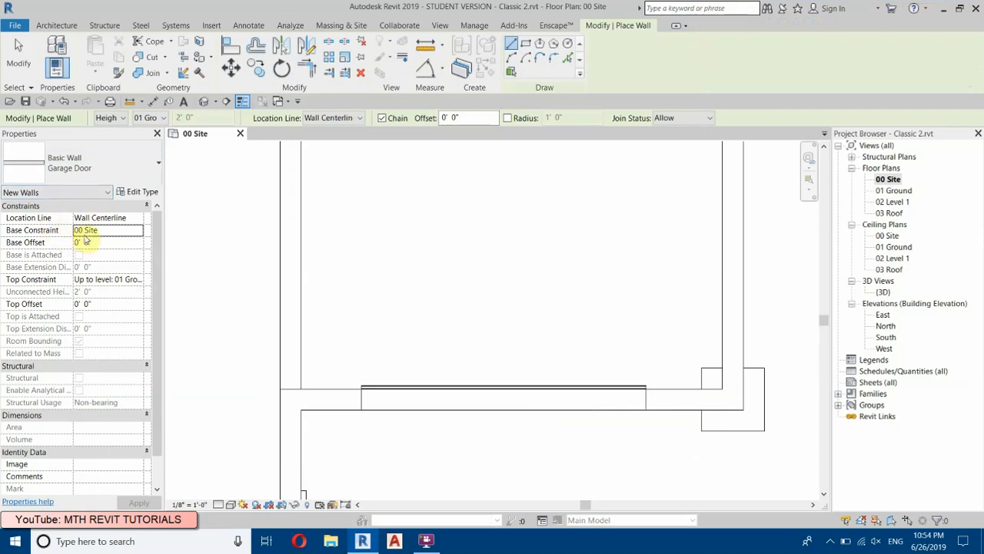
Step: Keep the new wall's base at 00 Site, make its top constraint Unconnected and set its unconnected height to 8' 0"
{"action": "left_click", "coordinate": [129, 233]}
{"action": "left_click", "coordinate": [100, 242]}
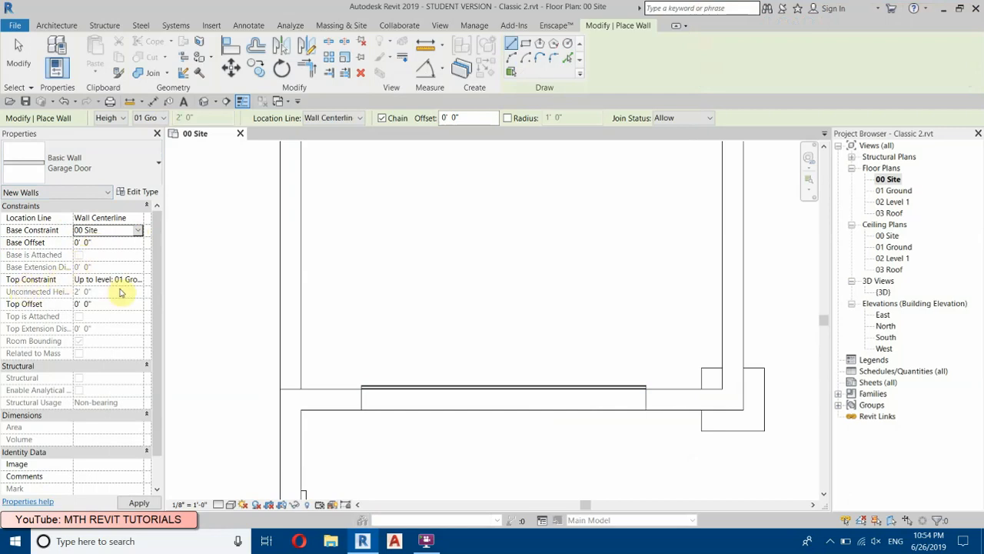
{"action": "left_click", "coordinate": [136, 281]}
{"action": "left_click", "coordinate": [140, 281]}
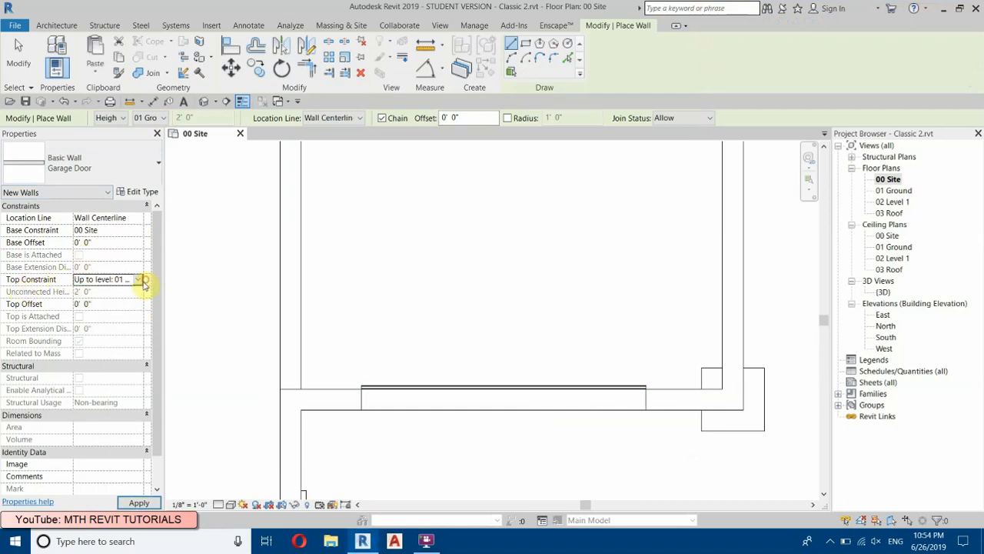
{"action": "left_click", "coordinate": [140, 281]}
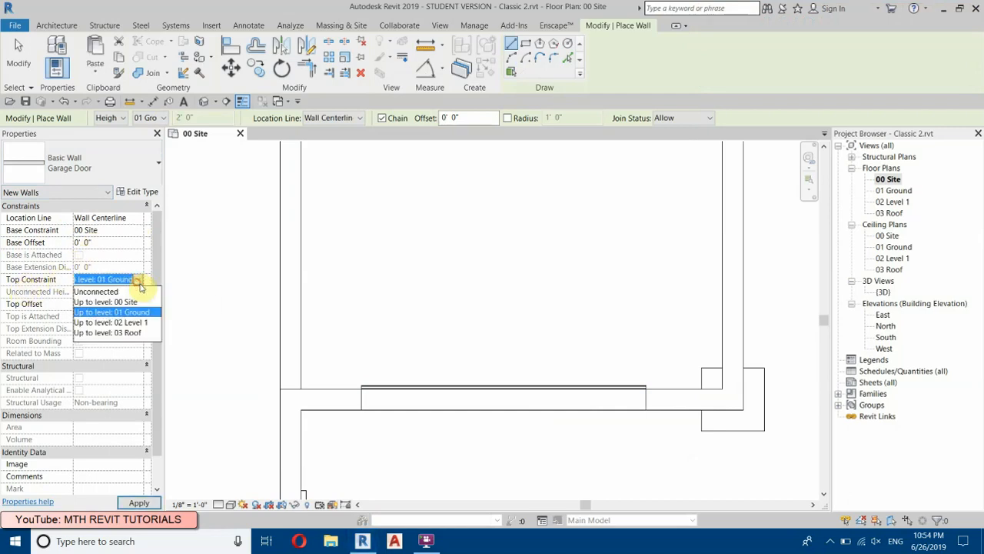
{"action": "left_click", "coordinate": [97, 292]}
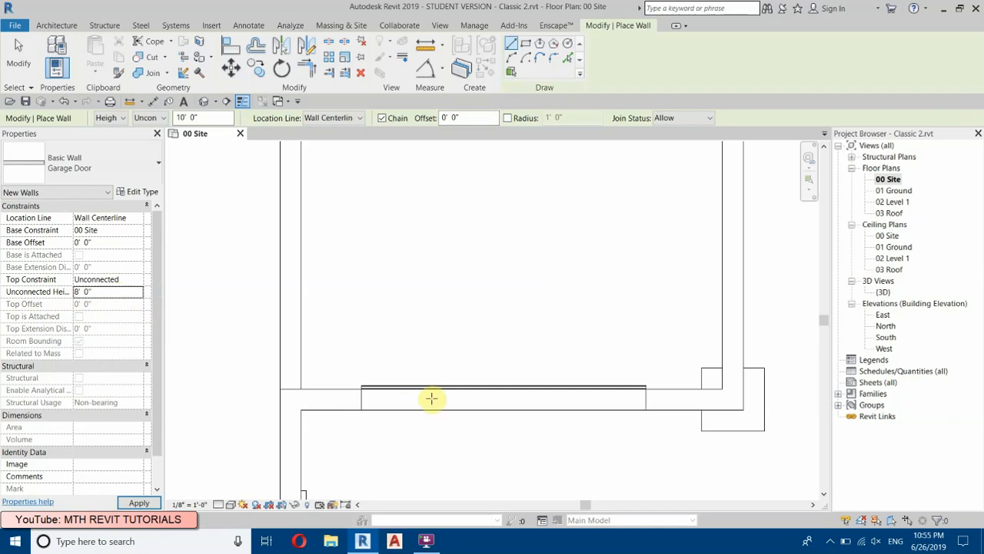
Step: Draw the Garage Door wall 9' 0" long across the gap, using Wall Centerline as the location line from one wall end's midpoint to the other
{"action": "scroll", "coordinate": [415, 398], "scroll_direction": "up", "scroll_amount": 1}
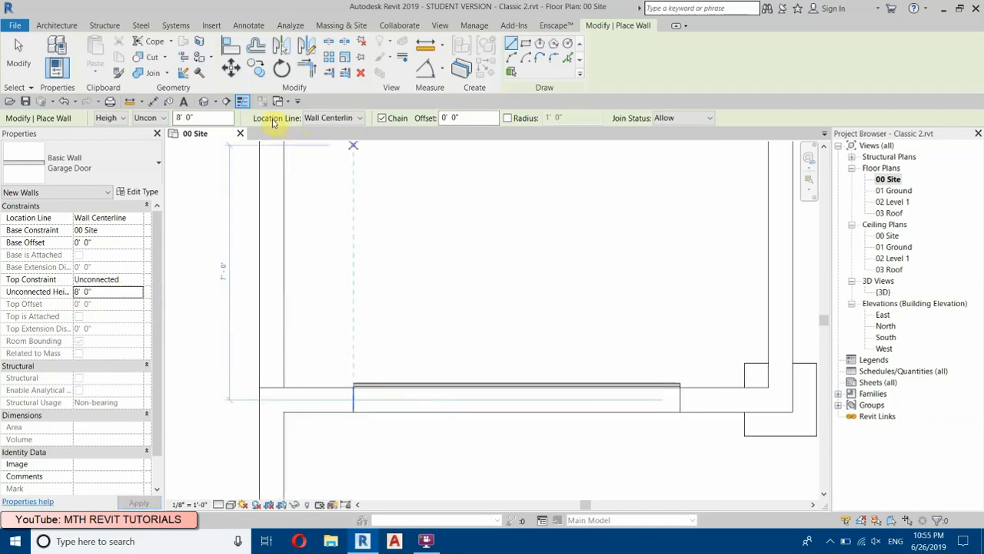
{"action": "left_click", "coordinate": [316, 118]}
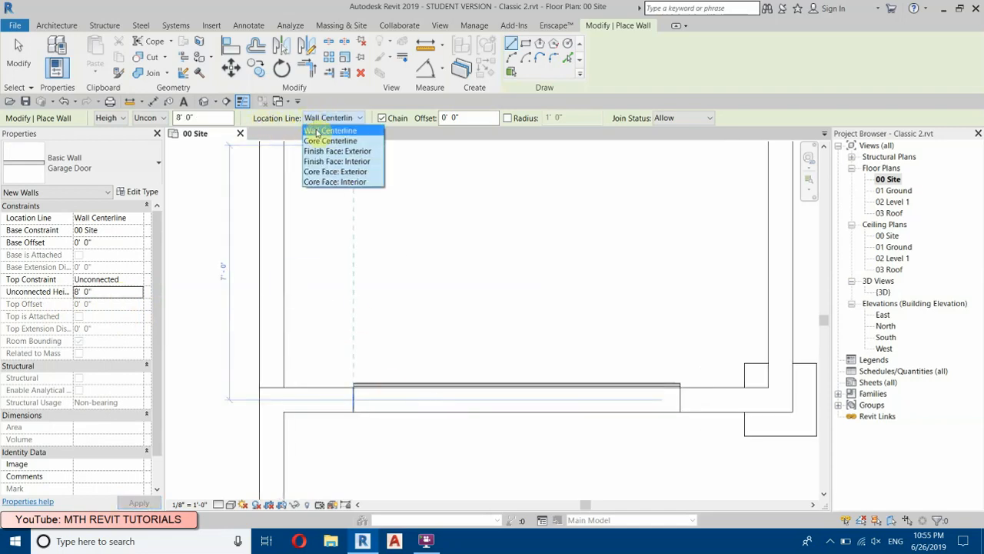
{"action": "left_click", "coordinate": [323, 131]}
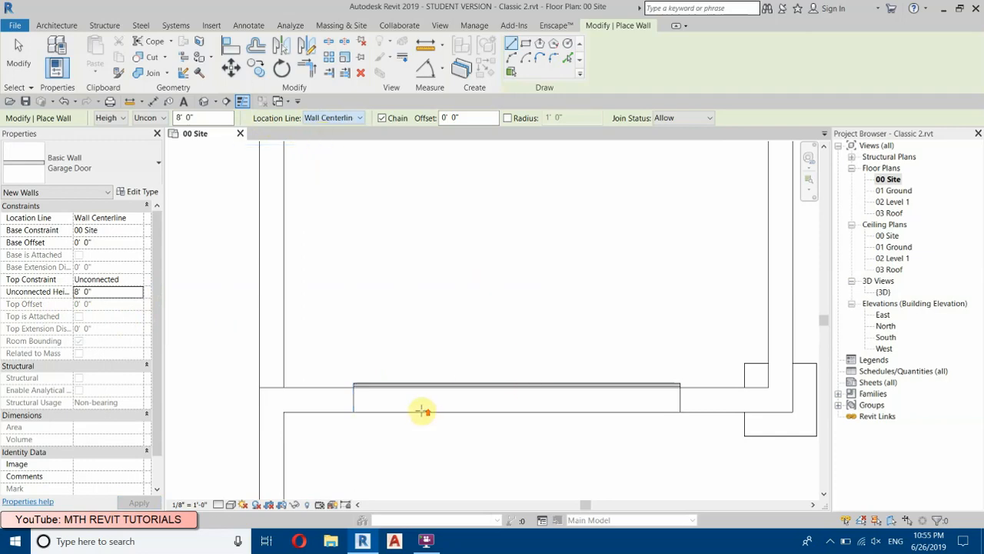
{"action": "scroll", "coordinate": [421, 408], "scroll_direction": "up", "scroll_amount": 2}
{"action": "left_click", "coordinate": [321, 395]}
{"action": "scroll", "coordinate": [230, 375], "scroll_direction": "down", "scroll_amount": 3}
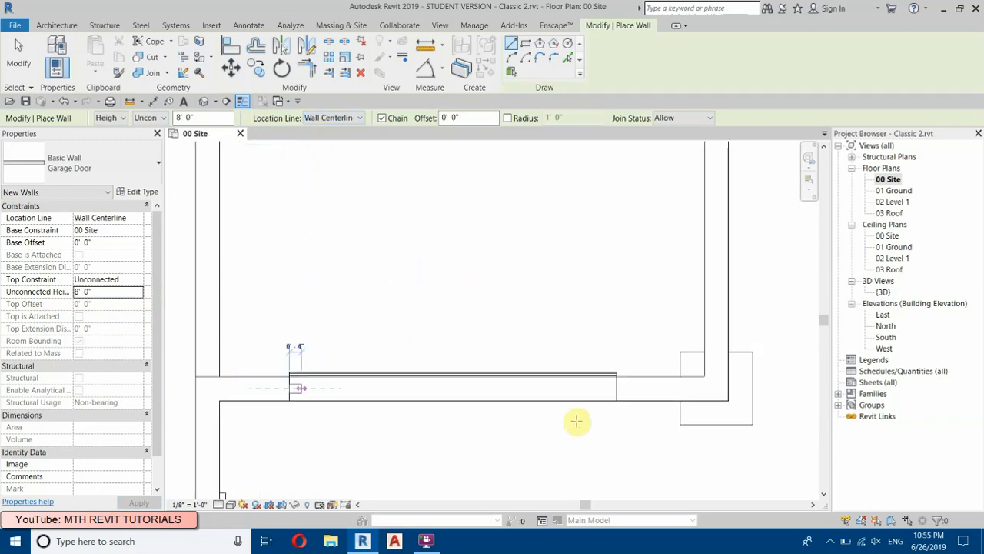
{"action": "scroll", "coordinate": [633, 393], "scroll_direction": "up", "scroll_amount": 3}
{"action": "left_click", "coordinate": [608, 387]}
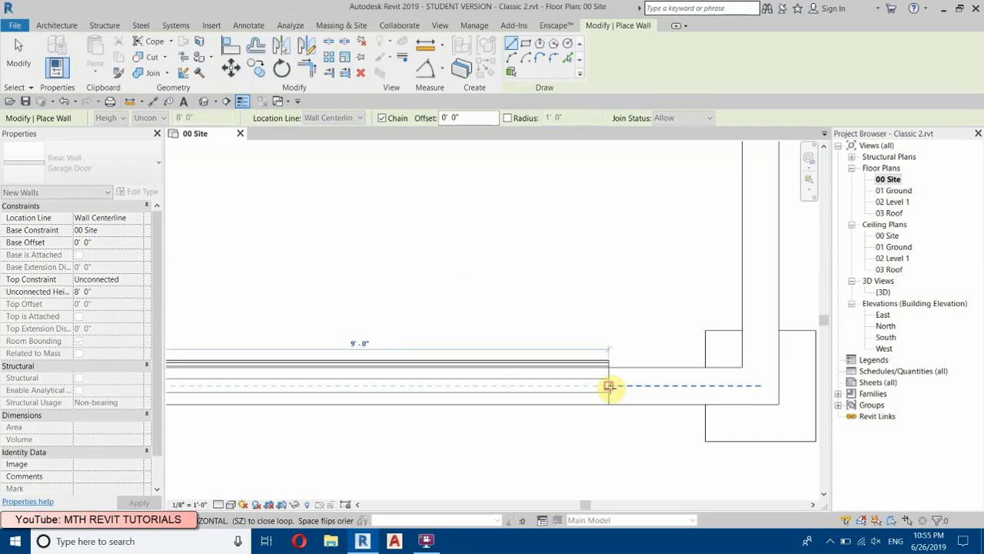
{"action": "right_click", "coordinate": [485, 204]}
{"action": "left_click", "coordinate": [484, 204]}
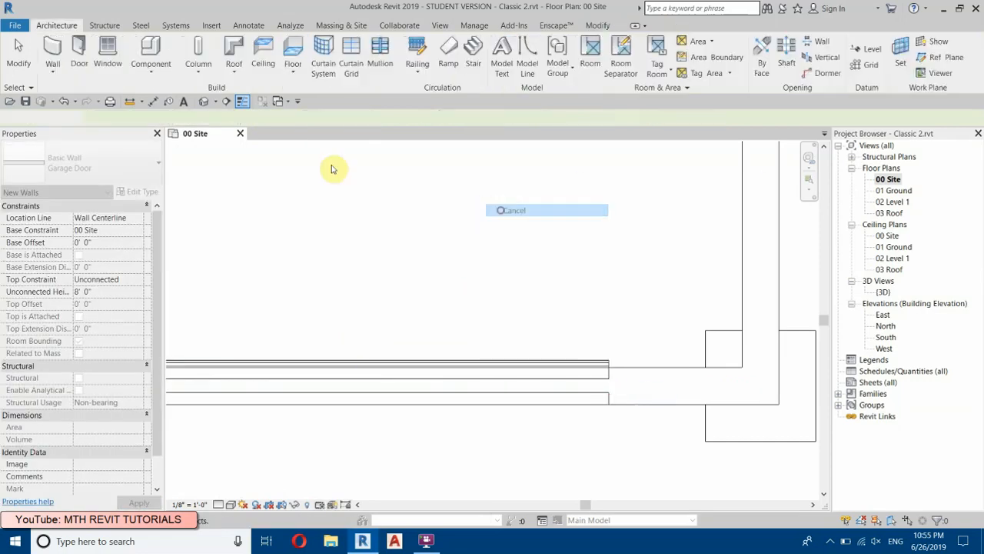
Step: In the 3D view, open the profile of the short wall segment at the garage's outer corner for editing
{"action": "left_click", "coordinate": [205, 101]}
{"action": "scroll", "coordinate": [589, 402], "scroll_direction": "up", "scroll_amount": 3}
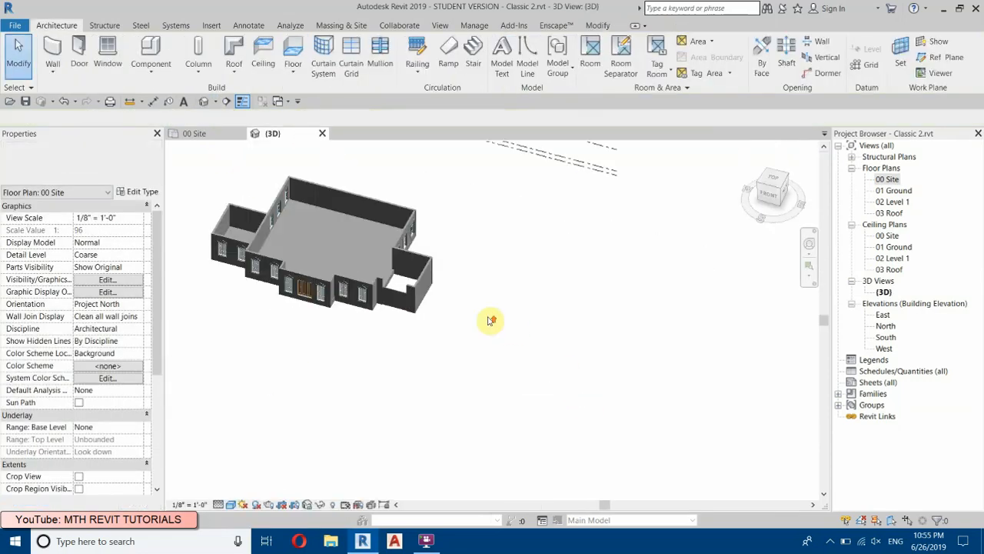
{"action": "scroll", "coordinate": [352, 268], "scroll_direction": "up", "scroll_amount": 3}
{"action": "scroll", "coordinate": [352, 267], "scroll_direction": "up", "scroll_amount": 4}
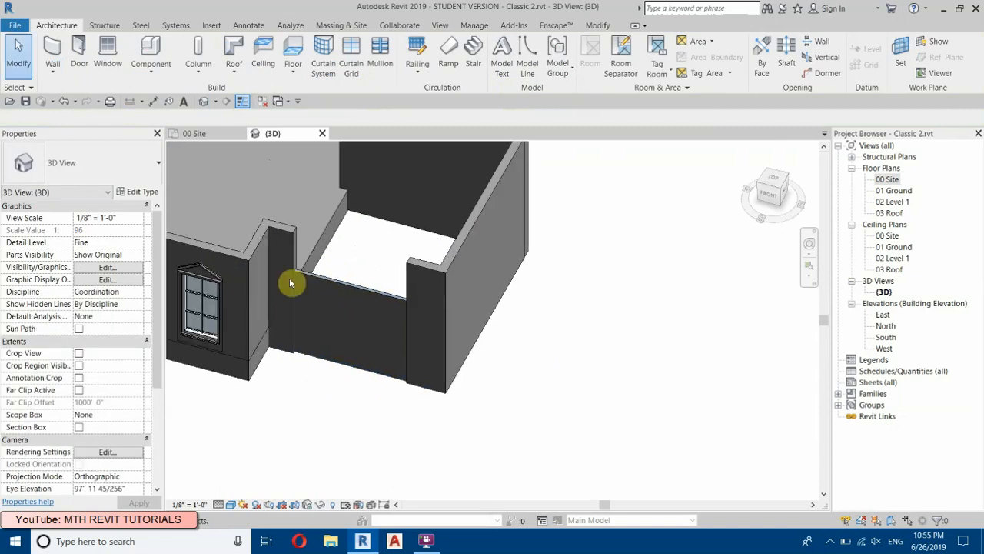
{"action": "scroll", "coordinate": [318, 376], "scroll_direction": "up", "scroll_amount": 2}
{"action": "scroll", "coordinate": [320, 350], "scroll_direction": "up", "scroll_amount": 5}
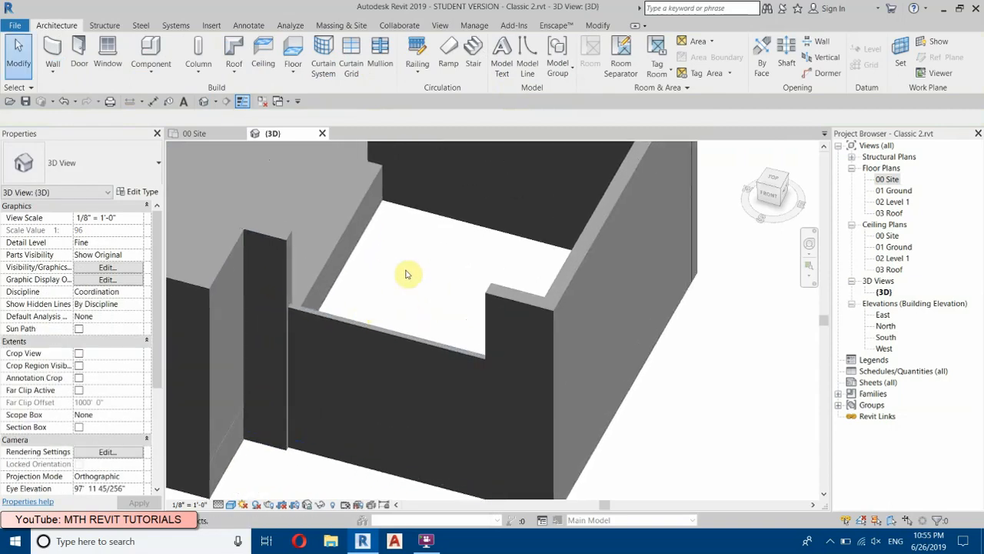
{"action": "left_click", "coordinate": [502, 306]}
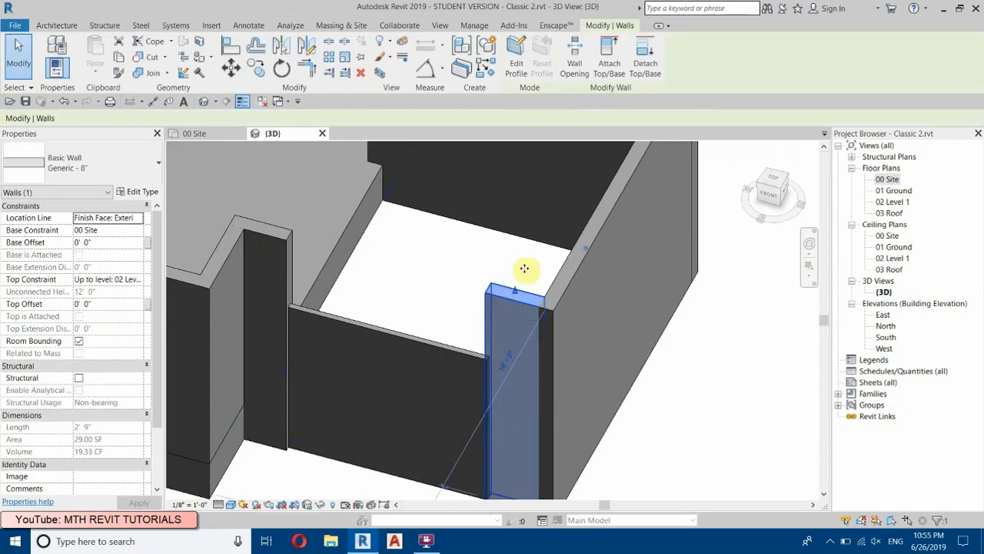
{"action": "left_click", "coordinate": [512, 74]}
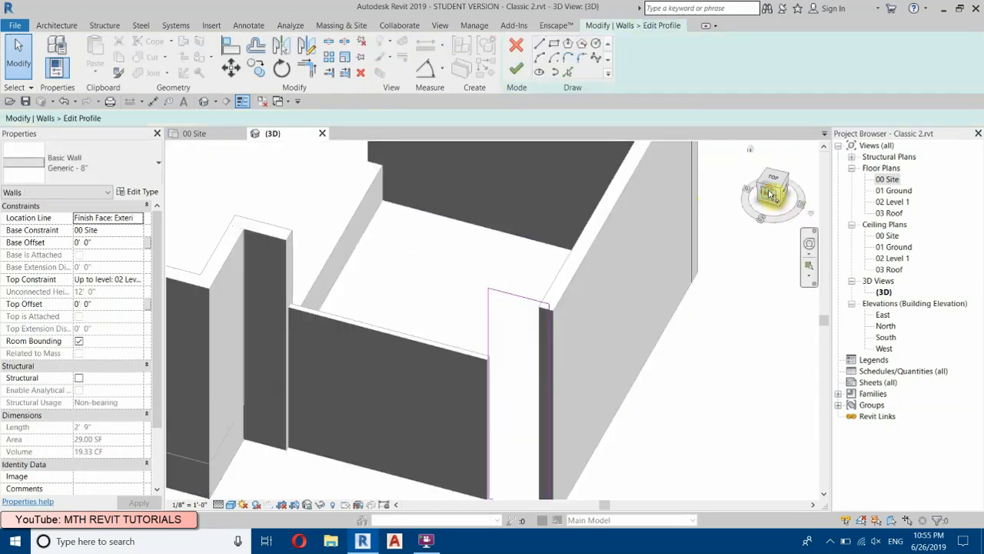
Step: Orient the 3D view to the front and display it in the Hidden Line visual style
{"action": "left_click", "coordinate": [771, 194]}
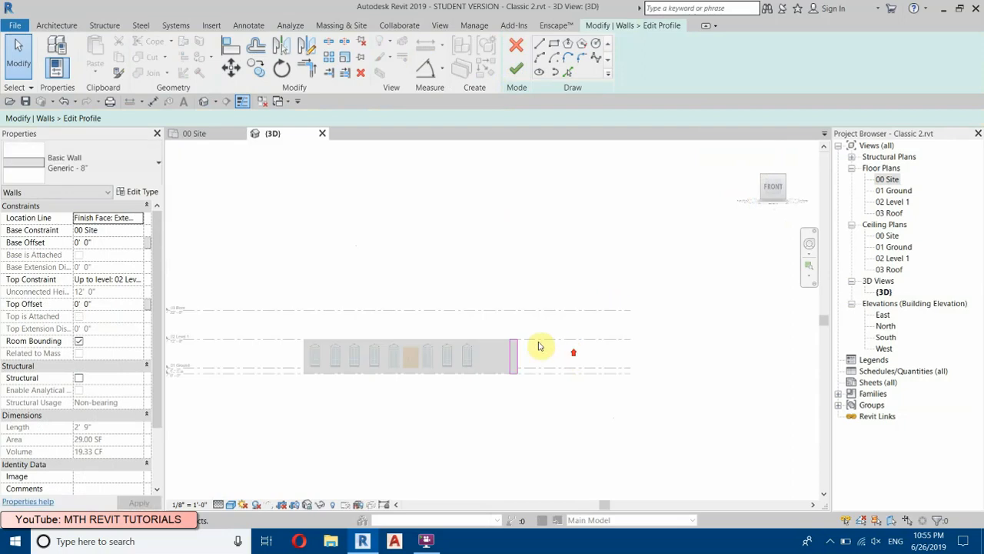
{"action": "scroll", "coordinate": [538, 348], "scroll_direction": "up", "scroll_amount": 3}
{"action": "scroll", "coordinate": [377, 352], "scroll_direction": "up", "scroll_amount": 2}
{"action": "left_click", "coordinate": [230, 504]}
{"action": "left_click", "coordinate": [276, 440]}
{"action": "scroll", "coordinate": [495, 270], "scroll_direction": "up", "scroll_amount": 2}
Step: Sketch a vertical profile line from the wall top down to the garage door's top, continued horizontally to the short segment's inner edge
{"action": "left_click", "coordinate": [543, 44]}
{"action": "left_click", "coordinate": [309, 297]}
{"action": "left_click", "coordinate": [309, 404]}
{"action": "left_click", "coordinate": [551, 403]}
{"action": "right_click", "coordinate": [361, 233]}
{"action": "left_click", "coordinate": [388, 246]}
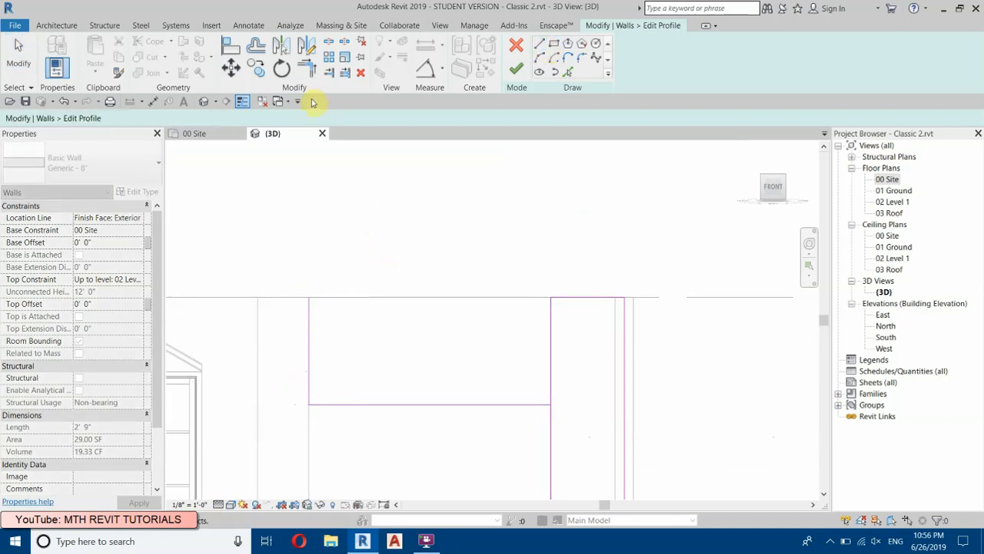
Step: Trim the profile lines into one closed L-shaped outline spanning above the garage door and finish the profile edit
{"action": "key", "text": "t"}
{"action": "key", "text": "r"}
{"action": "left_click", "coordinate": [550, 428]}
{"action": "left_click", "coordinate": [538, 404]}
{"action": "left_click", "coordinate": [571, 297]}
{"action": "left_click", "coordinate": [309, 330]}
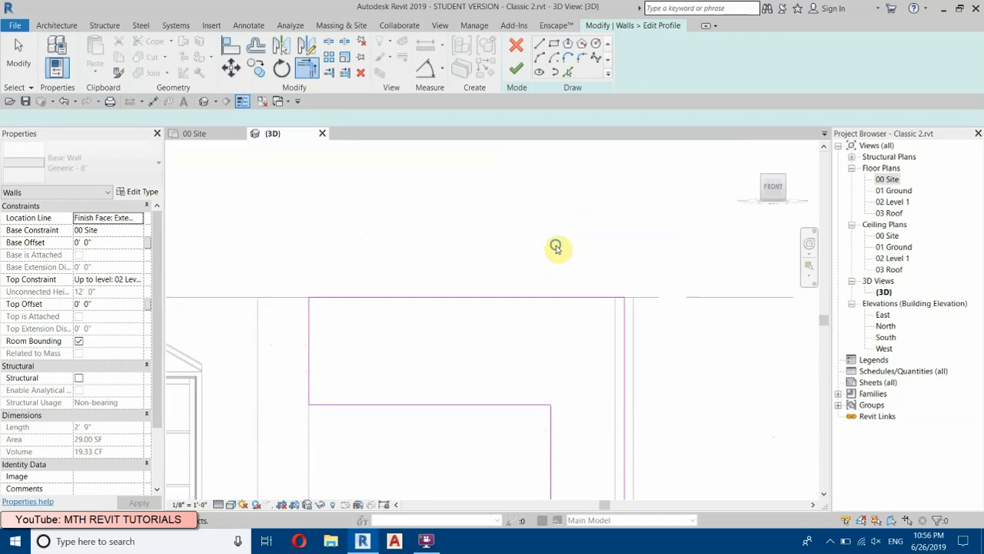
{"action": "right_click", "coordinate": [552, 242]}
{"action": "left_click", "coordinate": [576, 254]}
{"action": "left_click", "coordinate": [516, 68]}
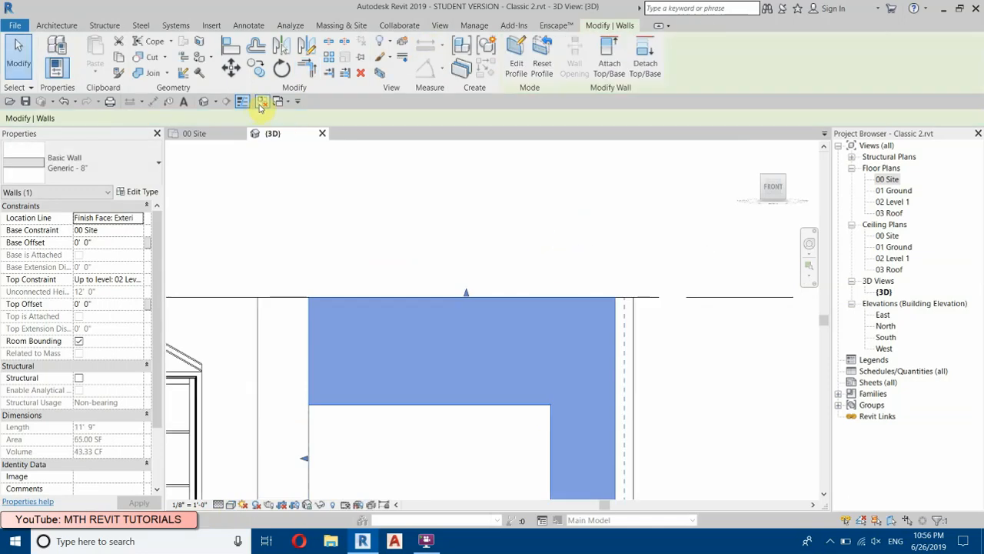
Step: Close the inactive views and inspect the garage wall with its door in an angled 3D view
{"action": "left_click", "coordinate": [261, 102]}
{"action": "left_click", "coordinate": [203, 101]}
{"action": "scroll", "coordinate": [418, 223], "scroll_direction": "down", "scroll_amount": 3}
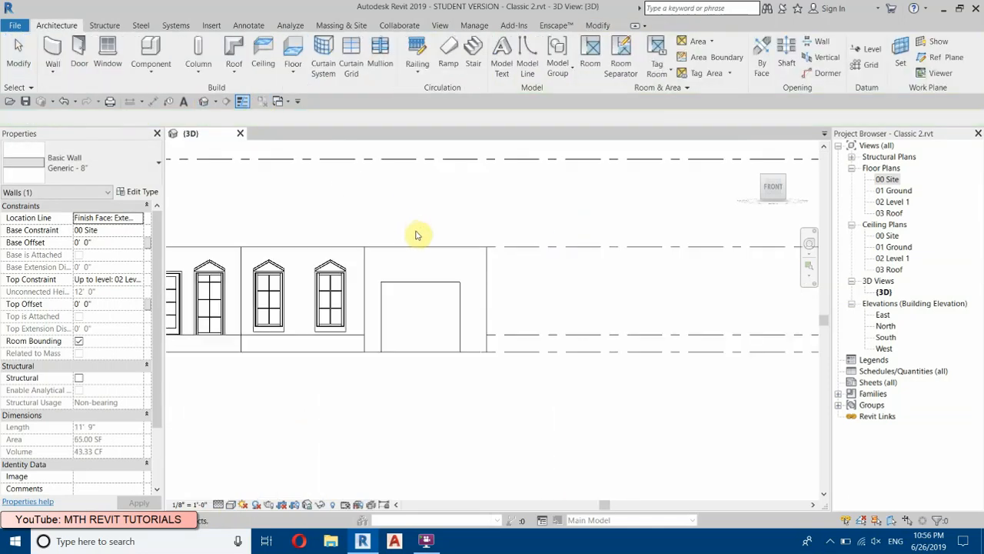
{"action": "scroll", "coordinate": [478, 268], "scroll_direction": "down", "scroll_amount": 2}
{"action": "mouse_move", "coordinate": [477, 285]}
{"action": "middle_mouse_down", "text": "shift"}
{"action": "mouse_move", "coordinate": [439, 382]}
{"action": "mouse_move", "coordinate": [395, 453]}
{"action": "mouse_move", "coordinate": [325, 402]}
{"action": "middle_mouse_up", "text": "shift"}
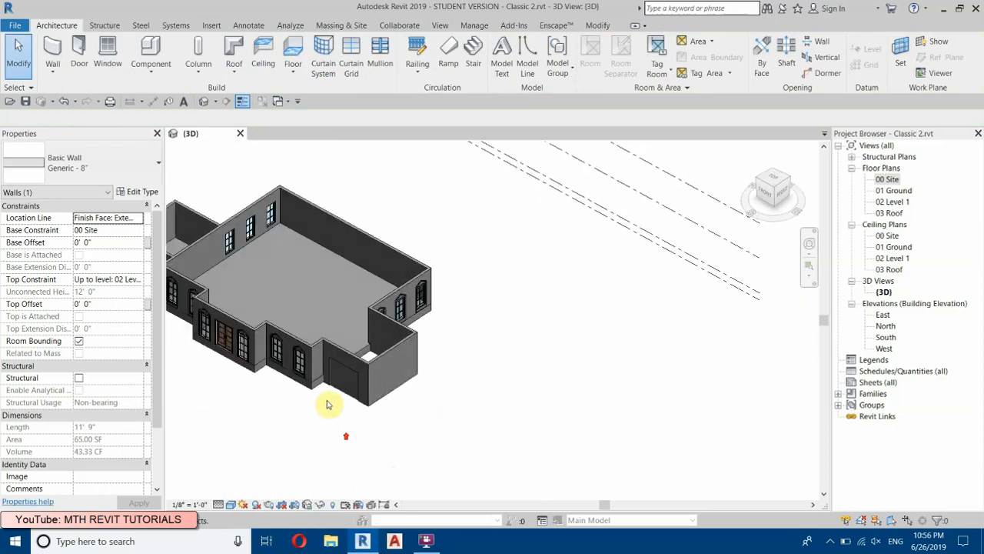
Step: Open the 00 Site floor plan at the garage door in the east wing's front wall
{"action": "left_click", "coordinate": [325, 396]}
{"action": "scroll", "coordinate": [325, 392], "scroll_direction": "up", "scroll_amount": 5}
{"action": "scroll", "coordinate": [358, 308], "scroll_direction": "up", "scroll_amount": 2}
{"action": "scroll", "coordinate": [316, 215], "scroll_direction": "up", "scroll_amount": 2}
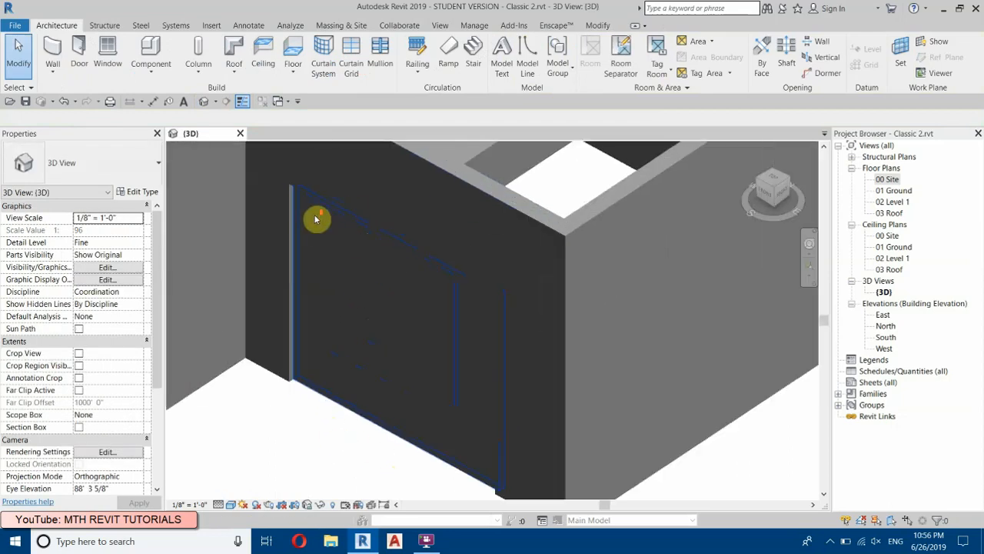
{"action": "middle_click_drag", "start_coordinate": [323, 397], "coordinate": [377, 312], "text": "shift"}
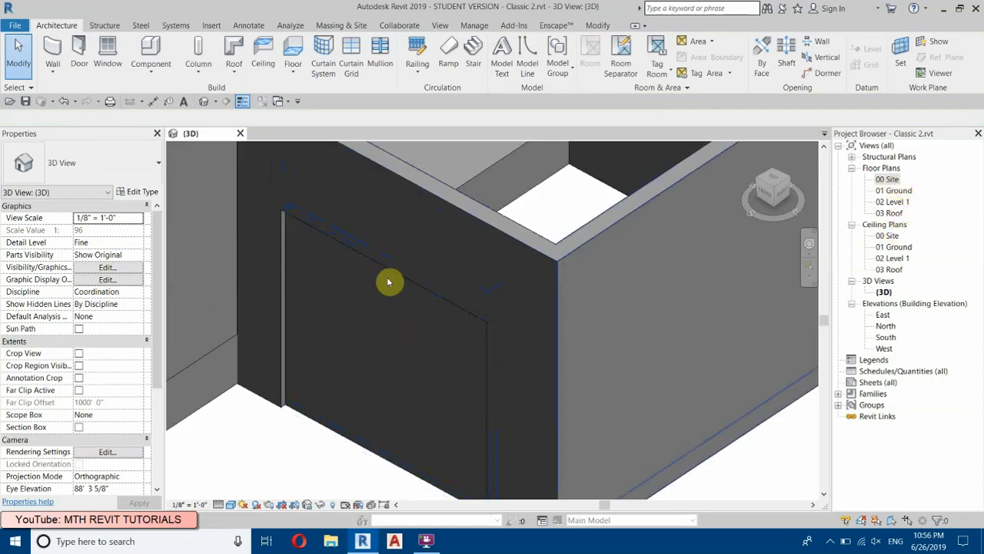
{"action": "left_click", "coordinate": [880, 178]}
{"action": "double_click", "coordinate": [880, 179]}
{"action": "scroll", "coordinate": [589, 323], "scroll_direction": "up", "scroll_amount": 5}
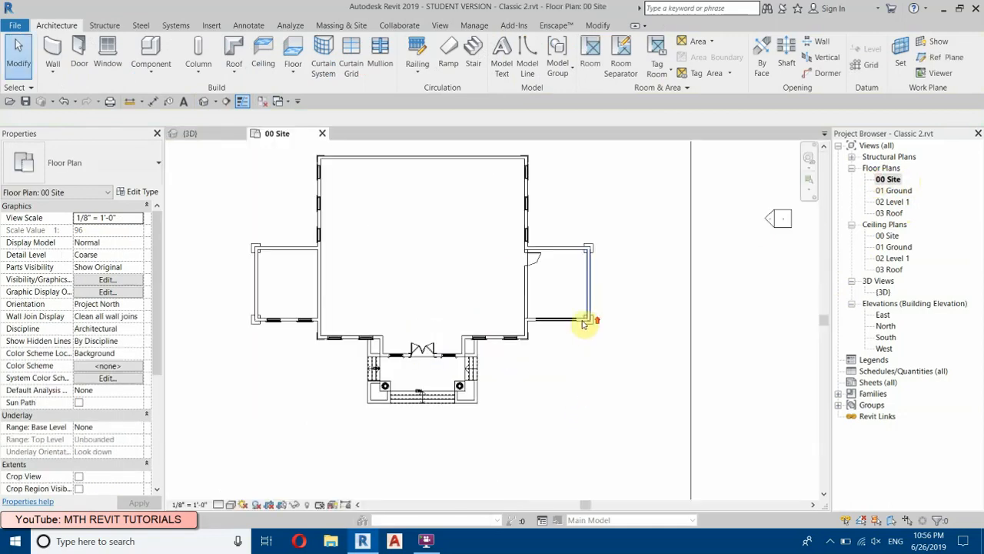
{"action": "scroll", "coordinate": [515, 295], "scroll_direction": "up", "scroll_amount": 3}
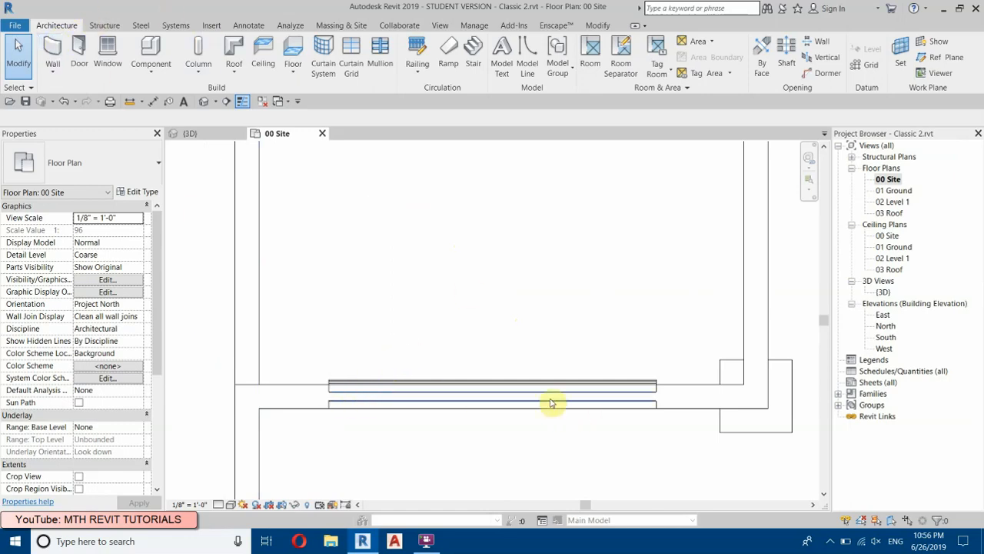
Step: Set up a new Curtain Wall 1 wall with a base offset of 5' and an unconnected height of 2'
{"action": "left_click", "coordinate": [53, 52]}
{"action": "left_click", "coordinate": [158, 163]}
{"action": "left_click_drag", "start_coordinate": [175, 282], "coordinate": [171, 422]}
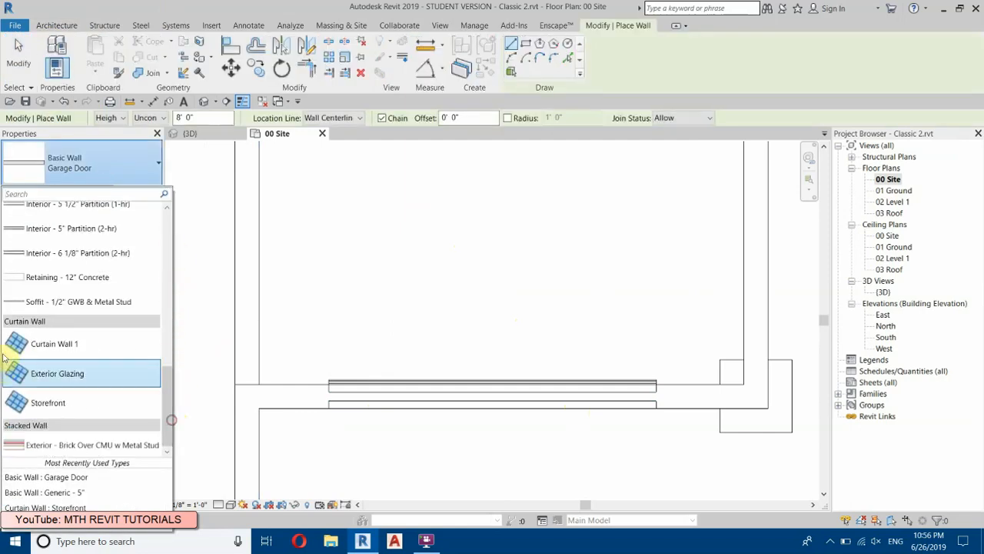
{"action": "left_click", "coordinate": [46, 348]}
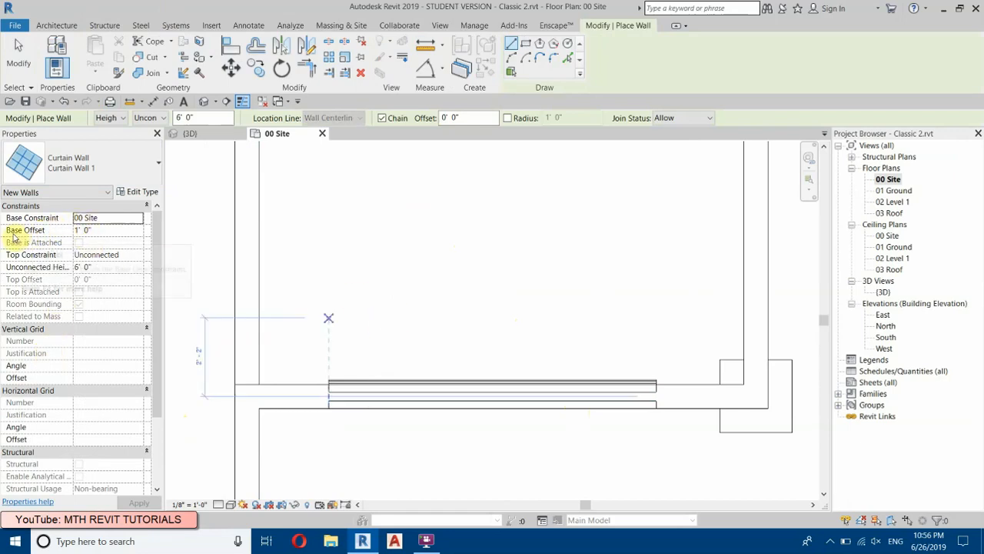
{"action": "left_click", "coordinate": [110, 232]}
{"action": "type", "text": "5"}
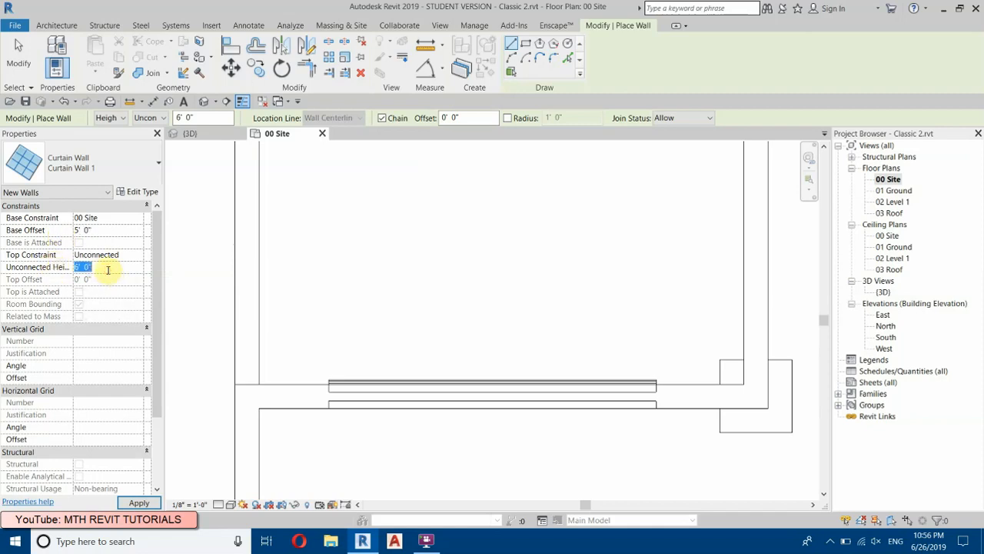
{"action": "key", "text": "Return"}
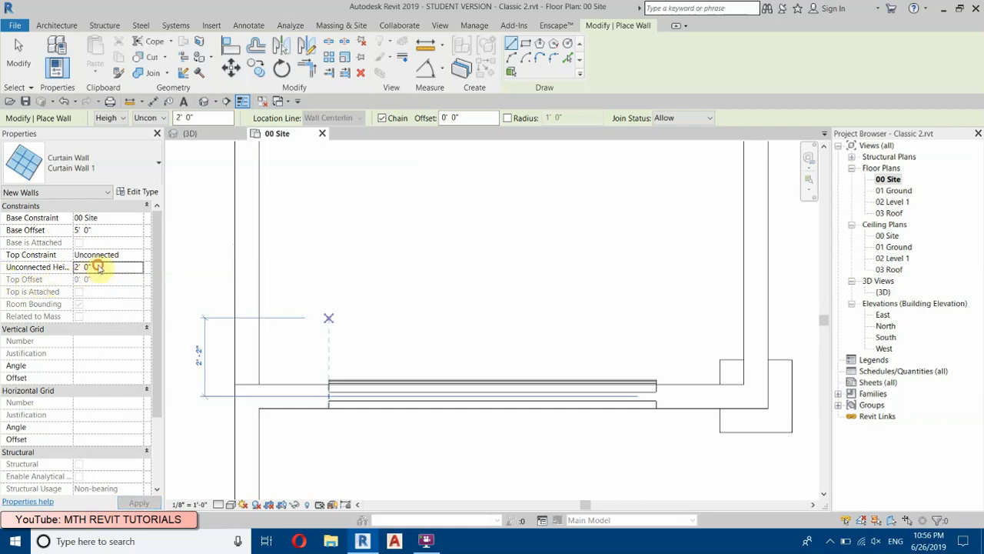
Step: Draw a 2' long curtain wall along the outer face of the garage door wall, near its west end
{"action": "scroll", "coordinate": [330, 396], "scroll_direction": "up", "scroll_amount": 2}
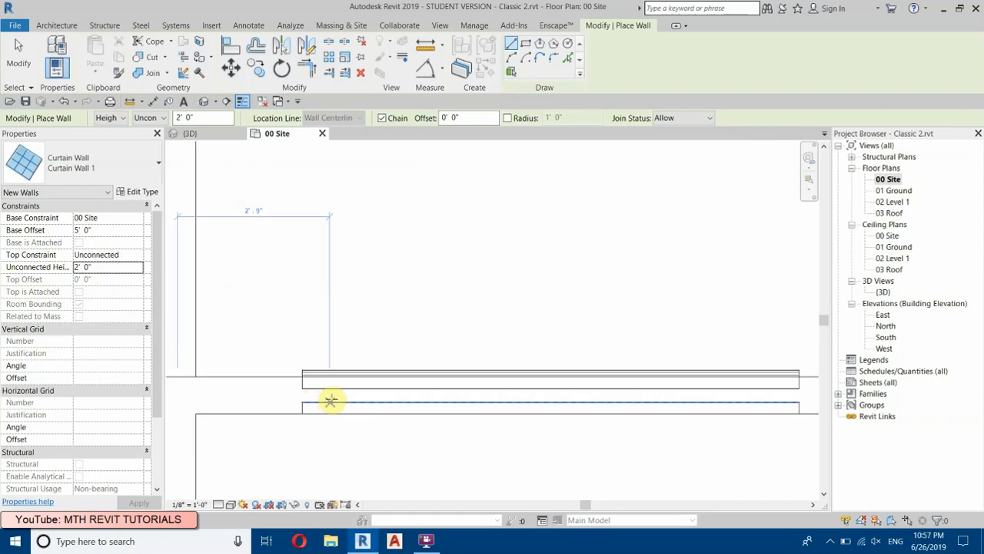
{"action": "scroll", "coordinate": [337, 393], "scroll_direction": "up", "scroll_amount": 1}
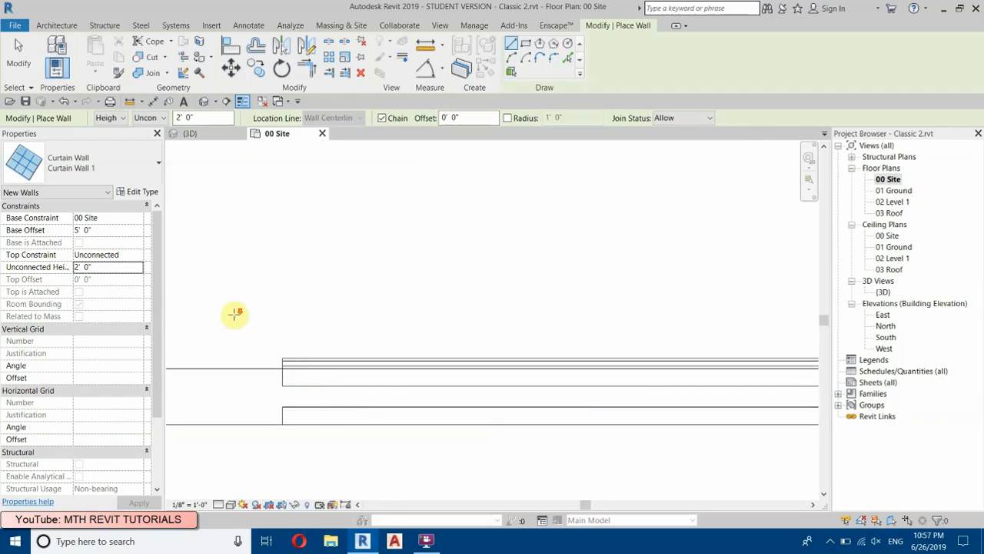
{"action": "scroll", "coordinate": [235, 313], "scroll_direction": "down", "scroll_amount": 2}
{"action": "scroll", "coordinate": [323, 376], "scroll_direction": "up", "scroll_amount": 3}
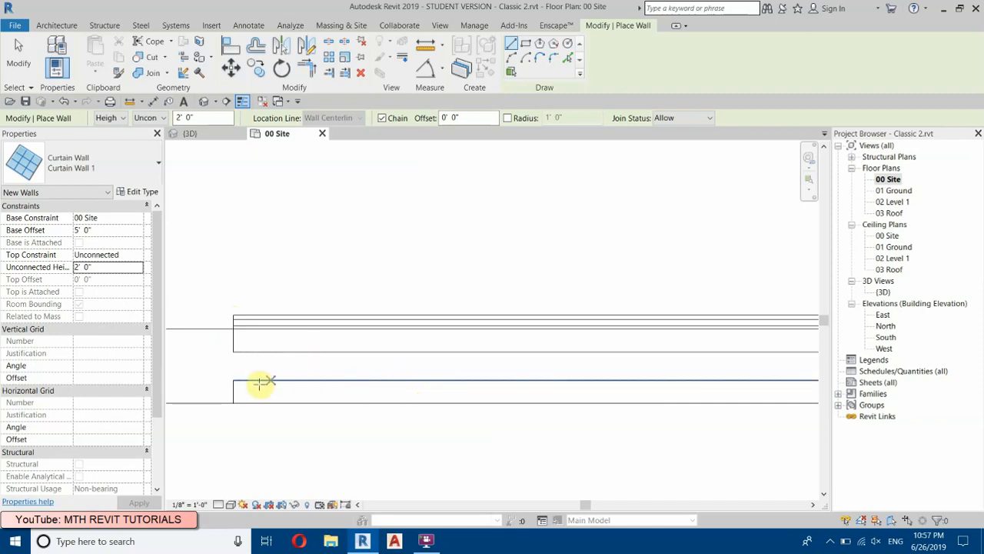
{"action": "left_click", "coordinate": [298, 382]}
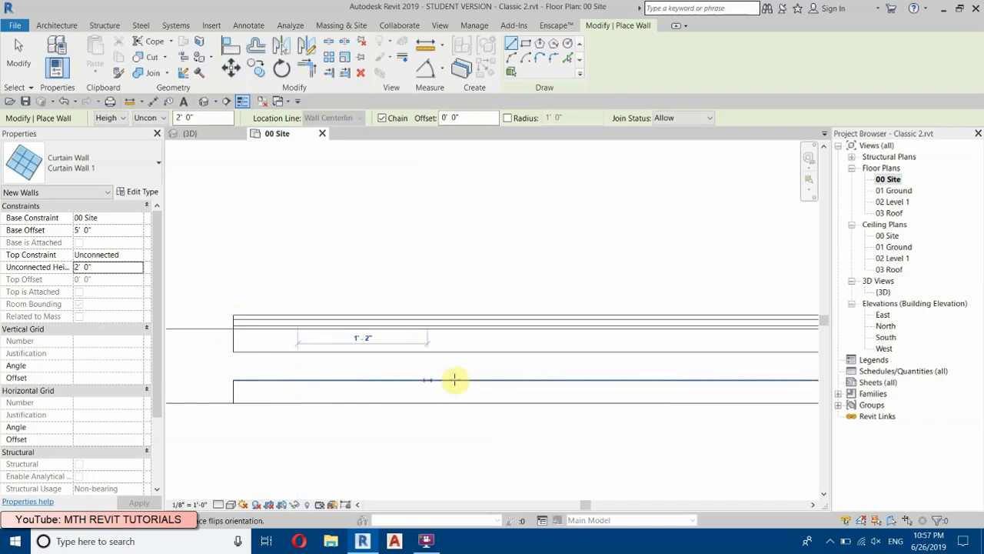
{"action": "type", "text": "2"}
{"action": "key", "text": "Return"}
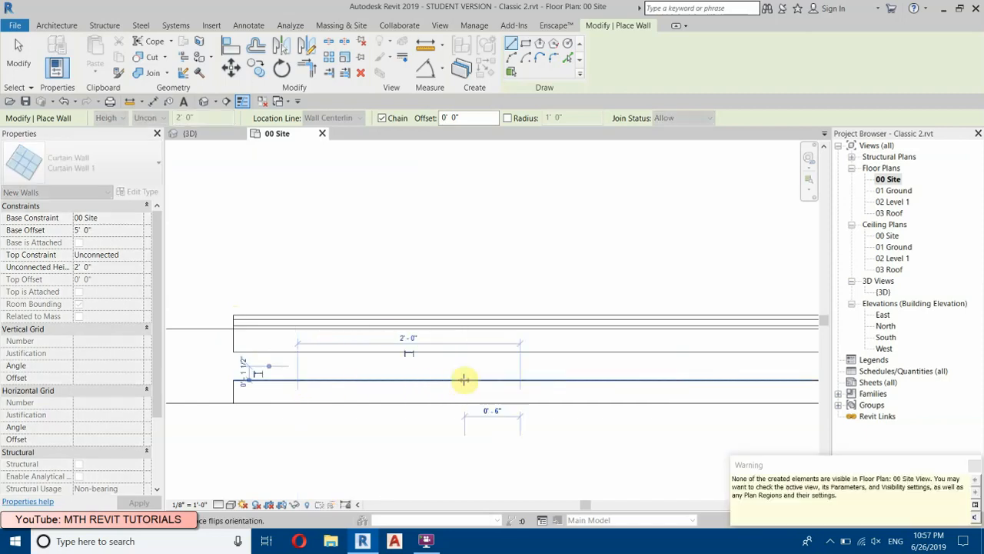
Step: Read and dismiss the visibility warning, and end the wall placement
{"action": "left_click_drag", "start_coordinate": [747, 487], "coordinate": [938, 492]}
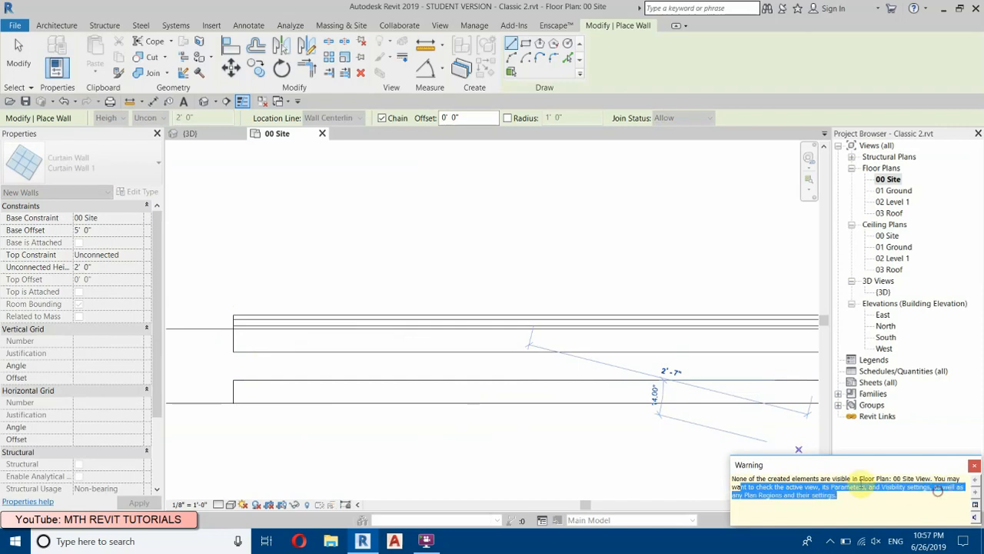
{"action": "left_click_drag", "start_coordinate": [841, 477], "coordinate": [889, 478]}
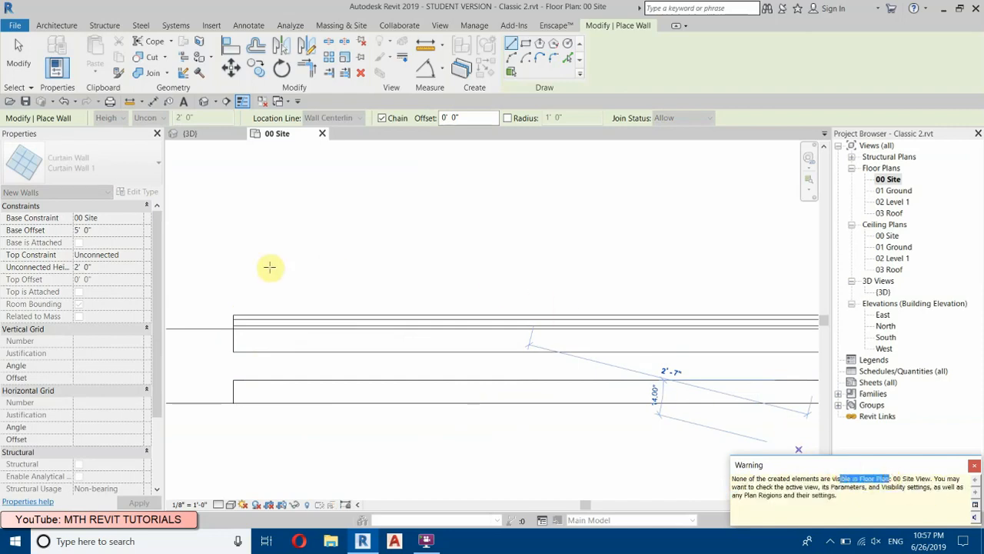
{"action": "left_click", "coordinate": [972, 467]}
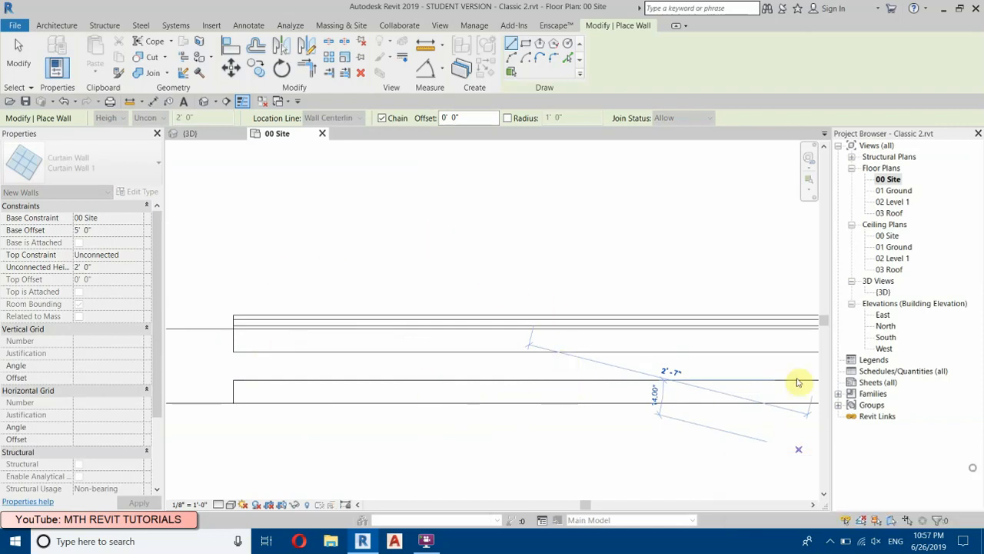
{"action": "right_click", "coordinate": [308, 197]}
{"action": "left_click", "coordinate": [340, 209]}
{"action": "scroll", "coordinate": [484, 361], "scroll_direction": "down", "scroll_amount": 2}
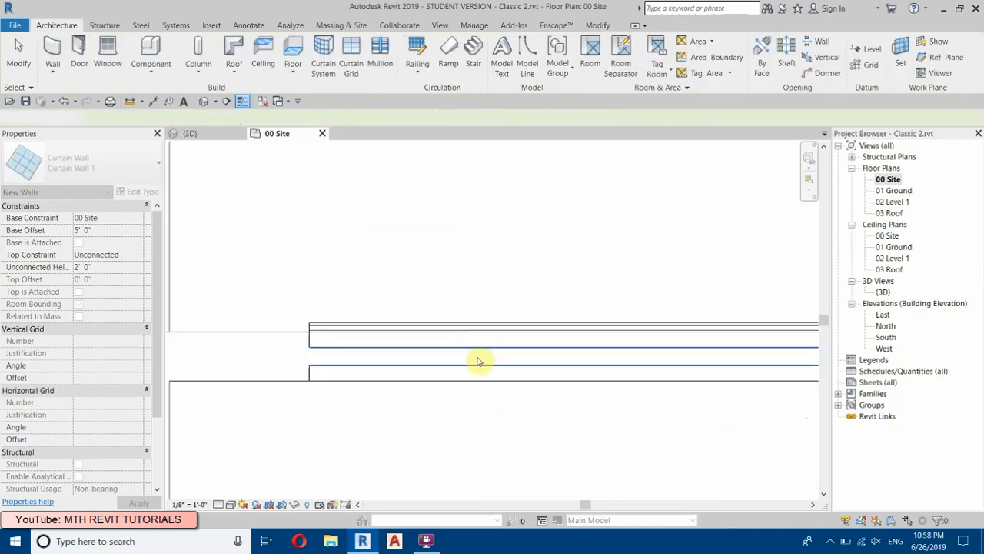
{"action": "key", "text": "Escape"}
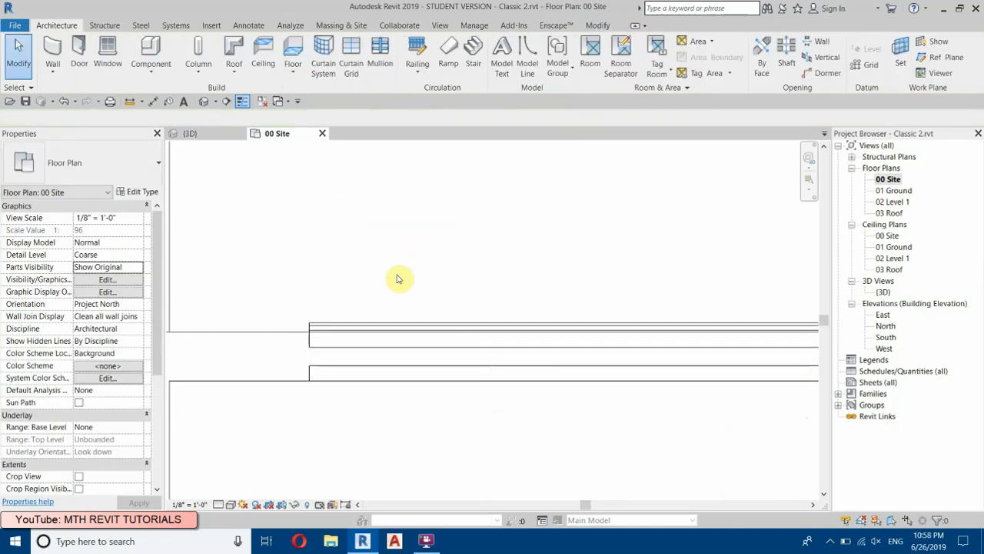
Step: Set the cut plane offset in the 00 Site plan's view range to 5'2"
{"action": "key", "text": "v"}
{"action": "key", "text": "r"}
{"action": "left_click_drag", "start_coordinate": [40, 293], "coordinate": [218, 162]}
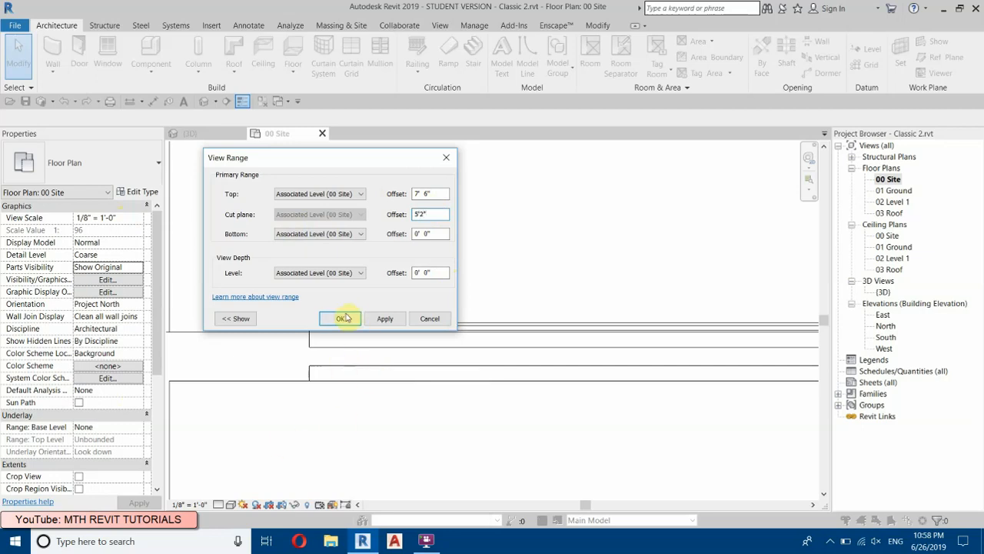
{"action": "left_click", "coordinate": [340, 319]}
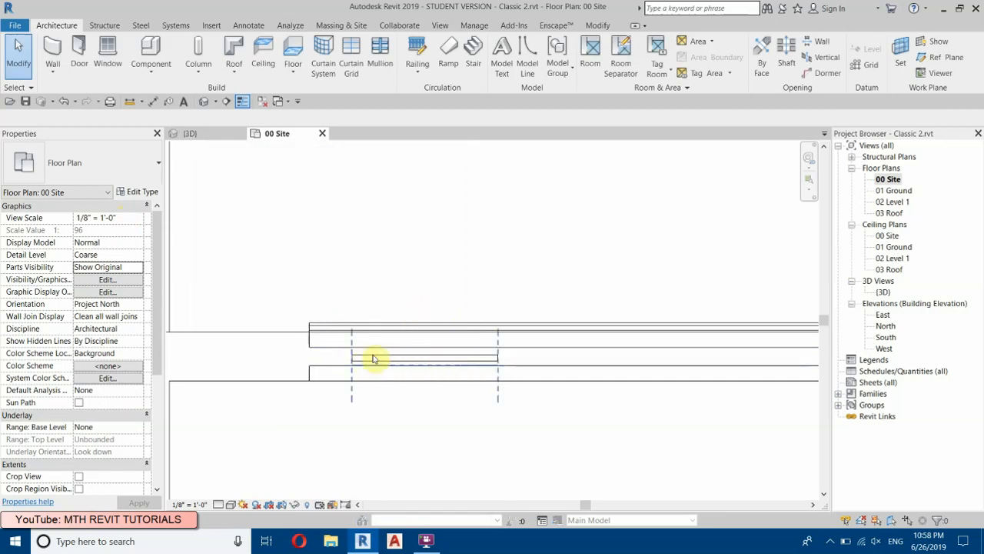
Step: Turn on Automatically Embed for the type of the small curtain wall in the garage door, working in the 3D view
{"action": "left_click", "coordinate": [204, 101]}
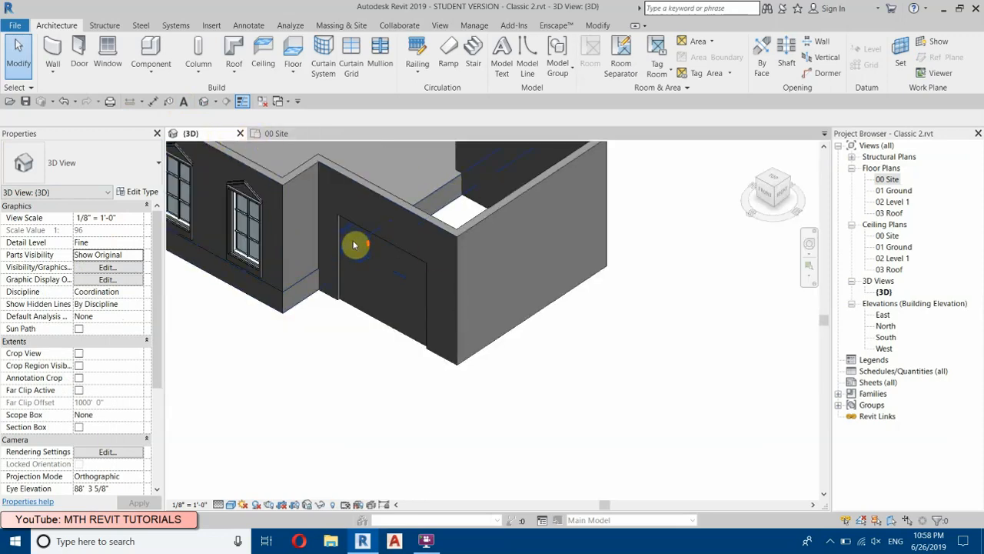
{"action": "scroll", "coordinate": [351, 241], "scroll_direction": "up", "scroll_amount": 3}
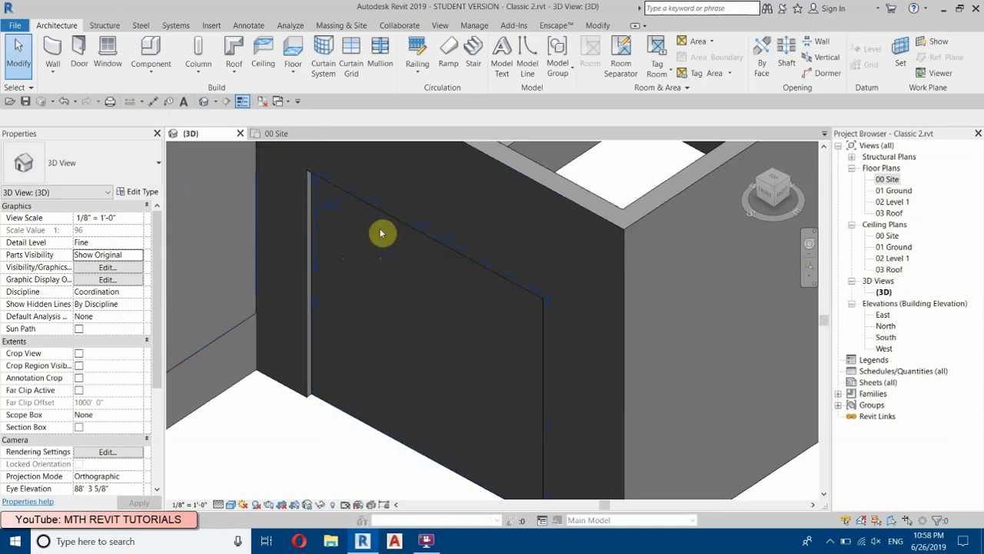
{"action": "scroll", "coordinate": [353, 219], "scroll_direction": "up", "scroll_amount": 2}
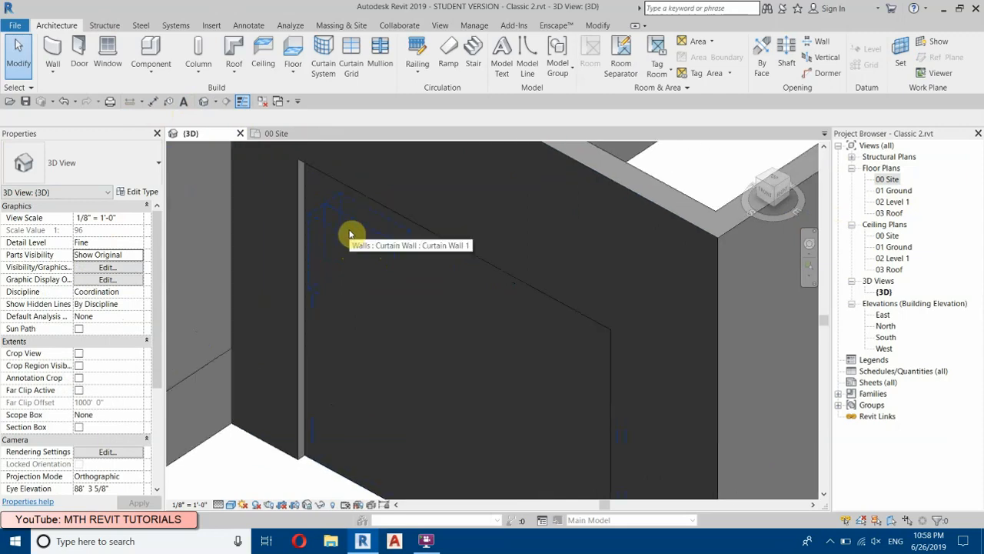
{"action": "left_click", "coordinate": [349, 233]}
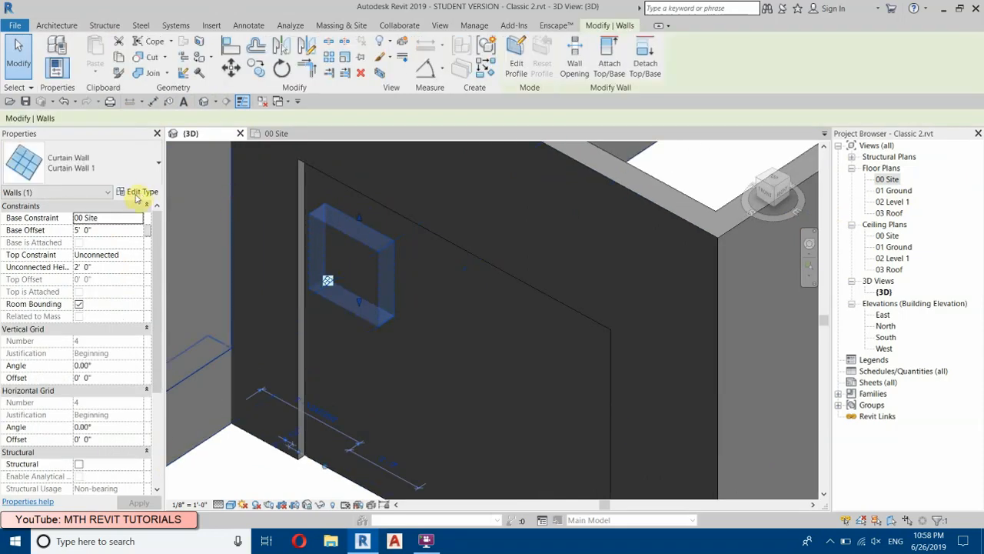
{"action": "left_click", "coordinate": [137, 194]}
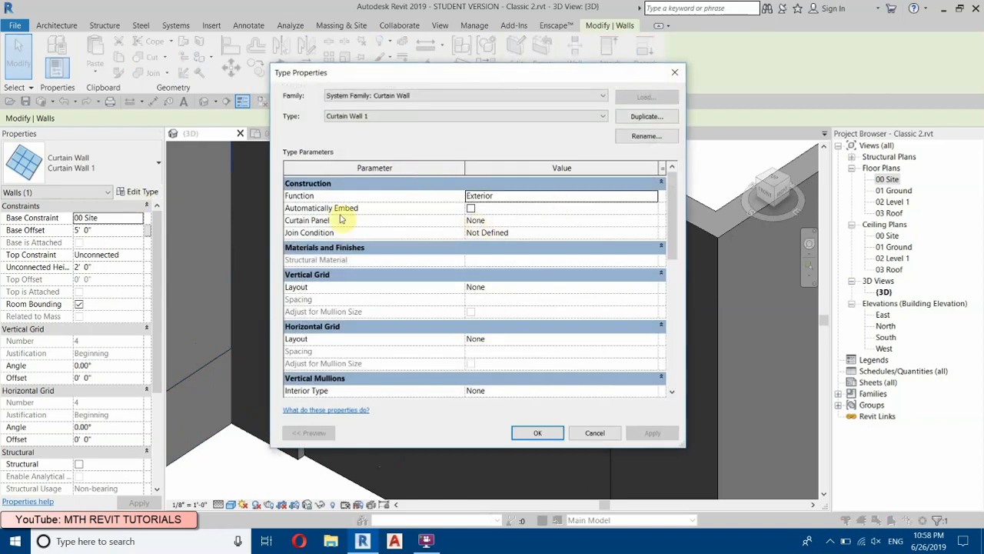
{"action": "left_click", "coordinate": [469, 208]}
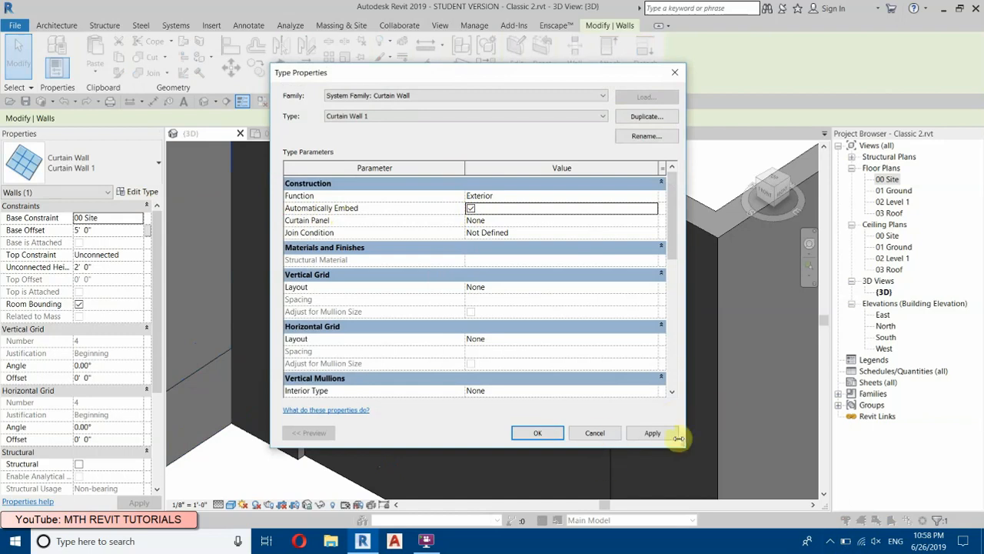
{"action": "left_click", "coordinate": [652, 432]}
{"action": "left_click", "coordinate": [542, 433]}
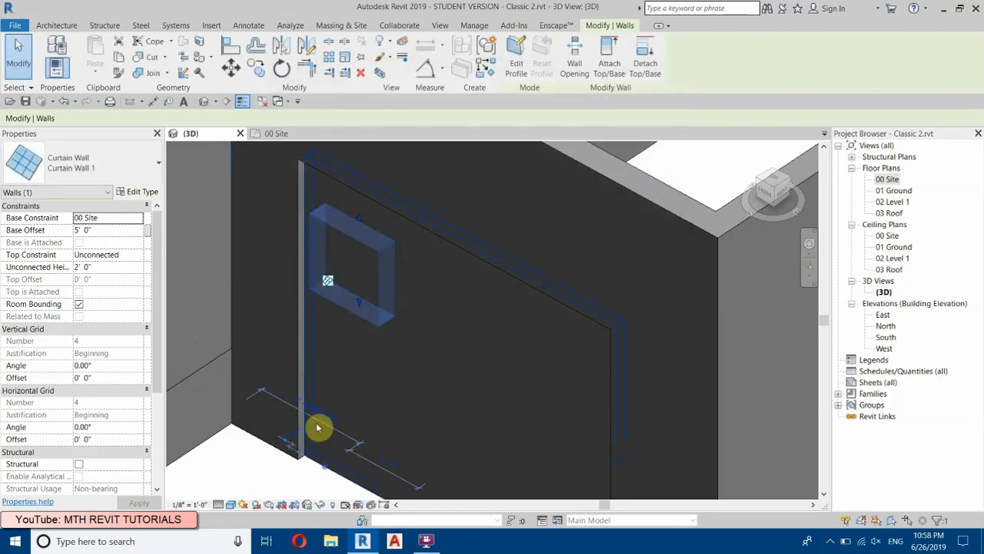
{"action": "left_click", "coordinate": [270, 478]}
Step: Examine the garage from several angles in 3D to check whether the curtain wall opens the garage door
{"action": "middle_click_drag", "start_coordinate": [358, 297], "coordinate": [472, 404], "text": "shift"}
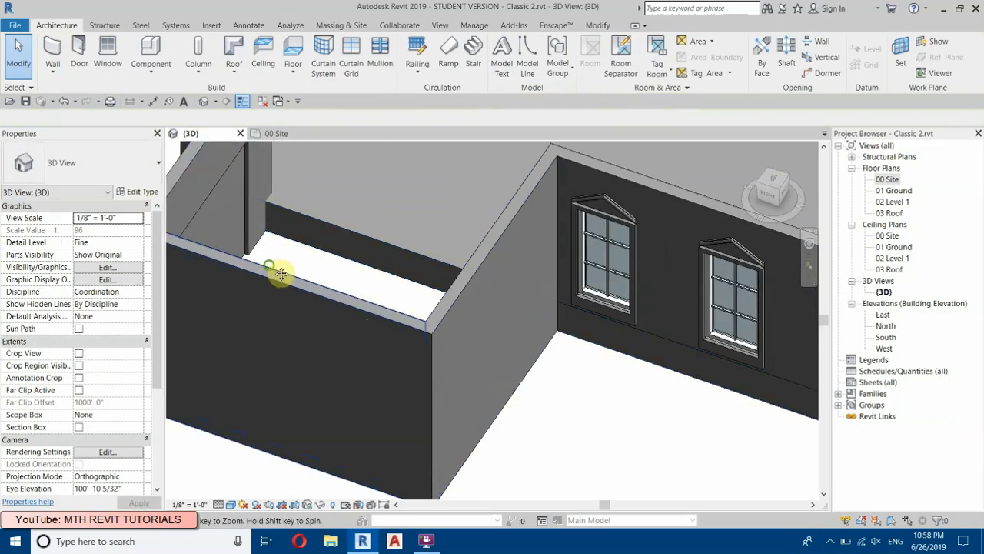
{"action": "middle_click_drag", "start_coordinate": [268, 270], "coordinate": [452, 273]}
{"action": "middle_click_drag", "start_coordinate": [392, 327], "coordinate": [615, 327], "text": "shift"}
{"action": "middle_click_drag", "start_coordinate": [676, 335], "coordinate": [101, 308]}
{"action": "middle_click_drag", "start_coordinate": [520, 382], "coordinate": [150, 333], "text": "shift"}
{"action": "scroll", "coordinate": [294, 319], "scroll_direction": "up", "scroll_amount": 5}
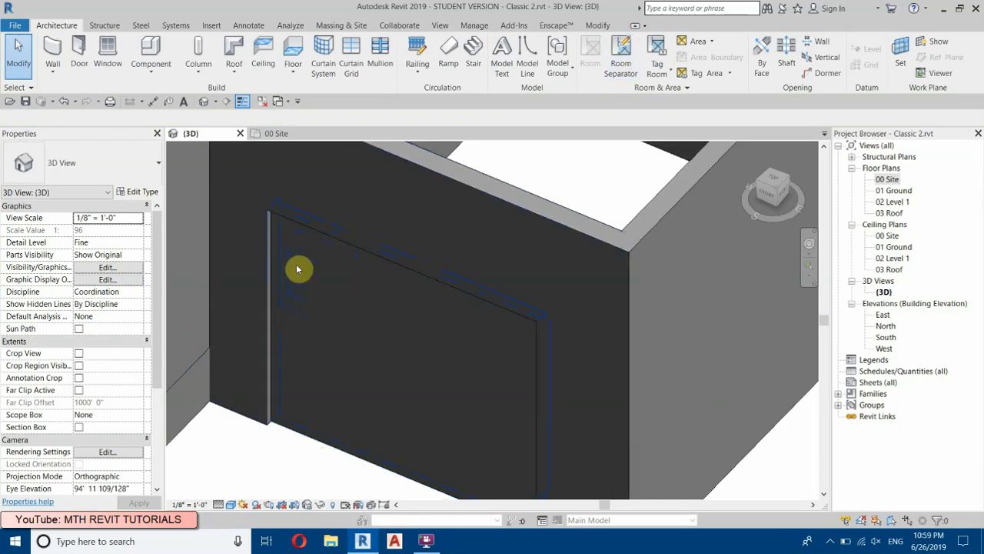
{"action": "middle_click_drag", "start_coordinate": [347, 303], "coordinate": [331, 400], "text": "shift"}
{"action": "scroll", "coordinate": [337, 377], "scroll_direction": "up", "scroll_amount": 2}
{"action": "left_click", "coordinate": [330, 389]}
{"action": "left_click", "coordinate": [277, 414]}
{"action": "middle_click_drag", "start_coordinate": [333, 250], "coordinate": [333, 303], "text": "shift"}
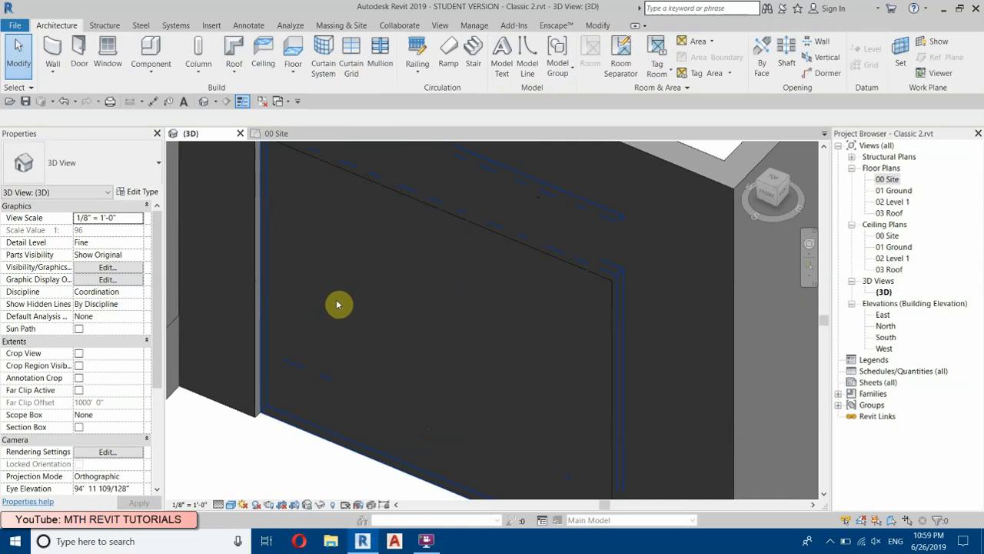
Step: Cut the garage door wall's geometry with the small curtain wall to open a window in the door
{"action": "left_click", "coordinate": [598, 24]}
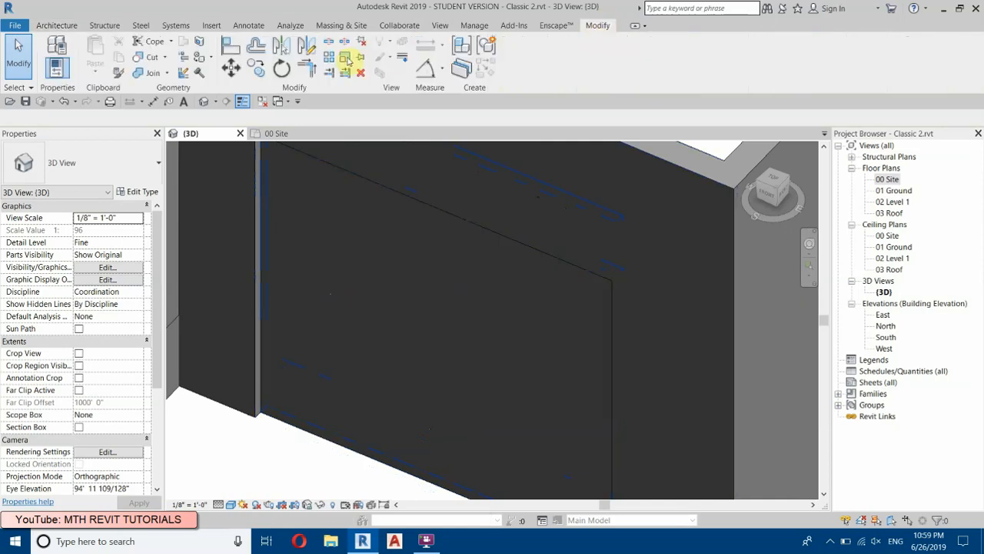
{"action": "left_click", "coordinate": [136, 58]}
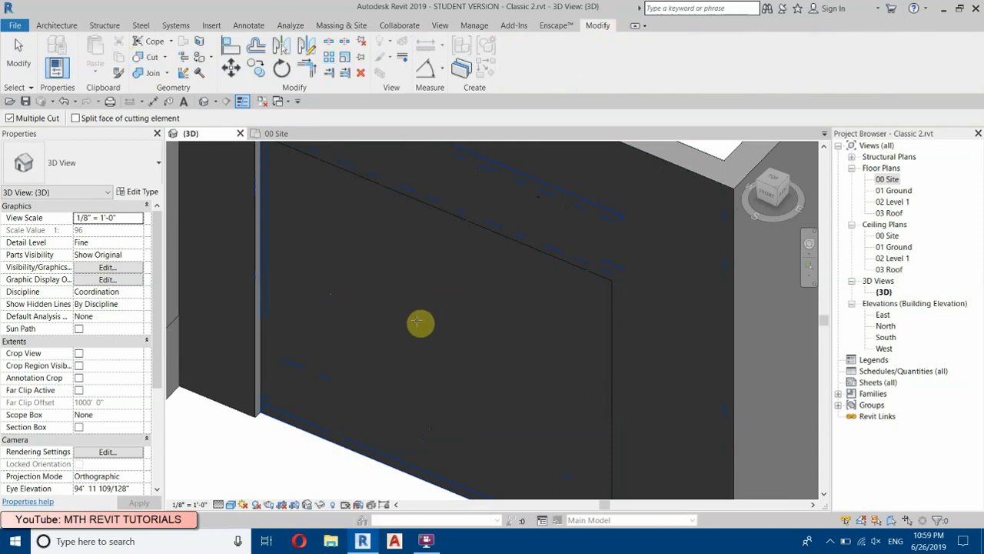
{"action": "left_click", "coordinate": [476, 321]}
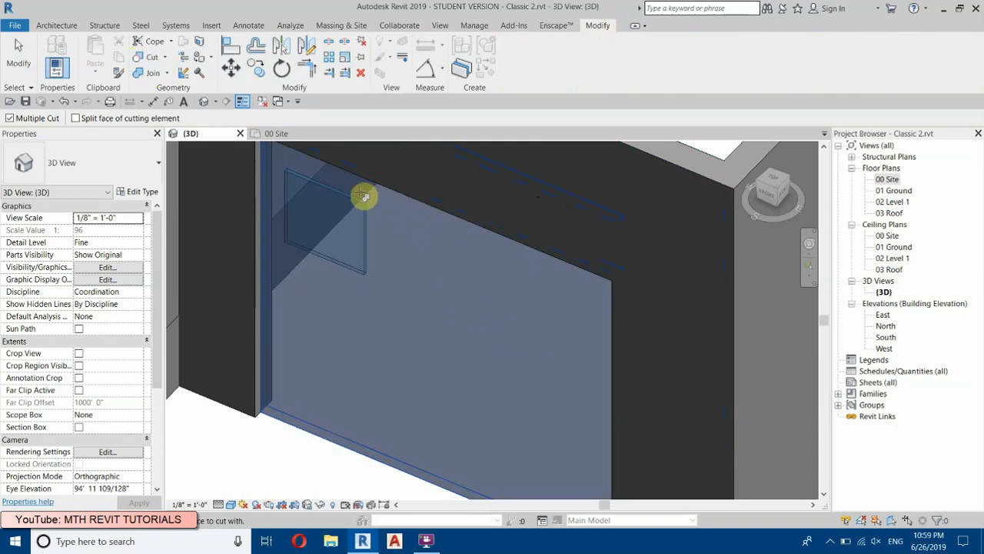
{"action": "left_click", "coordinate": [286, 193]}
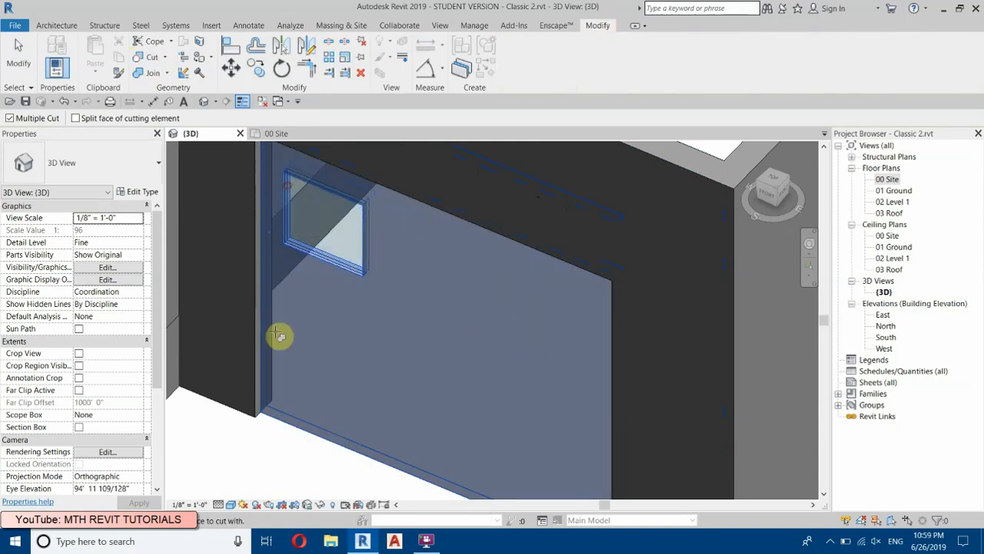
{"action": "left_click", "coordinate": [211, 456]}
{"action": "scroll", "coordinate": [326, 192], "scroll_direction": "down", "scroll_amount": 3}
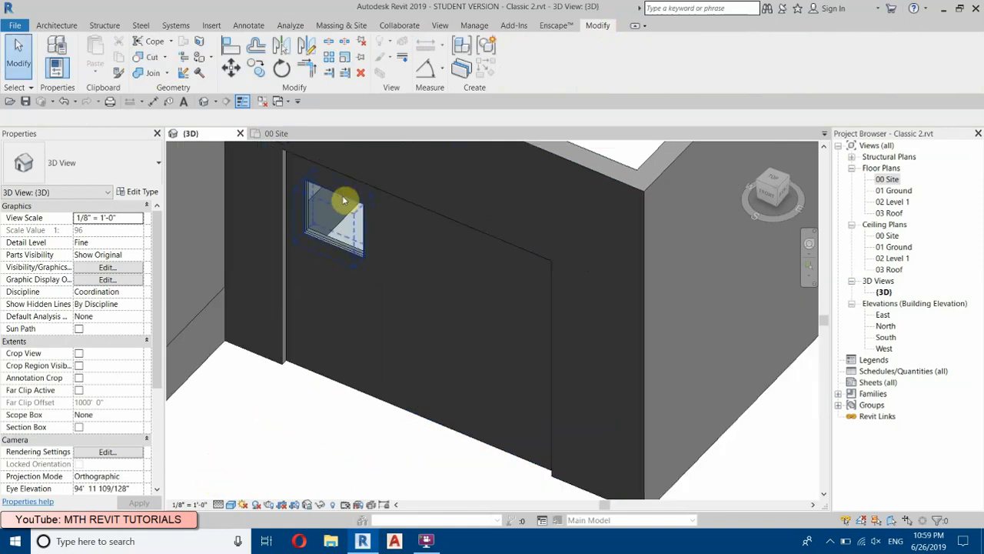
Step: Copy the small curtain wall twice along the garage door in the 00 Site plan, about 2'-7" apart
{"action": "double_click", "coordinate": [886, 179]}
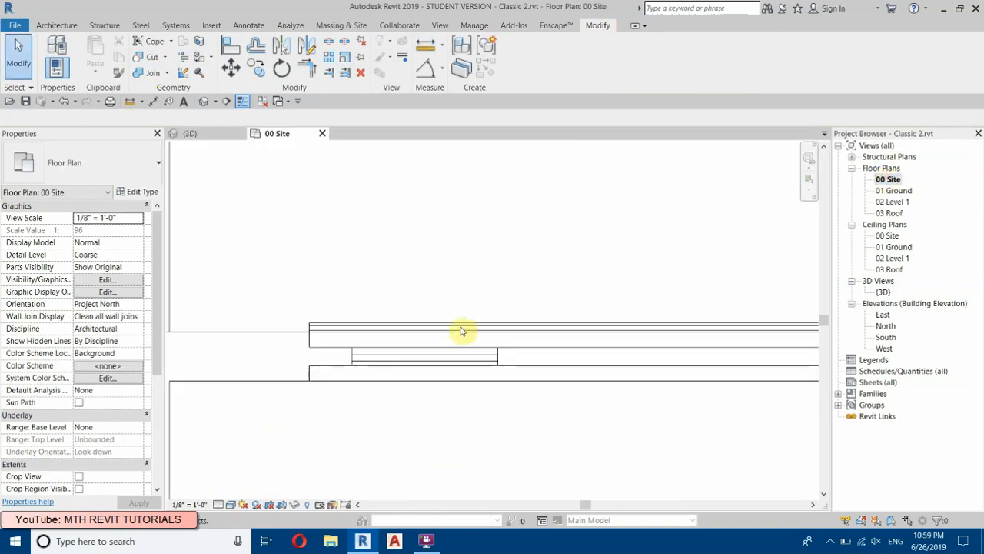
{"action": "left_click", "coordinate": [423, 360]}
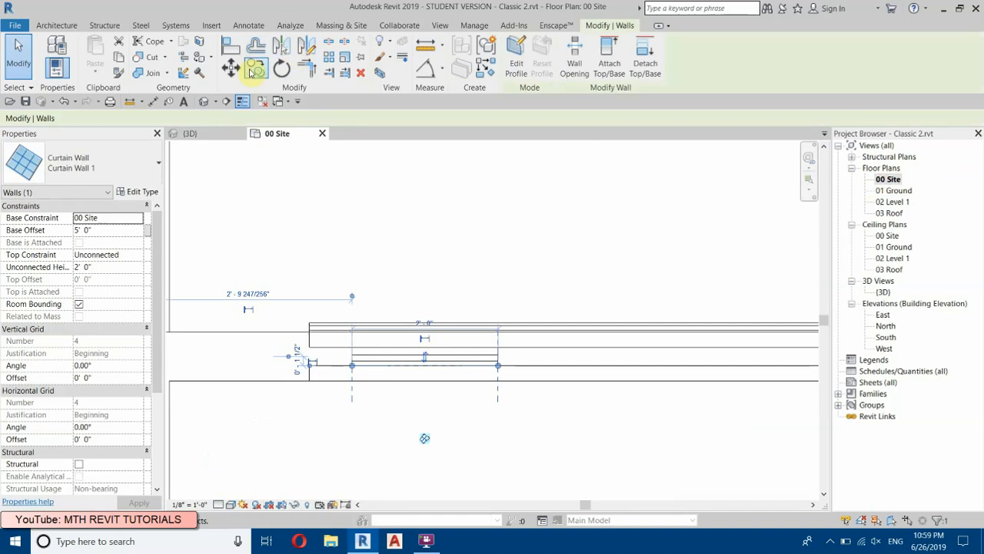
{"action": "left_click", "coordinate": [253, 69]}
{"action": "left_click", "coordinate": [311, 365]}
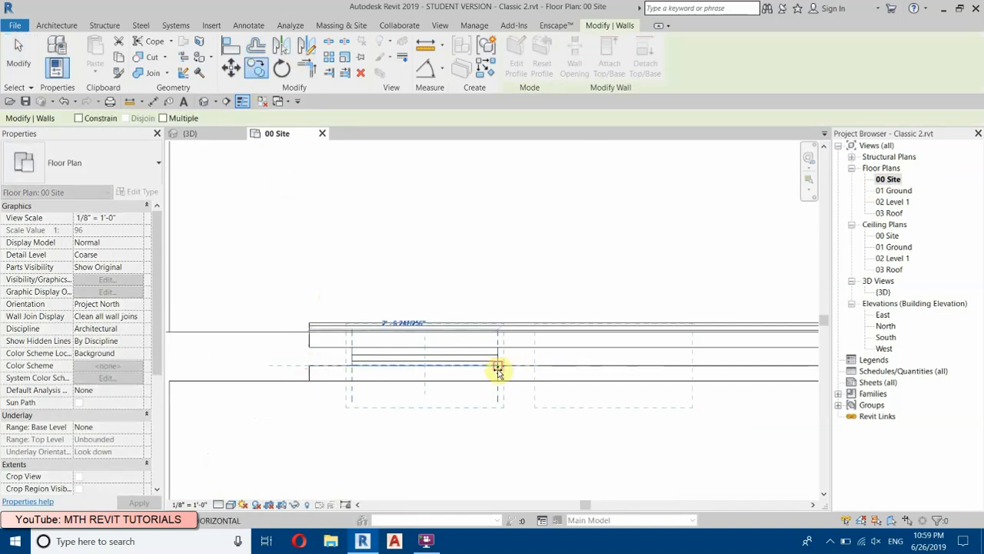
{"action": "left_click", "coordinate": [163, 119]}
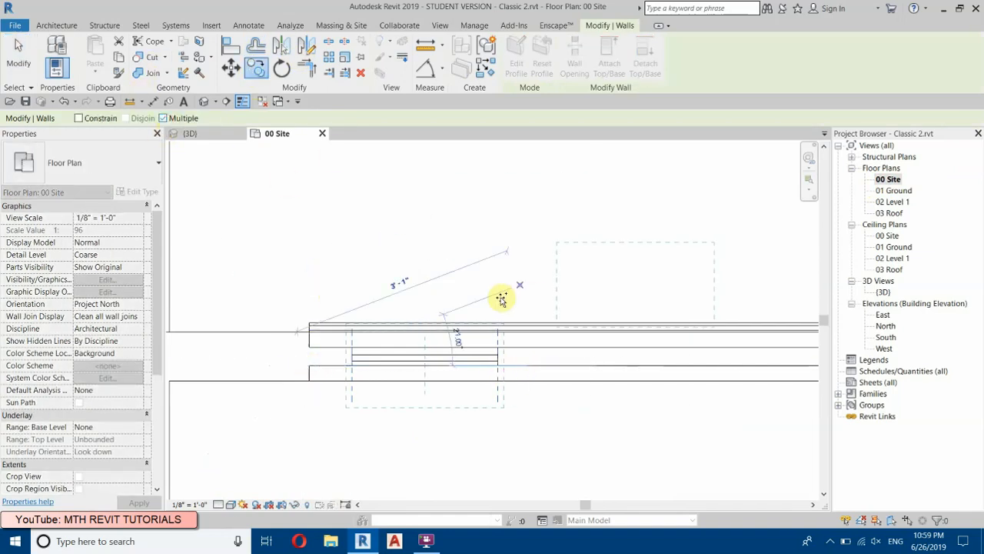
{"action": "left_click", "coordinate": [499, 363]}
{"action": "scroll", "coordinate": [417, 351], "scroll_direction": "down", "scroll_amount": 1}
{"action": "scroll", "coordinate": [356, 285], "scroll_direction": "down", "scroll_amount": 3}
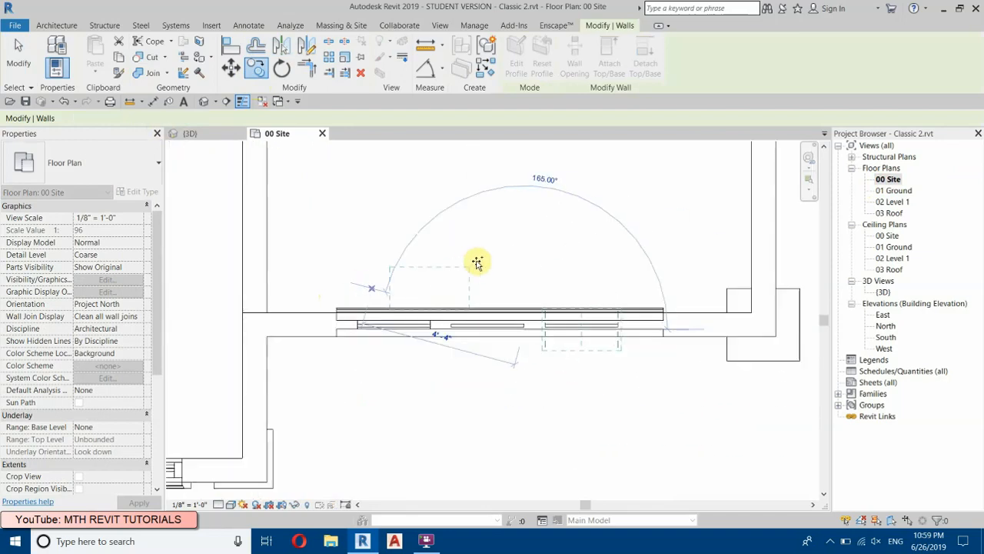
{"action": "right_click", "coordinate": [504, 234]}
{"action": "left_click", "coordinate": [552, 249]}
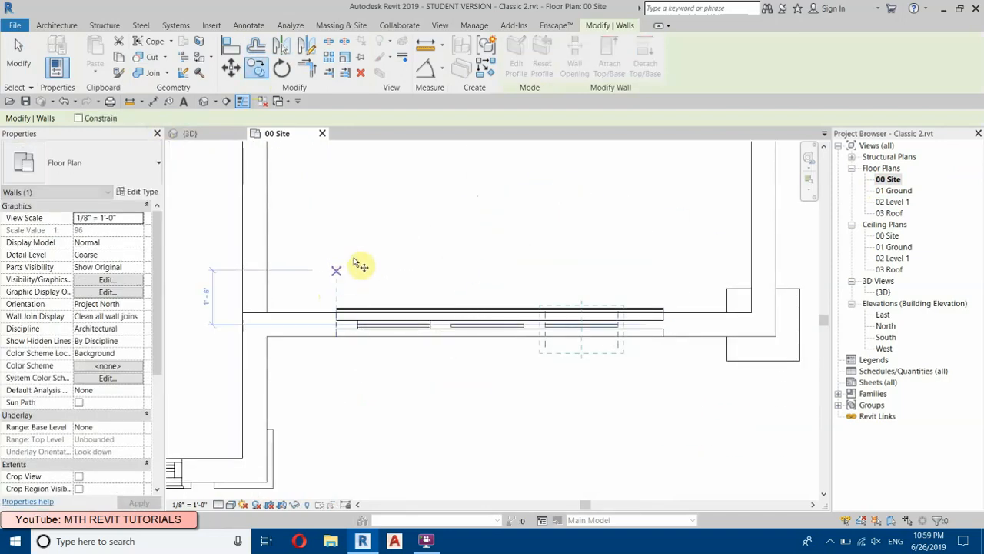
{"action": "right_click", "coordinate": [359, 225]}
{"action": "left_click", "coordinate": [376, 234]}
{"action": "right_click", "coordinate": [377, 234]}
{"action": "left_click", "coordinate": [386, 236]}
Step: Move all three small curtain walls together slightly along the garage door to roughly centre them in it
{"action": "left_click_drag", "start_coordinate": [344, 289], "coordinate": [640, 370]}
{"action": "scroll", "coordinate": [606, 329], "scroll_direction": "up", "scroll_amount": 1}
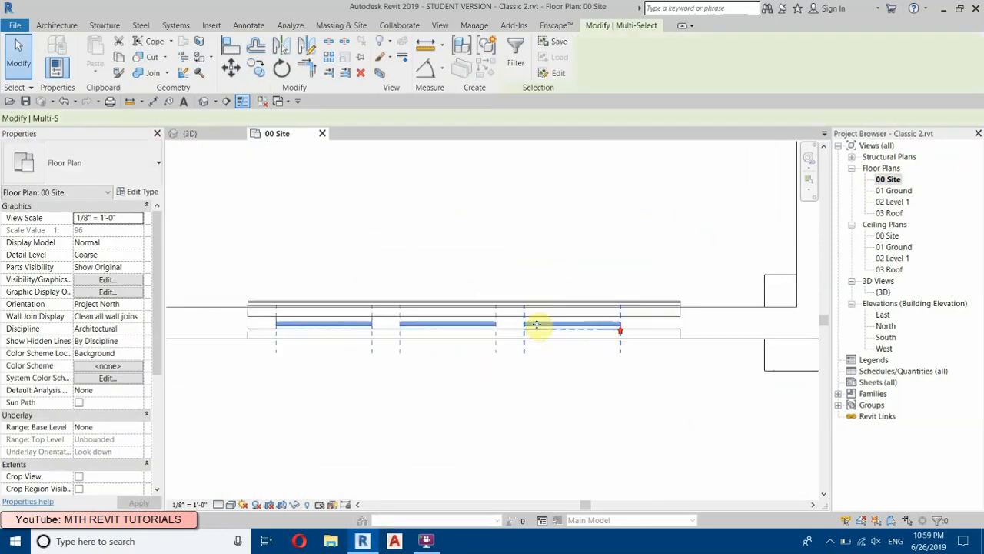
{"action": "scroll", "coordinate": [338, 233], "scroll_direction": "up", "scroll_amount": 1}
{"action": "left_click", "coordinate": [232, 71]}
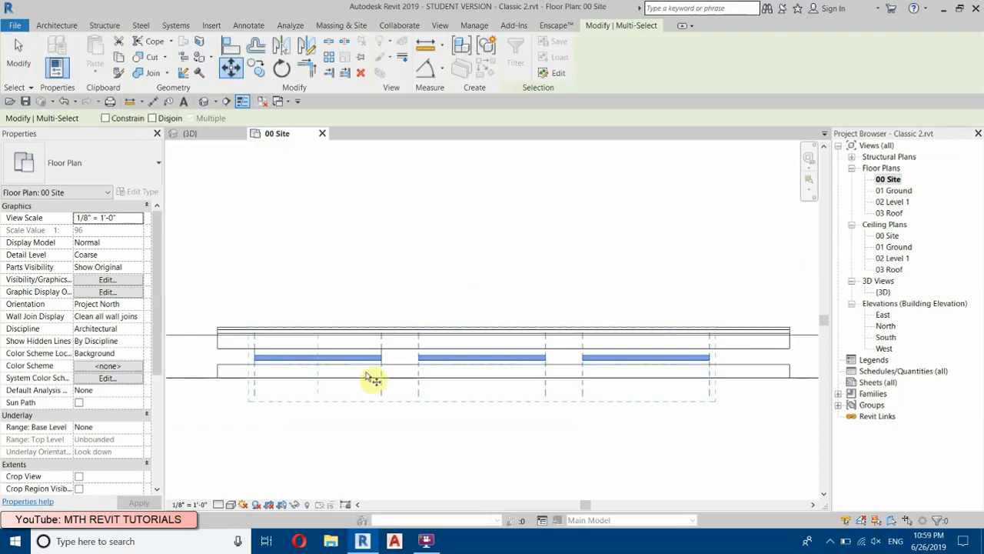
{"action": "left_click", "coordinate": [344, 348]}
{"action": "scroll", "coordinate": [343, 348], "scroll_direction": "down", "scroll_amount": 1}
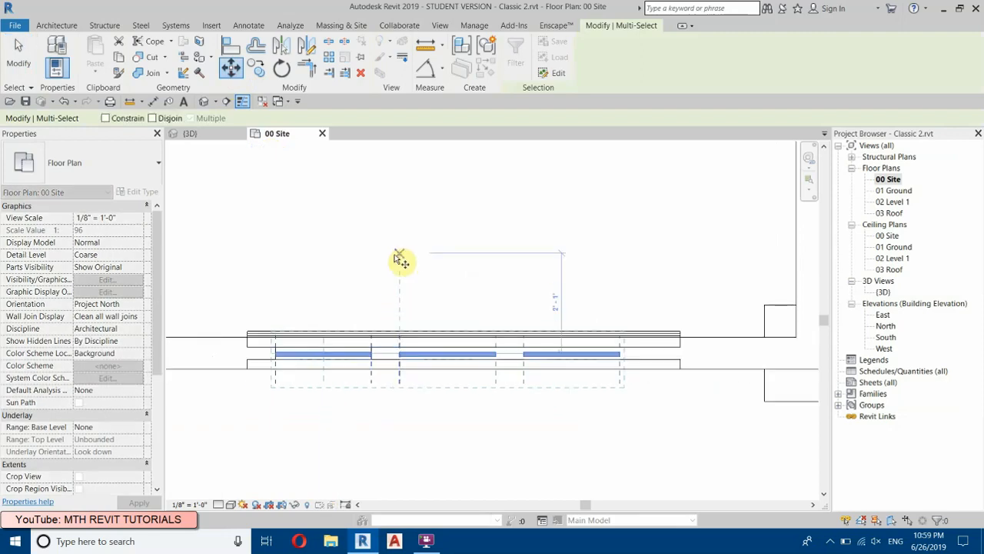
{"action": "left_click", "coordinate": [399, 281]}
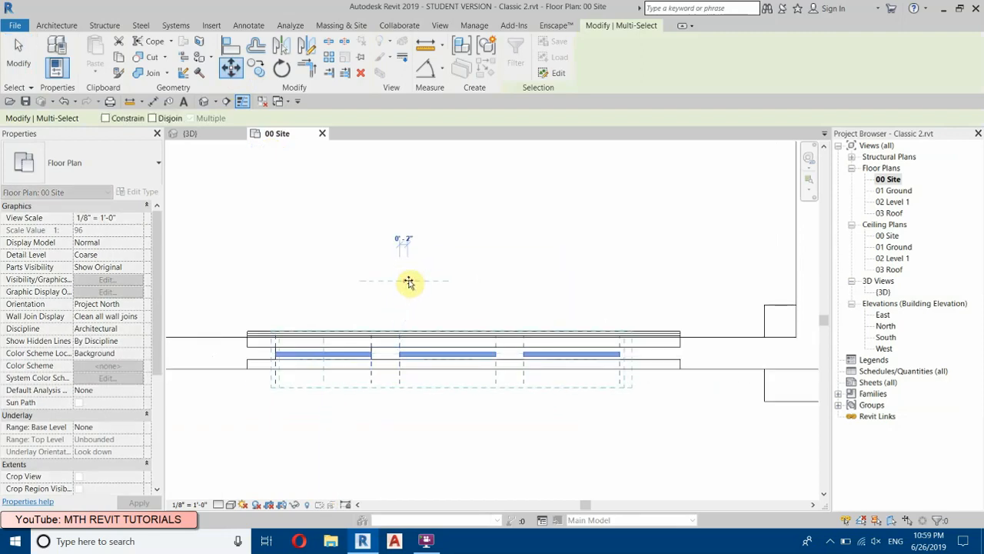
{"action": "left_click", "coordinate": [412, 282]}
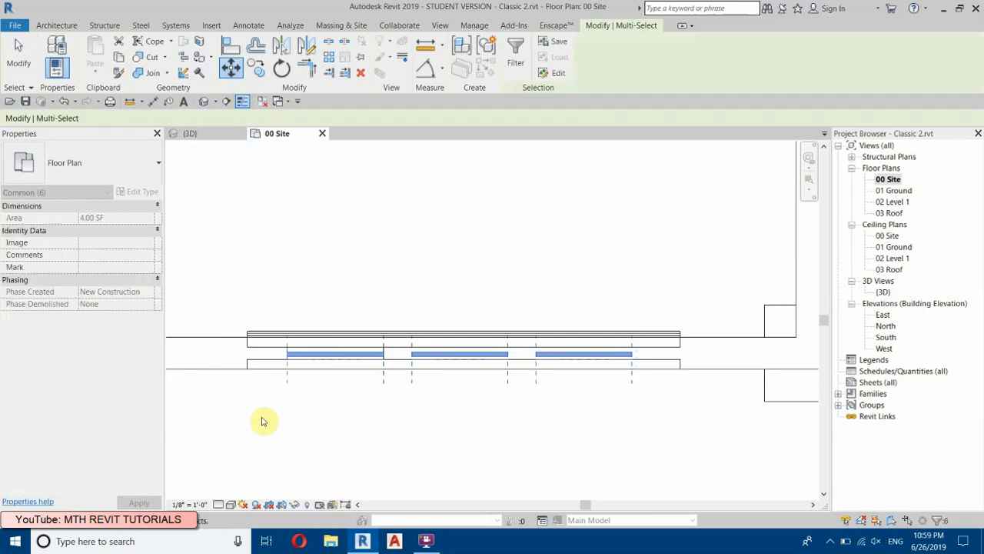
{"action": "left_click", "coordinate": [472, 263]}
Step: Cut the garage door wall with the middle curtain wall and the one nearest the building corner in 3D, using Multiple Cut
{"action": "left_click", "coordinate": [190, 133]}
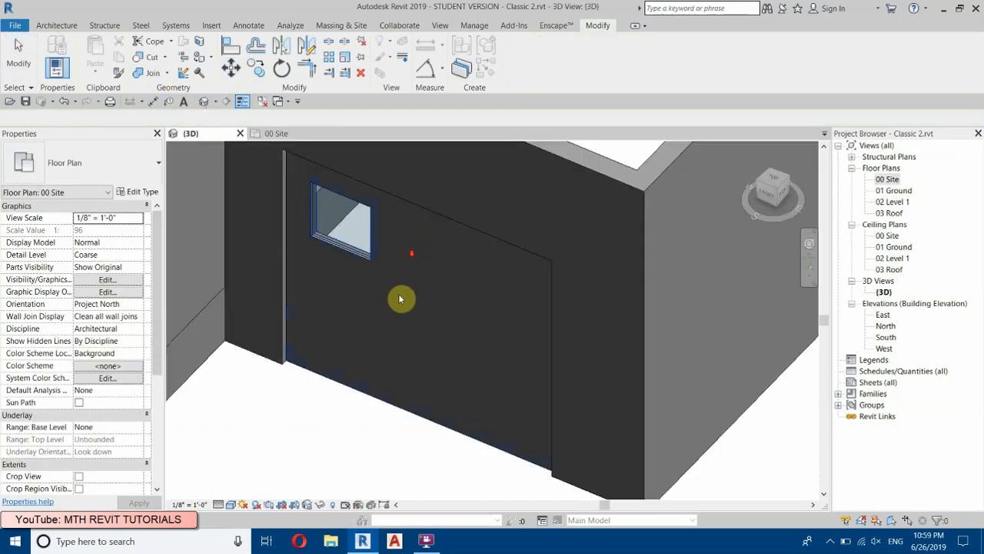
{"action": "scroll", "coordinate": [415, 253], "scroll_direction": "down", "scroll_amount": 3}
{"action": "scroll", "coordinate": [405, 266], "scroll_direction": "up", "scroll_amount": 4}
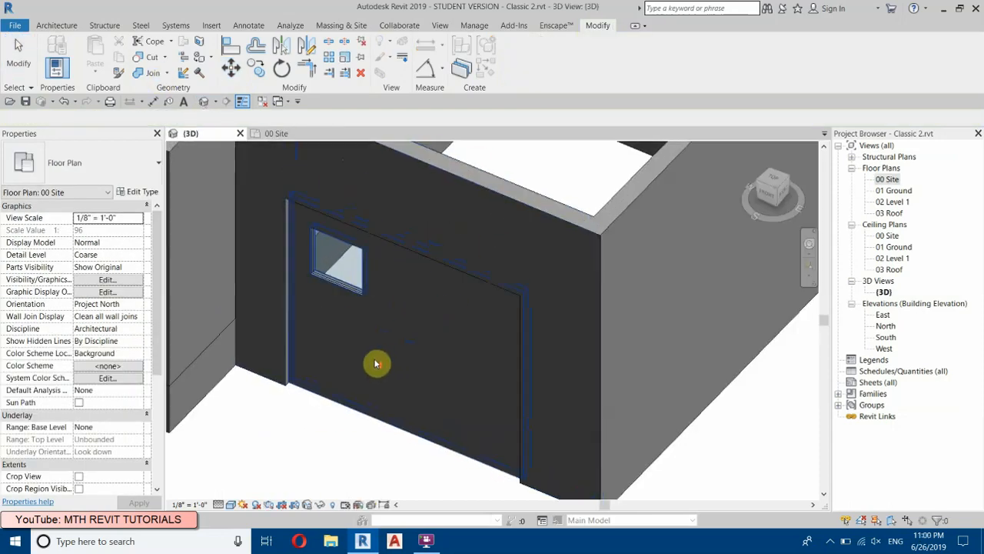
{"action": "scroll", "coordinate": [376, 365], "scroll_direction": "up", "scroll_amount": 1}
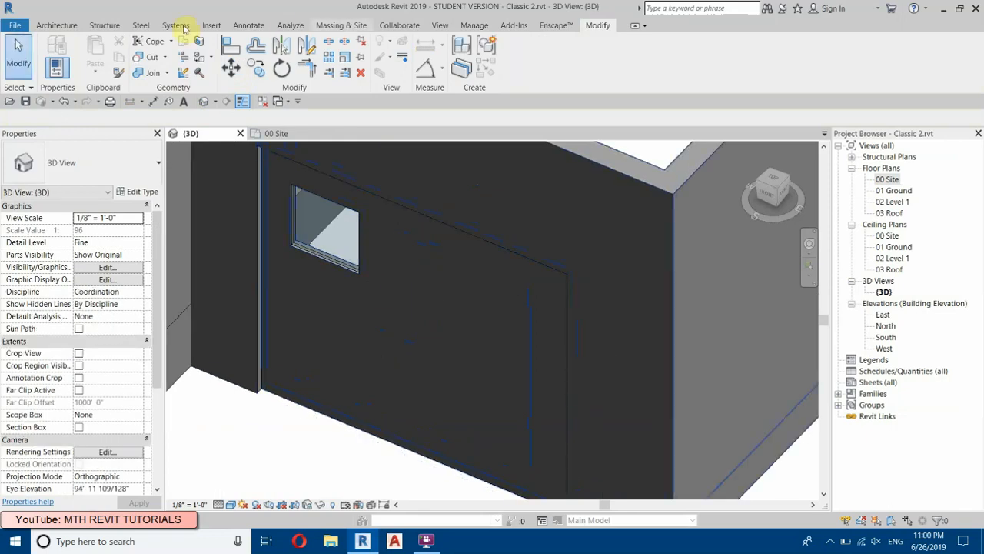
{"action": "left_click", "coordinate": [147, 58]}
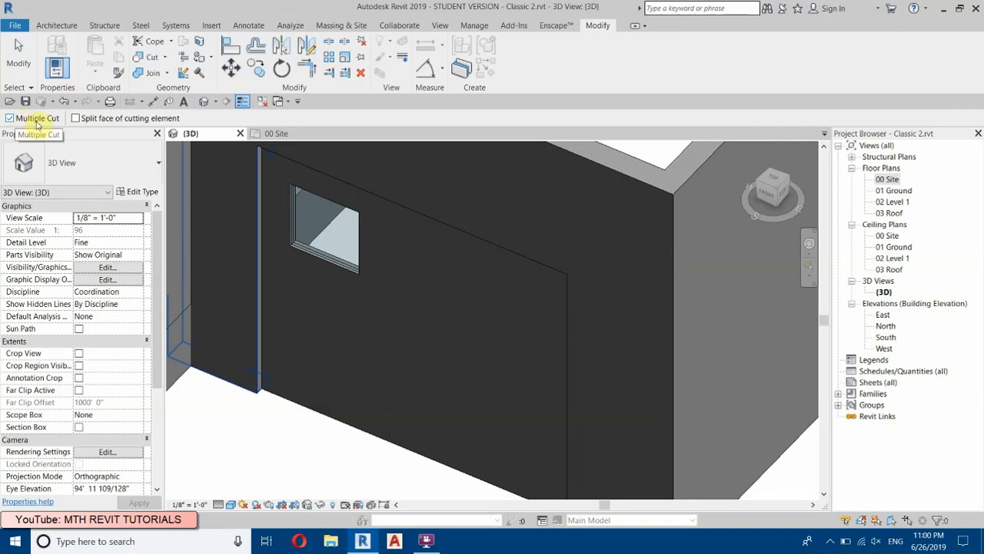
{"action": "left_click", "coordinate": [310, 334]}
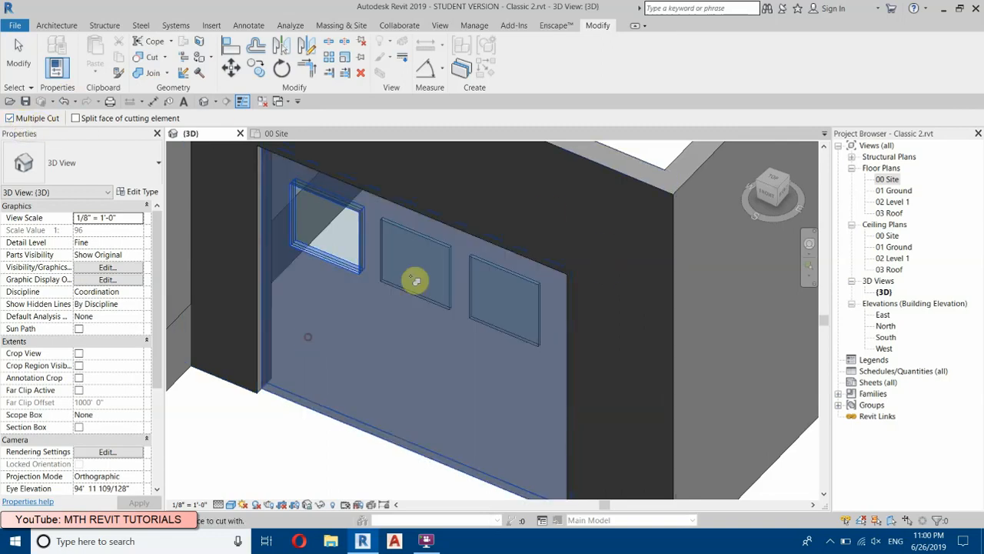
{"action": "left_click", "coordinate": [459, 254]}
{"action": "left_click", "coordinate": [489, 269]}
{"action": "scroll", "coordinate": [456, 175], "scroll_direction": "down", "scroll_amount": 2}
{"action": "right_click", "coordinate": [318, 450]}
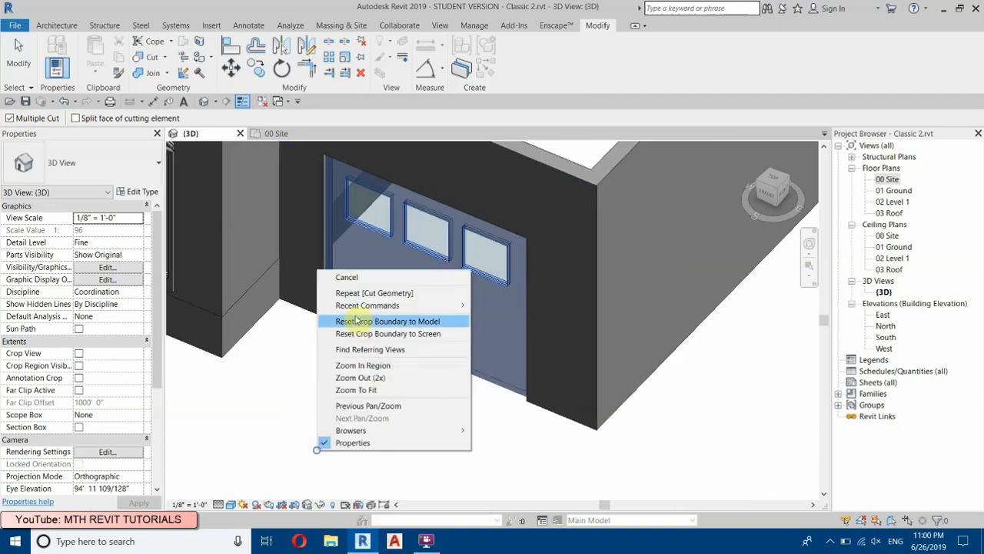
{"action": "left_click", "coordinate": [347, 279]}
Step: Examine the garage door and its three windows from several angles in 3D
{"action": "mouse_move", "coordinate": [475, 356]}
{"action": "middle_mouse_down", "text": "shift"}
{"action": "mouse_move", "coordinate": [568, 360]}
{"action": "mouse_move", "coordinate": [597, 284]}
{"action": "mouse_move", "coordinate": [295, 454]}
{"action": "mouse_move", "coordinate": [430, 267]}
{"action": "mouse_move", "coordinate": [451, 220]}
{"action": "mouse_move", "coordinate": [505, 287]}
{"action": "mouse_move", "coordinate": [389, 398]}
{"action": "mouse_move", "coordinate": [393, 469]}
{"action": "middle_mouse_up", "text": "shift"}
{"action": "scroll", "coordinate": [403, 224], "scroll_direction": "up", "scroll_amount": 2}
{"action": "middle_click_drag", "start_coordinate": [402, 224], "coordinate": [423, 293]}
{"action": "scroll", "coordinate": [484, 217], "scroll_direction": "down", "scroll_amount": 3}
{"action": "middle_click_drag", "start_coordinate": [472, 411], "coordinate": [290, 411], "text": "shift"}
{"action": "middle_click_drag", "start_coordinate": [290, 412], "coordinate": [405, 158]}
{"action": "middle_click_drag", "start_coordinate": [429, 287], "coordinate": [393, 246], "text": "shift"}
{"action": "scroll", "coordinate": [393, 246], "scroll_direction": "up", "scroll_amount": 4}
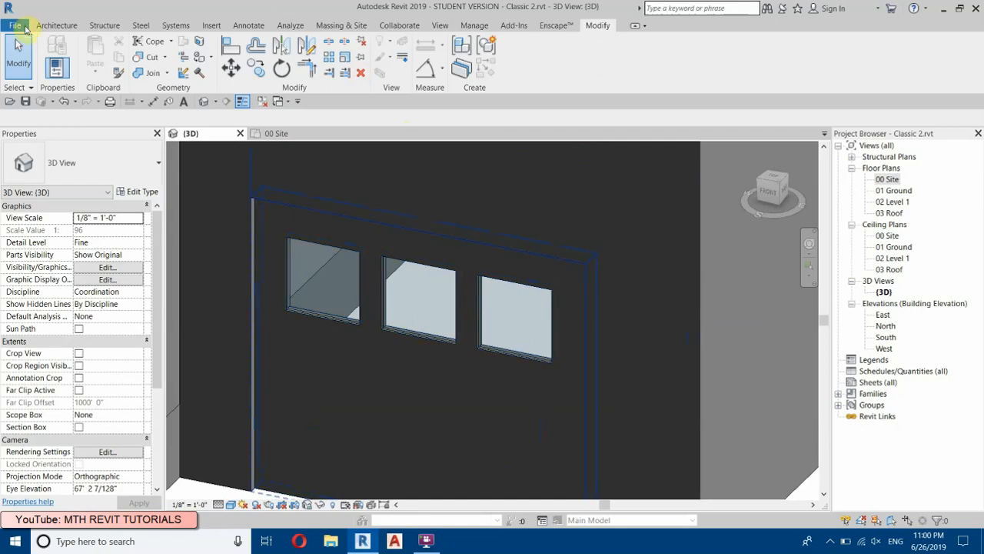
{"action": "left_click", "coordinate": [56, 25]}
{"action": "left_click", "coordinate": [52, 73]}
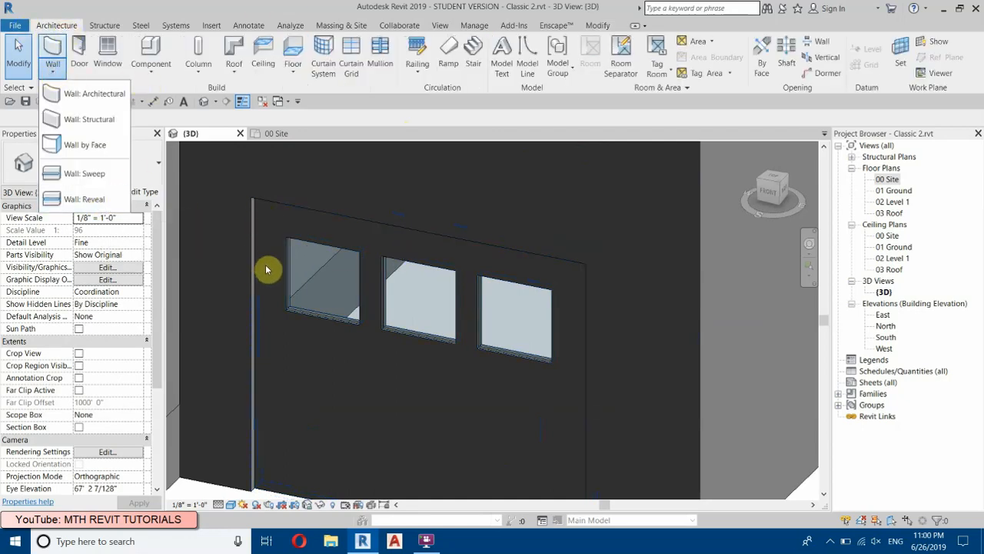
{"action": "left_click", "coordinate": [86, 199]}
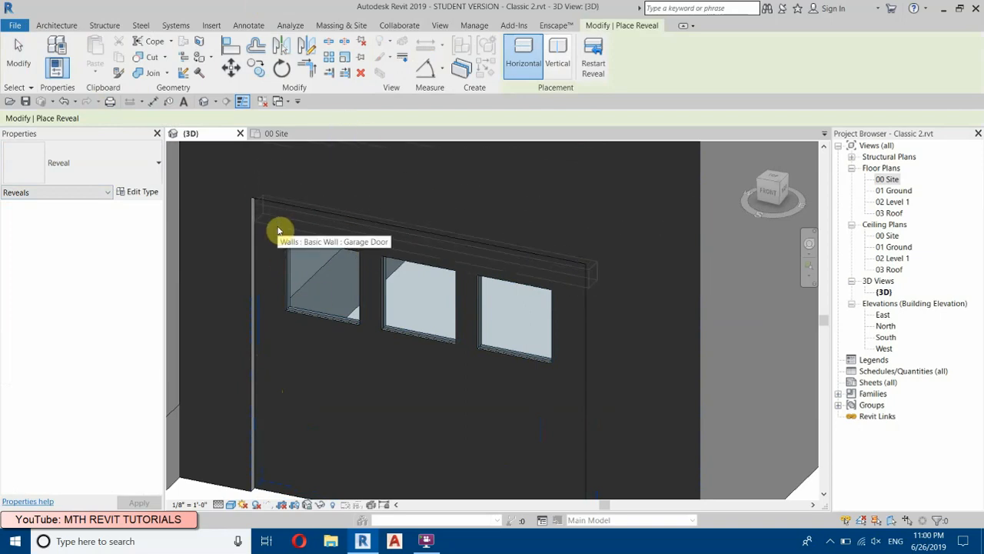
{"action": "key", "text": "Escape"}
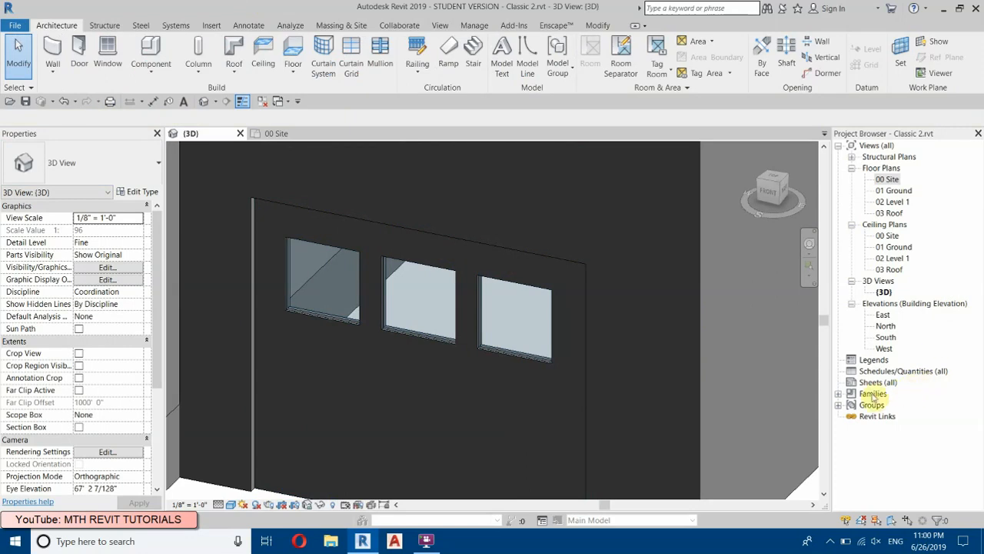
Step: Duplicate the 1 Brick type of the Reveal-Brick Course profile family under the name 1"X1"
{"action": "left_click", "coordinate": [839, 394]}
{"action": "scroll", "coordinate": [915, 369], "scroll_direction": "down", "scroll_amount": 2}
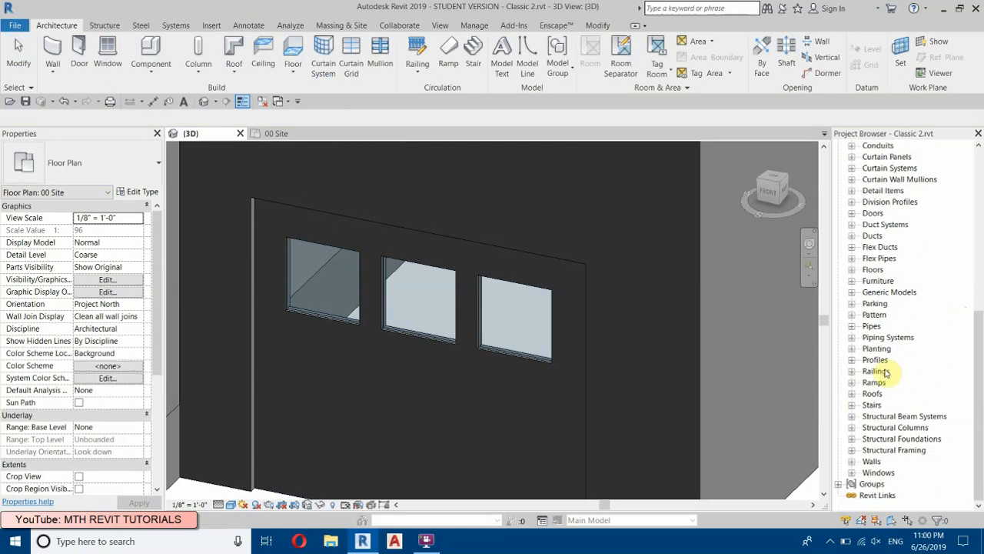
{"action": "left_click", "coordinate": [851, 359]}
{"action": "scroll", "coordinate": [858, 363], "scroll_direction": "down", "scroll_amount": 5}
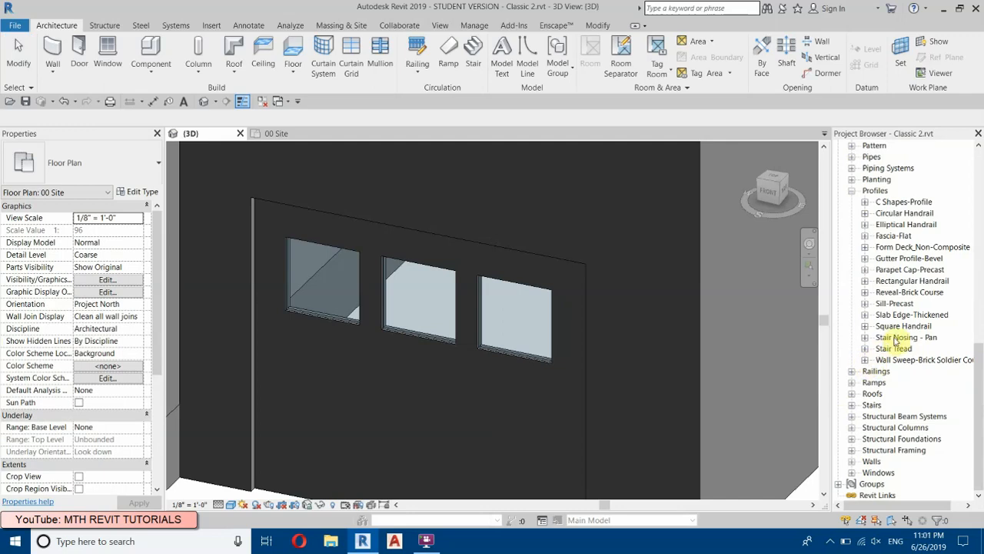
{"action": "left_click", "coordinate": [865, 292]}
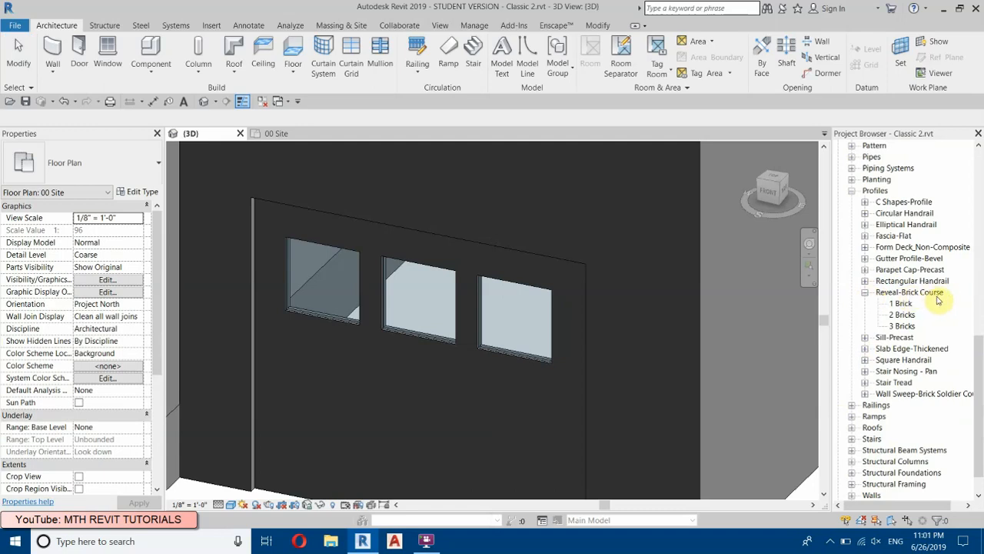
{"action": "left_click", "coordinate": [904, 305]}
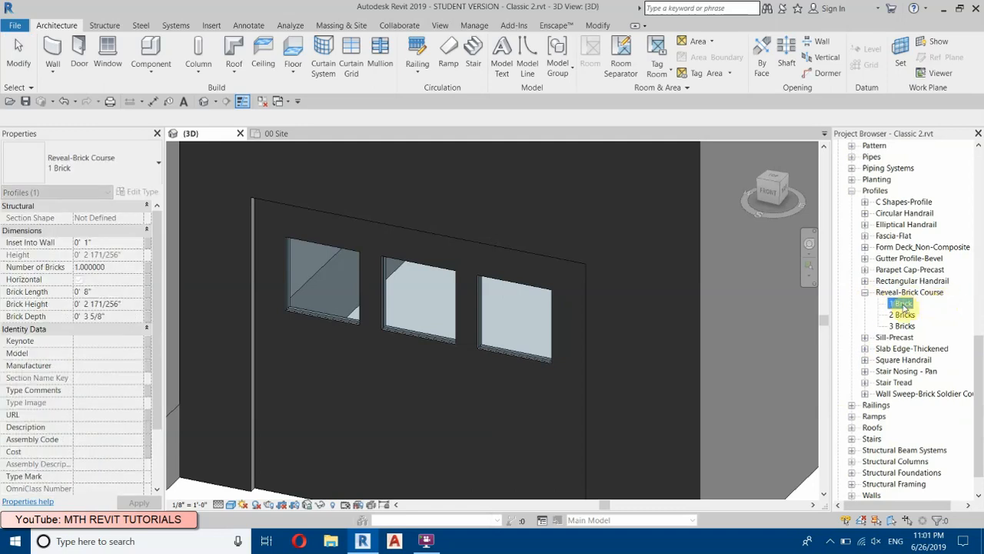
{"action": "key", "text": "Escape"}
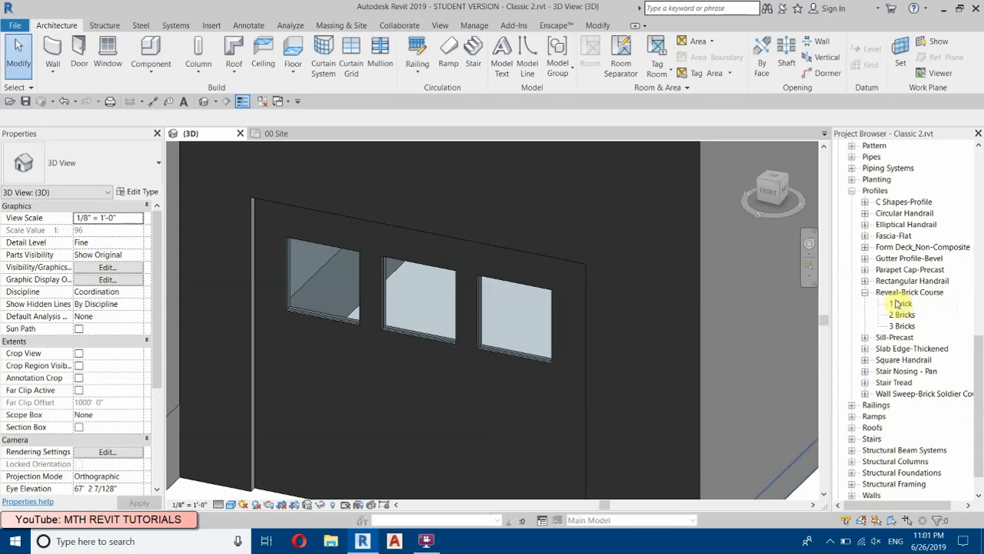
{"action": "left_click", "coordinate": [903, 305]}
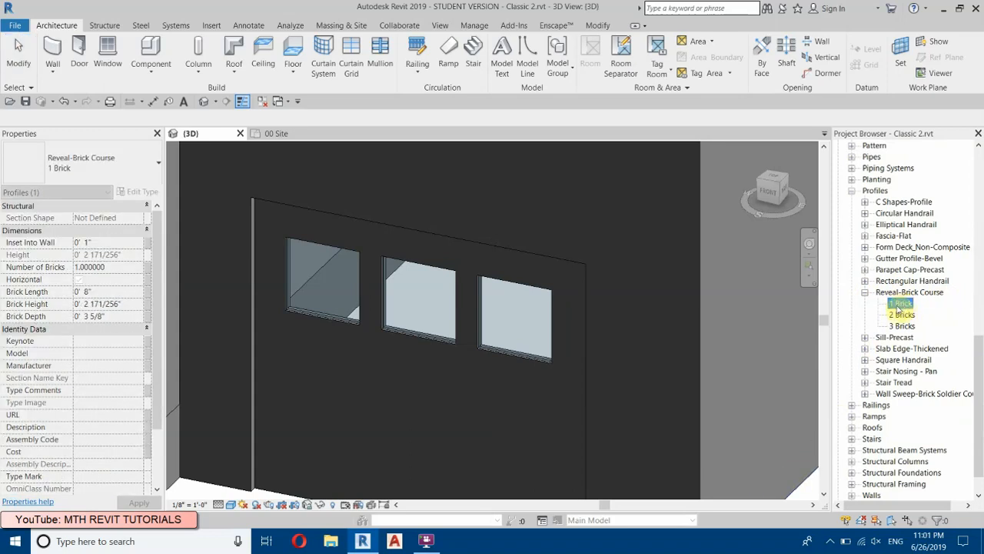
{"action": "double_click", "coordinate": [899, 304]}
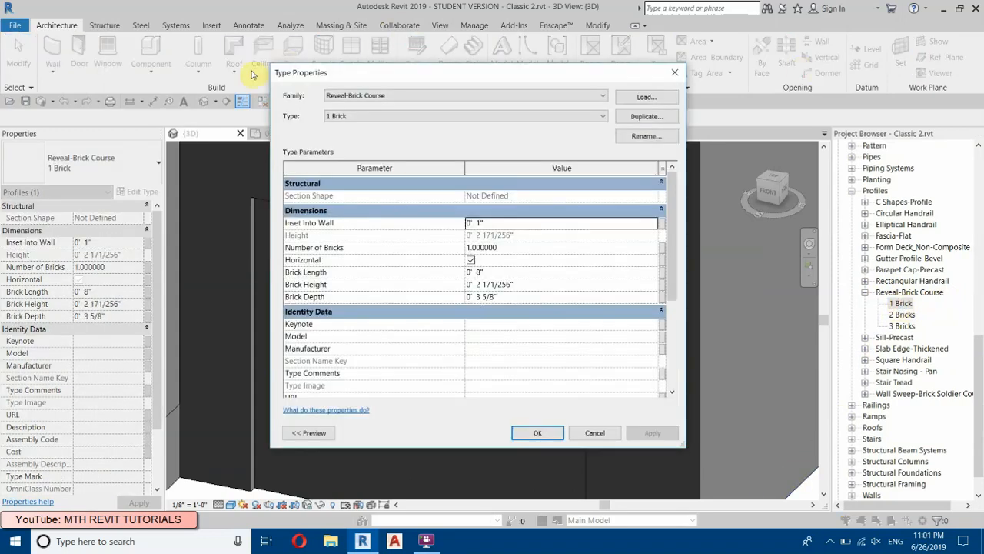
{"action": "left_click", "coordinate": [648, 119]}
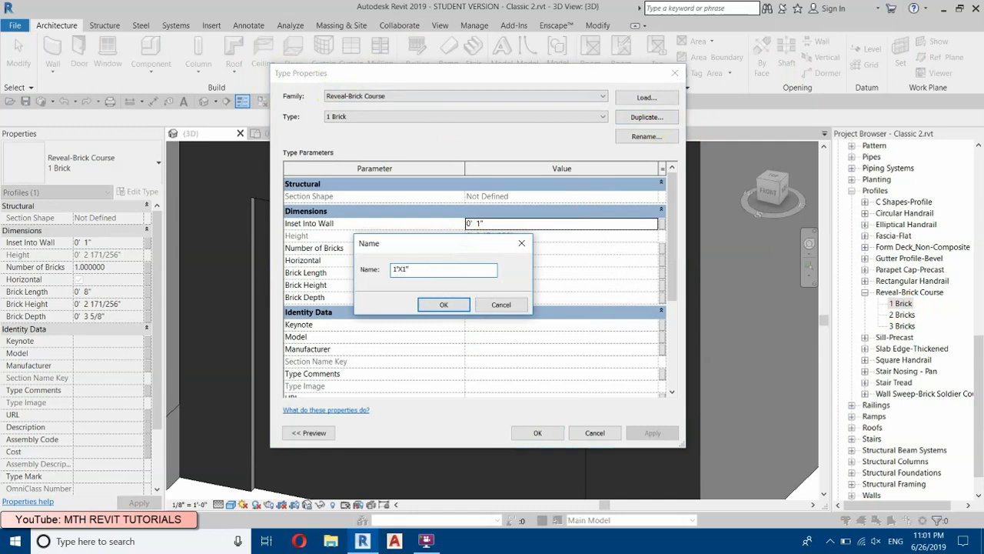
{"action": "type", "text": "1'X1'"}
{"action": "left_click", "coordinate": [439, 307]}
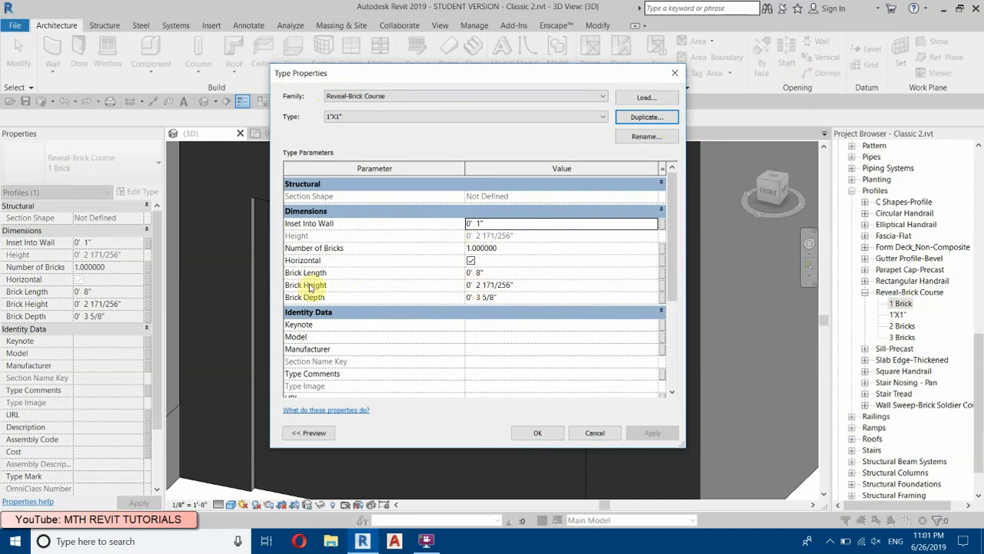
Step: Set the 1"X1" profile type's brick length to 3", brick height to 1" and brick depth to 1"
{"action": "left_click", "coordinate": [522, 272]}
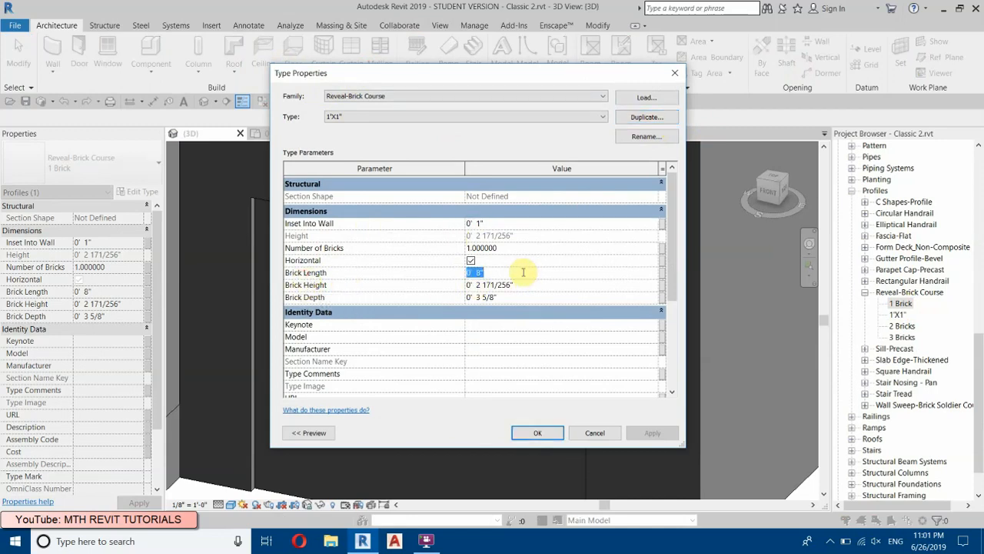
{"action": "left_click", "coordinate": [418, 290]}
{"action": "left_click", "coordinate": [533, 284]}
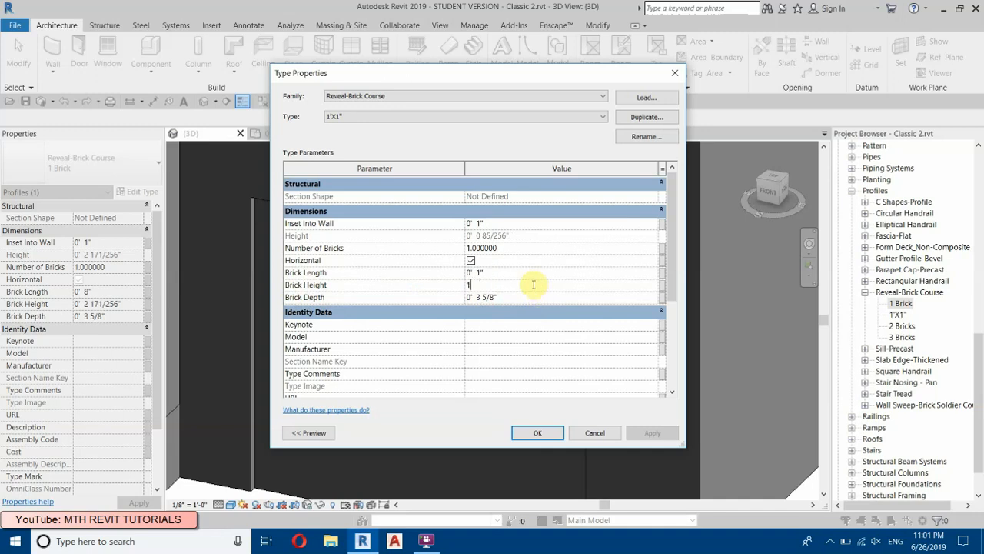
{"action": "type", "text": "1\""}
{"action": "left_click", "coordinate": [563, 300]}
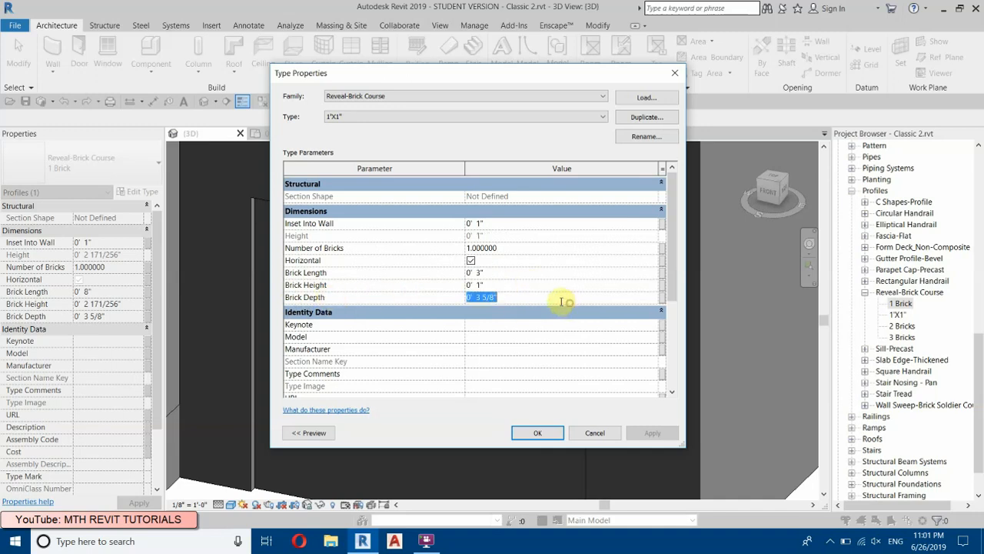
{"action": "left_click", "coordinate": [537, 432]}
{"action": "scroll", "coordinate": [539, 220], "scroll_direction": "up", "scroll_amount": 3}
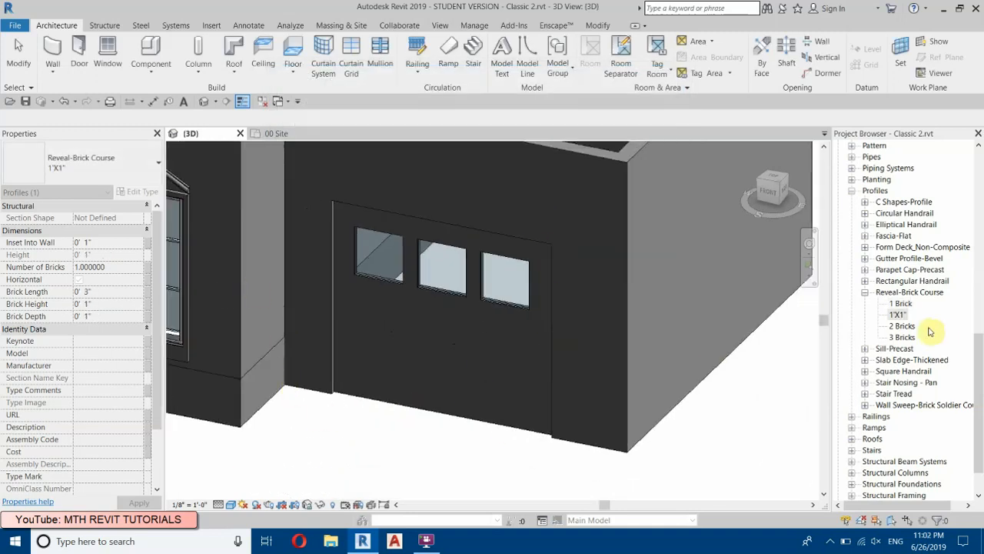
{"action": "scroll", "coordinate": [915, 295], "scroll_direction": "up", "scroll_amount": 6}
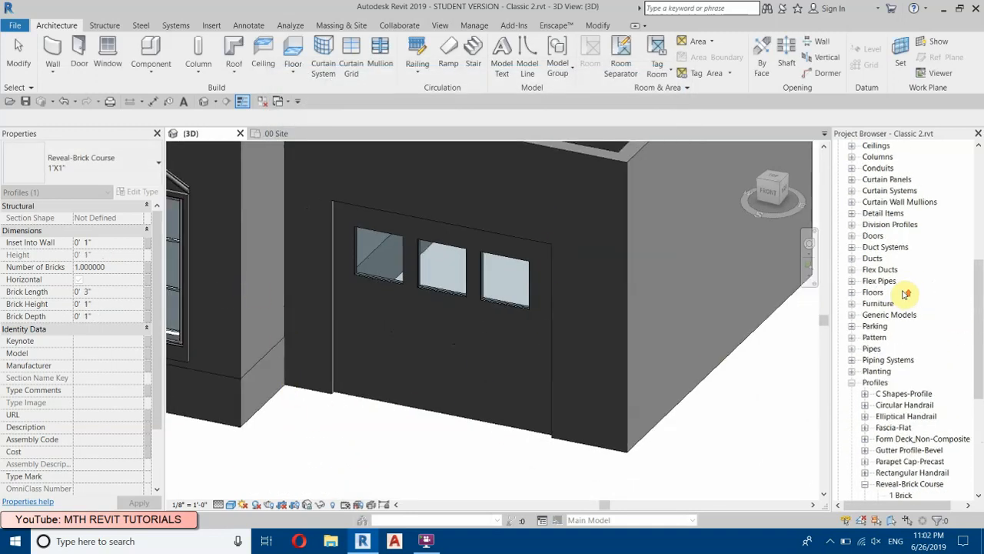
Step: Collapse the list of families and deselect the 1"X1" profile type
{"action": "scroll", "coordinate": [884, 291], "scroll_direction": "up", "scroll_amount": 4}
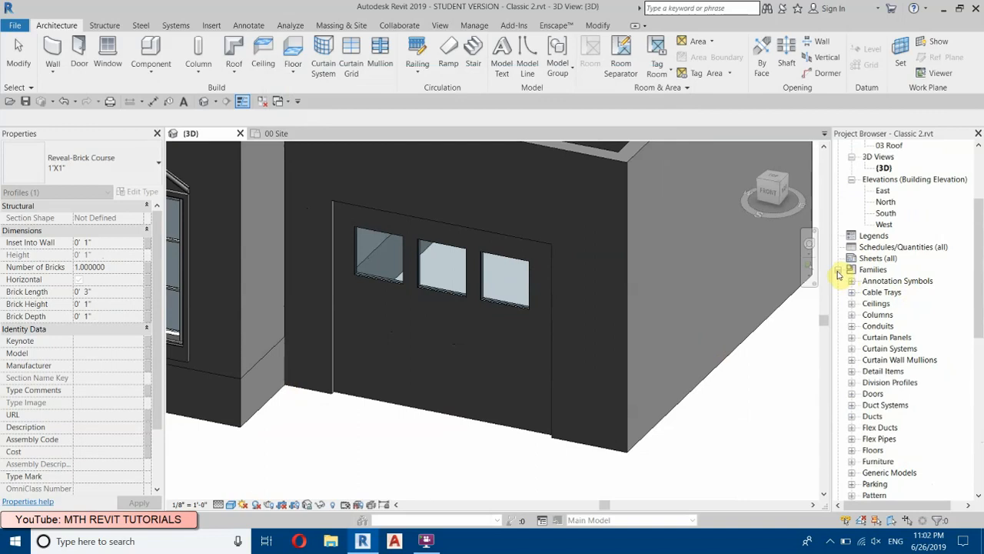
{"action": "left_click", "coordinate": [840, 271]}
{"action": "right_click", "coordinate": [326, 449]}
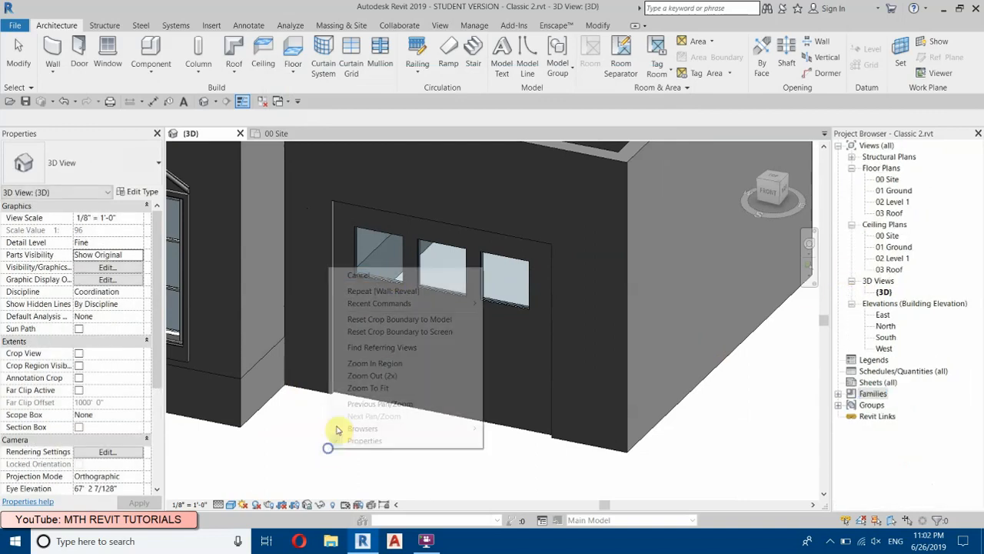
{"action": "left_click", "coordinate": [395, 274]}
{"action": "right_click", "coordinate": [307, 454]}
{"action": "left_click", "coordinate": [335, 263]}
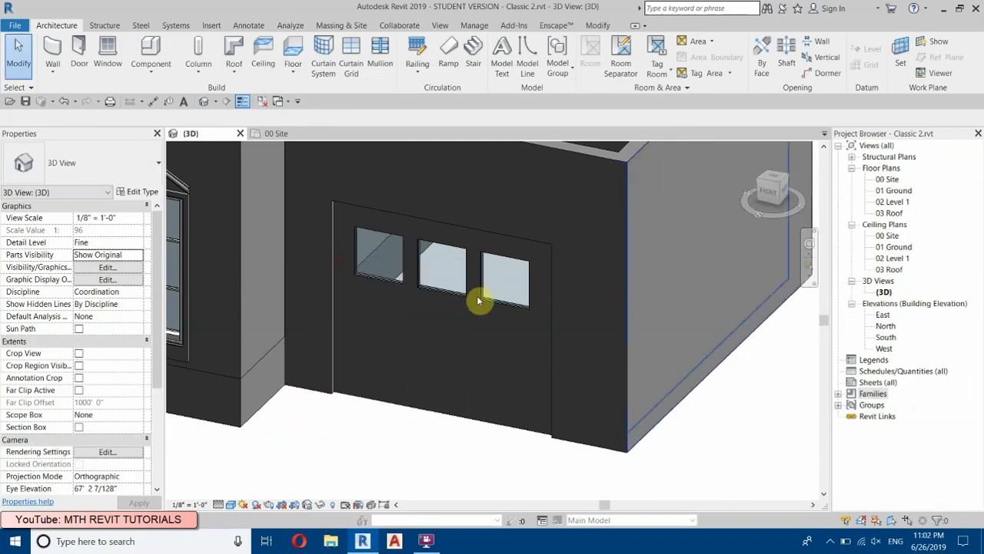
Step: Start a wall reveal and duplicate its type under the name Garage Door
{"action": "left_click", "coordinate": [55, 76]}
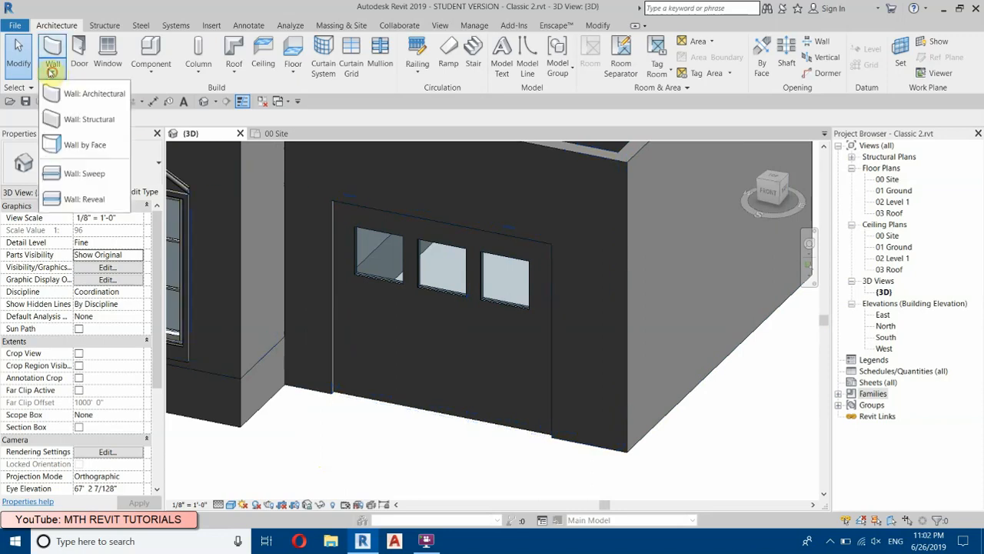
{"action": "left_click", "coordinate": [92, 199]}
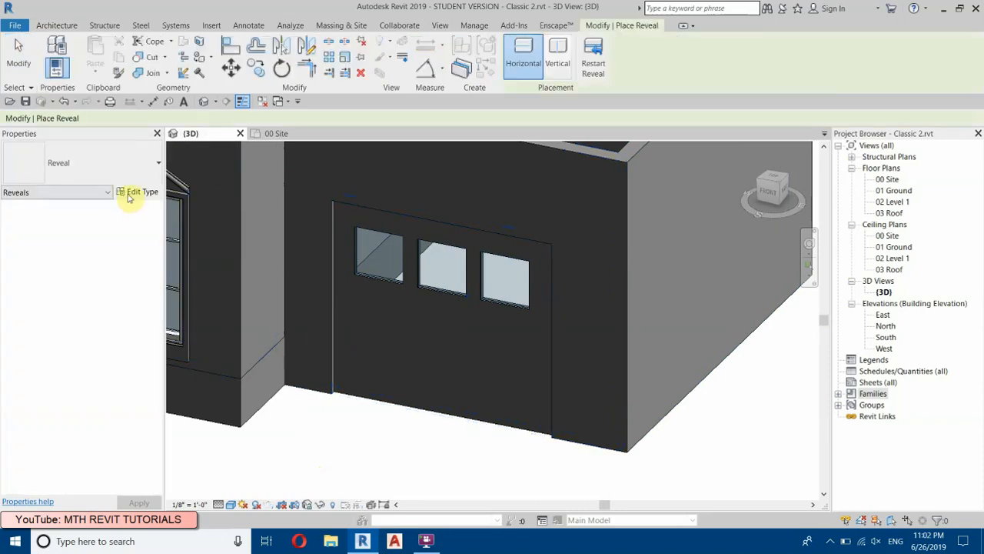
{"action": "left_click", "coordinate": [133, 192]}
{"action": "left_click", "coordinate": [666, 119]}
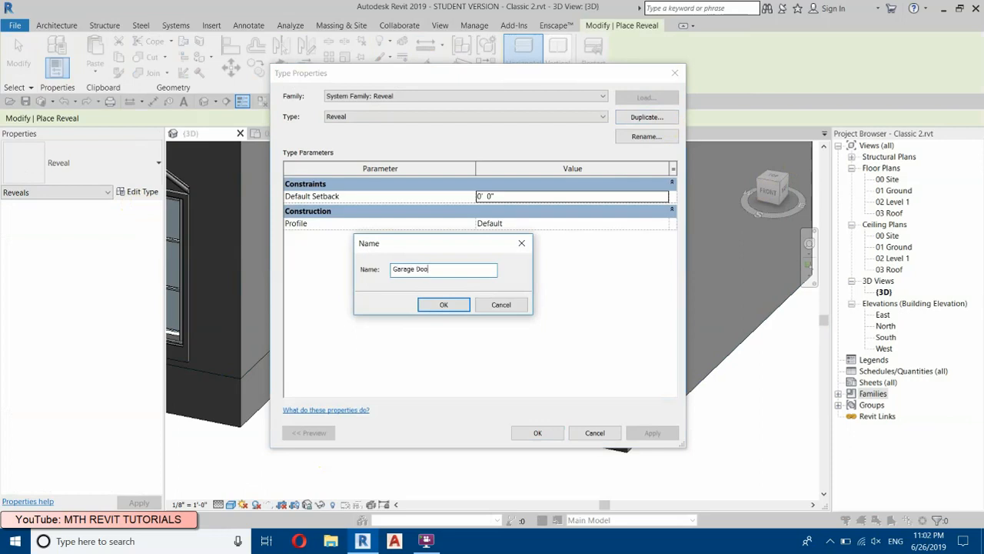
{"action": "left_click", "coordinate": [424, 311]}
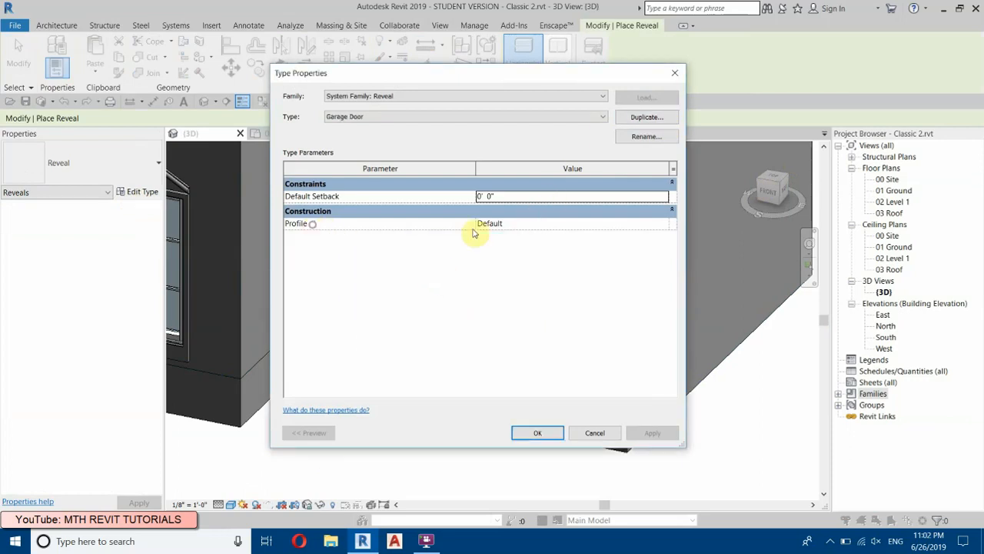
Step: Set the Garage Door reveal type's profile to Reveal-Brick Course : 1"X1"
{"action": "left_click", "coordinate": [638, 223]}
{"action": "left_click", "coordinate": [669, 222]}
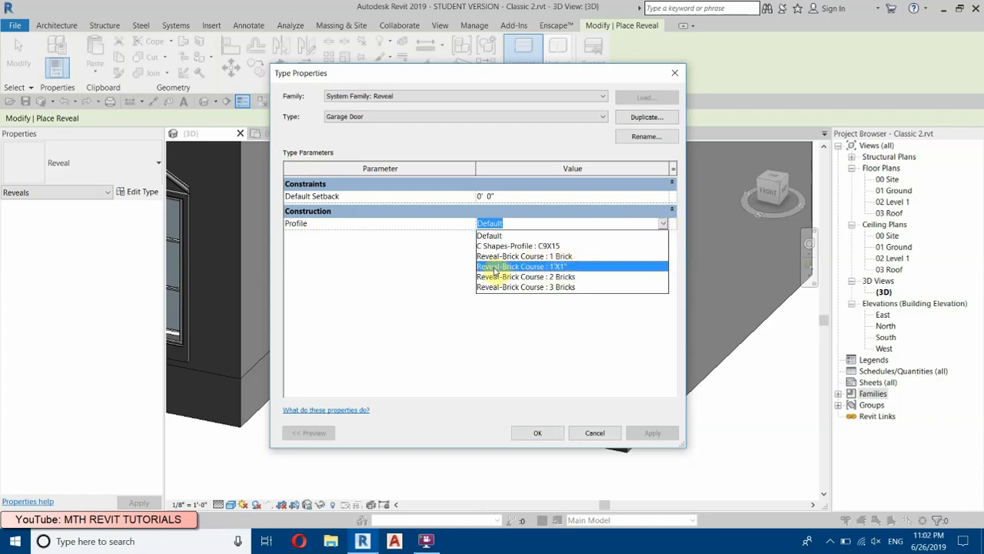
{"action": "left_click", "coordinate": [562, 269]}
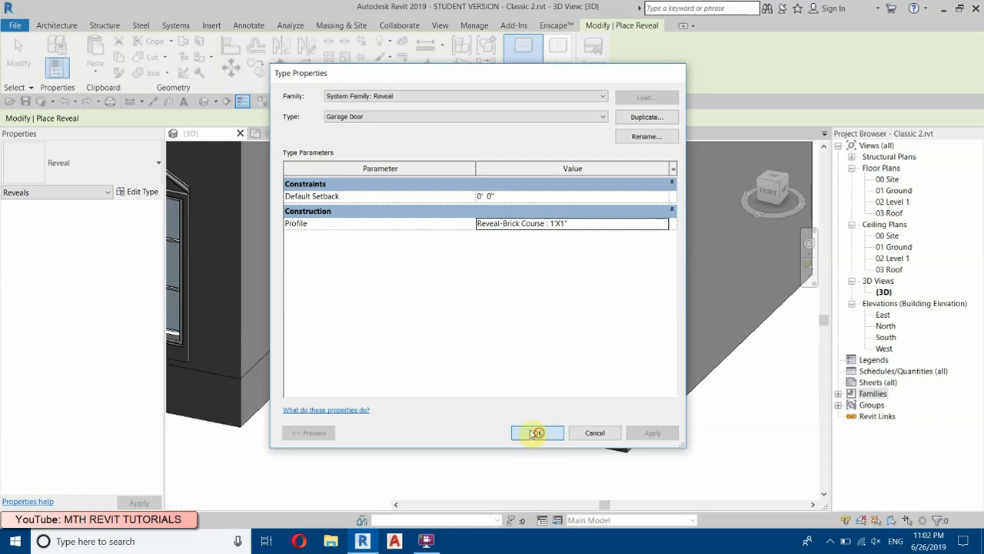
{"action": "left_click", "coordinate": [538, 433]}
Step: Place a horizontal reveal across the garage door above the windows, about 6" below the door's top edge
{"action": "scroll", "coordinate": [325, 208], "scroll_direction": "up", "scroll_amount": 5}
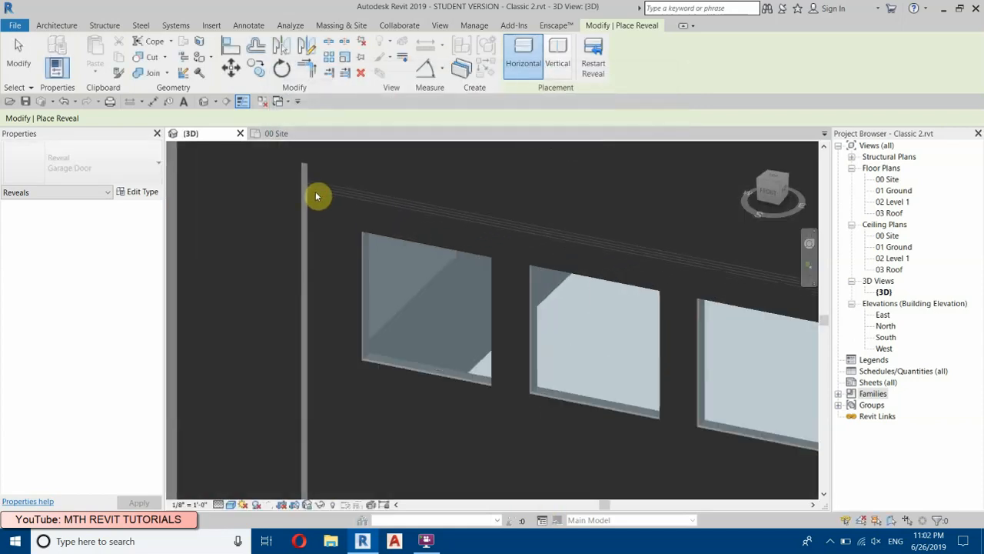
{"action": "scroll", "coordinate": [315, 197], "scroll_direction": "down", "scroll_amount": 2}
{"action": "left_click", "coordinate": [316, 196]}
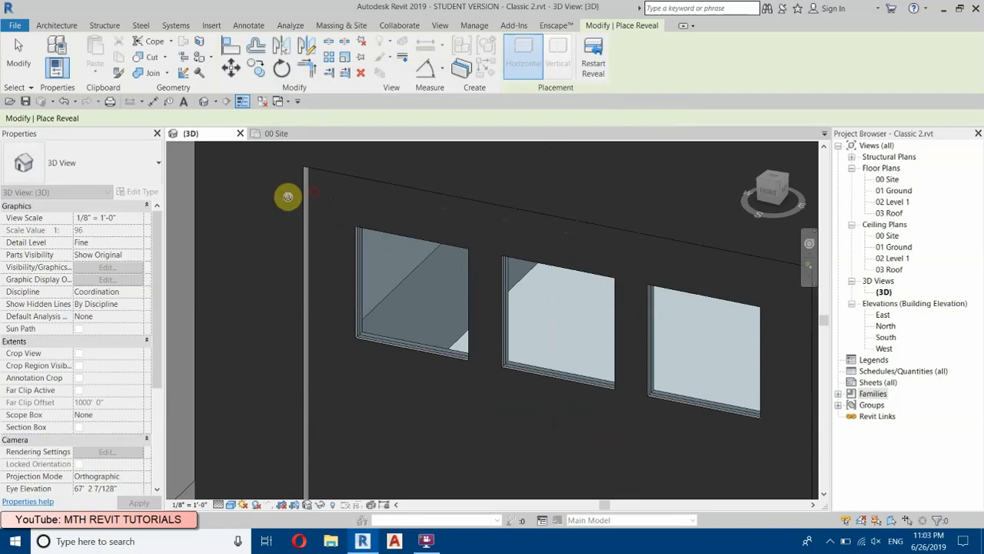
{"action": "right_click", "coordinate": [274, 202]}
{"action": "left_click", "coordinate": [292, 209]}
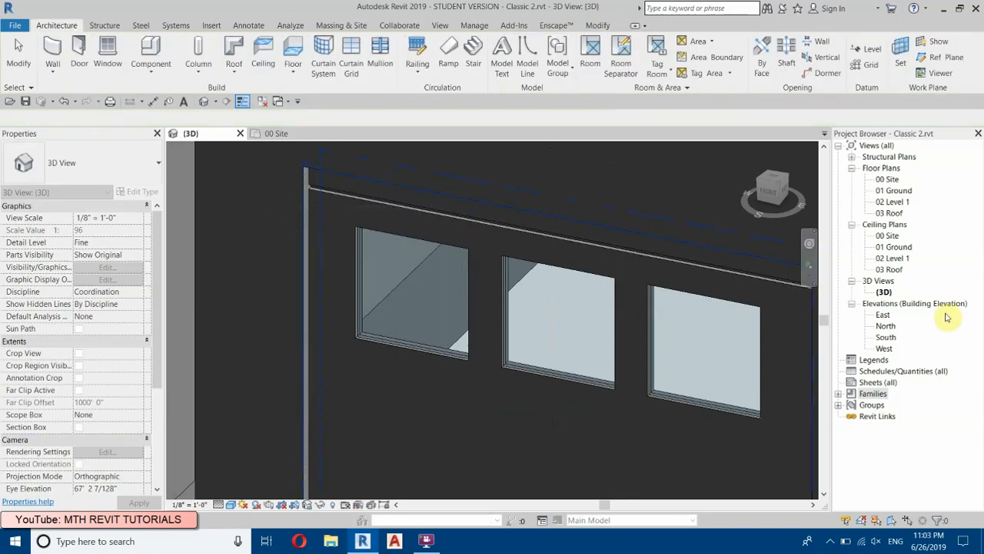
Step: Open the South elevation at the upper part of the garage door
{"action": "double_click", "coordinate": [886, 337]}
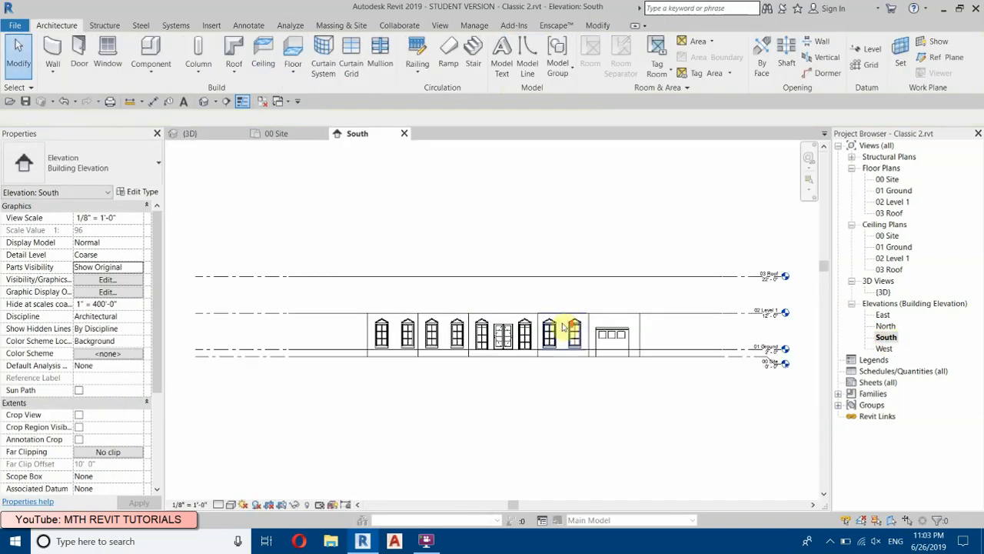
{"action": "scroll", "coordinate": [570, 321], "scroll_direction": "up", "scroll_amount": 5}
{"action": "scroll", "coordinate": [484, 308], "scroll_direction": "up", "scroll_amount": 4}
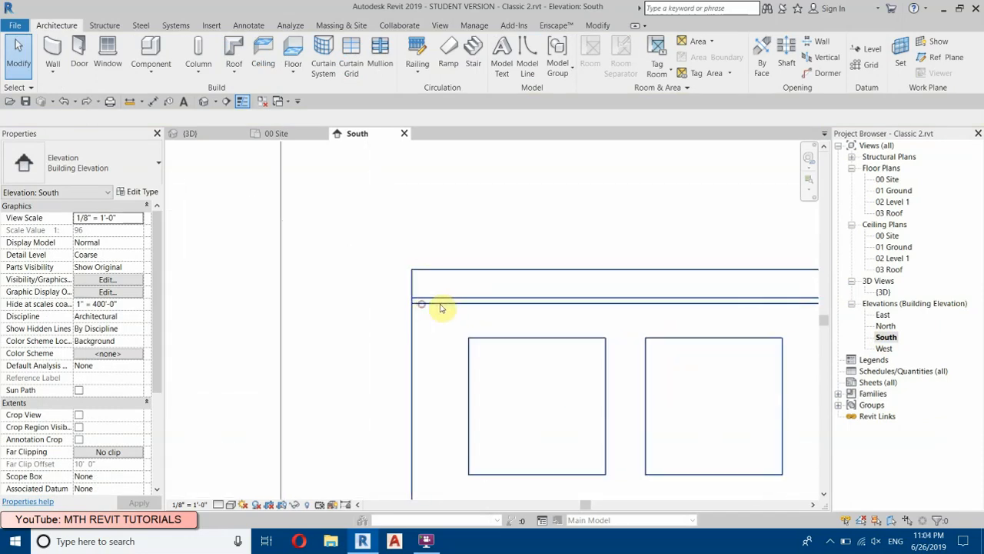
Step: Array the garage door's reveal downward to just above the door's base, as 15 grouped items with the spacing defined to the last one
{"action": "left_click", "coordinate": [424, 379]}
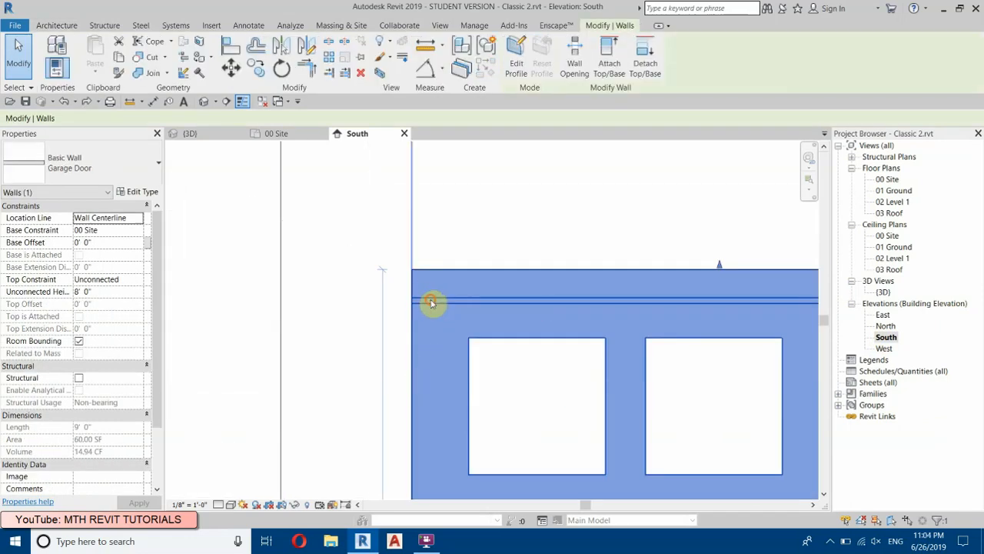
{"action": "left_click", "coordinate": [431, 300], "text": "ctrl"}
{"action": "left_click", "coordinate": [431, 302]}
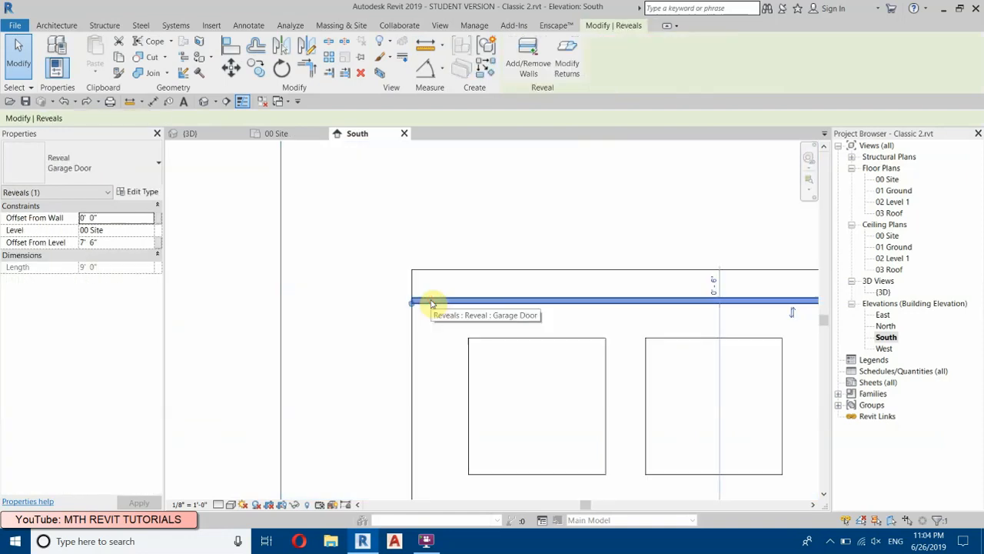
{"action": "left_click", "coordinate": [328, 58]}
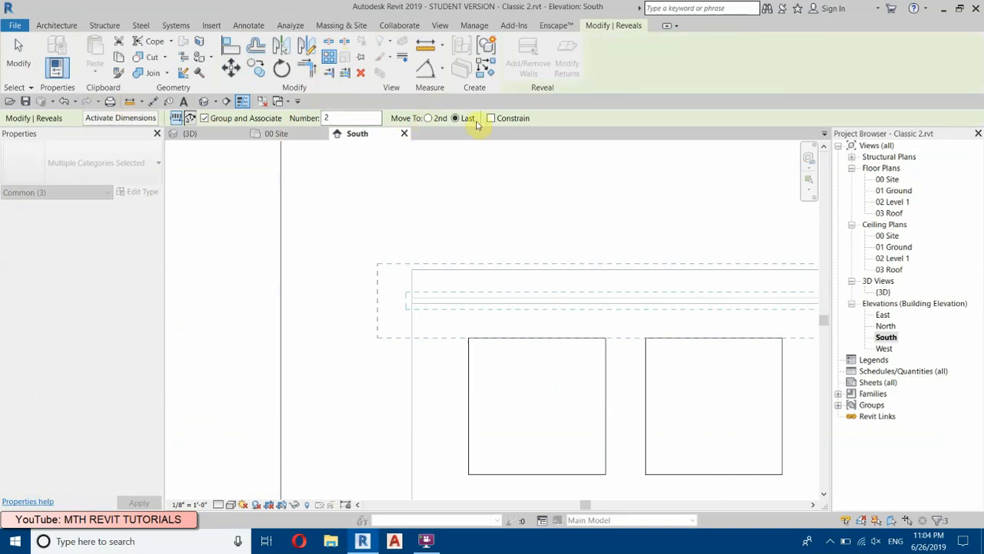
{"action": "scroll", "coordinate": [431, 306], "scroll_direction": "up", "scroll_amount": 3}
{"action": "left_click", "coordinate": [404, 298]}
{"action": "scroll", "coordinate": [423, 252], "scroll_direction": "down", "scroll_amount": 5}
{"action": "middle_click_drag", "start_coordinate": [448, 361], "coordinate": [439, 70]}
{"action": "middle_click_drag", "start_coordinate": [422, 373], "coordinate": [381, 246]}
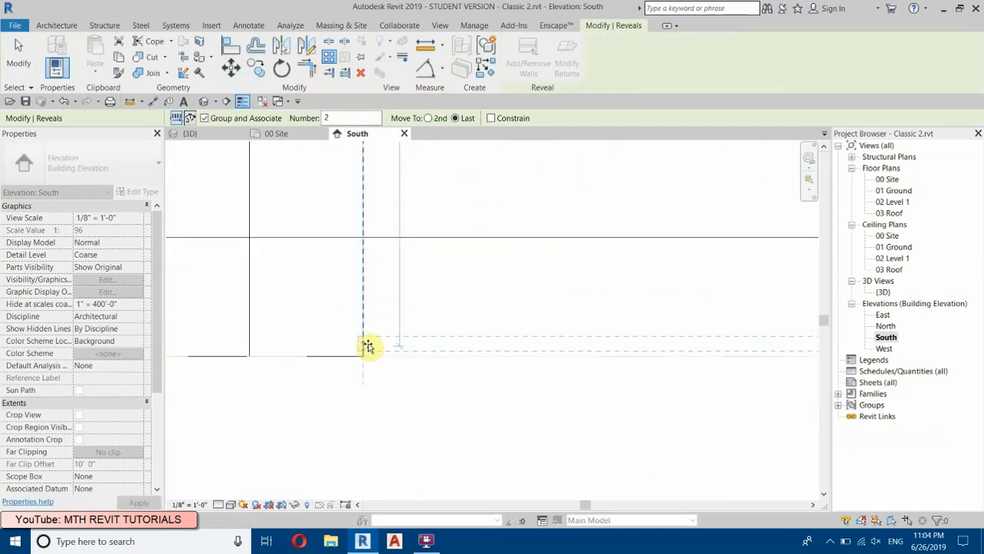
{"action": "left_click", "coordinate": [368, 349]}
{"action": "scroll", "coordinate": [366, 400], "scroll_direction": "up", "scroll_amount": 4}
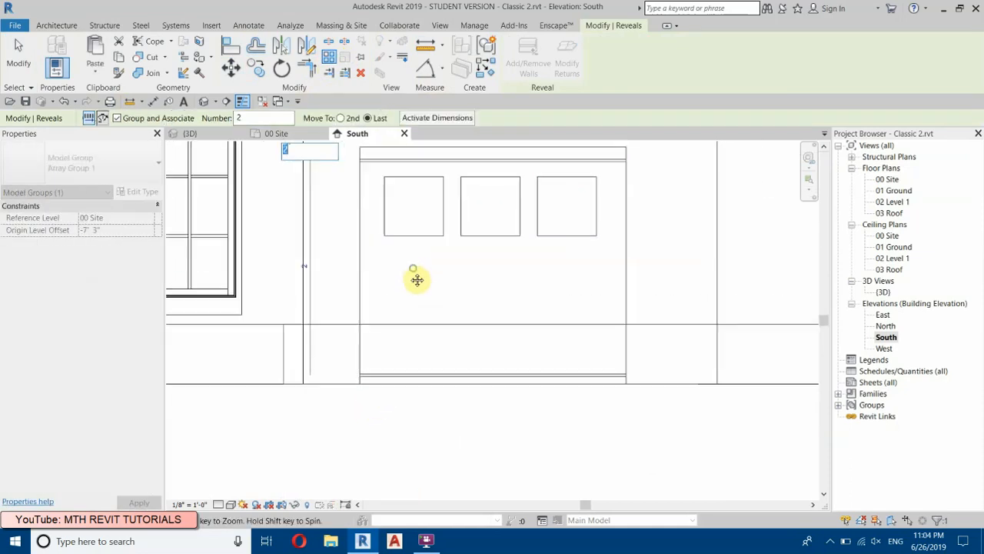
{"action": "scroll", "coordinate": [270, 168], "scroll_direction": "up", "scroll_amount": 1}
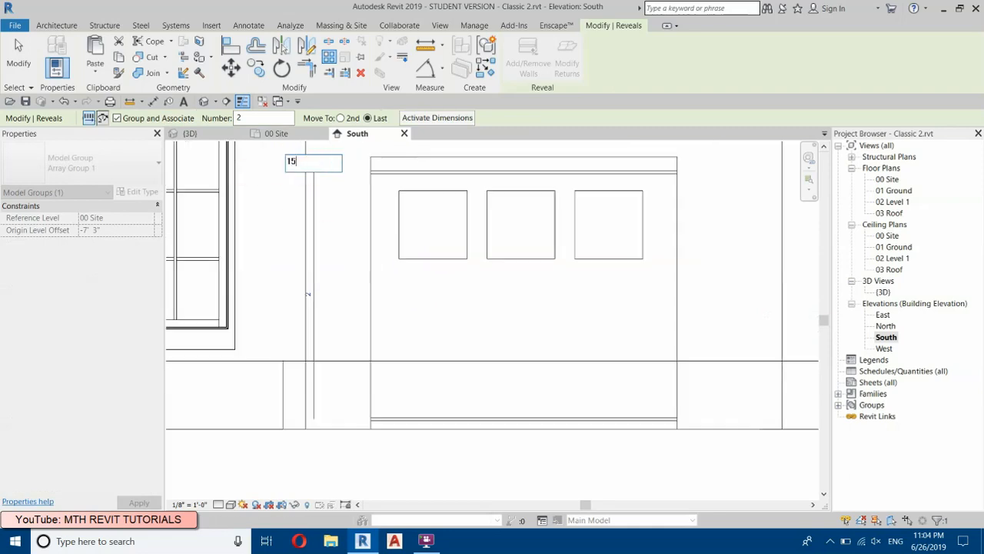
{"action": "type", "text": "15"}
{"action": "left_click", "coordinate": [246, 168]}
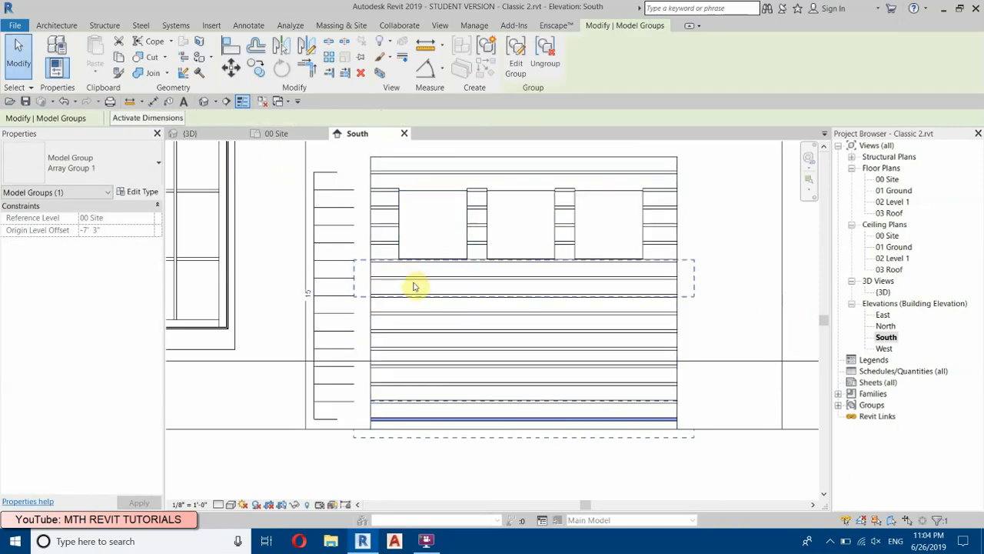
Step: Set the number of reveals in the garage door array to 16
{"action": "left_click", "coordinate": [309, 293]}
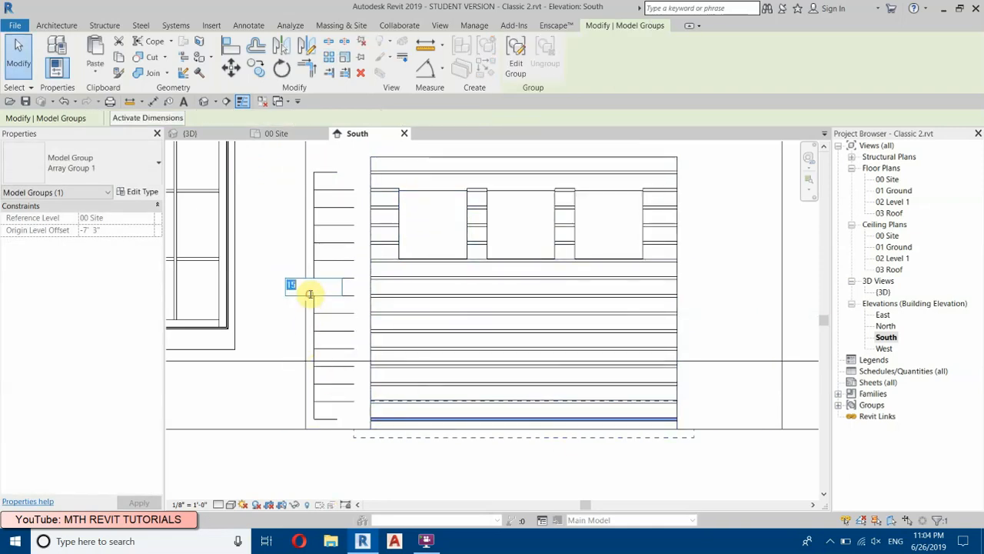
{"action": "type", "text": "16"}
{"action": "key", "text": "Return"}
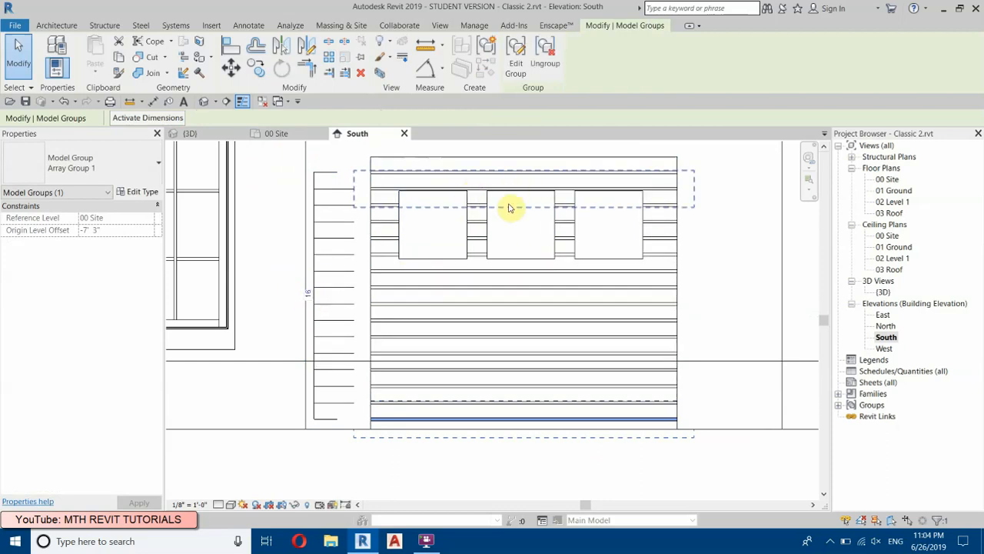
{"action": "scroll", "coordinate": [567, 383], "scroll_direction": "down", "scroll_amount": 2}
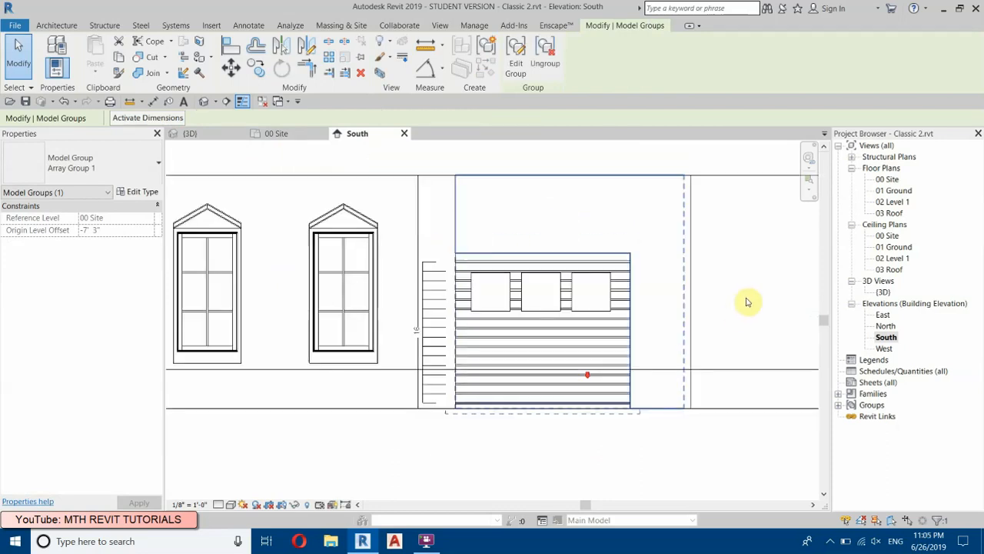
{"action": "left_click", "coordinate": [748, 297]}
Step: Examine the arrayed reveals around the garage door's three windows in the 3D view
{"action": "left_click", "coordinate": [204, 102]}
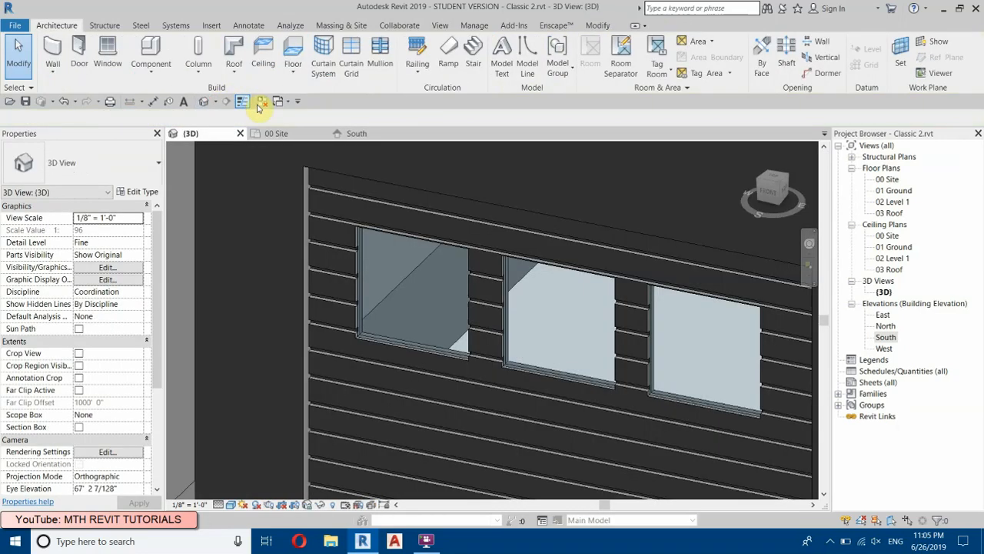
{"action": "scroll", "coordinate": [446, 269], "scroll_direction": "down", "scroll_amount": 5}
{"action": "scroll", "coordinate": [443, 311], "scroll_direction": "up", "scroll_amount": 3}
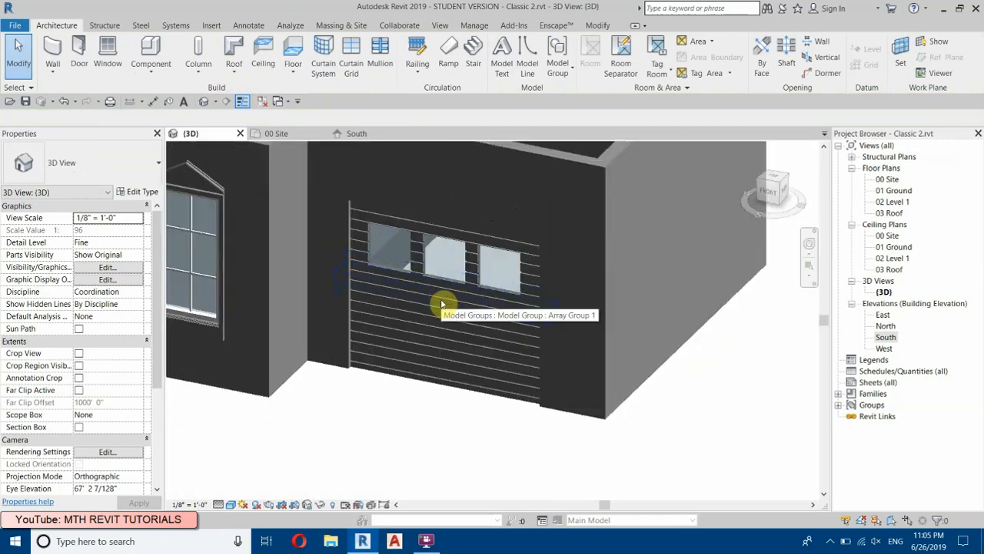
{"action": "middle_click_drag", "start_coordinate": [467, 307], "coordinate": [131, 433], "text": "shift"}
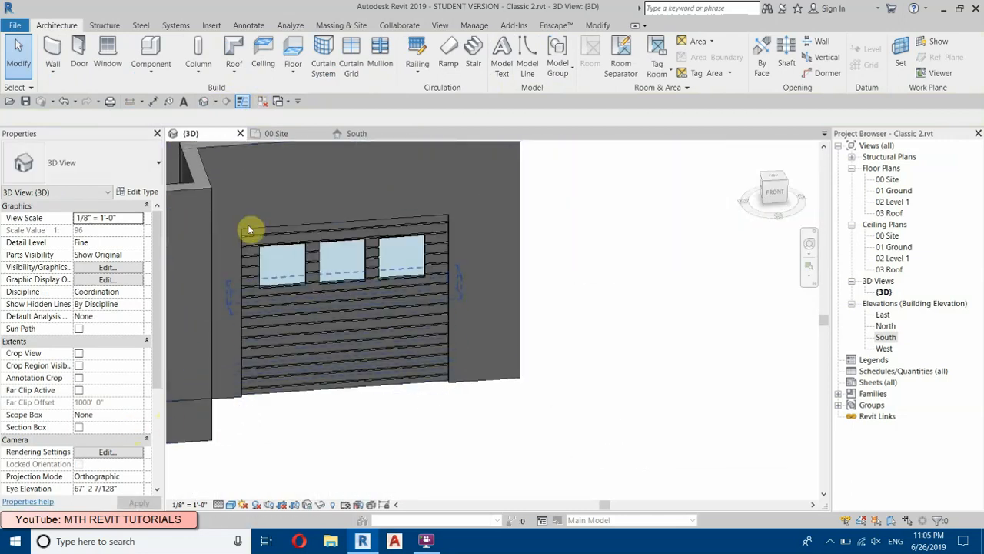
{"action": "scroll", "coordinate": [248, 225], "scroll_direction": "up", "scroll_amount": 3}
{"action": "scroll", "coordinate": [274, 345], "scroll_direction": "up", "scroll_amount": 3}
{"action": "scroll", "coordinate": [182, 315], "scroll_direction": "down", "scroll_amount": 3}
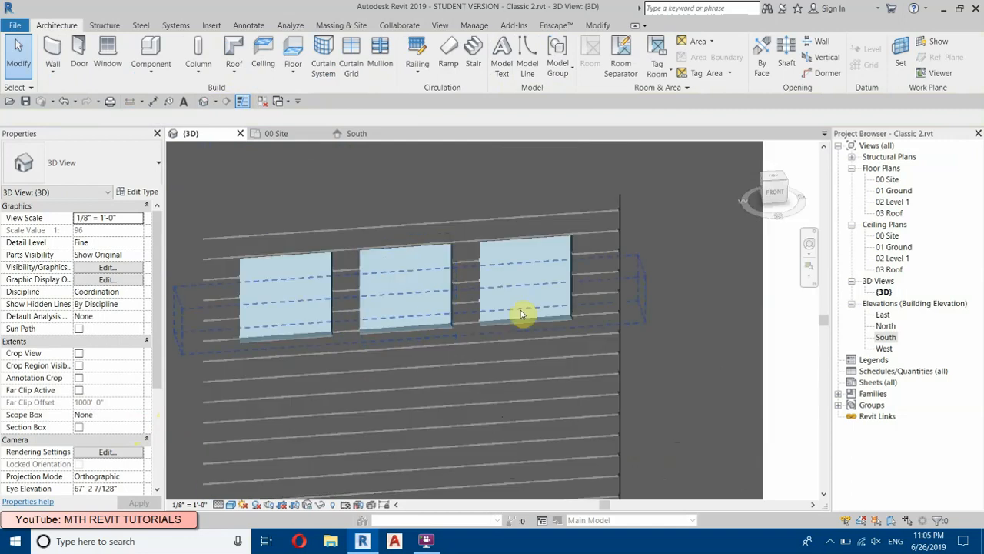
{"action": "scroll", "coordinate": [297, 290], "scroll_direction": "up", "scroll_amount": 2}
{"action": "scroll", "coordinate": [298, 290], "scroll_direction": "up", "scroll_amount": 1}
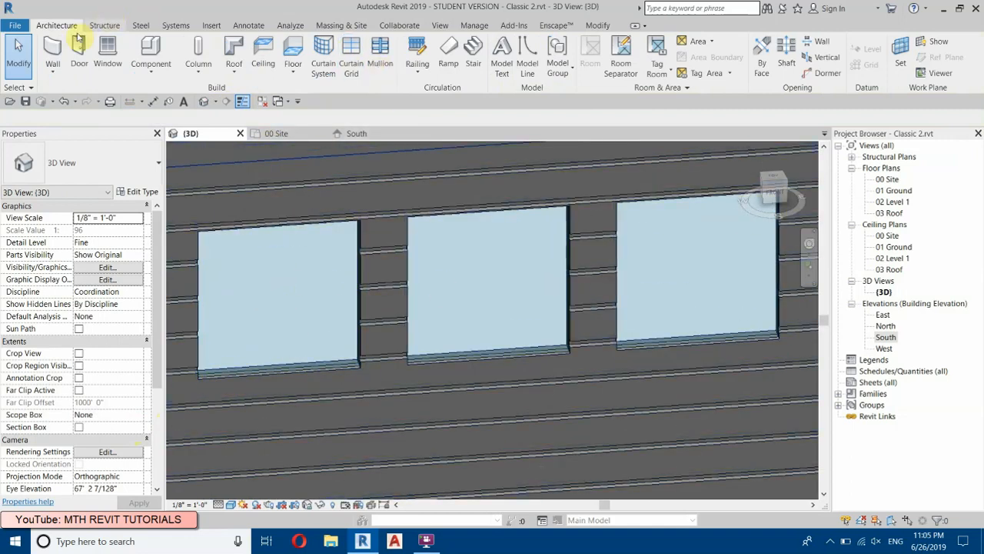
Step: Place 1" Square rectangular mullions on all grid lines of the garage door's middle window and the one farthest from the building corner
{"action": "left_click", "coordinate": [381, 58]}
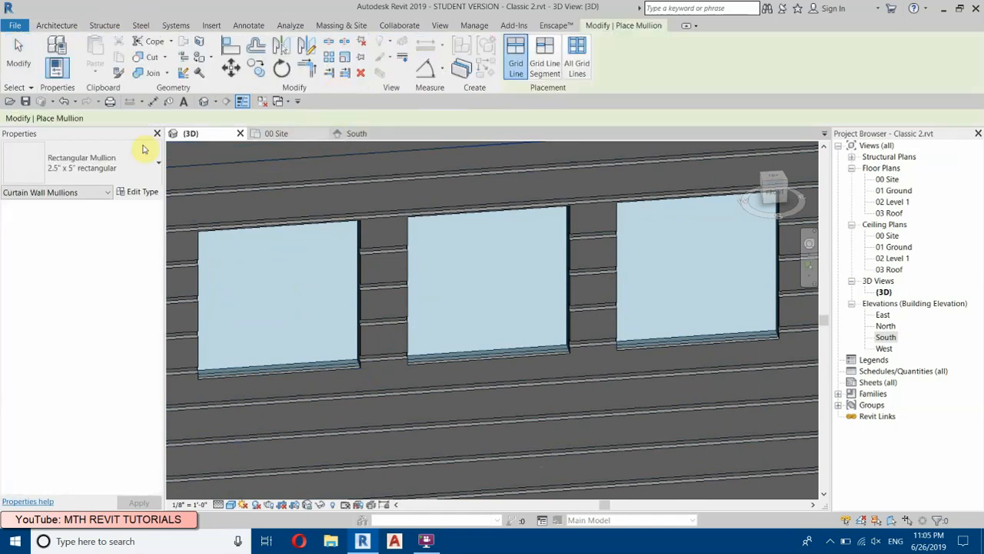
{"action": "left_click", "coordinate": [100, 160]}
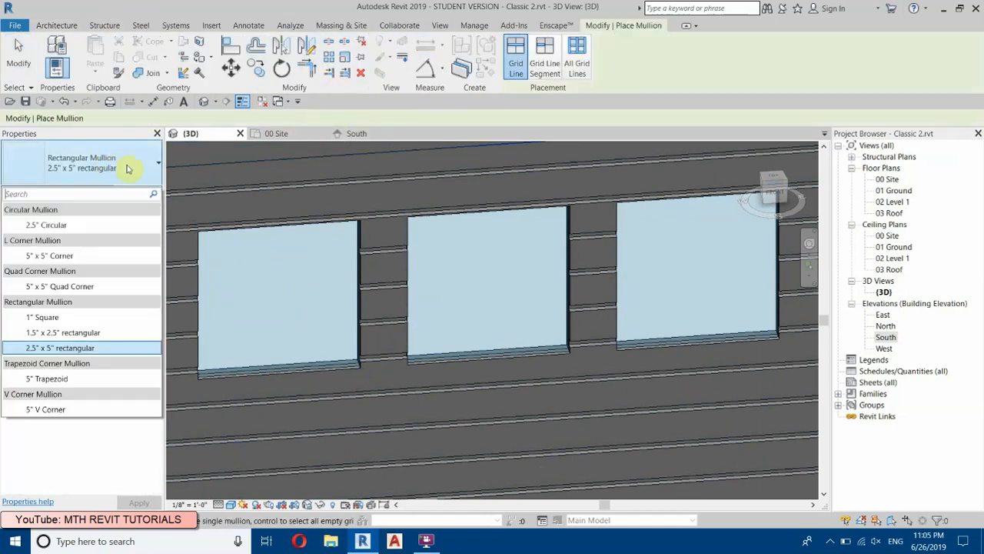
{"action": "left_click", "coordinate": [46, 318]}
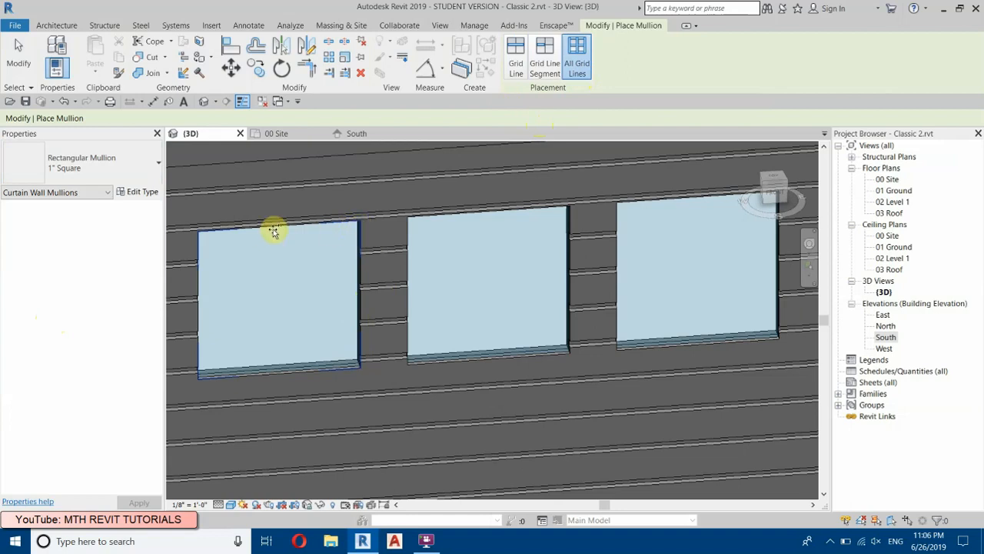
{"action": "left_click", "coordinate": [358, 237]}
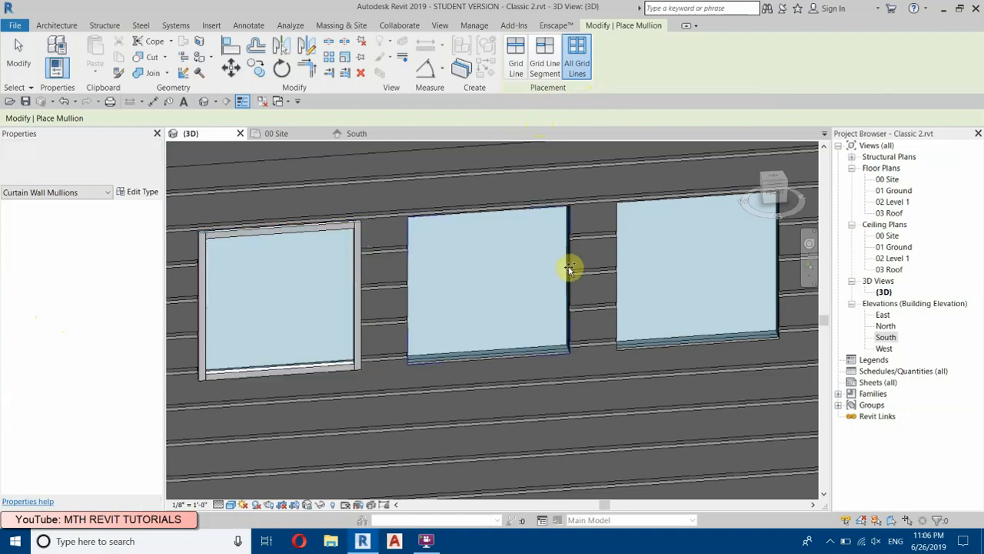
{"action": "left_click", "coordinate": [568, 262]}
{"action": "scroll", "coordinate": [211, 294], "scroll_direction": "down", "scroll_amount": 2}
{"action": "scroll", "coordinate": [637, 288], "scroll_direction": "up", "scroll_amount": 2}
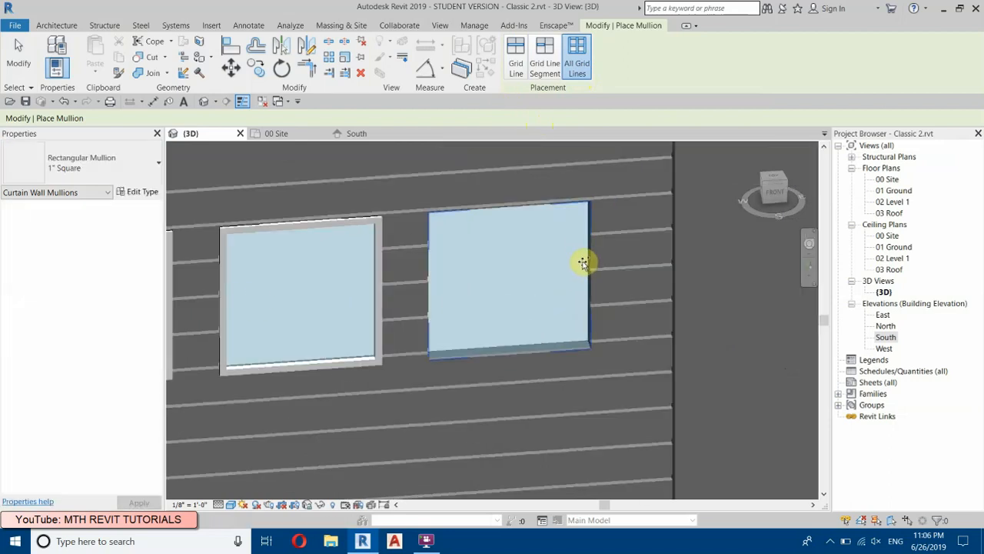
Step: Display the 3D view in Hidden Line and place 1" Square mullions on all grid lines of the garage window nearest the building corner
{"action": "left_click", "coordinate": [230, 504]}
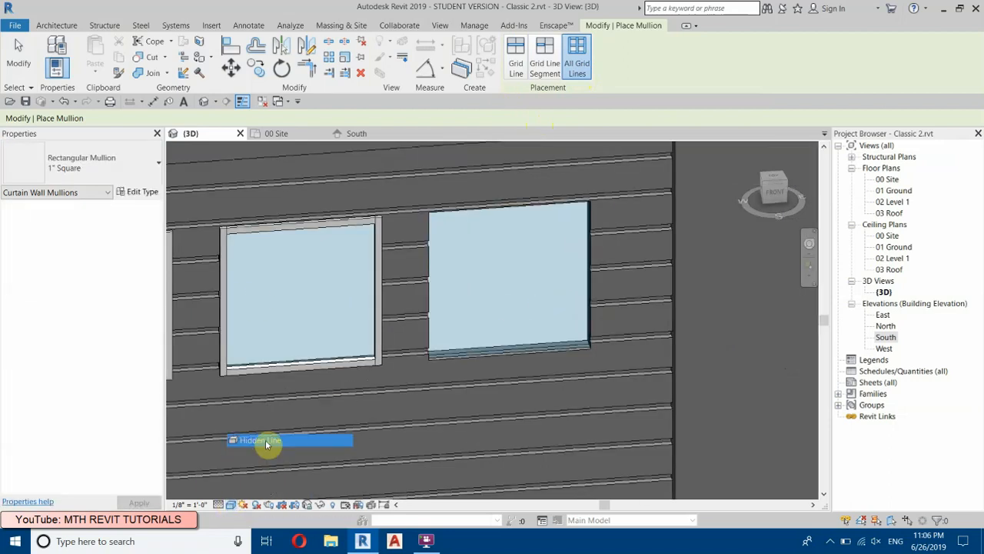
{"action": "left_click", "coordinate": [263, 439]}
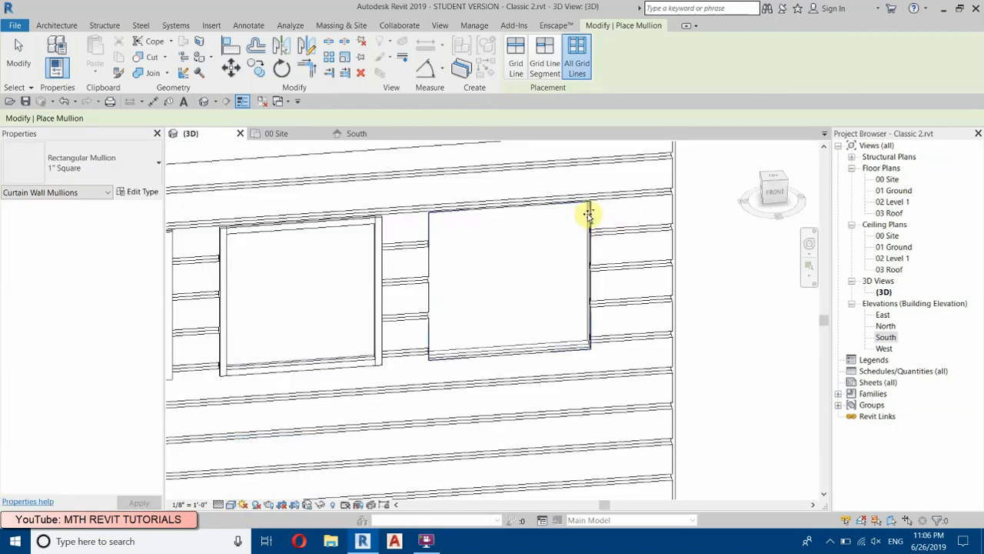
{"action": "scroll", "coordinate": [611, 248], "scroll_direction": "down", "scroll_amount": 2}
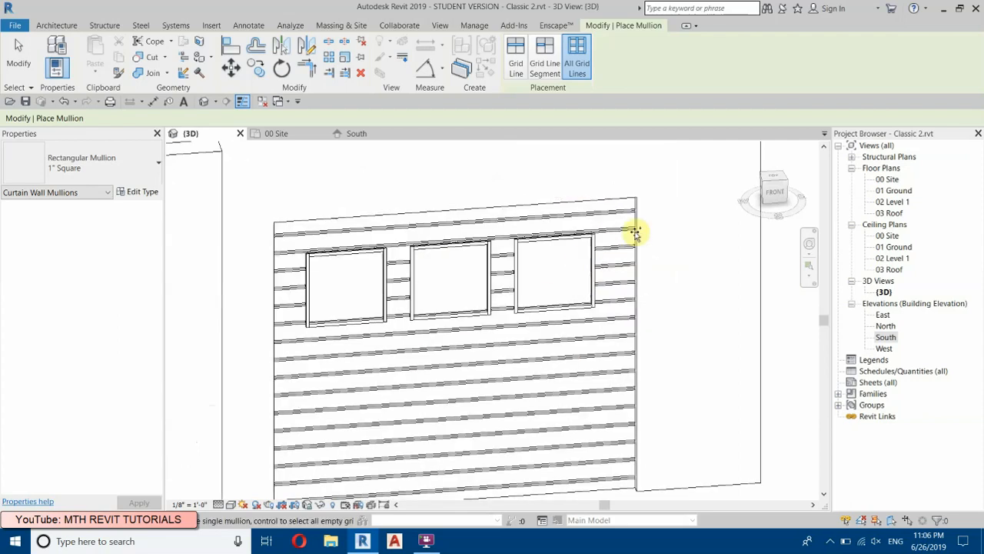
{"action": "right_click", "coordinate": [655, 185]}
{"action": "left_click", "coordinate": [665, 193]}
{"action": "right_click", "coordinate": [663, 191]}
{"action": "left_click", "coordinate": [672, 201]}
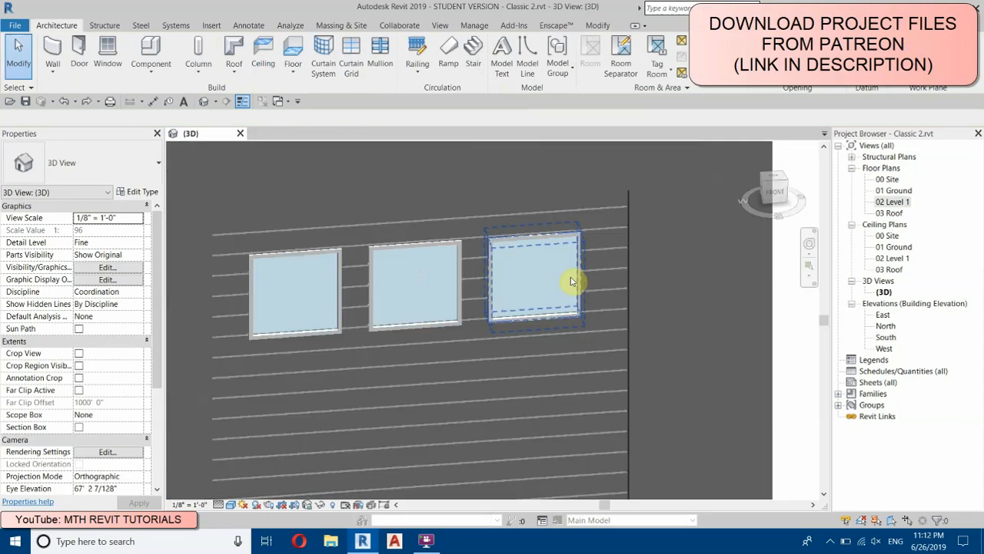
Step: Examine the finished garage door and the single-storey house from inside and outside in the 3D view
{"action": "scroll", "coordinate": [567, 276], "scroll_direction": "down", "scroll_amount": 1}
{"action": "scroll", "coordinate": [566, 269], "scroll_direction": "down", "scroll_amount": 2}
{"action": "scroll", "coordinate": [543, 264], "scroll_direction": "up", "scroll_amount": 1}
{"action": "middle_click_drag", "start_coordinate": [582, 281], "coordinate": [713, 131], "text": "shift"}
{"action": "scroll", "coordinate": [327, 341], "scroll_direction": "up", "scroll_amount": 2}
{"action": "scroll", "coordinate": [494, 331], "scroll_direction": "down", "scroll_amount": 3}
{"action": "scroll", "coordinate": [483, 396], "scroll_direction": "up", "scroll_amount": 3}
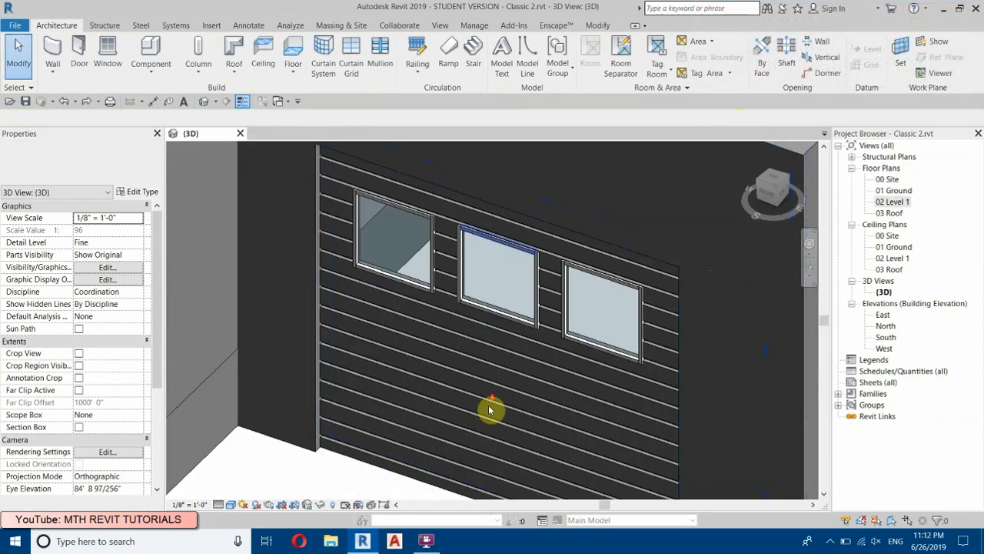
{"action": "scroll", "coordinate": [485, 398], "scroll_direction": "down", "scroll_amount": 4}
{"action": "scroll", "coordinate": [520, 359], "scroll_direction": "down", "scroll_amount": 4}
{"action": "middle_click_drag", "start_coordinate": [562, 392], "coordinate": [431, 246], "text": "shift"}
{"action": "scroll", "coordinate": [383, 230], "scroll_direction": "up", "scroll_amount": 3}
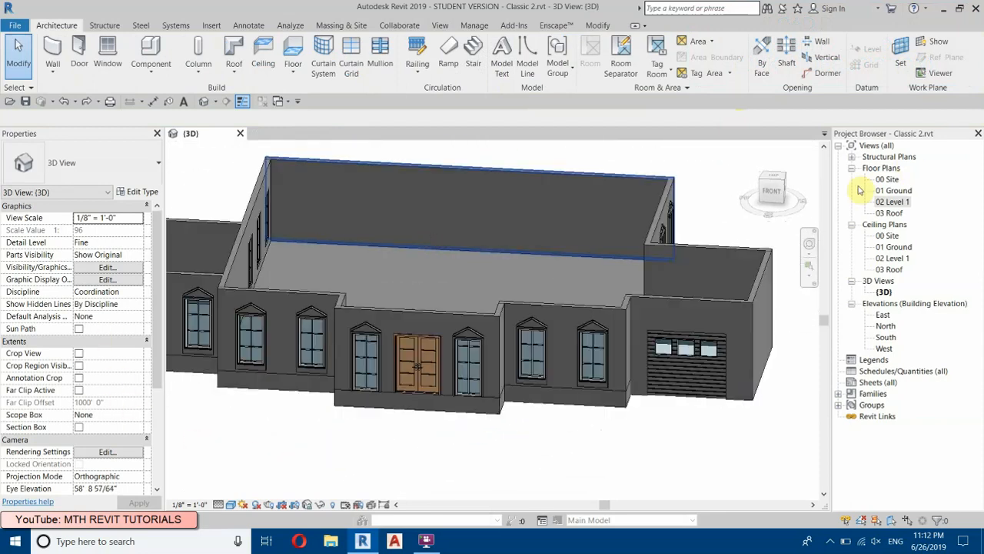
{"action": "scroll", "coordinate": [382, 228], "scroll_direction": "down", "scroll_amount": 3}
{"action": "middle_click_drag", "start_coordinate": [336, 292], "coordinate": [727, 317], "text": "shift"}
Step: In the 01 Ground plan, extend the main block's east wall past the garage's interior door to the garage's front wall
{"action": "double_click", "coordinate": [894, 189]}
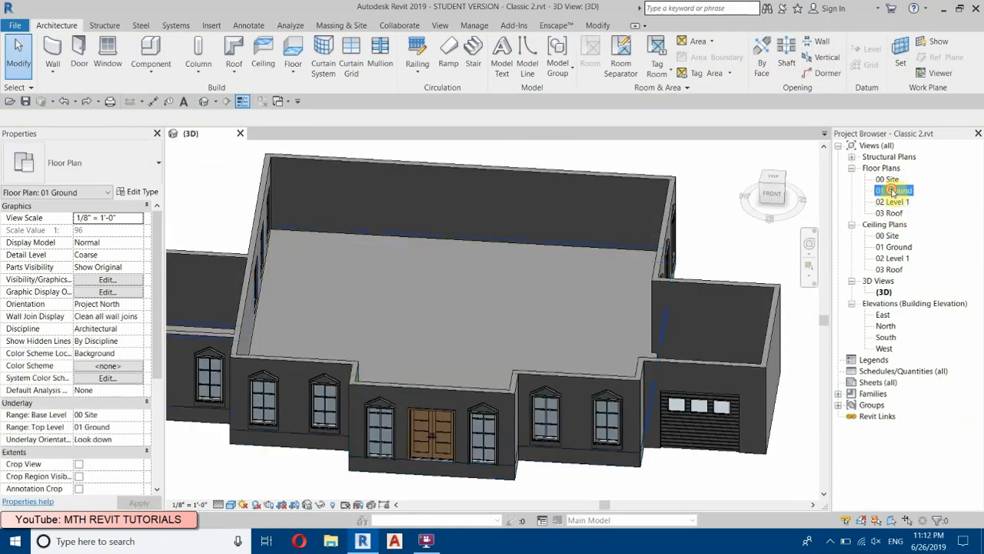
{"action": "scroll", "coordinate": [569, 332], "scroll_direction": "up", "scroll_amount": 5}
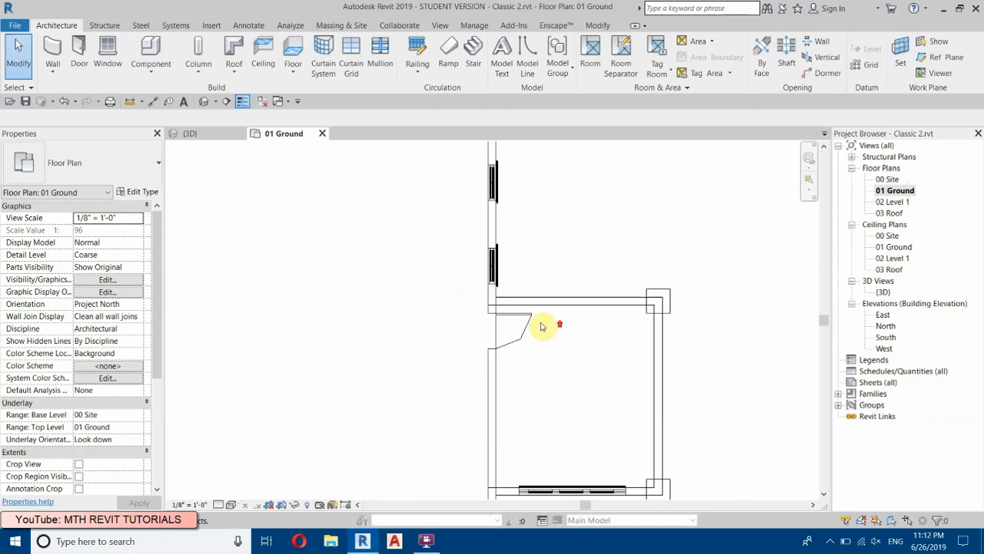
{"action": "left_click", "coordinate": [494, 297]}
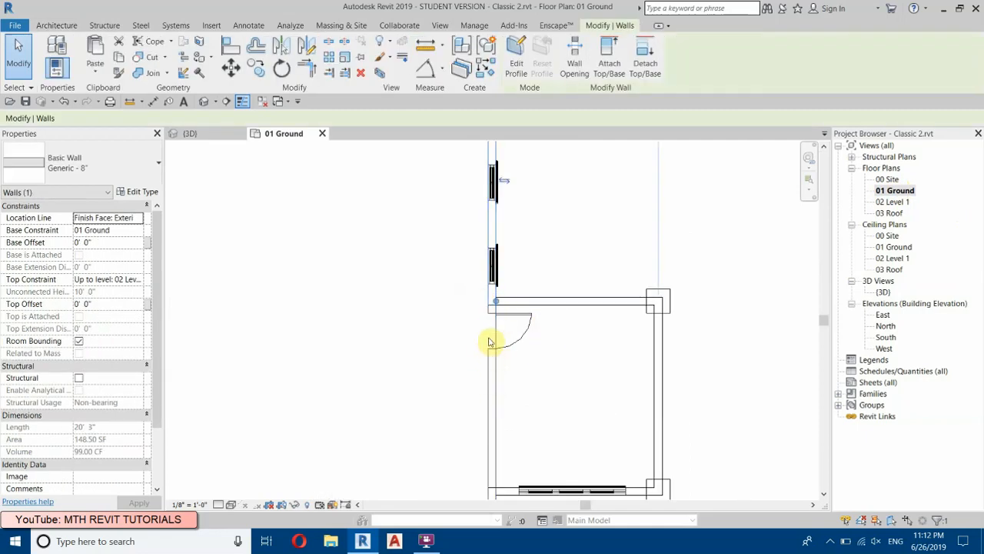
{"action": "left_click_drag", "start_coordinate": [495, 300], "coordinate": [495, 488]}
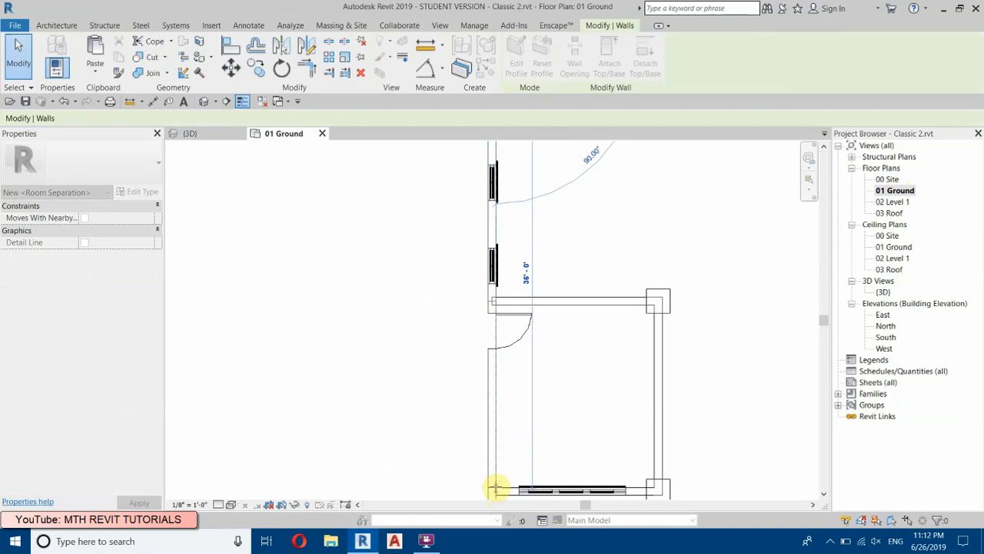
{"action": "left_click", "coordinate": [584, 237]}
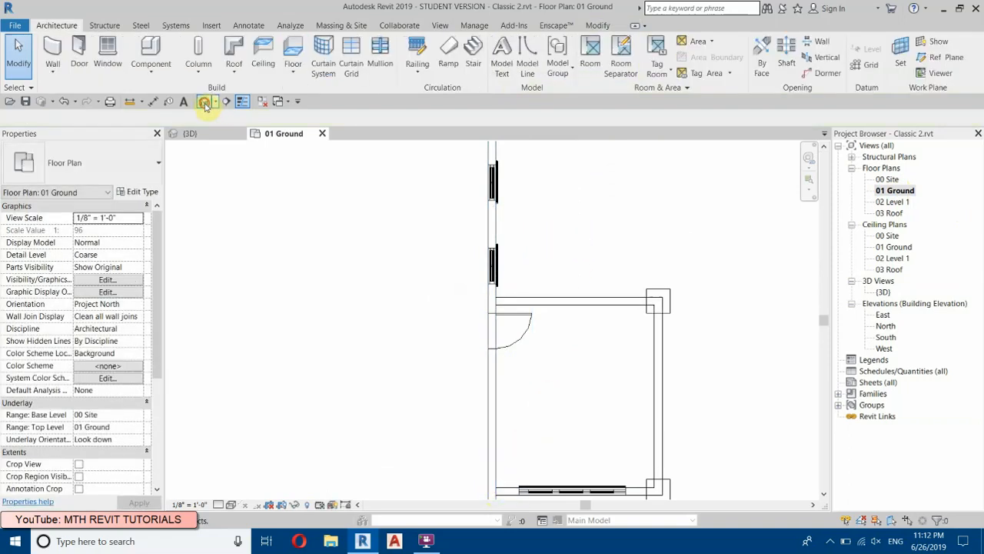
Step: From the front 3D view, copy the main block's ground-floor walls, windows and doors and paste them aligned to 02 Level 1
{"action": "left_click", "coordinate": [204, 103]}
{"action": "middle_click_drag", "start_coordinate": [400, 392], "coordinate": [496, 312], "text": "shift"}
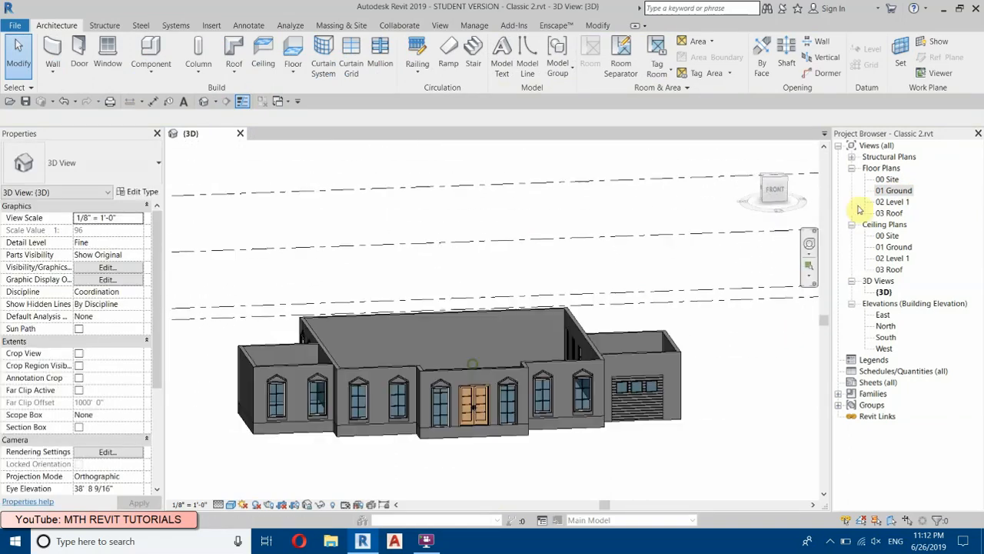
{"action": "left_click", "coordinate": [774, 193]}
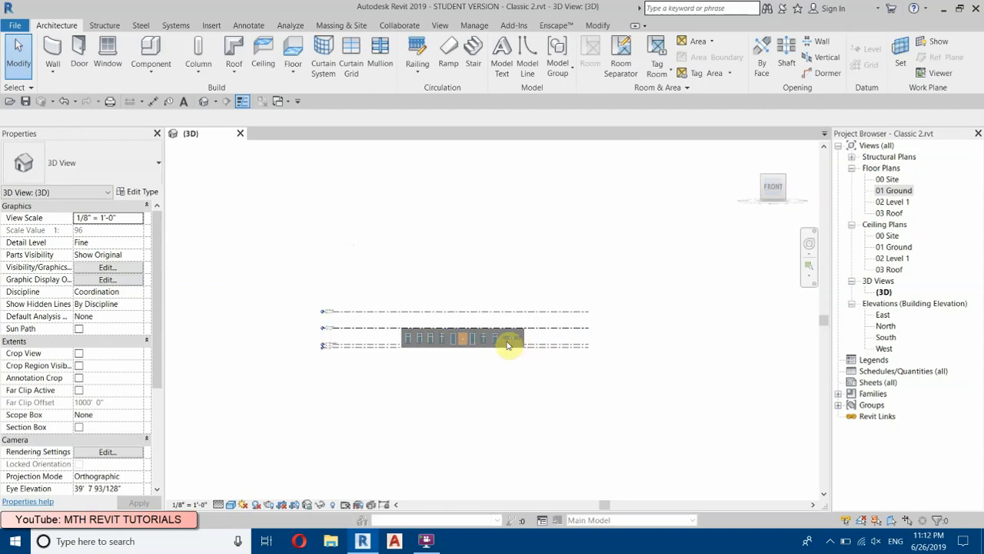
{"action": "scroll", "coordinate": [539, 329], "scroll_direction": "up", "scroll_amount": 4}
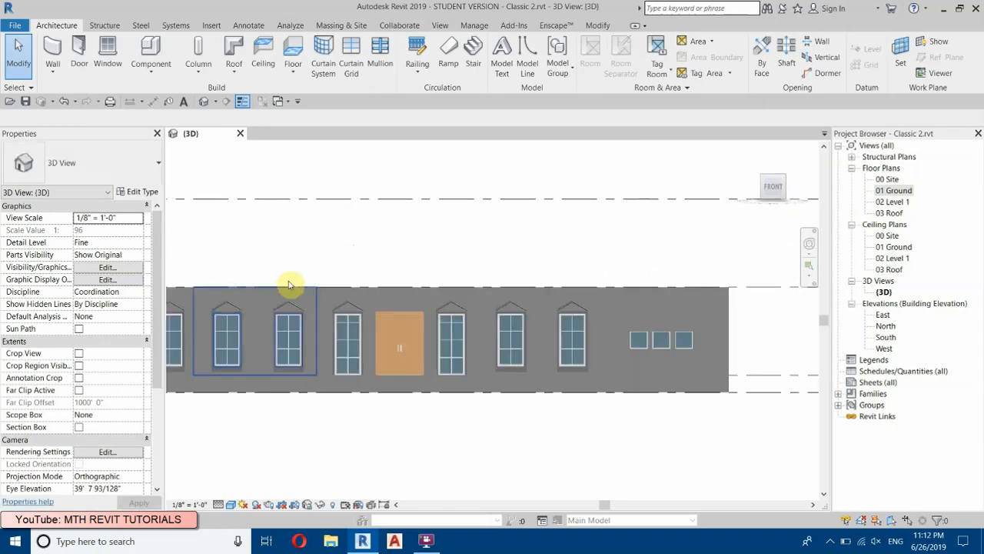
{"action": "scroll", "coordinate": [362, 314], "scroll_direction": "down", "scroll_amount": 2}
{"action": "middle_click_drag", "start_coordinate": [250, 273], "coordinate": [308, 299]}
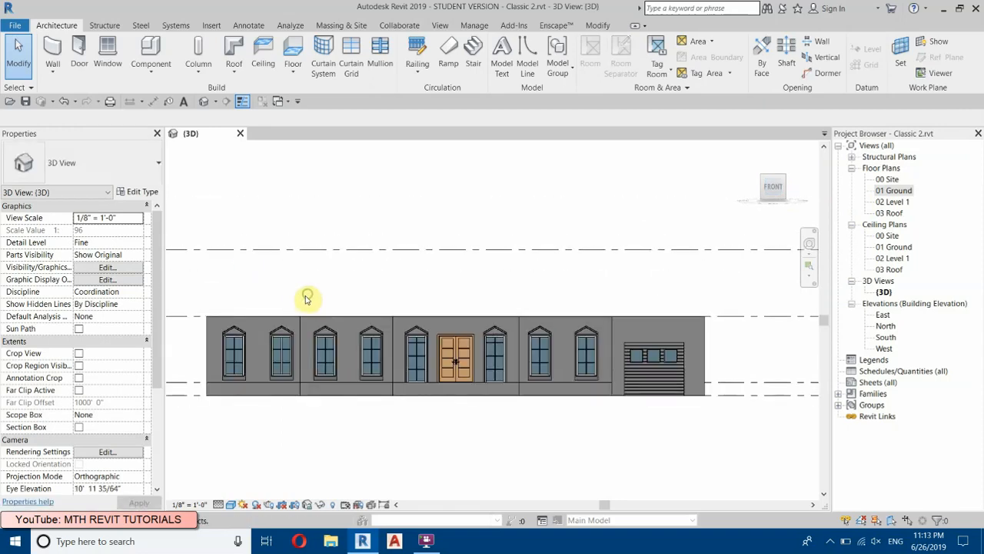
{"action": "left_click_drag", "start_coordinate": [328, 336], "coordinate": [618, 384]}
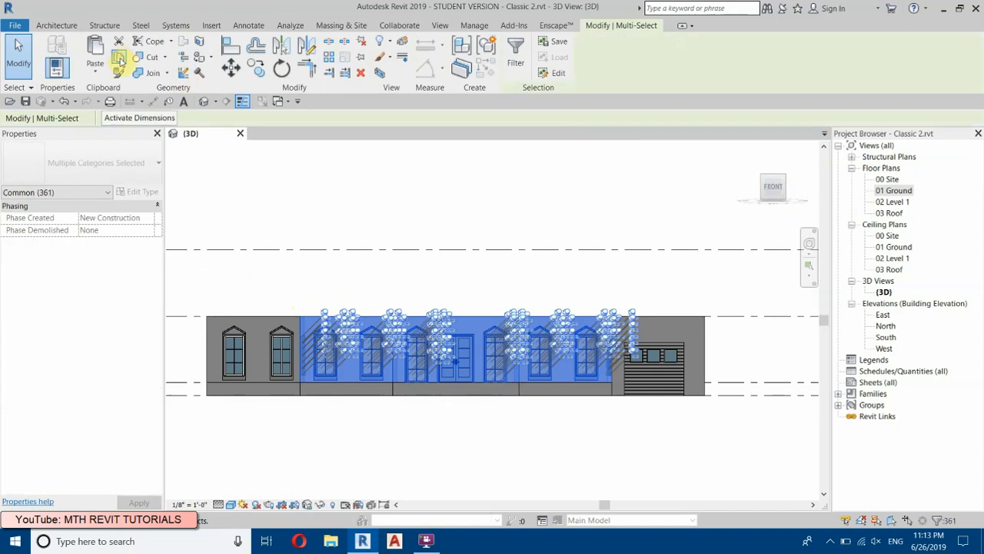
{"action": "left_click", "coordinate": [119, 59]}
{"action": "left_click", "coordinate": [100, 74]}
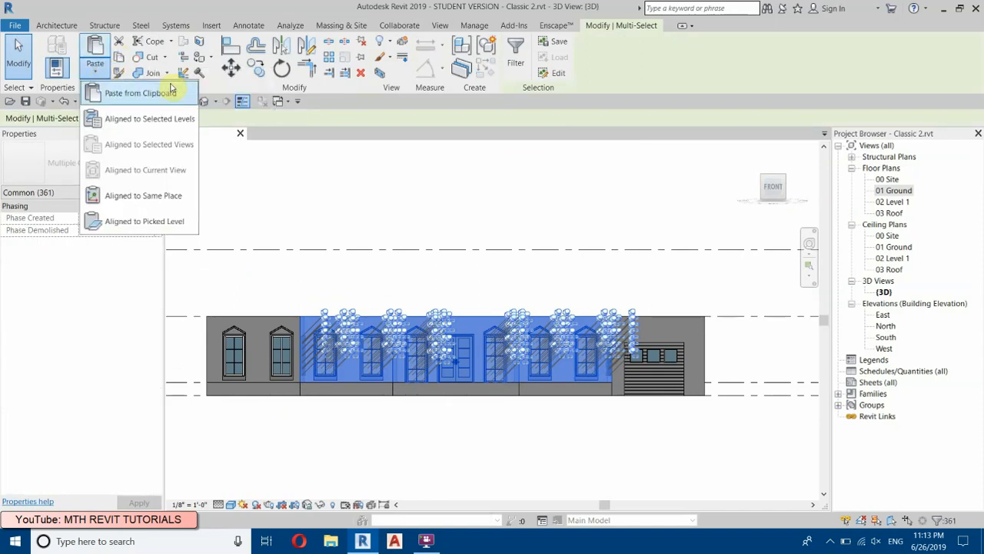
{"action": "left_click", "coordinate": [139, 122]}
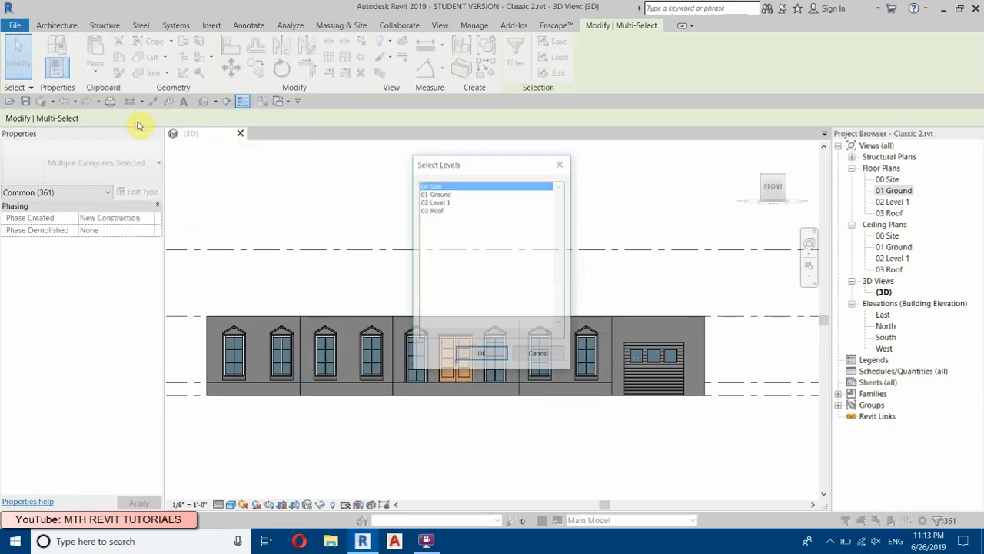
{"action": "left_click", "coordinate": [432, 202]}
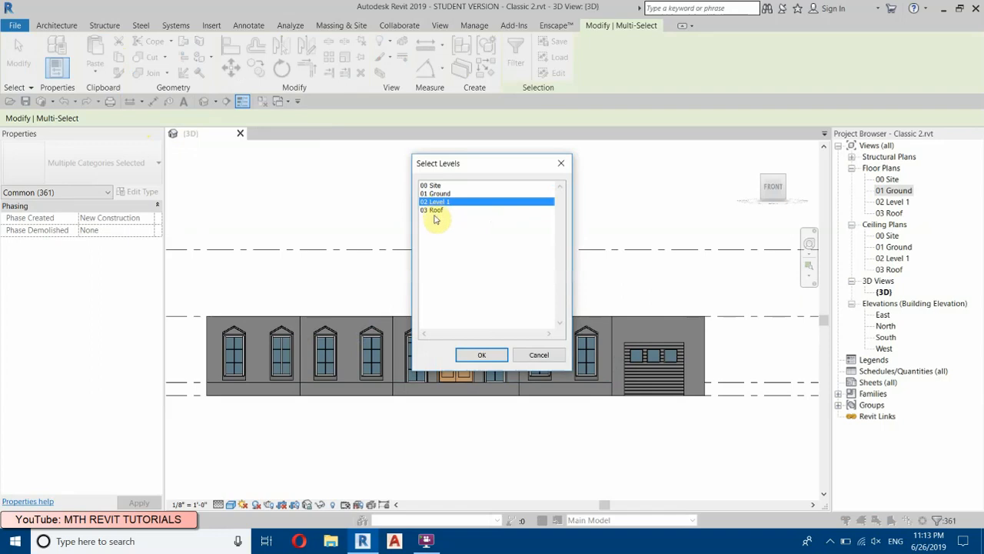
{"action": "left_click", "coordinate": [492, 354]}
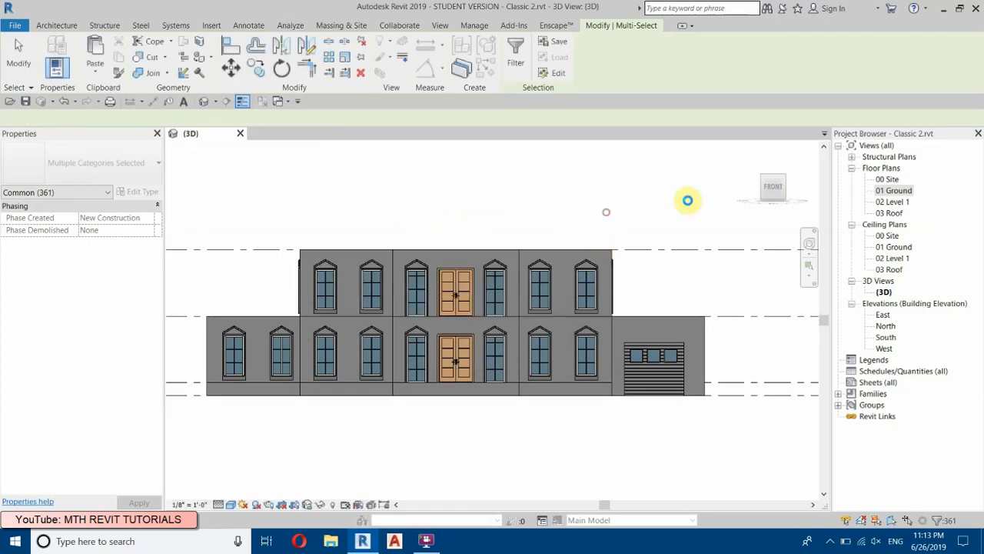
Step: Open the 02 Level 1 floor plan and set its visual style to Wireframe
{"action": "left_click", "coordinate": [784, 184]}
{"action": "middle_click_drag", "start_coordinate": [630, 329], "coordinate": [507, 452], "text": "shift"}
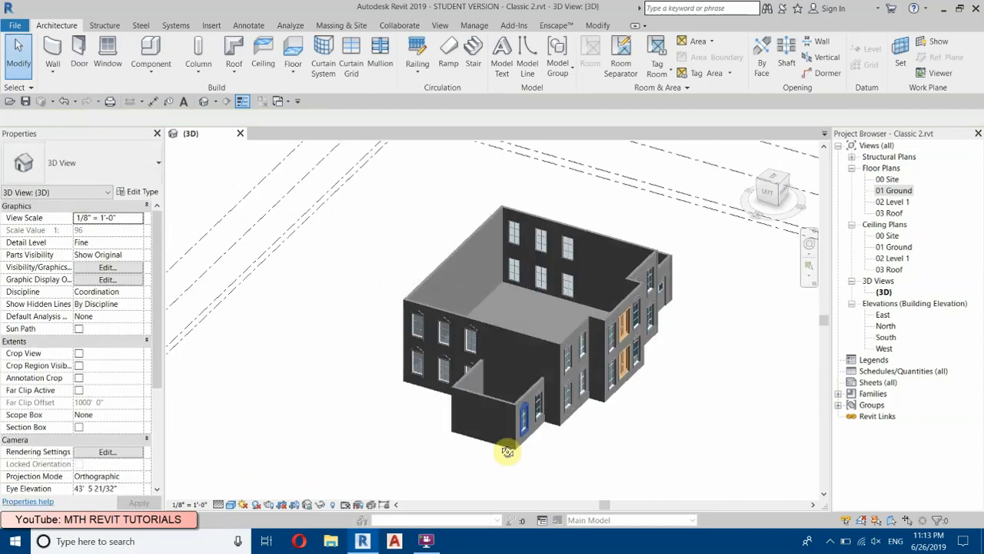
{"action": "scroll", "coordinate": [600, 277], "scroll_direction": "up", "scroll_amount": 3}
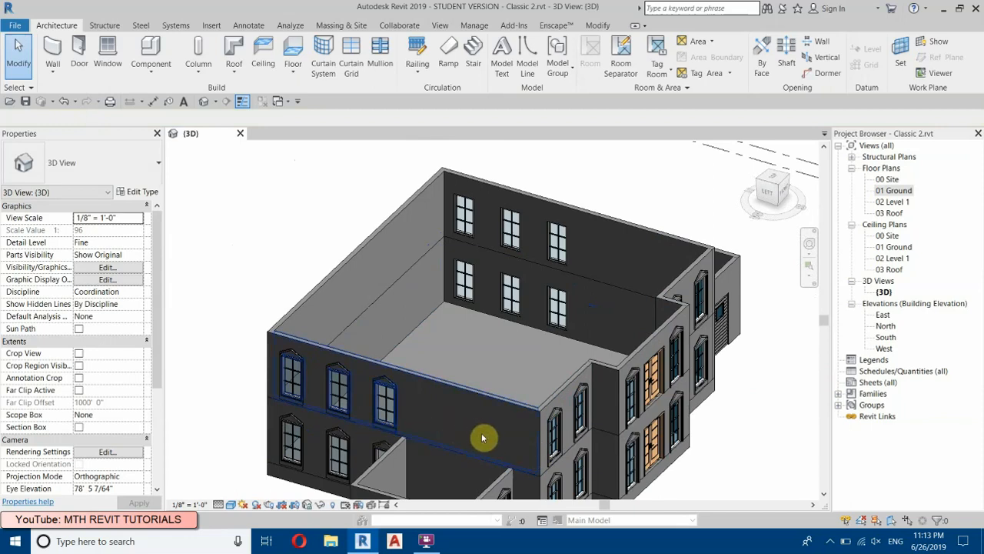
{"action": "double_click", "coordinate": [894, 202]}
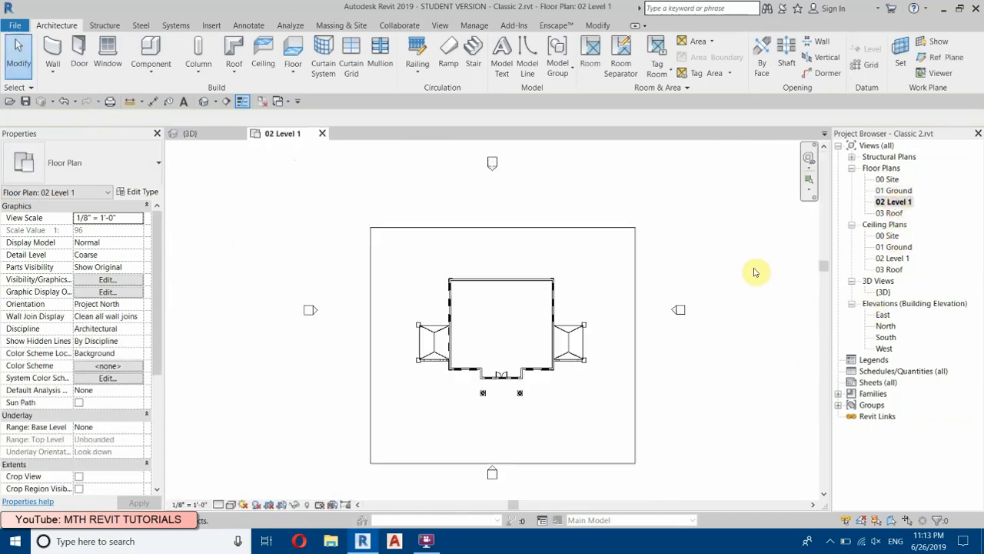
{"action": "scroll", "coordinate": [411, 351], "scroll_direction": "up", "scroll_amount": 3}
{"action": "scroll", "coordinate": [328, 310], "scroll_direction": "down", "scroll_amount": 2}
{"action": "left_click", "coordinate": [230, 504]}
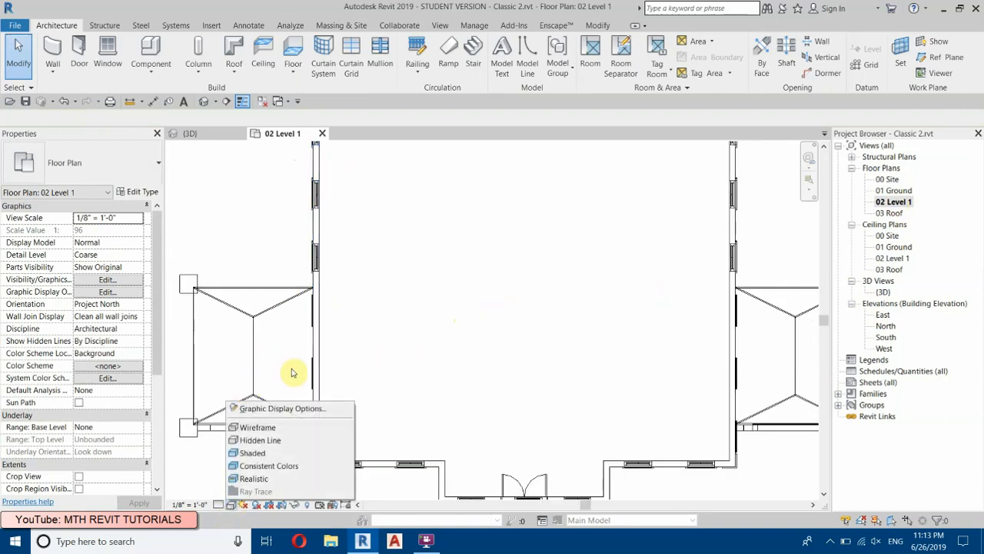
{"action": "left_click", "coordinate": [266, 437]}
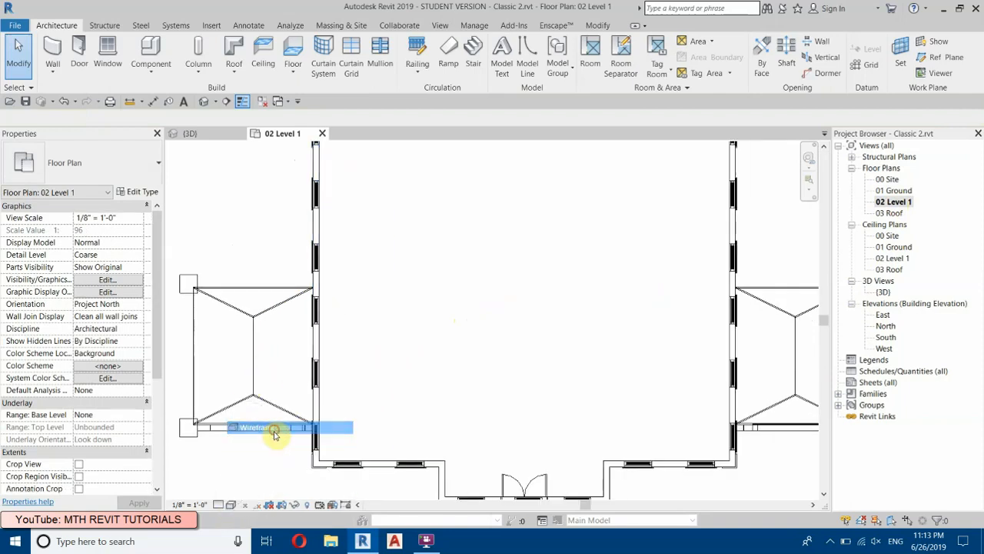
Step: Copy a west-wall window with its trim to the three remaining window positions toward the front of the imported 02 Level 1 plan, using Multiple
{"action": "middle_click_drag", "start_coordinate": [306, 286], "coordinate": [309, 255]}
{"action": "left_click_drag", "start_coordinate": [285, 225], "coordinate": [257, 222]}
{"action": "scroll", "coordinate": [284, 292], "scroll_direction": "up", "scroll_amount": 1}
{"action": "left_click_drag", "start_coordinate": [284, 267], "coordinate": [402, 334]}
{"action": "scroll", "coordinate": [355, 305], "scroll_direction": "up", "scroll_amount": 2}
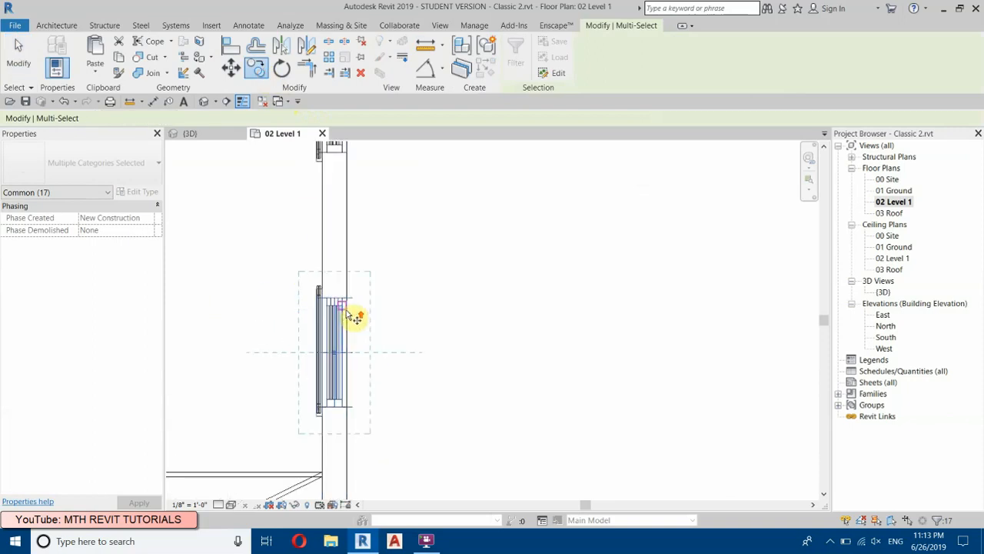
{"action": "left_click", "coordinate": [347, 299]}
{"action": "scroll", "coordinate": [361, 380], "scroll_direction": "down", "scroll_amount": 3}
{"action": "middle_click_drag", "start_coordinate": [364, 466], "coordinate": [362, 323]}
{"action": "scroll", "coordinate": [356, 317], "scroll_direction": "up", "scroll_amount": 2}
{"action": "scroll", "coordinate": [348, 286], "scroll_direction": "up", "scroll_amount": 2}
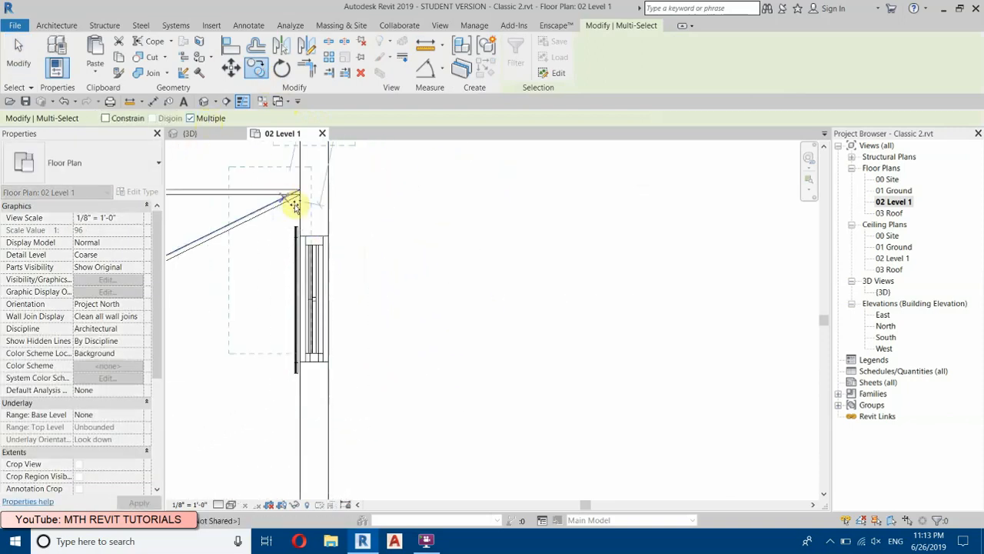
{"action": "left_click", "coordinate": [329, 234]}
{"action": "scroll", "coordinate": [358, 300], "scroll_direction": "down", "scroll_amount": 1}
{"action": "middle_click_drag", "start_coordinate": [364, 372], "coordinate": [383, 189]}
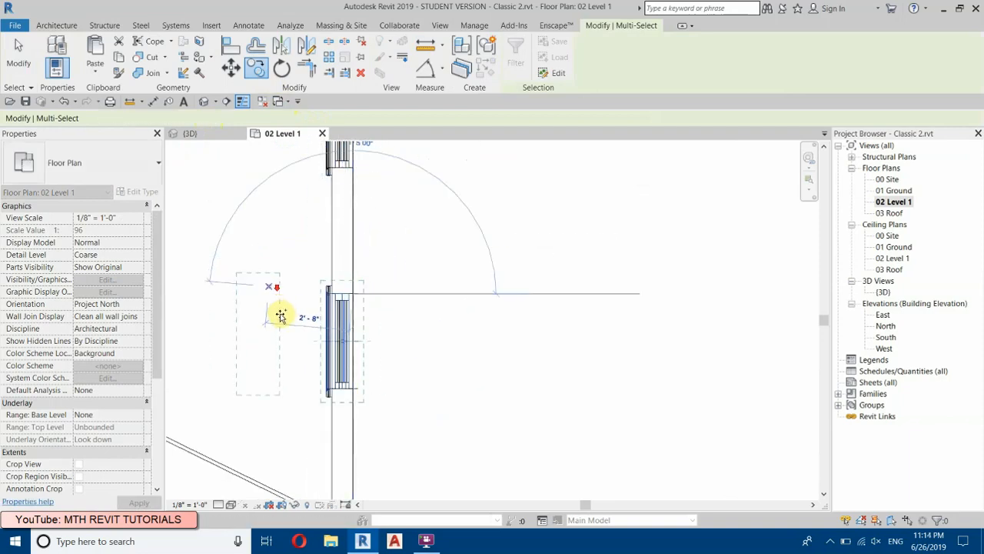
{"action": "scroll", "coordinate": [283, 310], "scroll_direction": "down", "scroll_amount": 3}
{"action": "scroll", "coordinate": [300, 323], "scroll_direction": "up", "scroll_amount": 5}
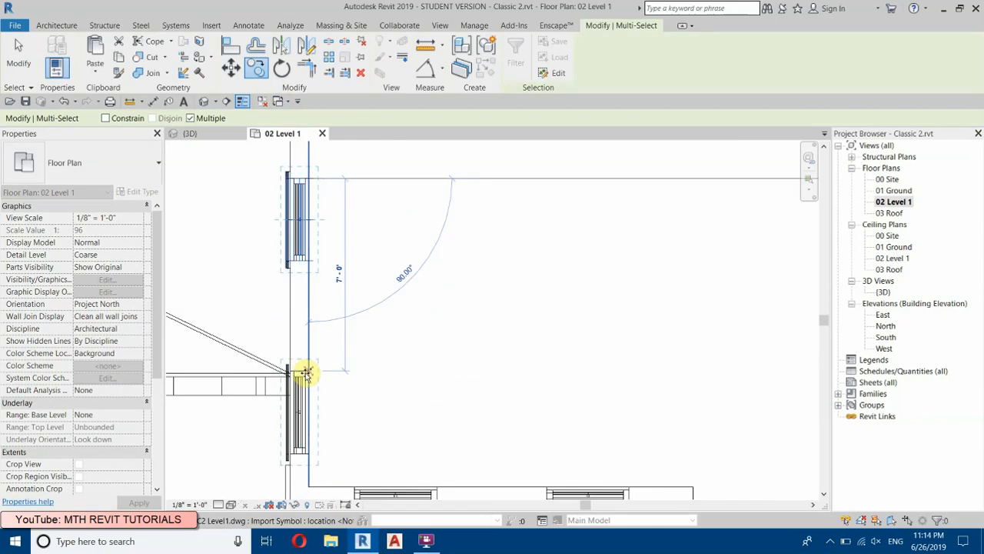
{"action": "scroll", "coordinate": [301, 307], "scroll_direction": "down", "scroll_amount": 4}
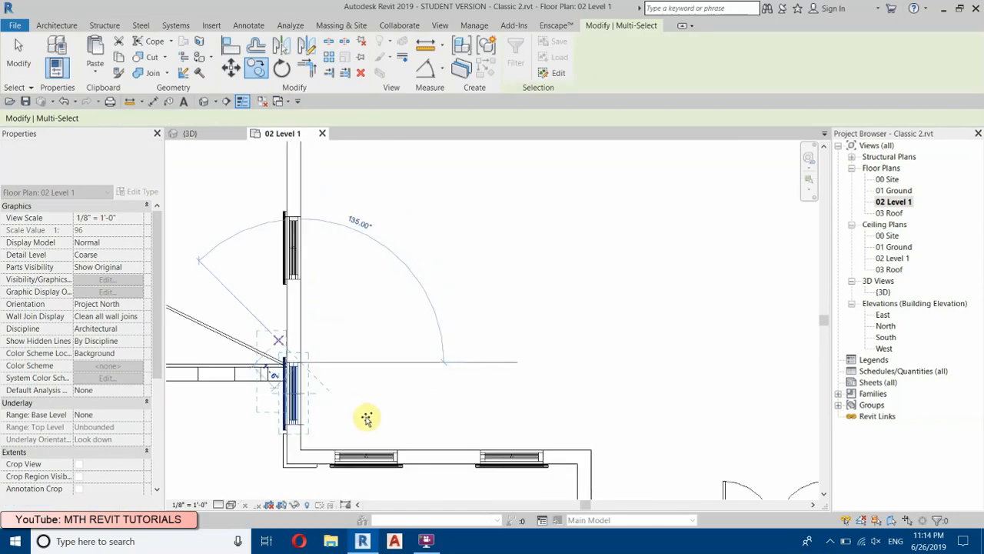
{"action": "key", "text": "Escape"}
{"action": "key", "text": "Escape"}
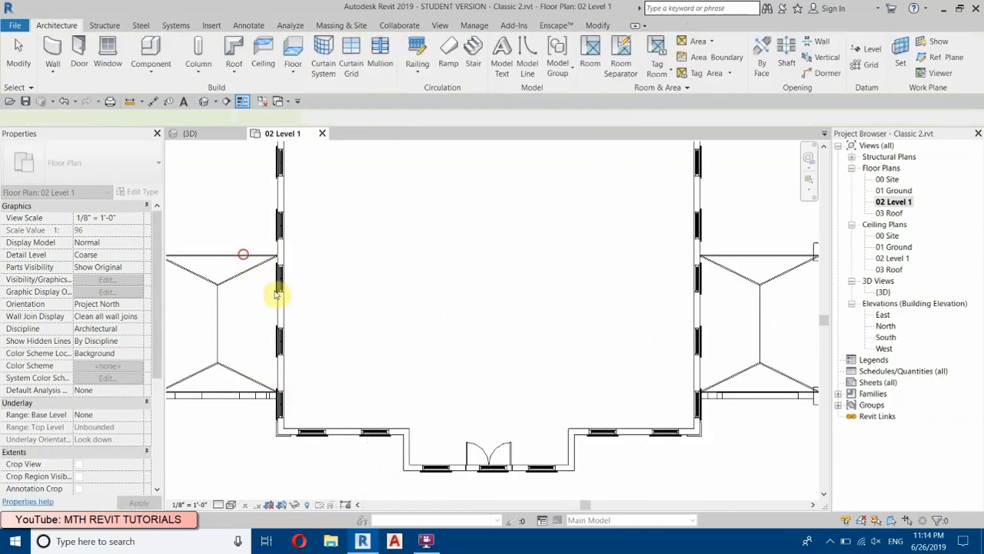
Step: Mirror the three new west-wall windows and their trim onto the east wall about an axis drawn through the middle of the house
{"action": "left_click", "coordinate": [318, 351]}
{"action": "left_click", "coordinate": [202, 242]}
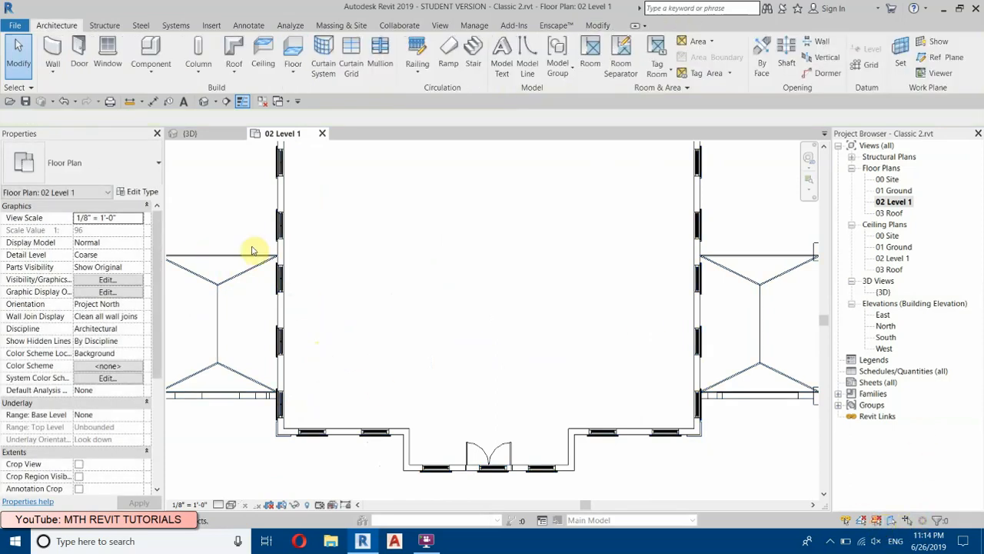
{"action": "left_click_drag", "start_coordinate": [334, 322], "coordinate": [318, 395]}
{"action": "scroll", "coordinate": [318, 395], "scroll_direction": "down", "scroll_amount": 3}
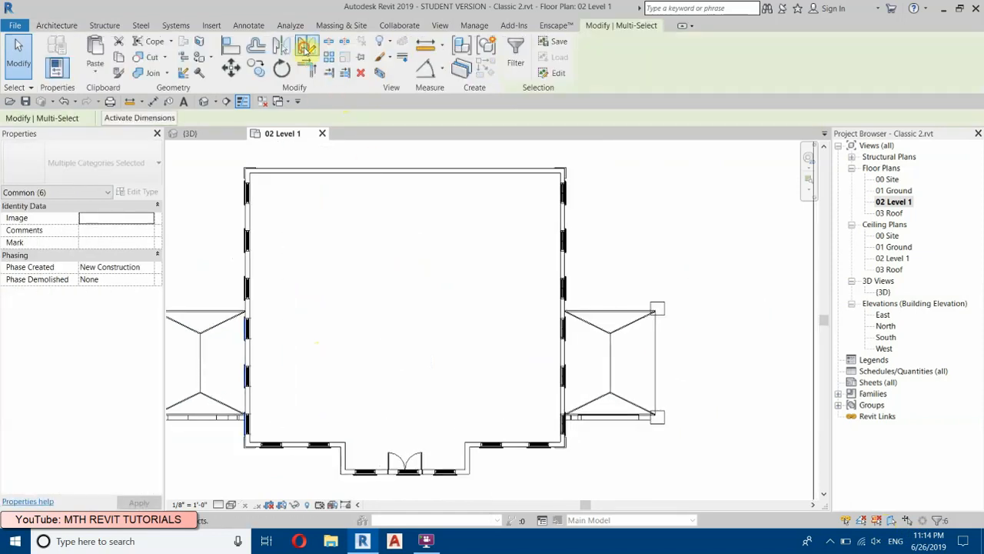
{"action": "left_click", "coordinate": [306, 47]}
{"action": "left_click", "coordinate": [406, 171]}
{"action": "left_click", "coordinate": [408, 229]}
{"action": "left_click", "coordinate": [457, 390]}
Step: Delete the double door from the front wall of the 02 Level 1 plan
{"action": "middle_click_drag", "start_coordinate": [439, 310], "coordinate": [444, 194]}
{"action": "scroll", "coordinate": [415, 376], "scroll_direction": "up", "scroll_amount": 3}
{"action": "scroll", "coordinate": [411, 301], "scroll_direction": "up", "scroll_amount": 2}
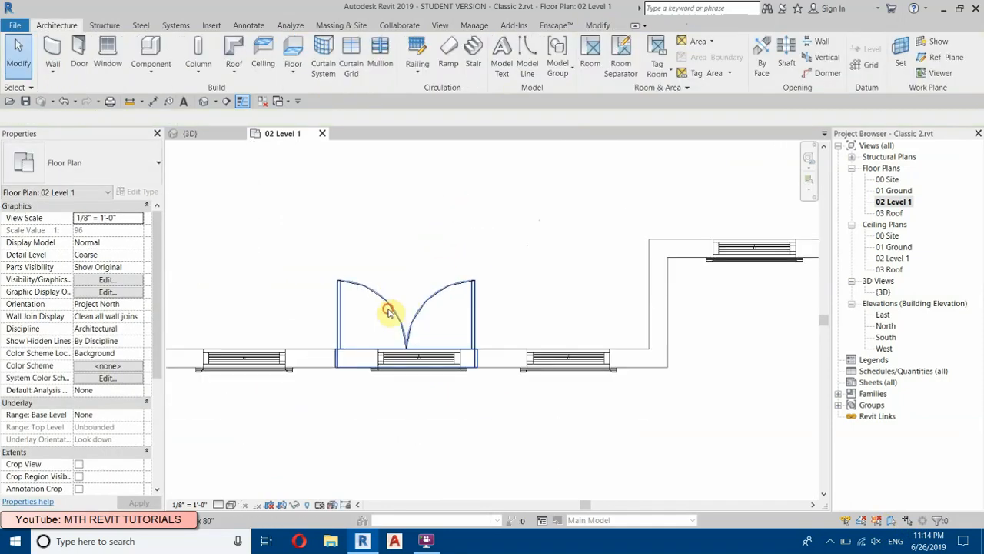
{"action": "left_click", "coordinate": [390, 313]}
{"action": "left_click", "coordinate": [361, 72]}
Step: Copy the front wall's window and trim east of the deleted door to the middle position on the 02 Level 1 plan
{"action": "left_click_drag", "start_coordinate": [485, 294], "coordinate": [629, 403]}
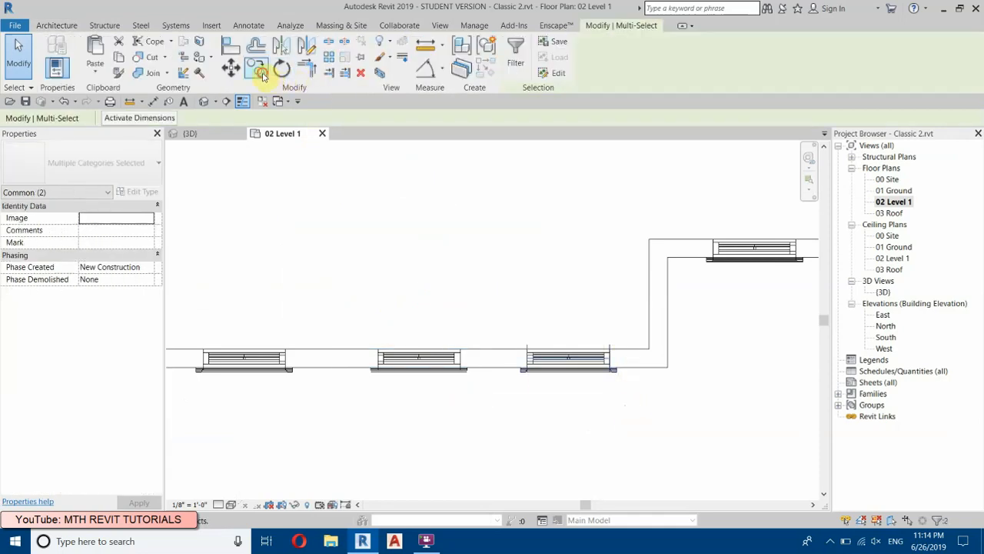
{"action": "left_click", "coordinate": [262, 74]}
{"action": "left_click", "coordinate": [617, 355]}
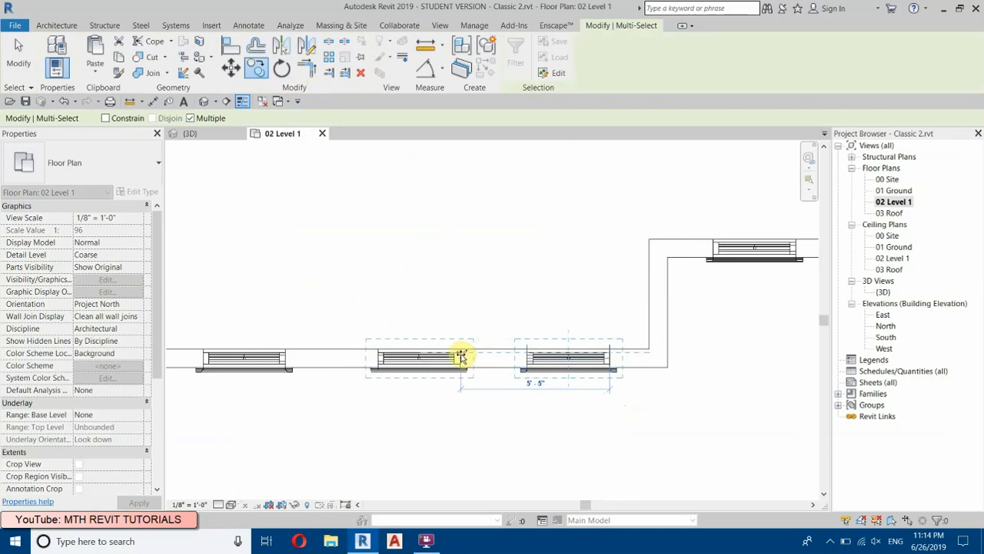
{"action": "right_click", "coordinate": [428, 262]}
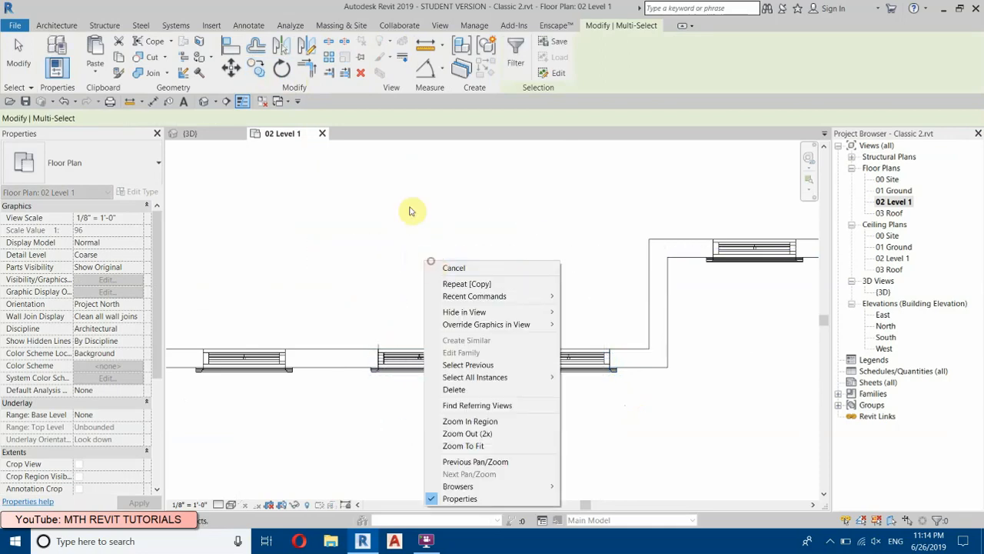
{"action": "left_click", "coordinate": [496, 269]}
Step: Examine the second storey's walls and windows in the 3D view and return to the 02 Level 1 floor plan
{"action": "left_click", "coordinate": [204, 102]}
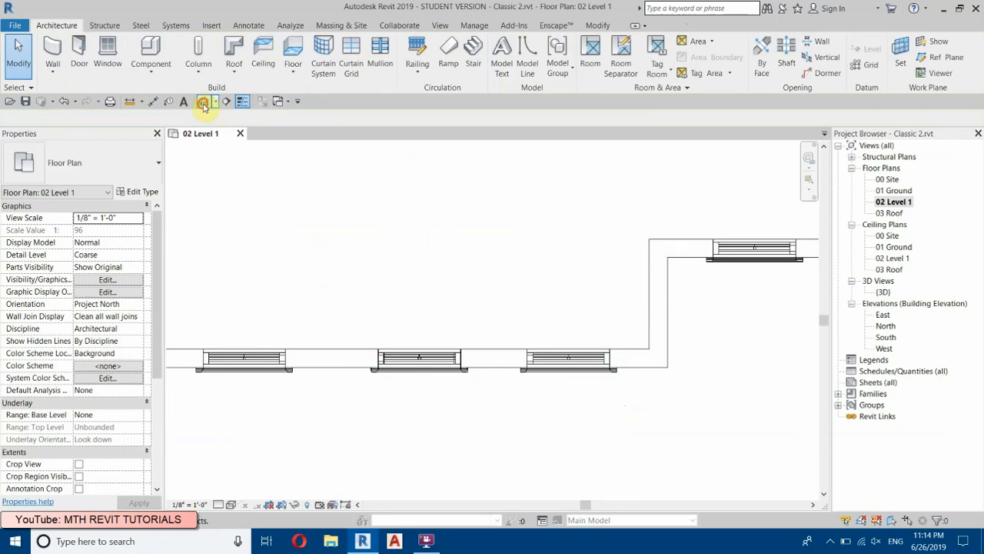
{"action": "scroll", "coordinate": [413, 358], "scroll_direction": "down", "scroll_amount": 2}
{"action": "scroll", "coordinate": [494, 367], "scroll_direction": "up", "scroll_amount": 3}
{"action": "middle_click_drag", "start_coordinate": [478, 334], "coordinate": [284, 311], "text": "shift"}
{"action": "scroll", "coordinate": [297, 271], "scroll_direction": "up", "scroll_amount": 4}
{"action": "middle_click_drag", "start_coordinate": [466, 325], "coordinate": [431, 226], "text": "shift"}
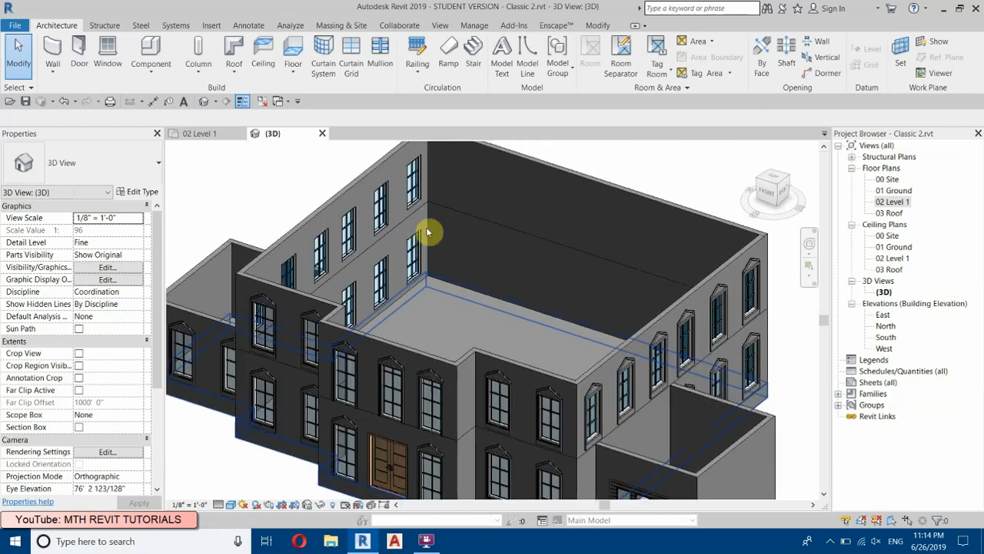
{"action": "left_click", "coordinate": [892, 202]}
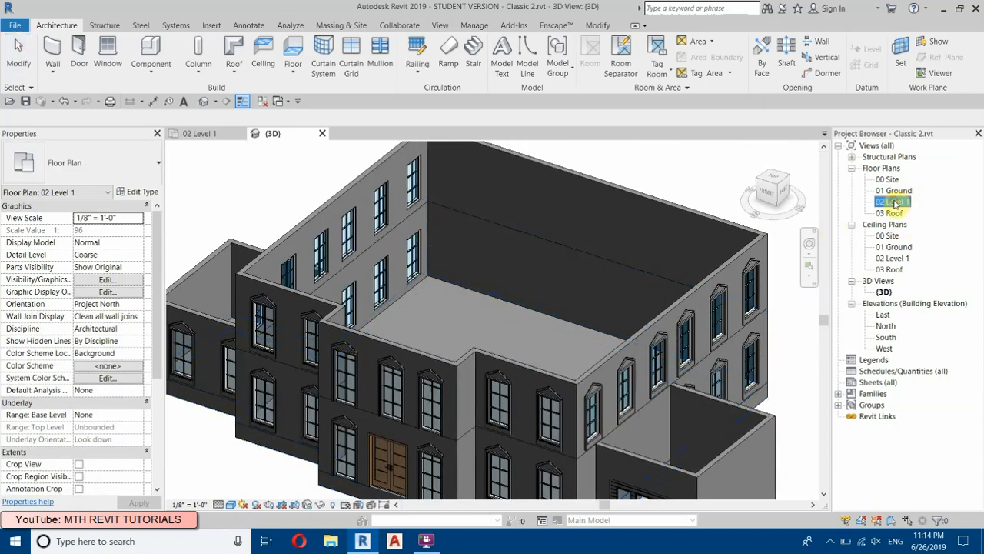
{"action": "double_click", "coordinate": [892, 203]}
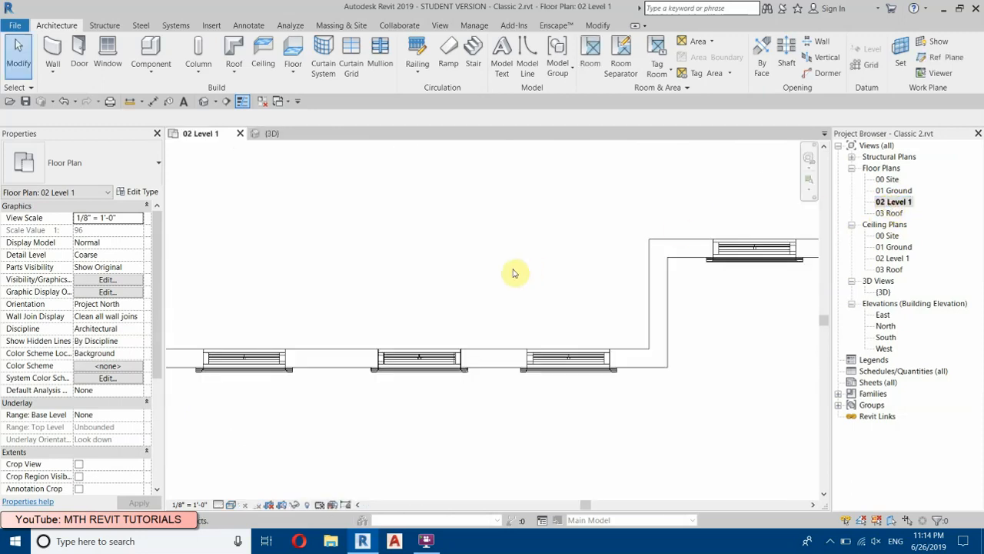
Step: Start a floor on 02 Level 1 with a type named 6", duplicated from Generic - 2', and set its structure thickness to 6"
{"action": "scroll", "coordinate": [615, 411], "scroll_direction": "down", "scroll_amount": 5}
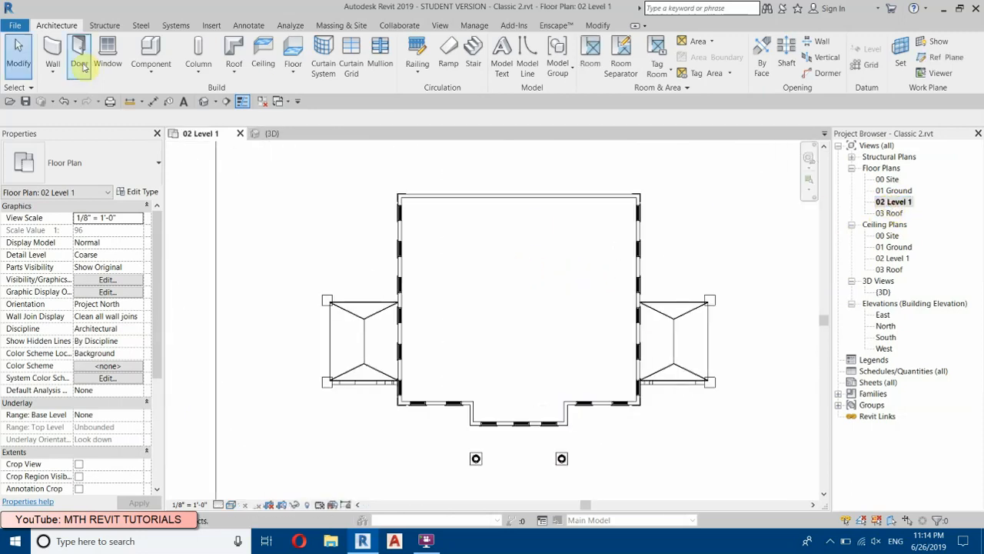
{"action": "left_click", "coordinate": [293, 52]}
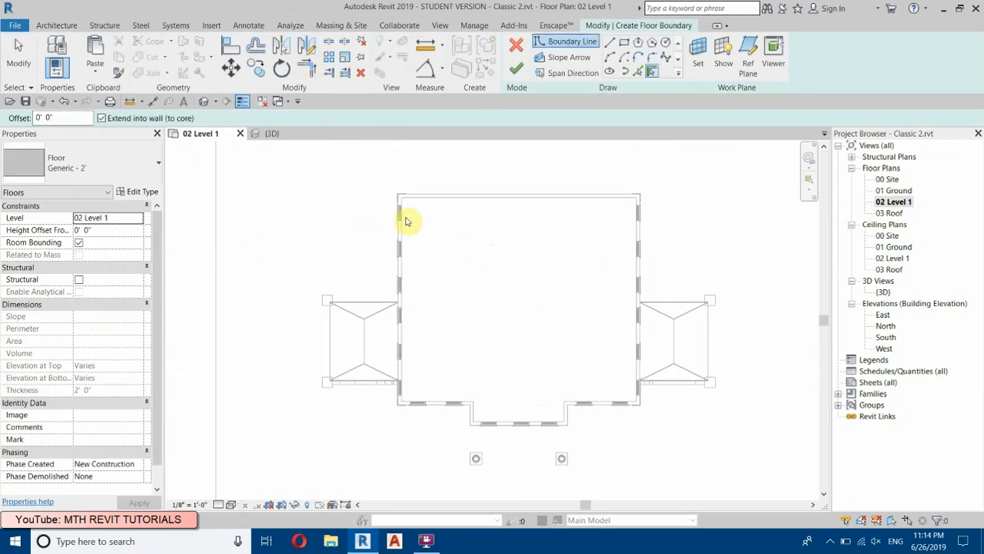
{"action": "left_click", "coordinate": [135, 193]}
{"action": "left_click", "coordinate": [644, 117]}
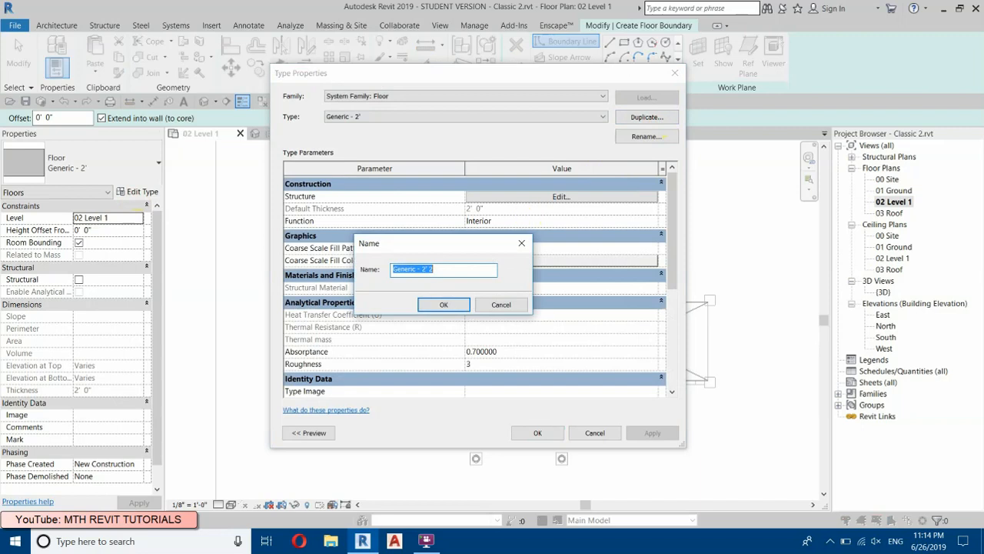
{"action": "left_click", "coordinate": [445, 305]}
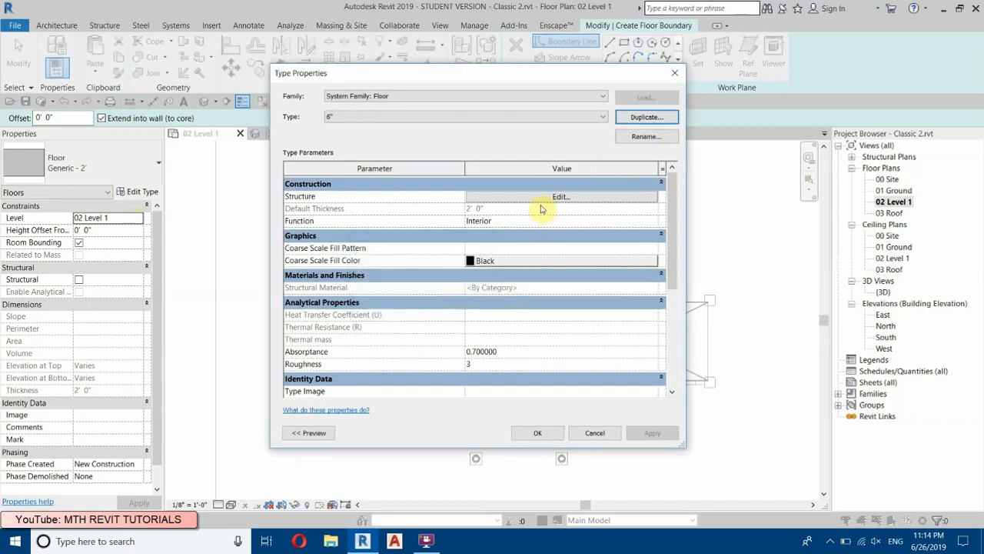
{"action": "left_click", "coordinate": [509, 201]}
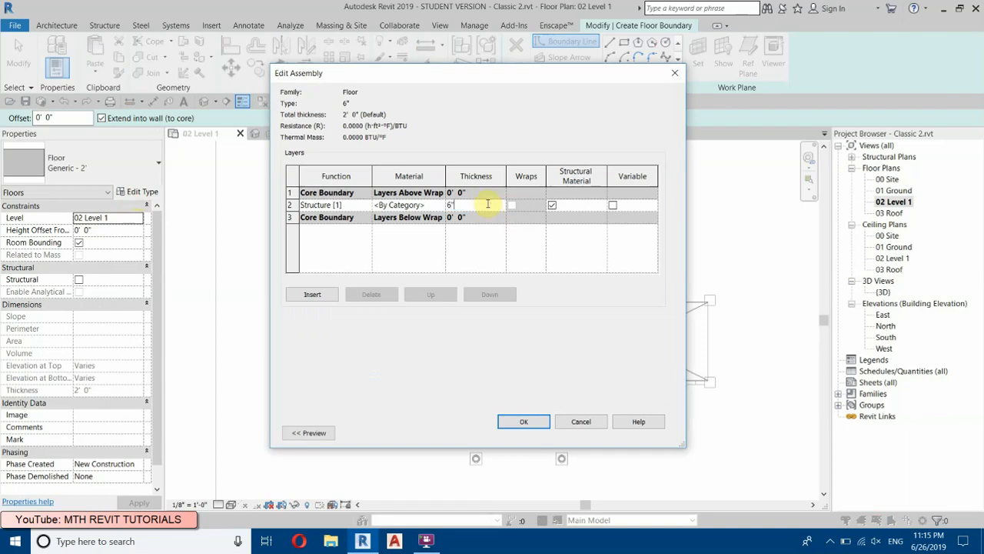
{"action": "left_click", "coordinate": [534, 423]}
{"action": "left_click", "coordinate": [536, 433]}
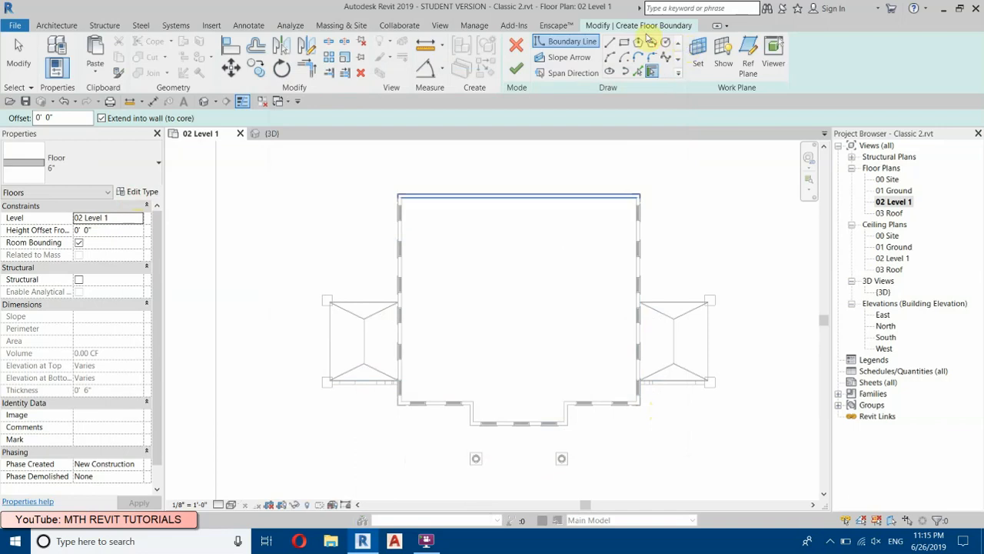
Step: Sketch a rectangular floor boundary from the main block's rear east outer corner to its front west outer corner
{"action": "left_click", "coordinate": [637, 41]}
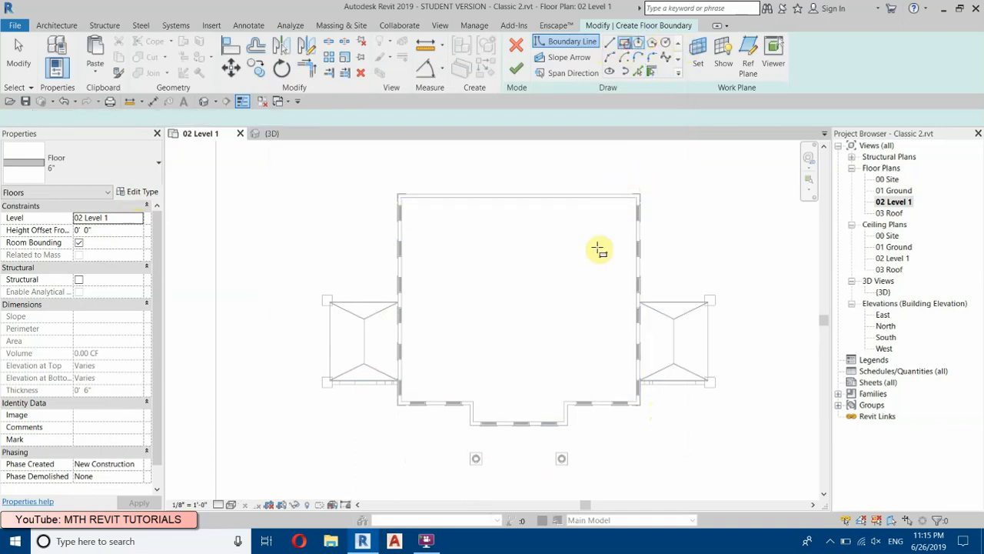
{"action": "scroll", "coordinate": [641, 197], "scroll_direction": "up", "scroll_amount": 6}
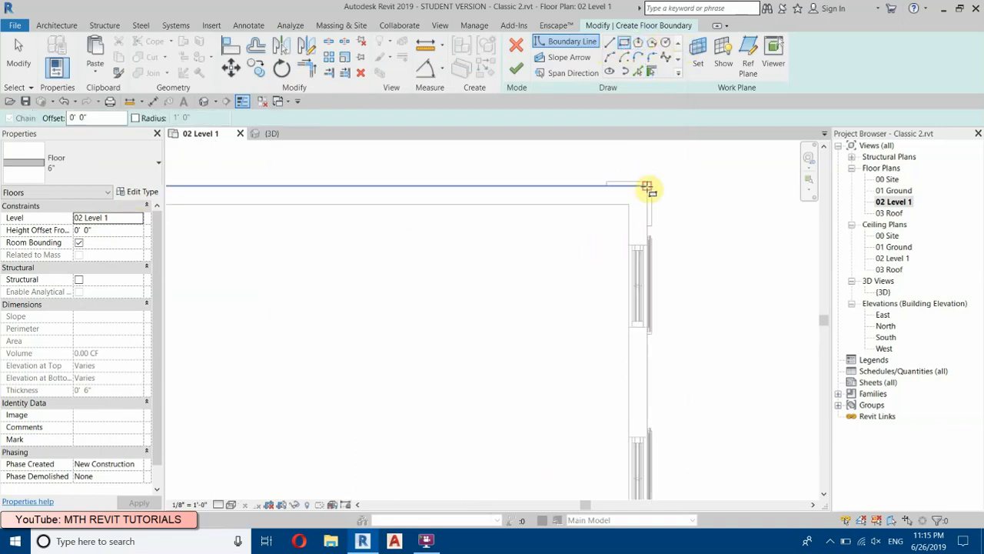
{"action": "left_click", "coordinate": [647, 185]}
{"action": "scroll", "coordinate": [757, 182], "scroll_direction": "down", "scroll_amount": 6}
{"action": "scroll", "coordinate": [604, 329], "scroll_direction": "up", "scroll_amount": 6}
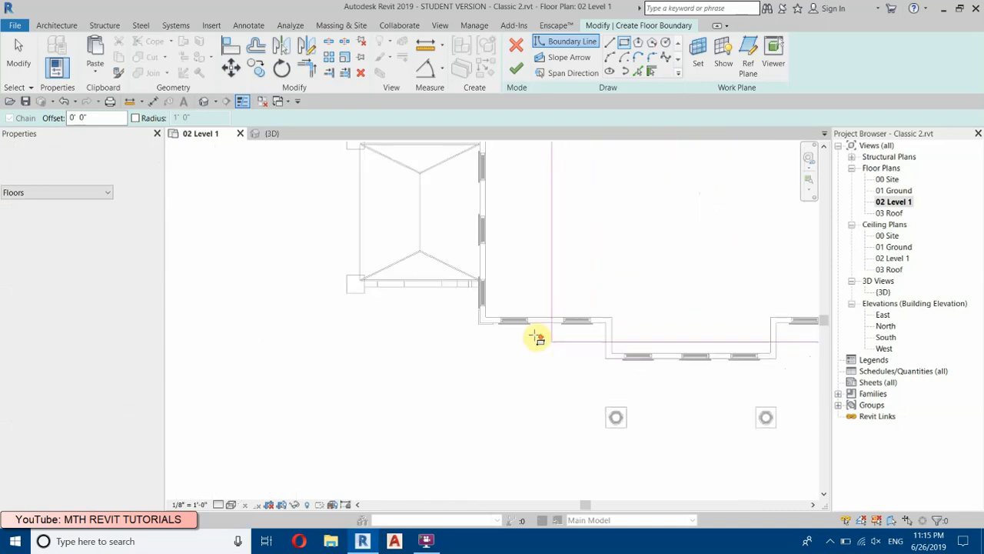
{"action": "left_click", "coordinate": [472, 315]}
{"action": "scroll", "coordinate": [472, 315], "scroll_direction": "up", "scroll_amount": 3}
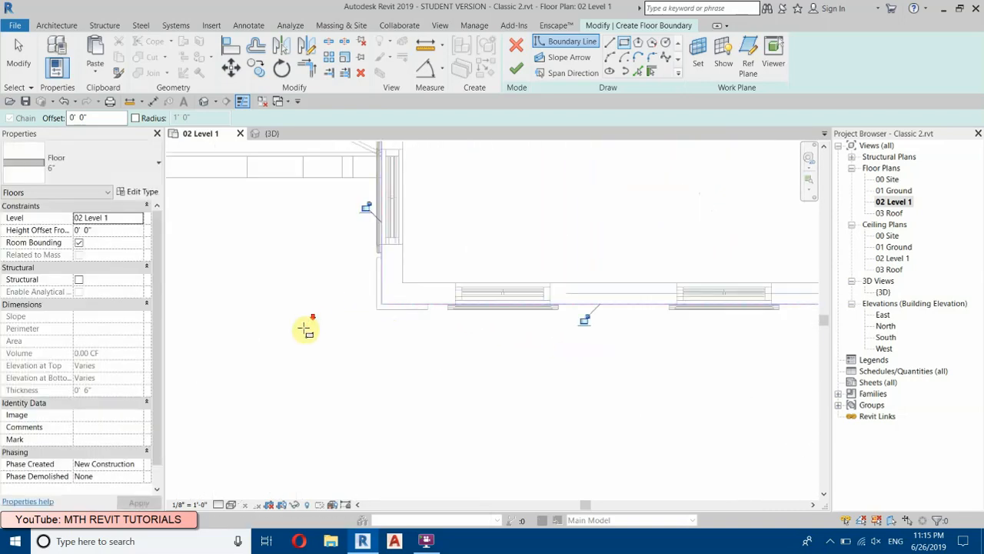
{"action": "scroll", "coordinate": [656, 300], "scroll_direction": "down", "scroll_amount": 3}
{"action": "right_click", "coordinate": [466, 283]}
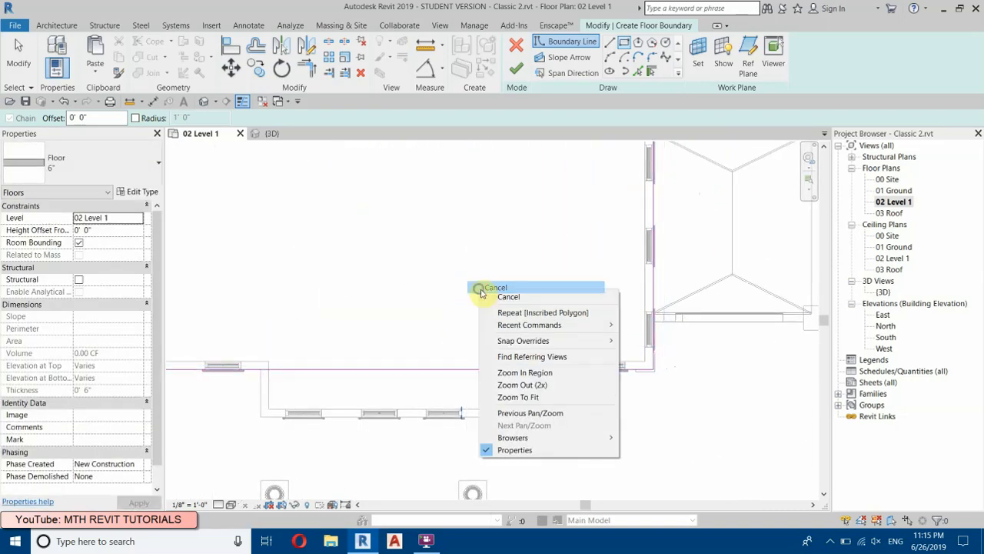
{"action": "left_click", "coordinate": [507, 297]}
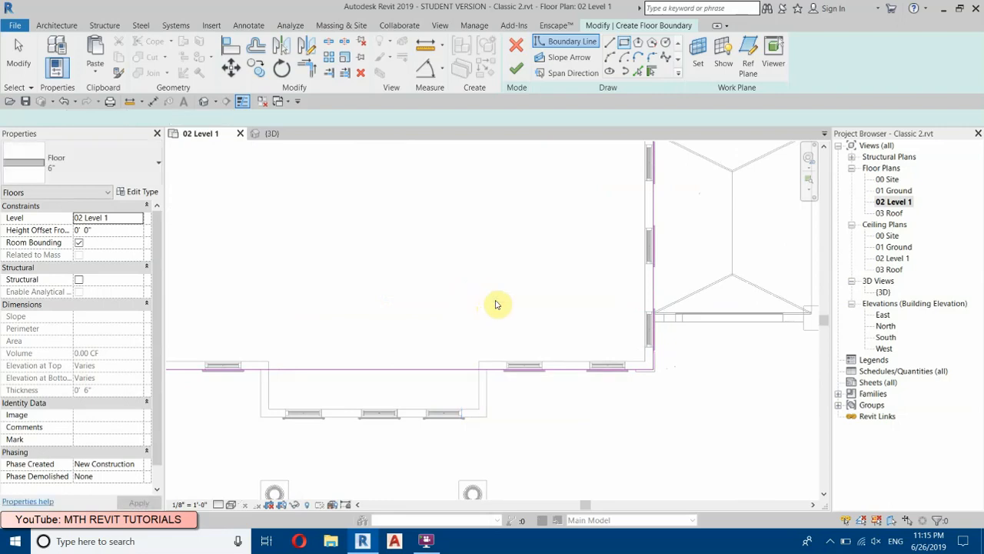
Step: Draw boundary lines along the outer faces of the front projection's side and front walls
{"action": "left_click", "coordinate": [607, 41]}
{"action": "scroll", "coordinate": [483, 400], "scroll_direction": "up", "scroll_amount": 2}
{"action": "left_click", "coordinate": [501, 347]}
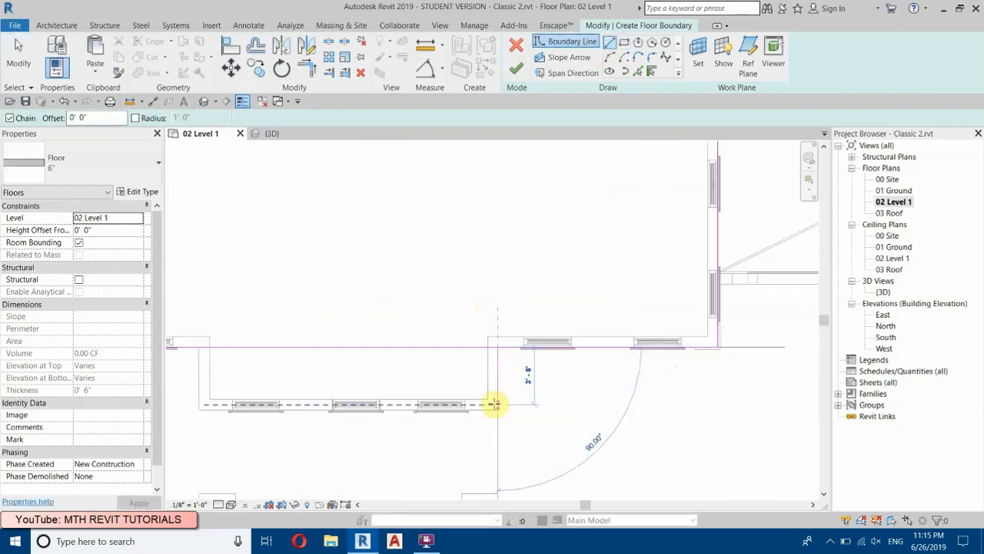
{"action": "left_click", "coordinate": [497, 410]}
{"action": "left_click", "coordinate": [199, 409]}
{"action": "right_click", "coordinate": [330, 213]}
{"action": "left_click", "coordinate": [355, 222]}
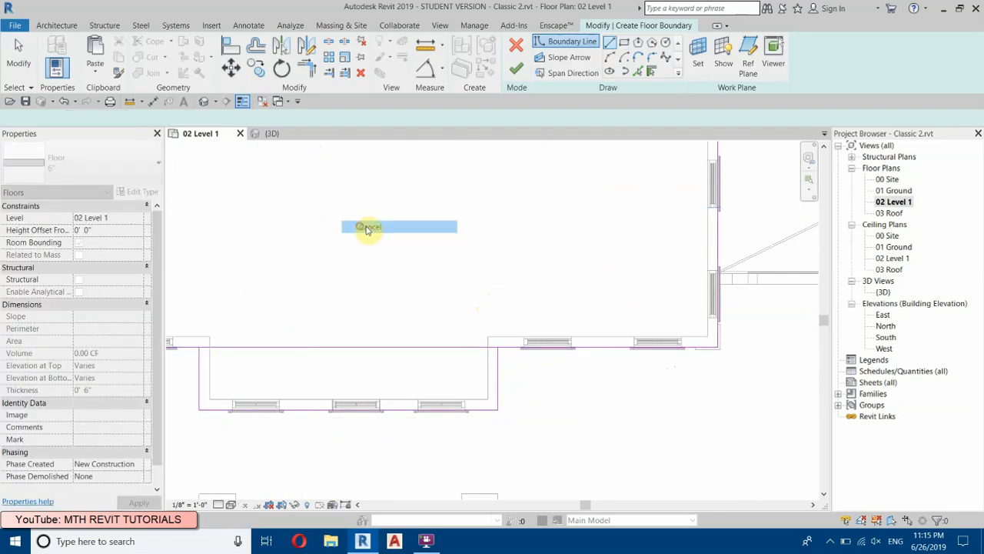
Step: Split the boundary line across the front projection, trim it to both side lines, and finish the floor without attaching the walls to its bottom
{"action": "left_click", "coordinate": [328, 43]}
{"action": "left_click", "coordinate": [364, 346]}
{"action": "left_click", "coordinate": [313, 76]}
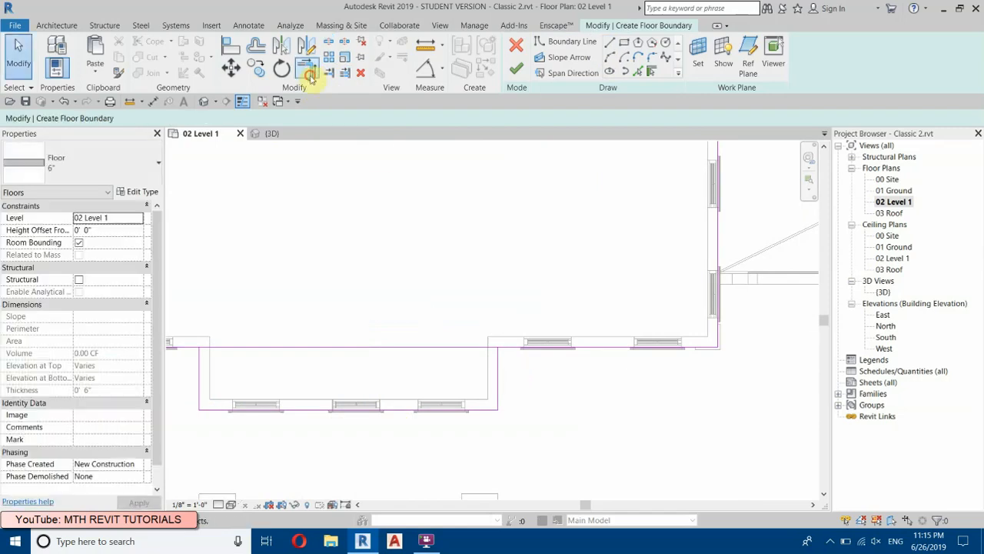
{"action": "left_click", "coordinate": [498, 376]}
{"action": "left_click", "coordinate": [518, 344]}
{"action": "middle_click_drag", "start_coordinate": [293, 393], "coordinate": [692, 446]}
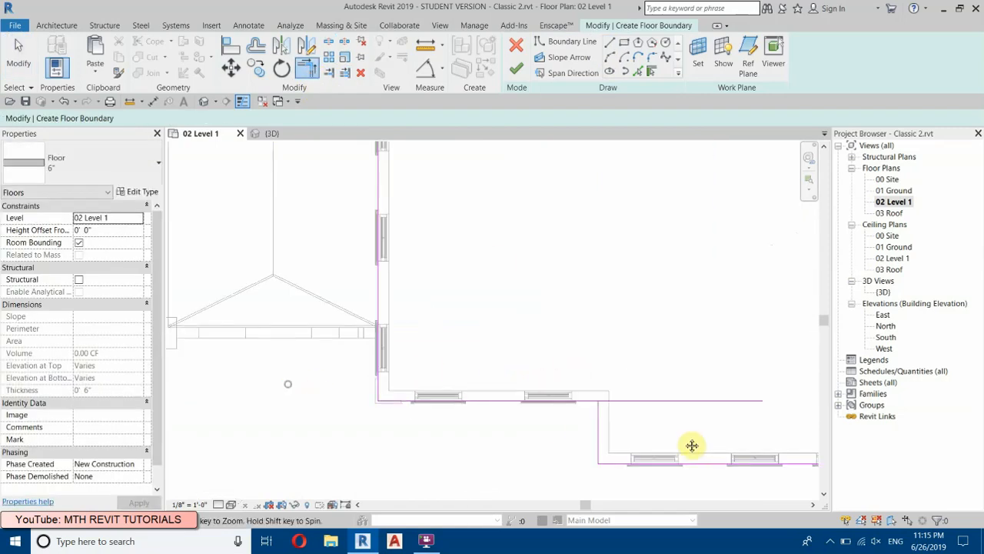
{"action": "left_click", "coordinate": [584, 401]}
{"action": "left_click", "coordinate": [598, 419]}
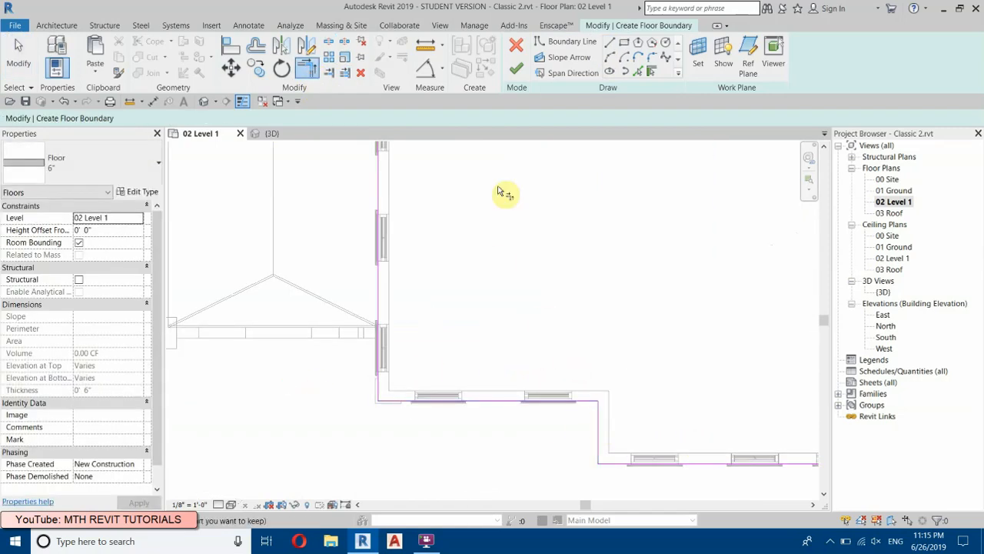
{"action": "left_click", "coordinate": [514, 67]}
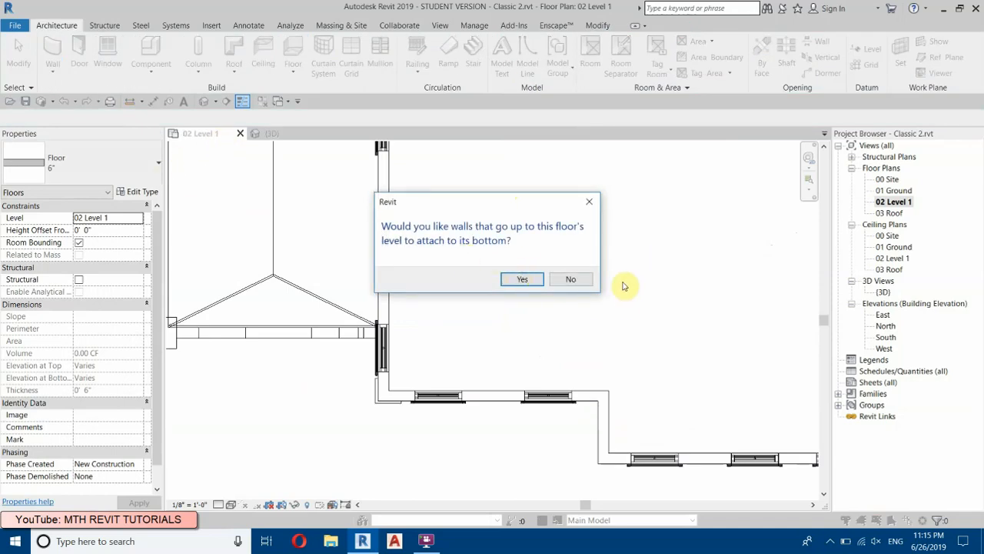
{"action": "left_click", "coordinate": [570, 280]}
Step: Open the 3D view and examine the new 02 Level 1 floor within the house's walls
{"action": "left_click", "coordinate": [205, 101]}
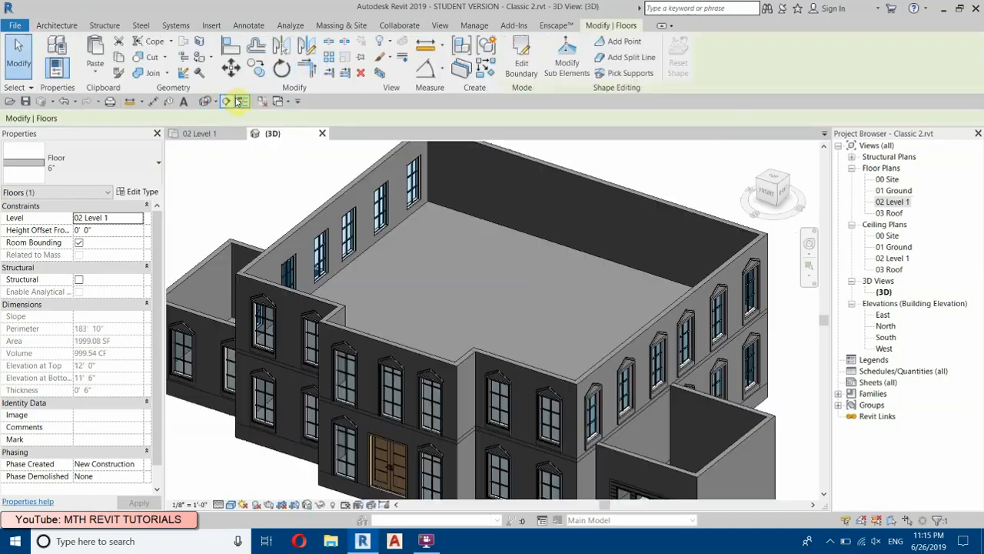
{"action": "scroll", "coordinate": [446, 375], "scroll_direction": "down", "scroll_amount": 2}
{"action": "middle_click_drag", "start_coordinate": [527, 368], "coordinate": [477, 418]}
{"action": "scroll", "coordinate": [477, 418], "scroll_direction": "up", "scroll_amount": 4}
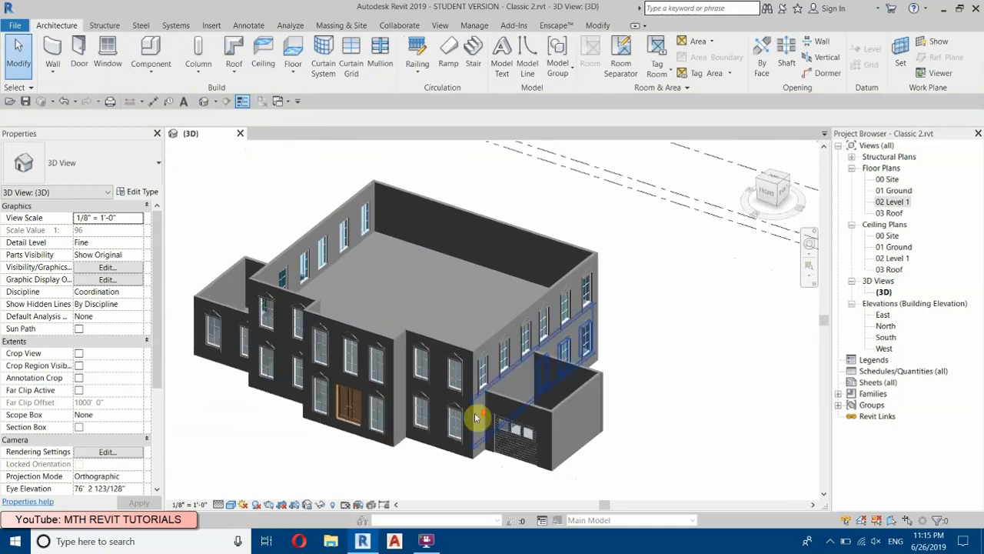
{"action": "middle_click_drag", "start_coordinate": [303, 282], "coordinate": [626, 385]}
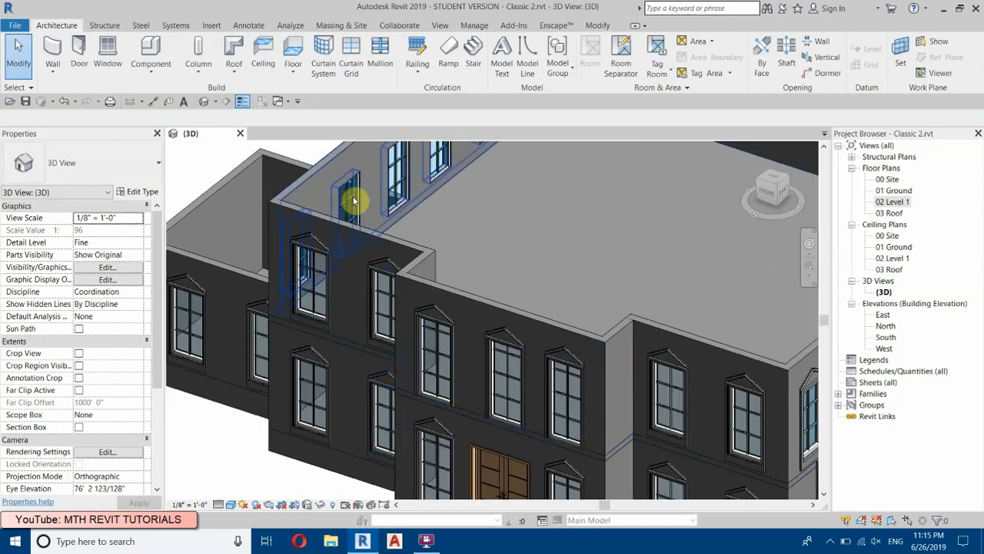
{"action": "middle_click_drag", "start_coordinate": [442, 279], "coordinate": [230, 279]}
{"action": "scroll", "coordinate": [341, 347], "scroll_direction": "up", "scroll_amount": 3}
Step: Copy the 02 Level 1 floor and paste it aligned to the 03 Roof level
{"action": "left_click", "coordinate": [337, 341]}
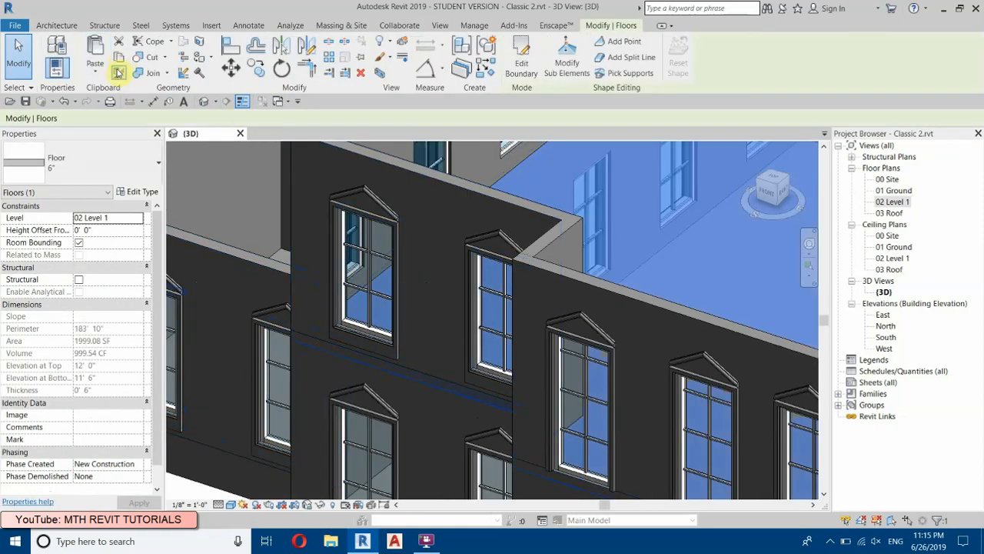
{"action": "left_click", "coordinate": [93, 80]}
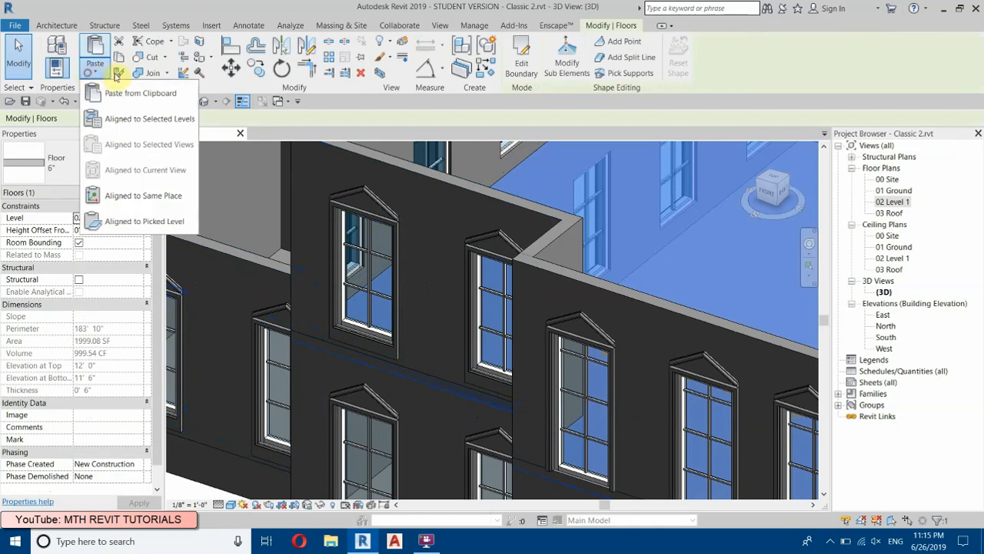
{"action": "left_click", "coordinate": [142, 121]}
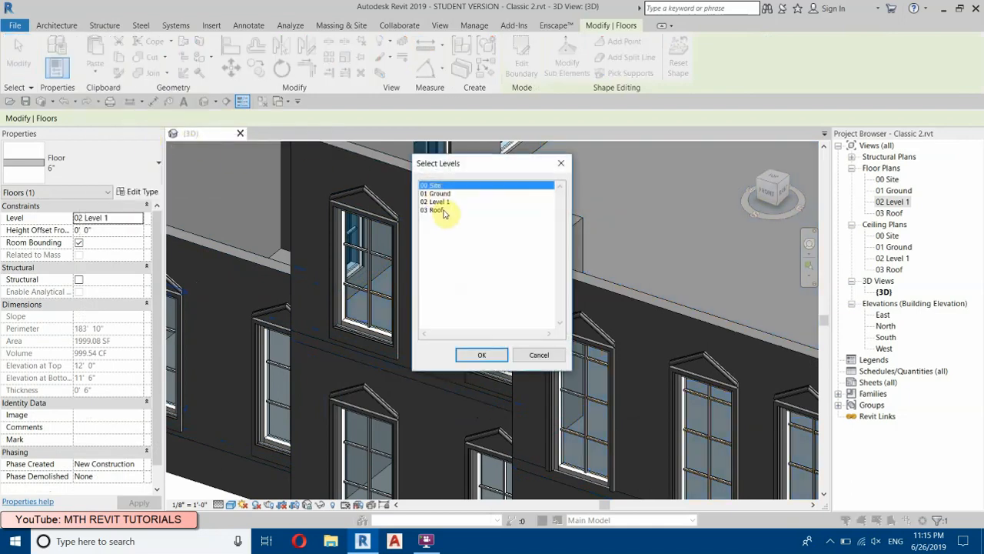
{"action": "left_click", "coordinate": [441, 212]}
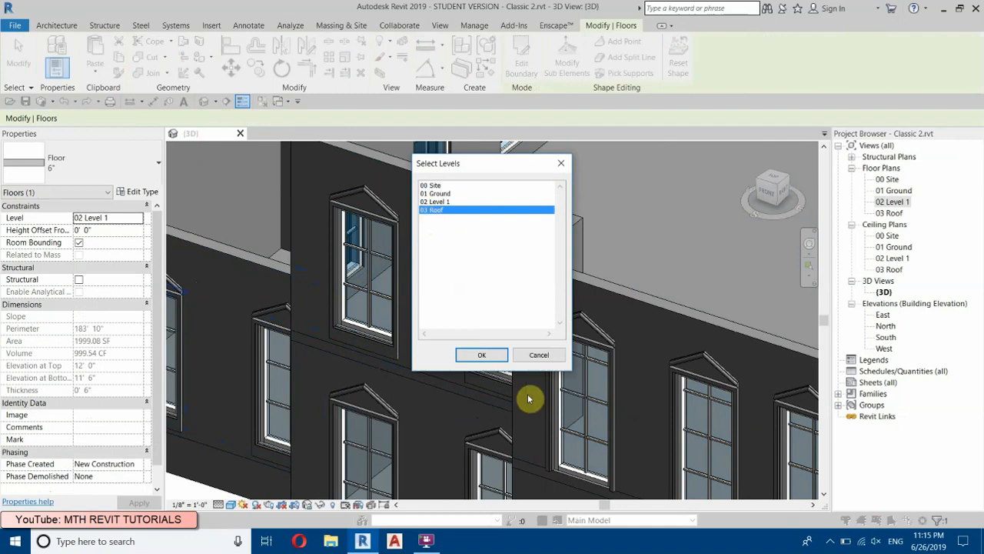
{"action": "left_click", "coordinate": [482, 355]}
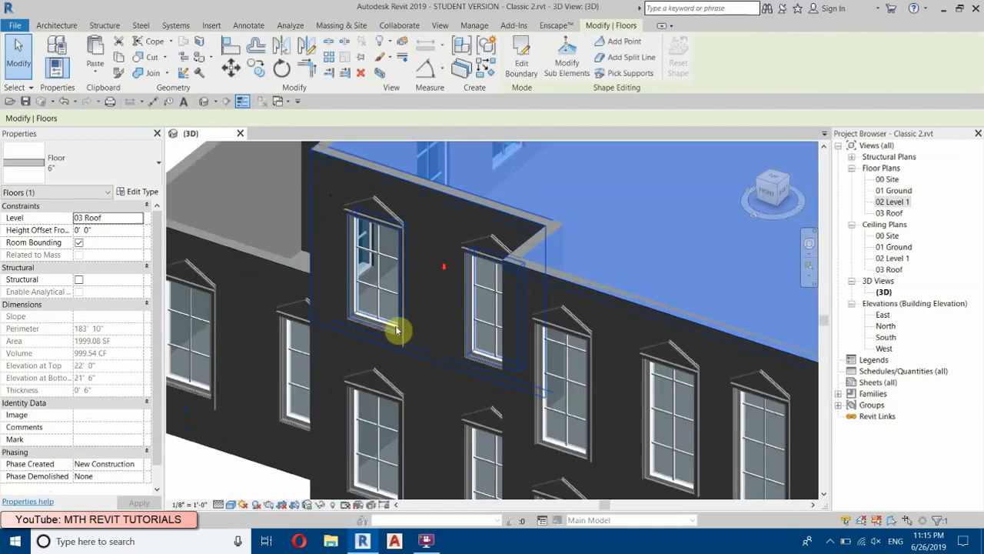
{"action": "scroll", "coordinate": [319, 411], "scroll_direction": "down", "scroll_amount": 5}
{"action": "left_click", "coordinate": [320, 413]}
{"action": "scroll", "coordinate": [513, 343], "scroll_direction": "down", "scroll_amount": 2}
{"action": "left_click_drag", "start_coordinate": [762, 192], "coordinate": [593, 153]}
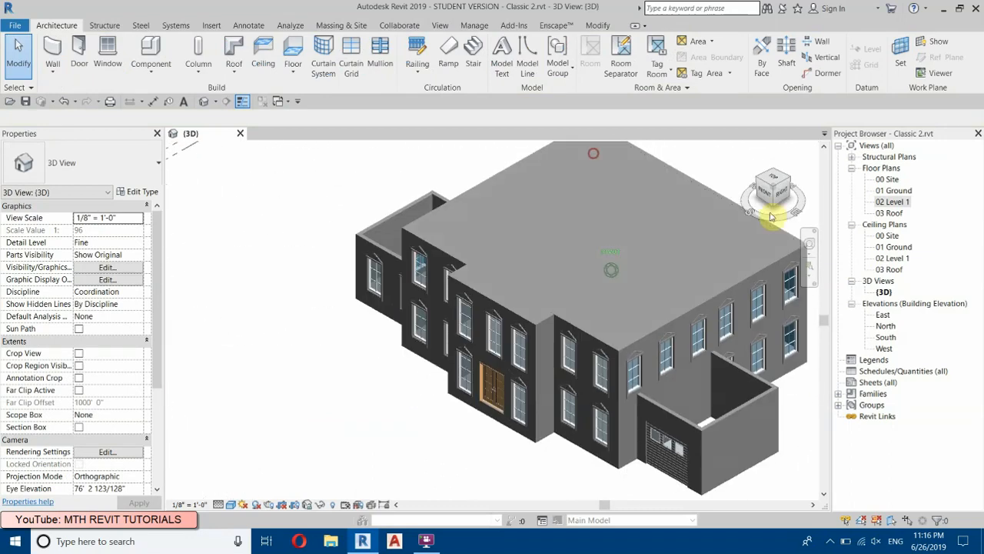
{"action": "scroll", "coordinate": [589, 270], "scroll_direction": "up", "scroll_amount": 5}
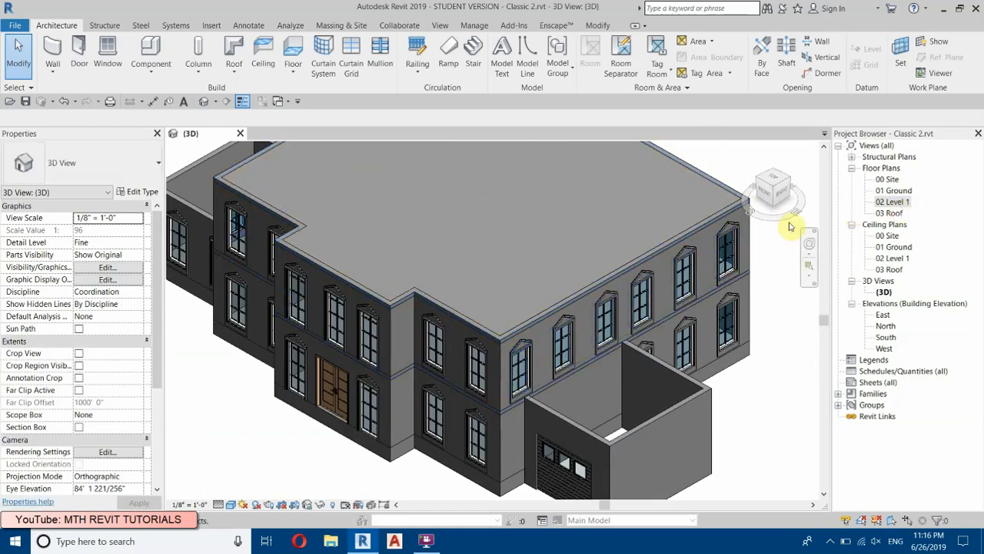
Step: Turn the 3D view to face the front of the house and display the model in wireframe
{"action": "left_click", "coordinate": [769, 198]}
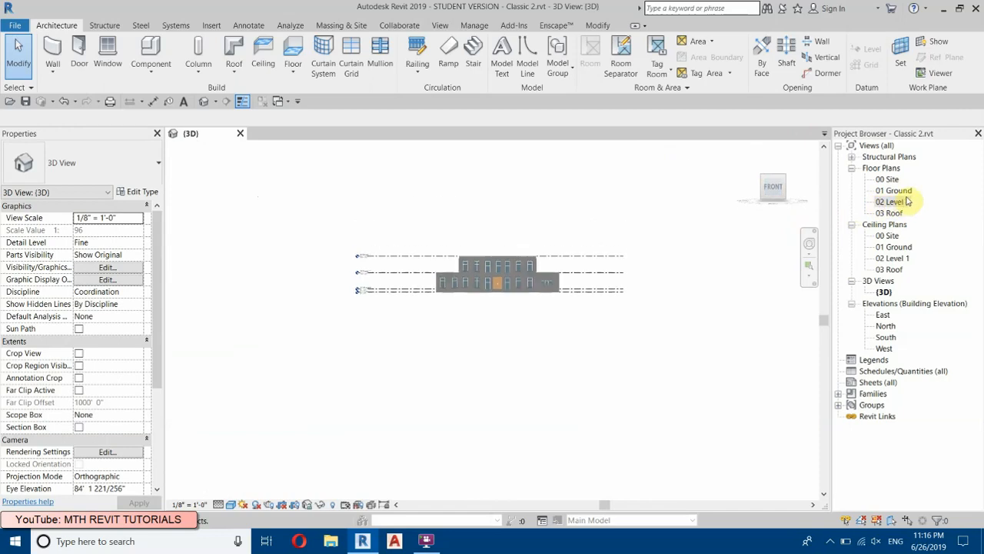
{"action": "scroll", "coordinate": [415, 262], "scroll_direction": "up", "scroll_amount": 4}
{"action": "scroll", "coordinate": [723, 327], "scroll_direction": "up", "scroll_amount": 4}
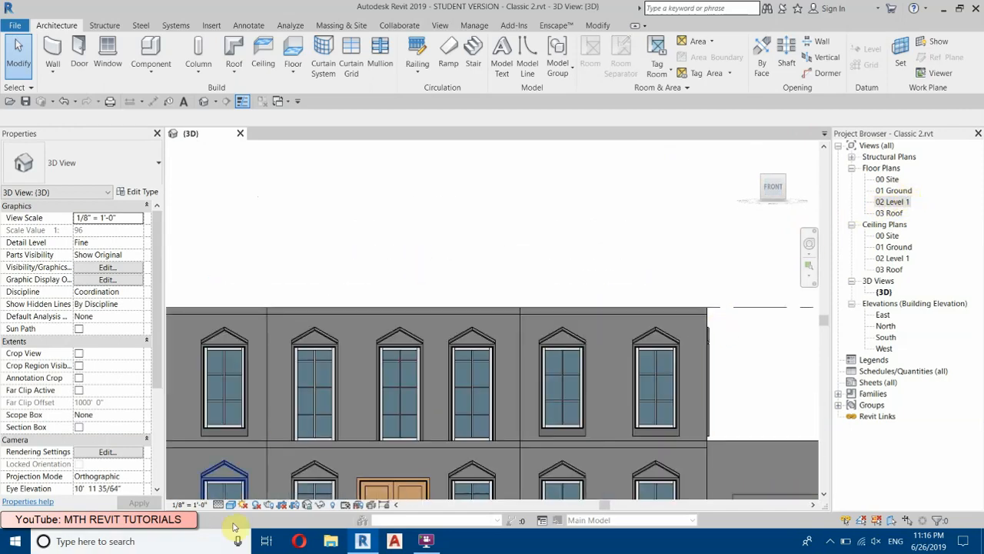
{"action": "left_click", "coordinate": [231, 506]}
{"action": "left_click", "coordinate": [242, 435]}
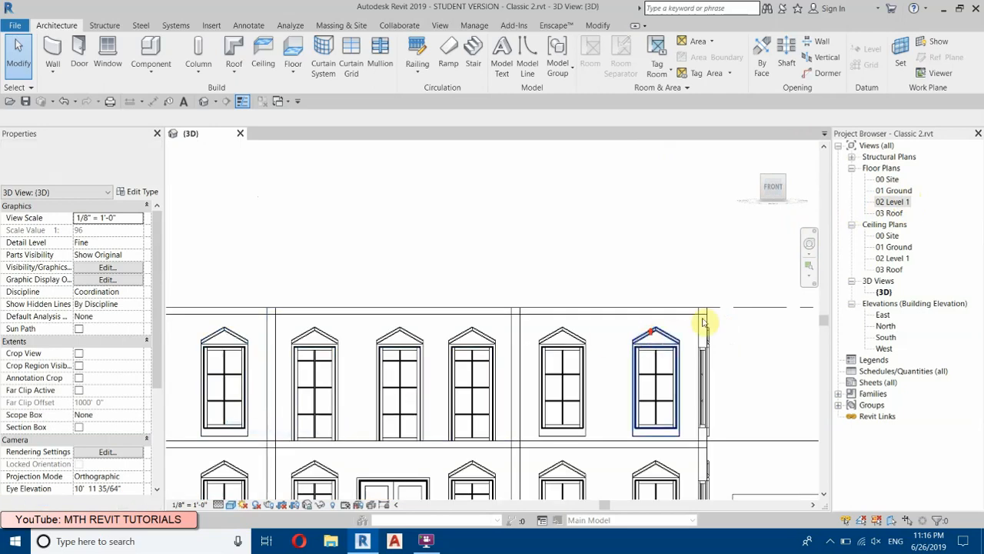
Step: Select only the eight second-storey Generic - 8" walls around the main block, checking the selection by category
{"action": "scroll", "coordinate": [738, 323], "scroll_direction": "up", "scroll_amount": 2}
{"action": "scroll", "coordinate": [767, 314], "scroll_direction": "down", "scroll_amount": 3}
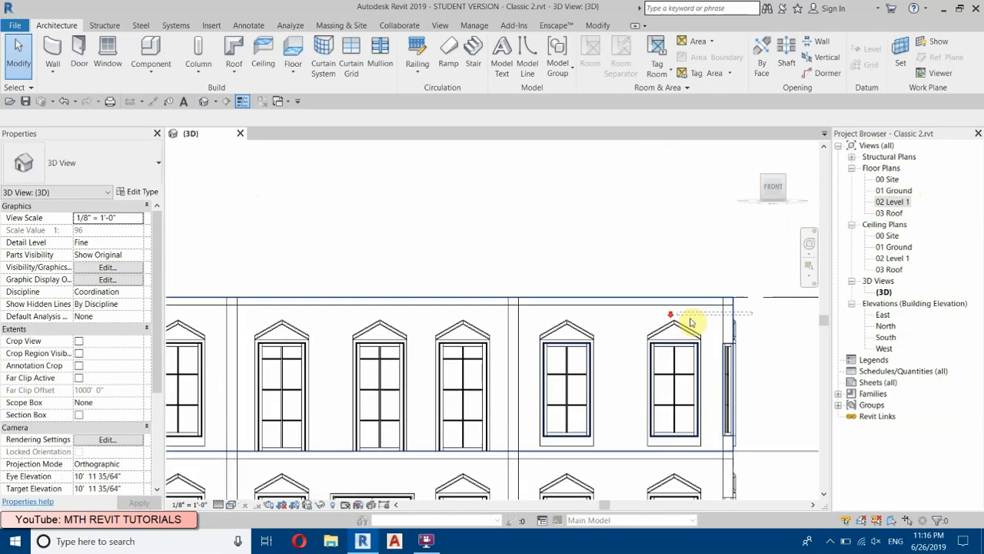
{"action": "scroll", "coordinate": [455, 312], "scroll_direction": "down", "scroll_amount": 1}
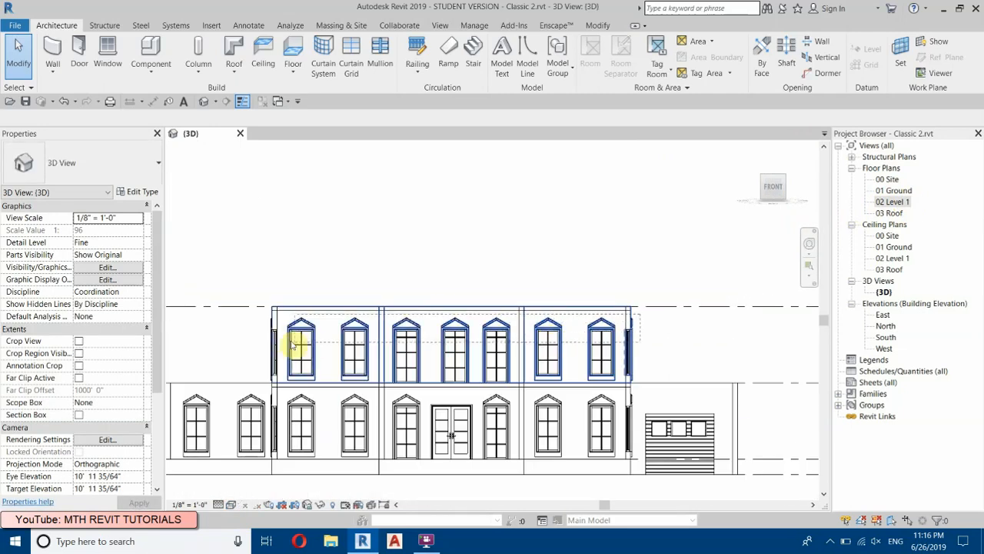
{"action": "scroll", "coordinate": [259, 319], "scroll_direction": "up", "scroll_amount": 1}
{"action": "left_click", "coordinate": [255, 315]}
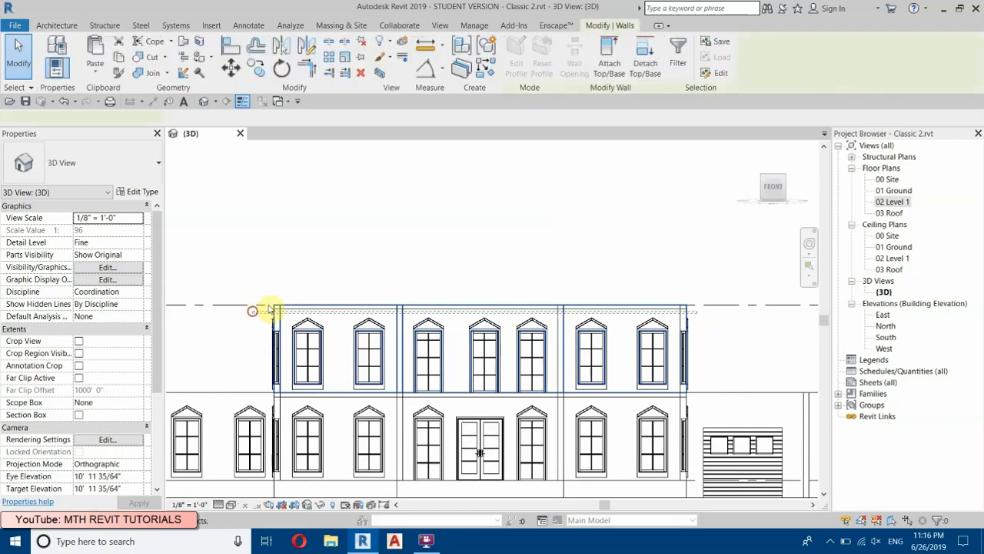
{"action": "left_click", "coordinate": [680, 55]}
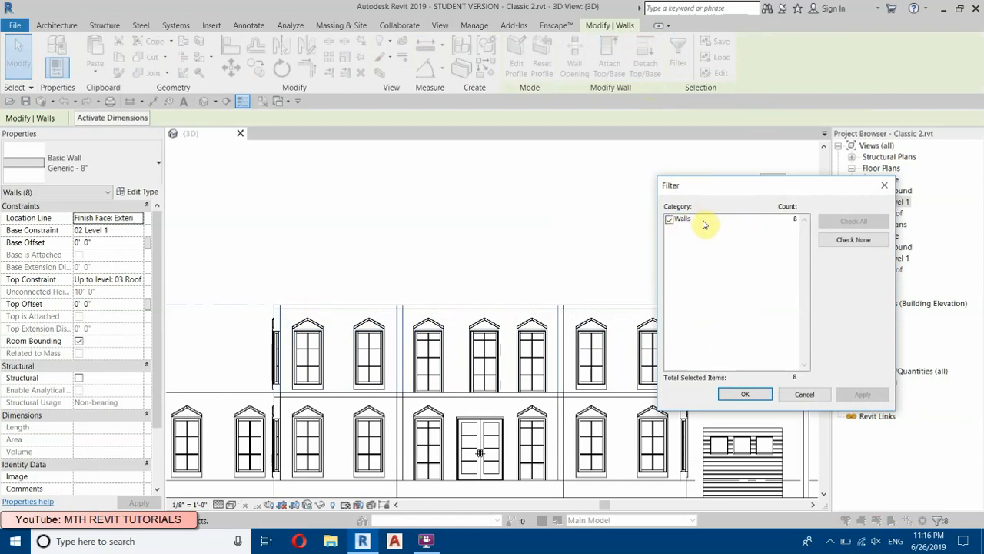
{"action": "left_click", "coordinate": [743, 394]}
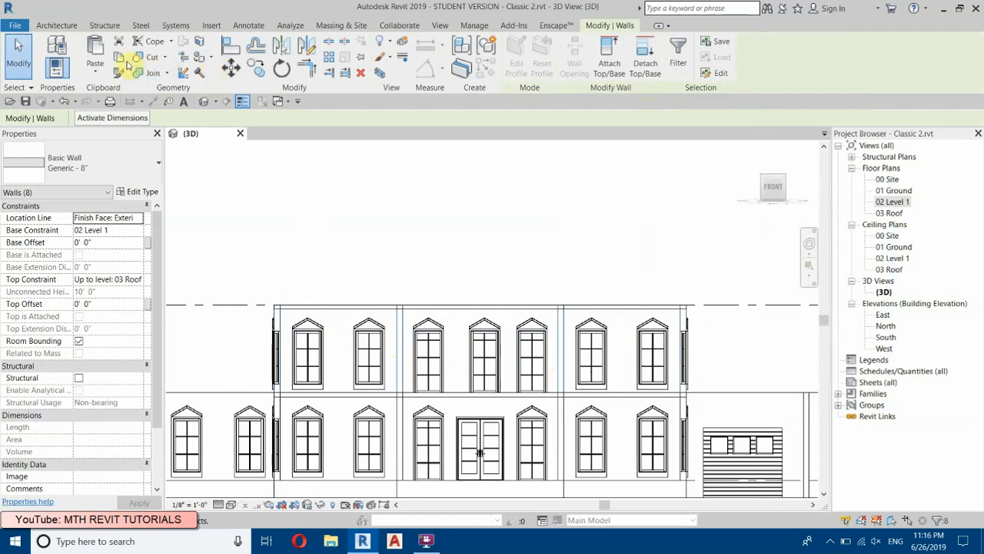
Step: Copy the selected second-storey walls and paste them aligned to the 03 Roof level
{"action": "left_click", "coordinate": [120, 60]}
{"action": "left_click", "coordinate": [95, 70]}
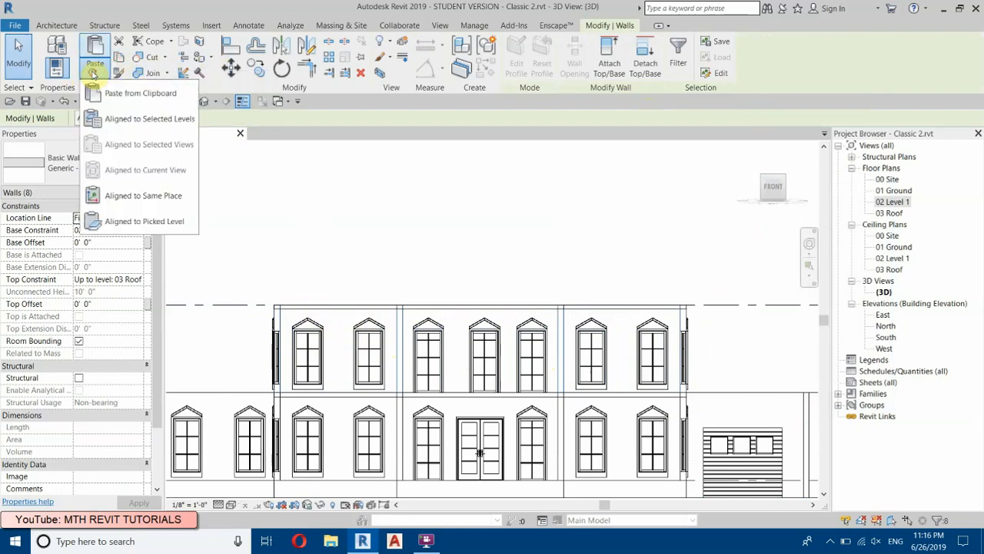
{"action": "left_click", "coordinate": [125, 120]}
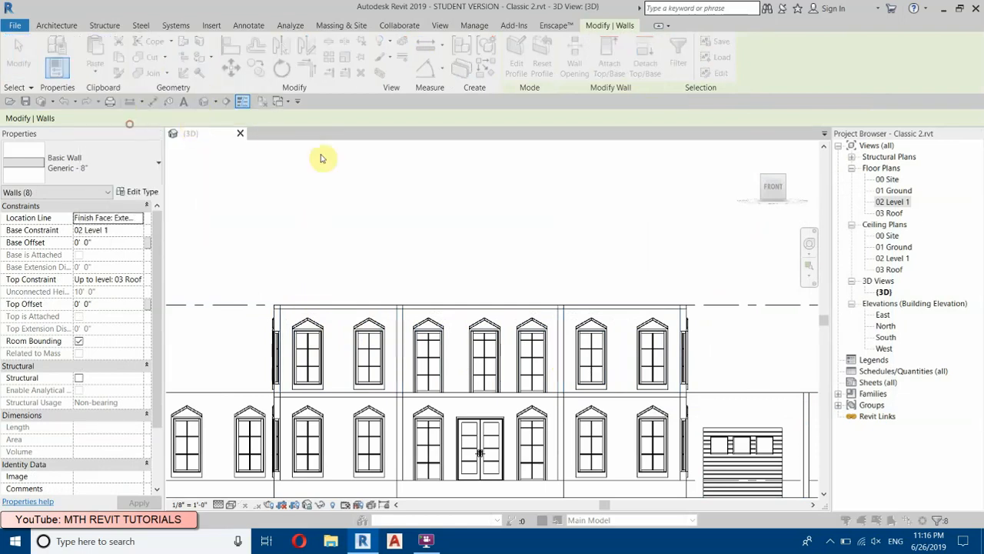
{"action": "left_click", "coordinate": [435, 210]}
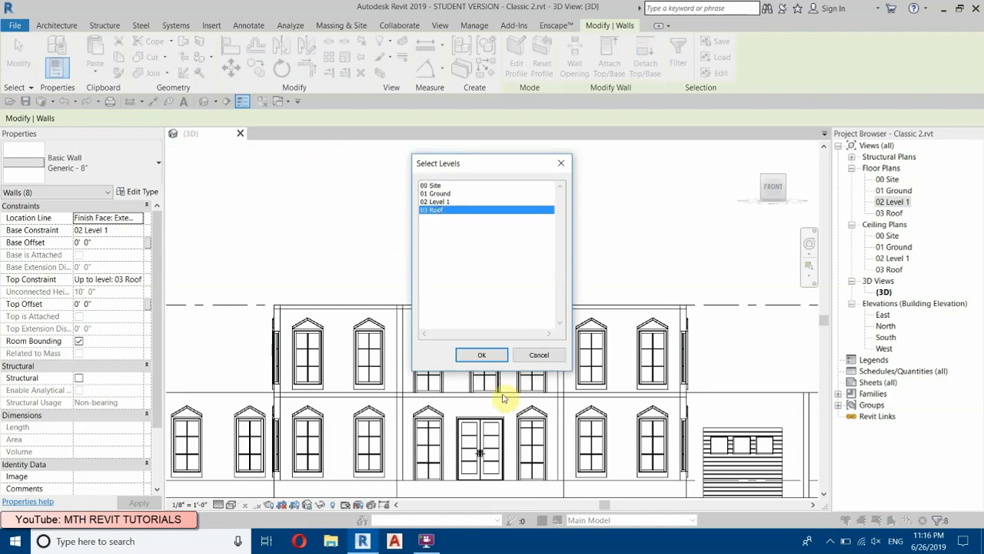
{"action": "left_click", "coordinate": [478, 354]}
{"action": "mouse_move", "coordinate": [371, 540]}
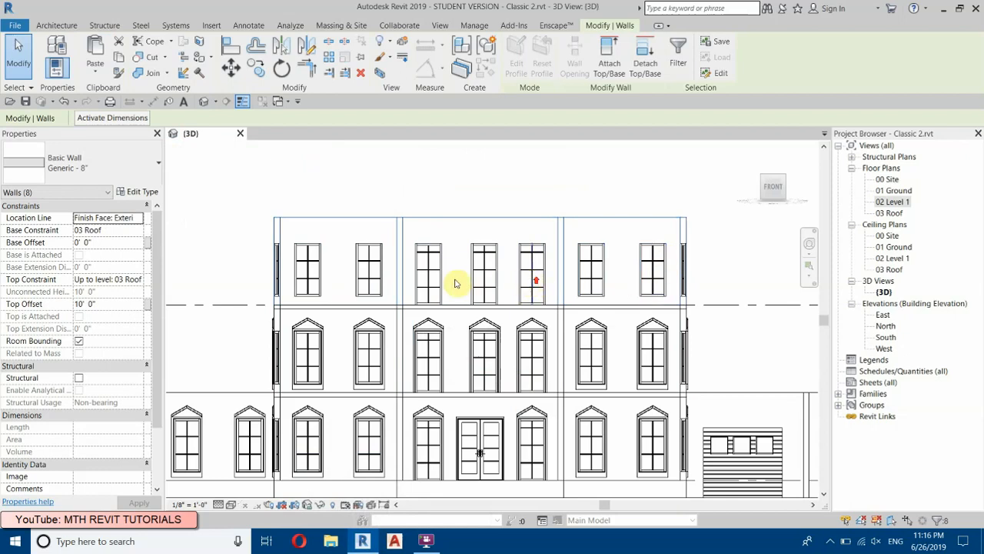
Step: Delete all the storefront curtain-wall windows from the copied walls above the 03 Roof level
{"action": "scroll", "coordinate": [285, 222], "scroll_direction": "up", "scroll_amount": 3}
{"action": "left_click", "coordinate": [207, 252]}
{"action": "scroll", "coordinate": [208, 253], "scroll_direction": "down", "scroll_amount": 1}
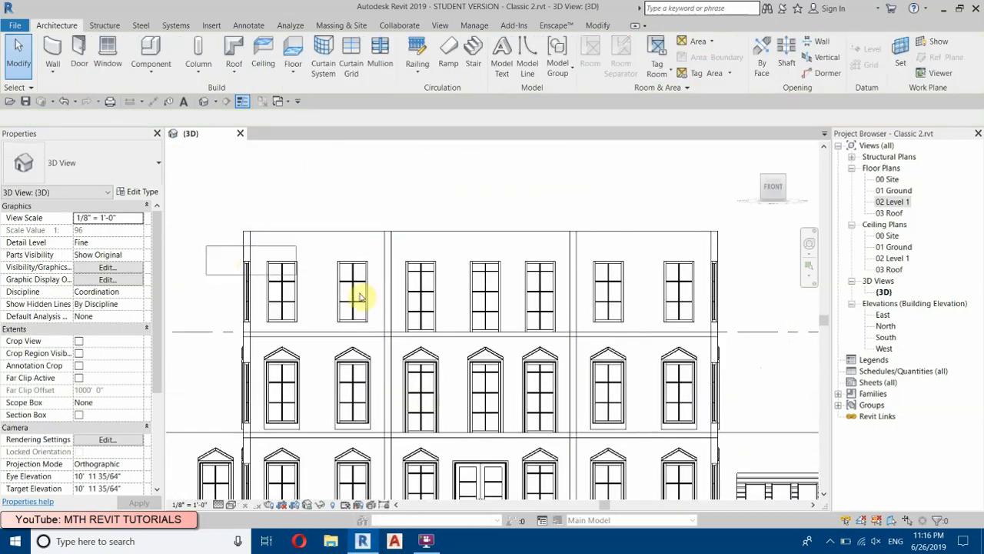
{"action": "left_click", "coordinate": [730, 335]}
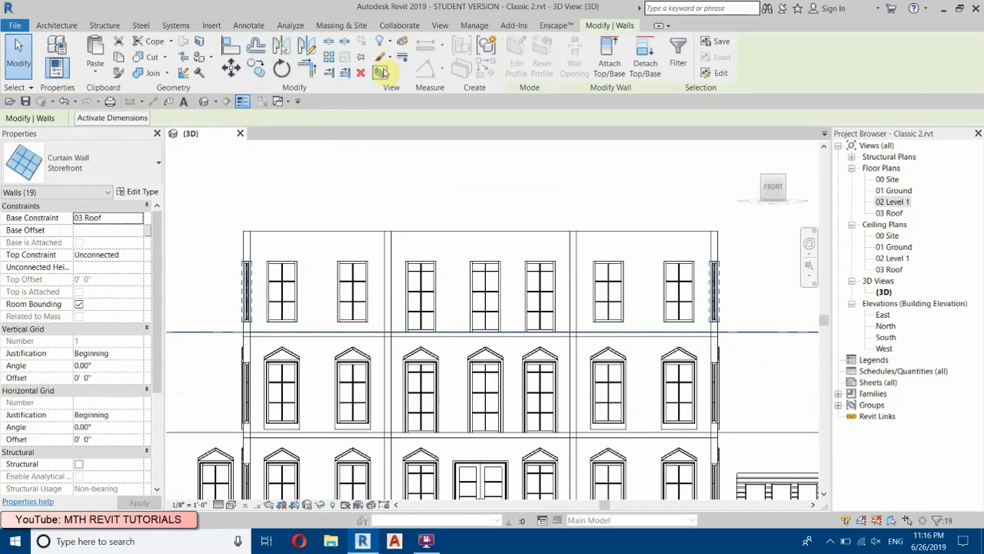
{"action": "key", "text": "Escape"}
Step: Set the eight walls above 03 Roof to an Unconnected top constraint with a height of 3'
{"action": "left_click_drag", "start_coordinate": [736, 225], "coordinate": [231, 283]}
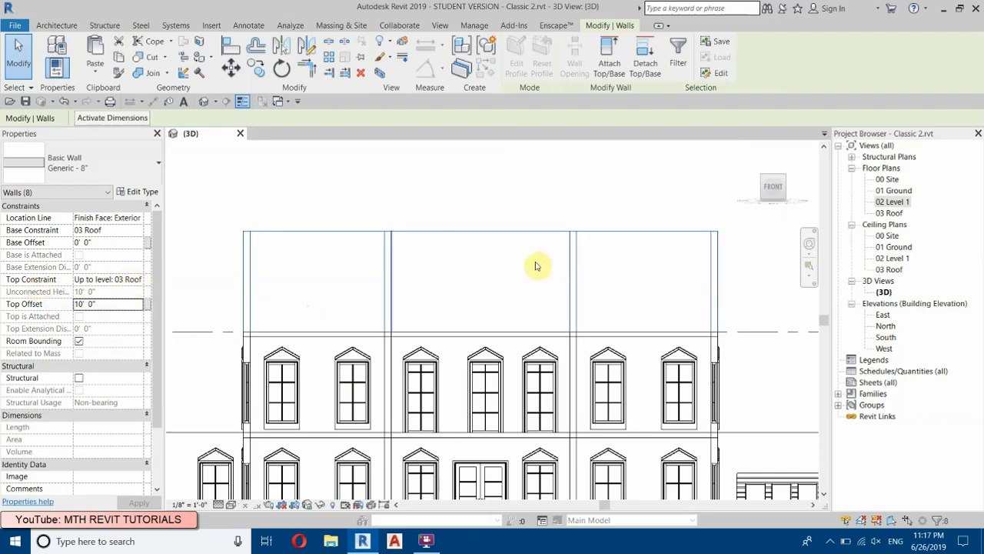
{"action": "left_click", "coordinate": [115, 281]}
{"action": "left_click", "coordinate": [140, 280]}
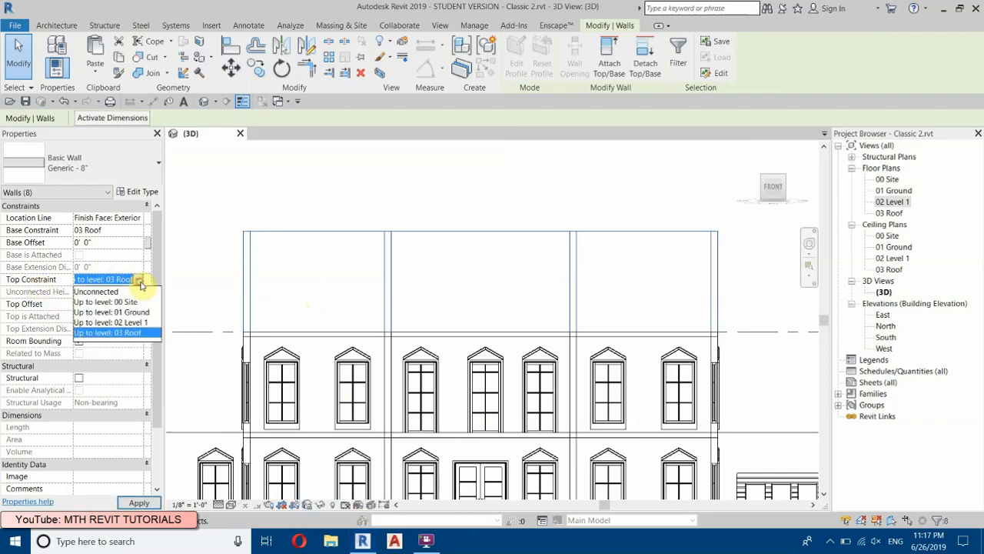
{"action": "left_click", "coordinate": [95, 292]}
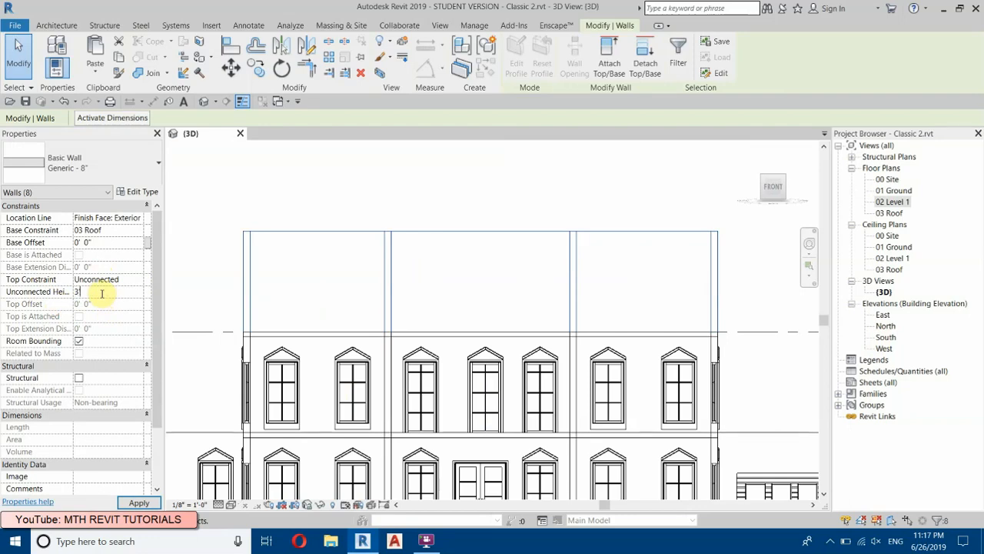
{"action": "left_click", "coordinate": [418, 211]}
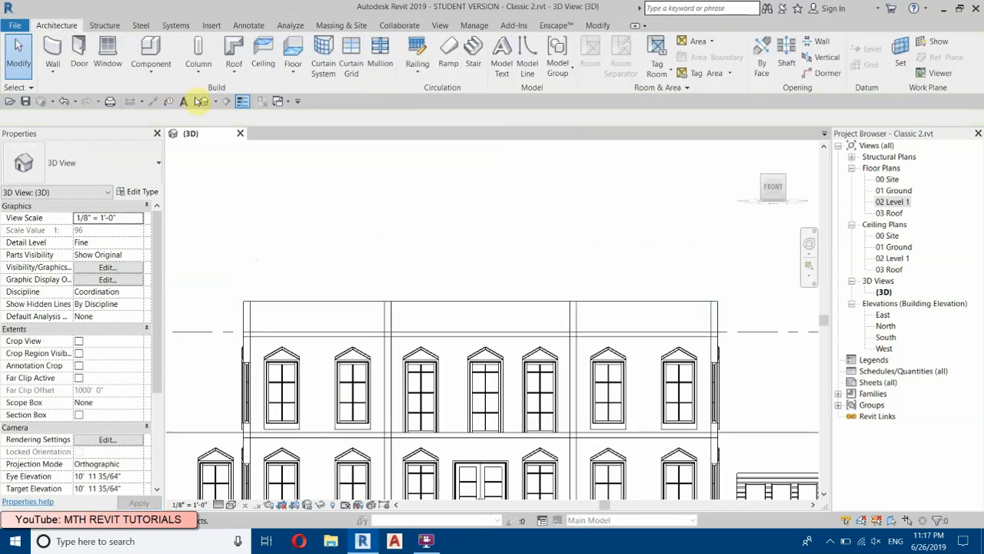
Step: Return the 3D view to a corner view in shaded style and examine the parapet around the roof slab
{"action": "left_click", "coordinate": [767, 195]}
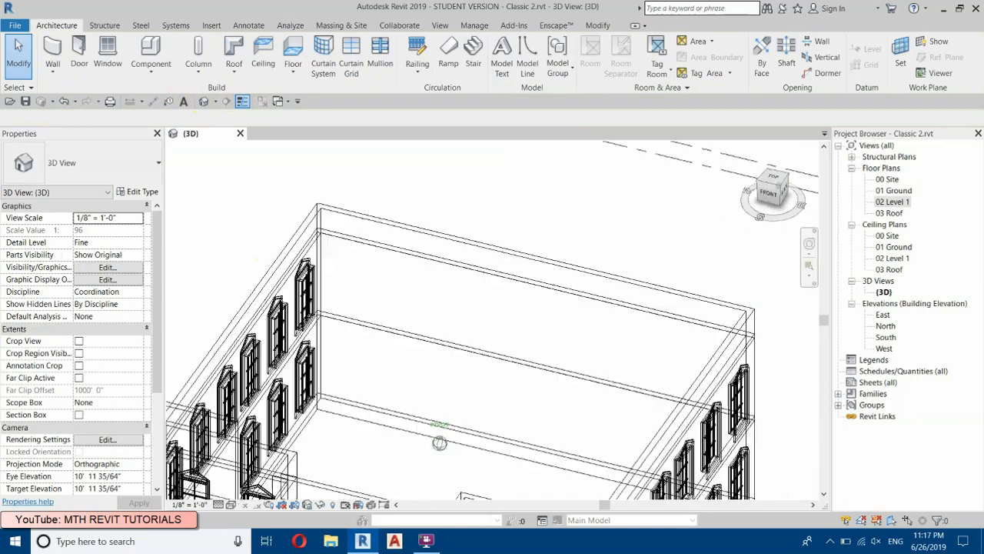
{"action": "left_click", "coordinate": [229, 505]}
{"action": "left_click", "coordinate": [246, 465]}
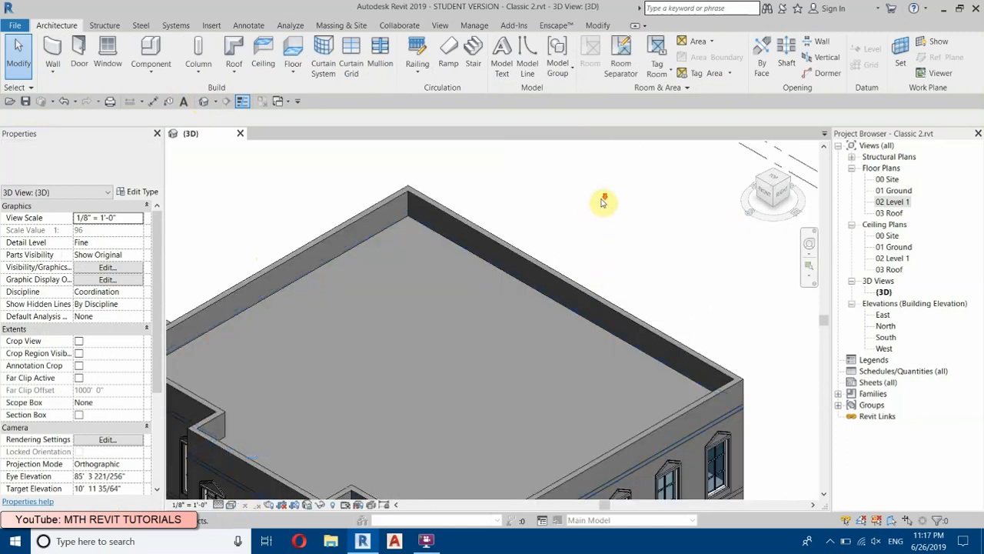
{"action": "scroll", "coordinate": [603, 200], "scroll_direction": "down", "scroll_amount": 4}
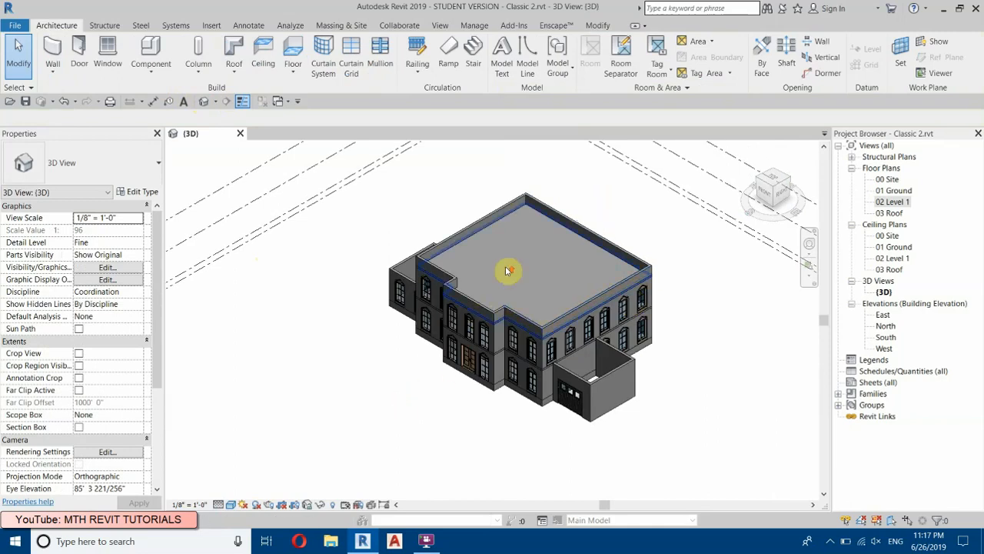
{"action": "middle_click_drag", "start_coordinate": [503, 270], "coordinate": [734, 419], "text": "shift"}
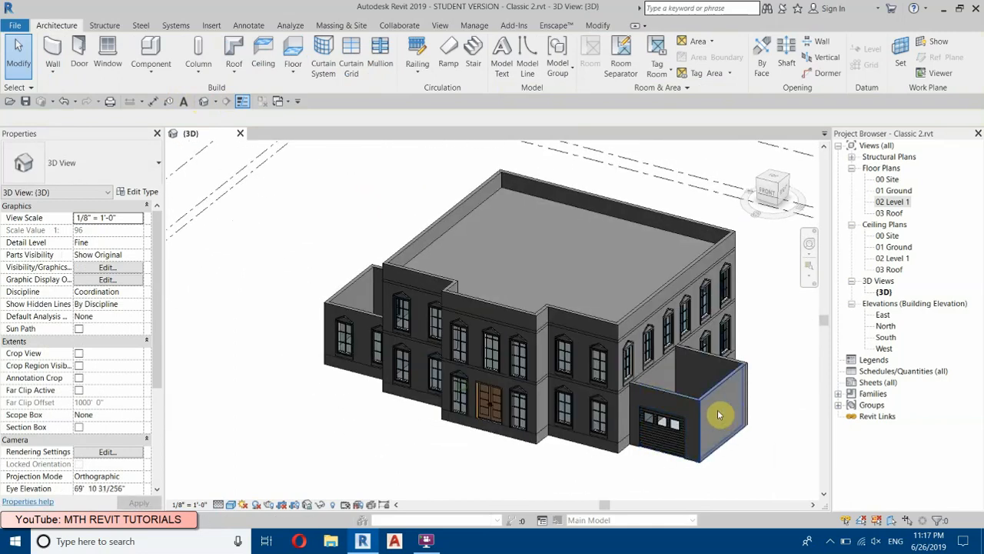
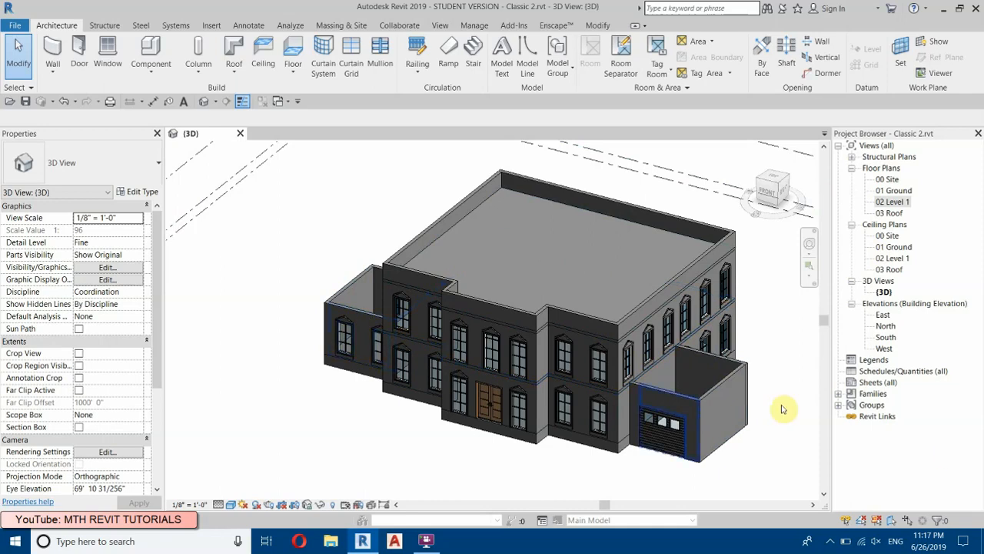
Step: Start a footprint roof in the 00 Site floor plan and assign it to the 02 Level 1 level
{"action": "double_click", "coordinate": [890, 179]}
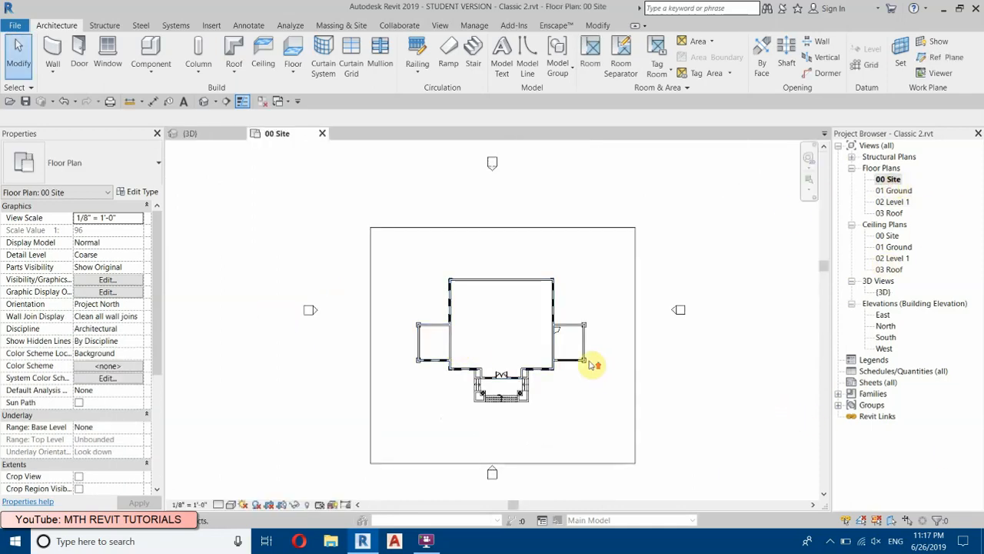
{"action": "scroll", "coordinate": [565, 307], "scroll_direction": "up", "scroll_amount": 3}
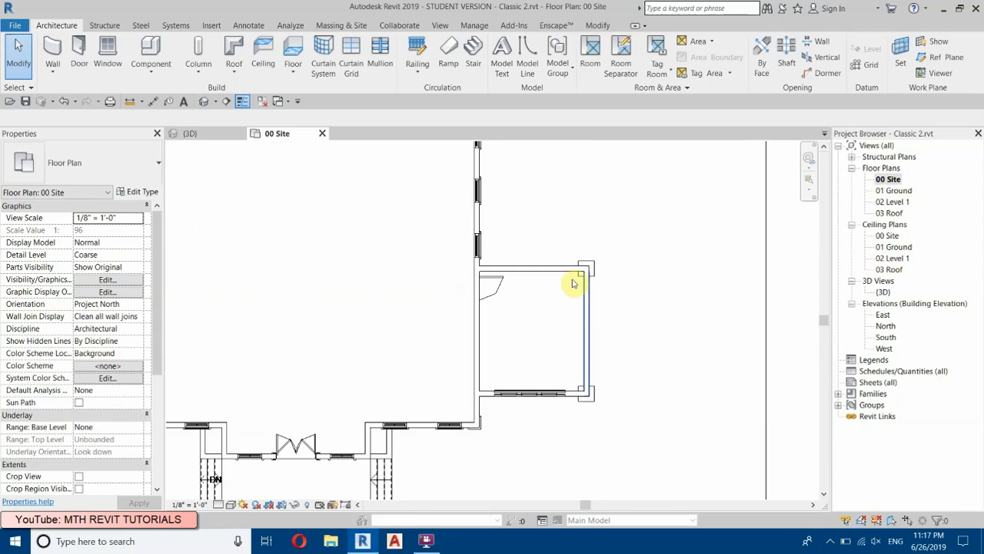
{"action": "left_click", "coordinate": [235, 51]}
{"action": "left_click", "coordinate": [463, 281]}
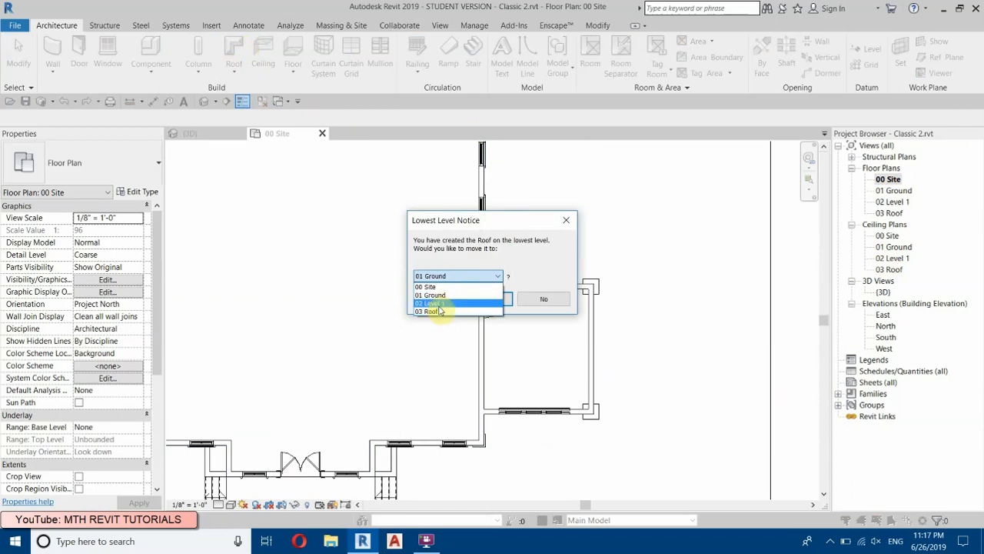
{"action": "left_click", "coordinate": [435, 305]}
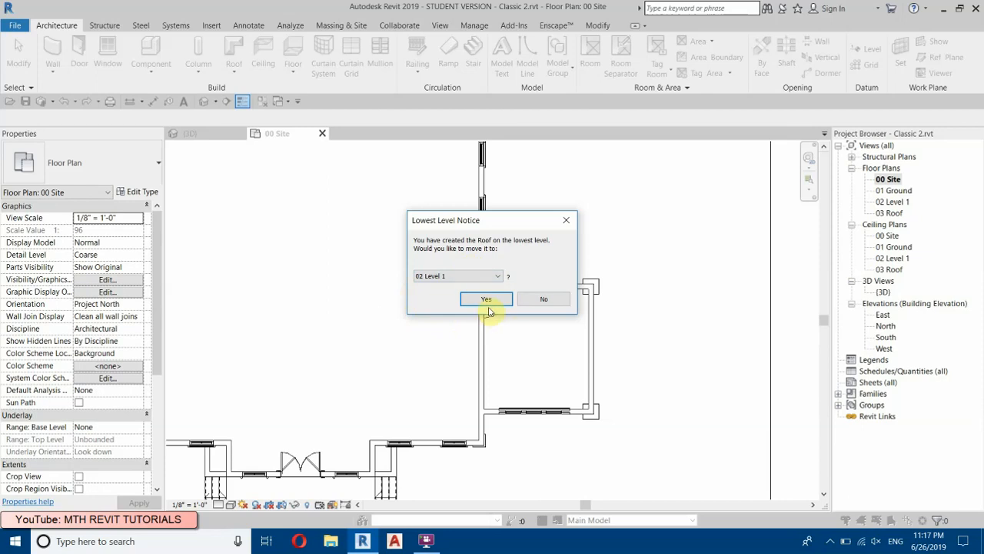
{"action": "left_click", "coordinate": [497, 300]}
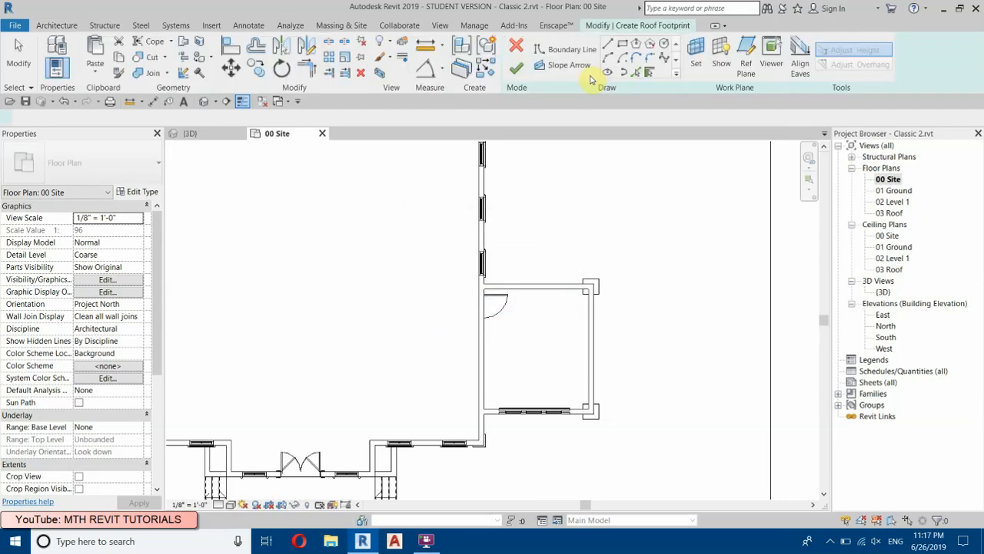
Step: Sketch a rectangular sloped boundary, about 13'-4" by 15'-4", over the garage wing and finish the roof footprint
{"action": "scroll", "coordinate": [596, 289], "scroll_direction": "up", "scroll_amount": 2}
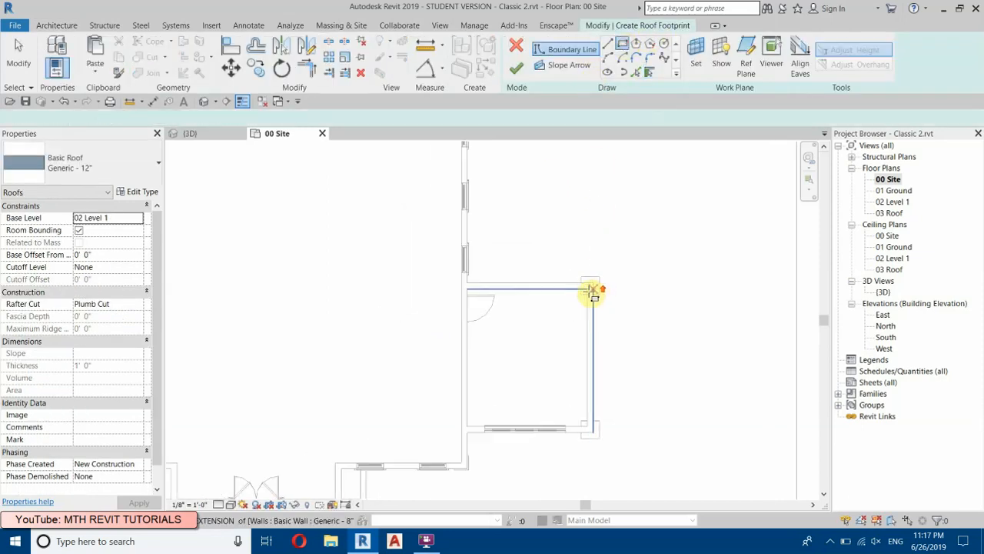
{"action": "scroll", "coordinate": [580, 306], "scroll_direction": "down", "scroll_amount": 1}
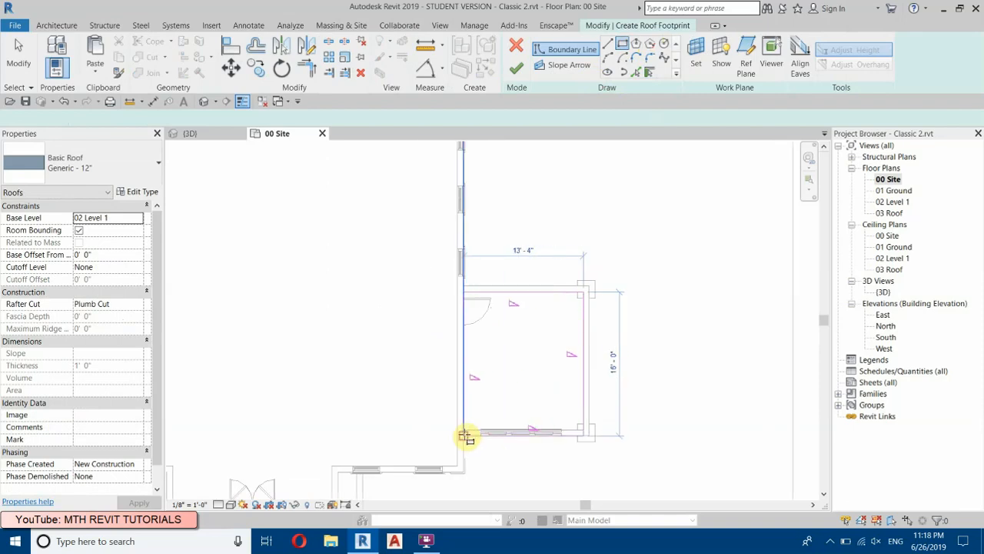
{"action": "left_click", "coordinate": [465, 432]}
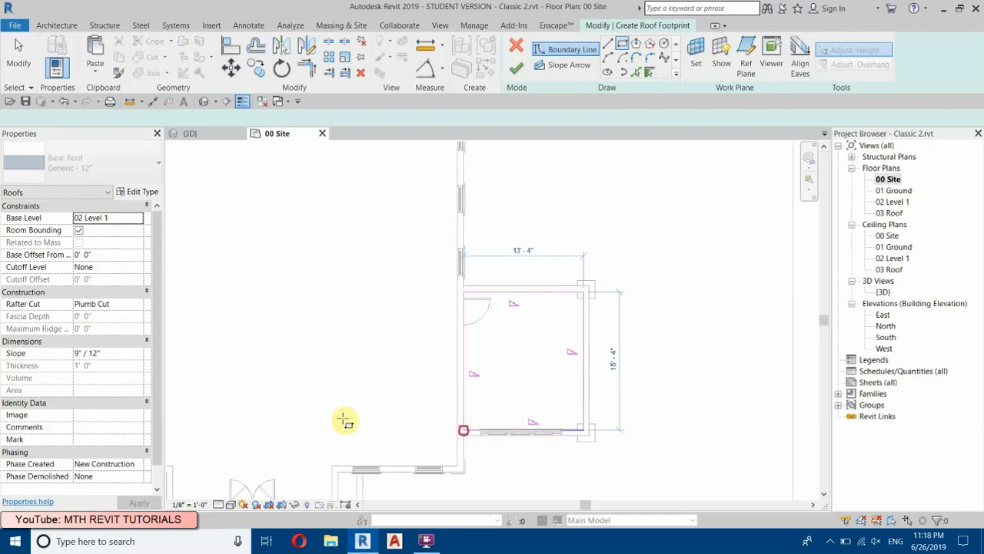
{"action": "right_click", "coordinate": [626, 195]}
{"action": "left_click", "coordinate": [651, 202]}
{"action": "left_click", "coordinate": [666, 209]}
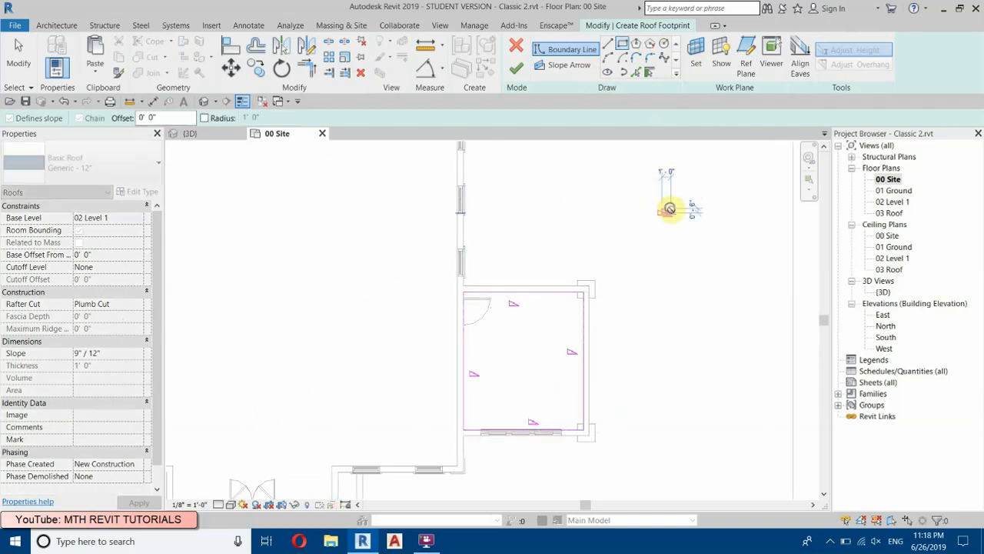
{"action": "right_click", "coordinate": [674, 212]}
{"action": "left_click", "coordinate": [692, 219]}
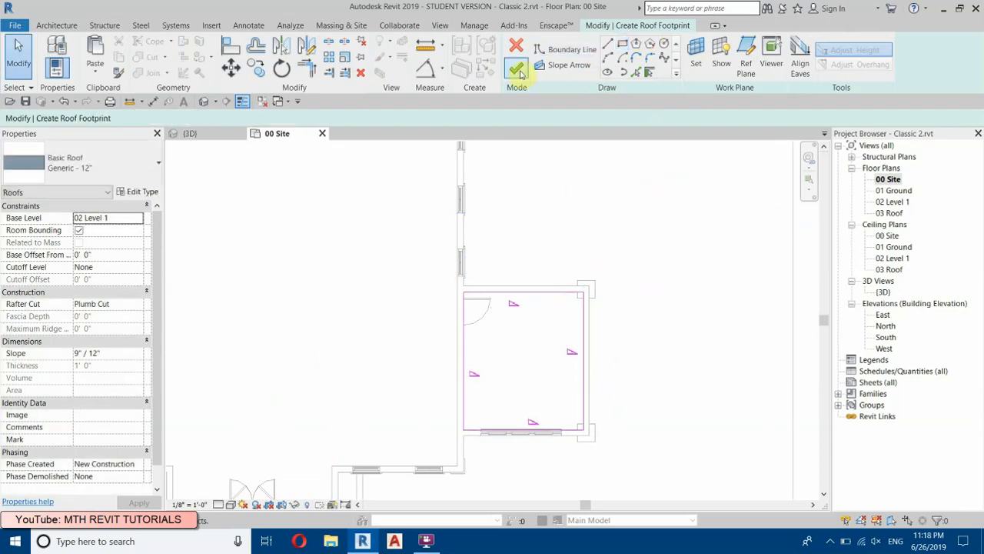
{"action": "left_click", "coordinate": [517, 69]}
Step: In the 3D view, set the structural layer thickness of the garage's Generic - 12" roof type to 6"
{"action": "left_click", "coordinate": [203, 101]}
{"action": "scroll", "coordinate": [732, 369], "scroll_direction": "up", "scroll_amount": 5}
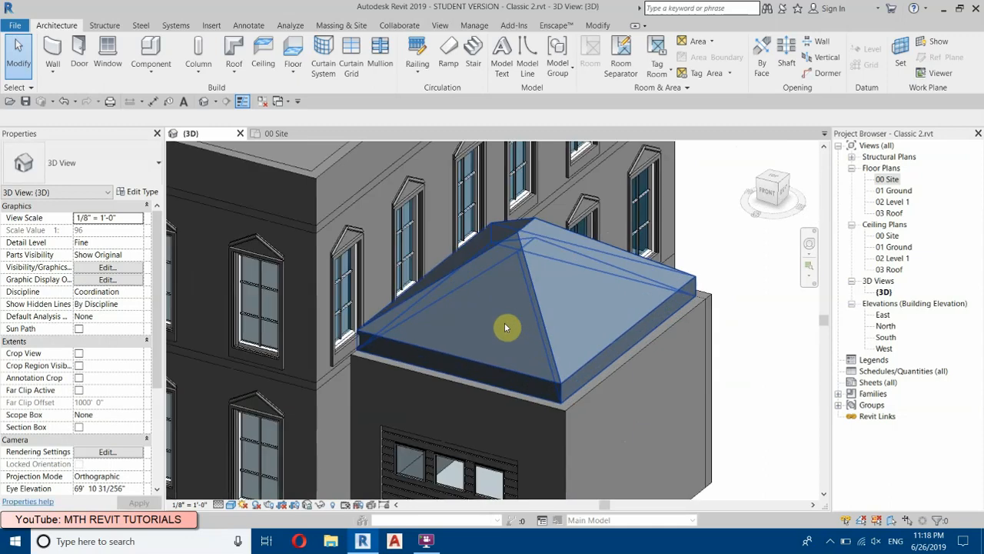
{"action": "left_click", "coordinate": [538, 303]}
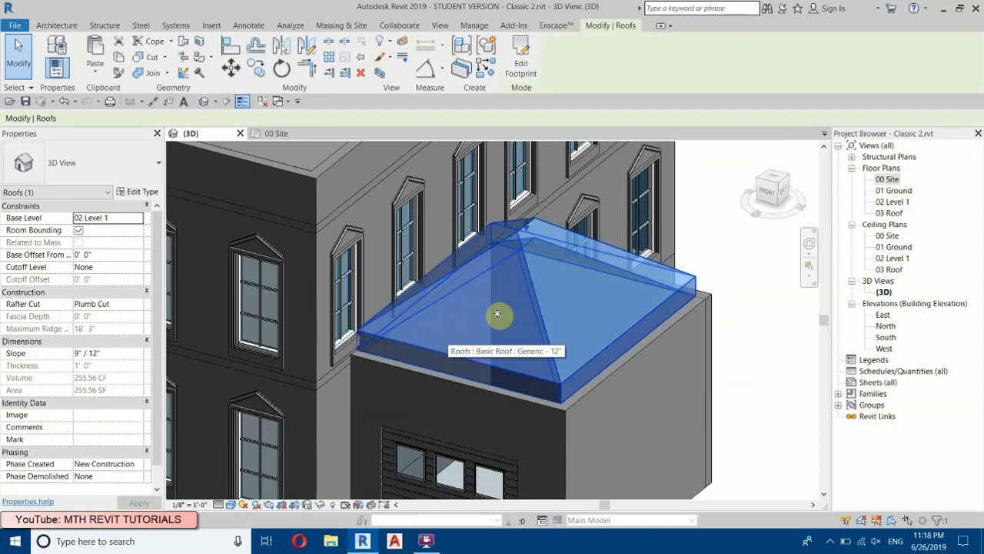
{"action": "left_click", "coordinate": [131, 192]}
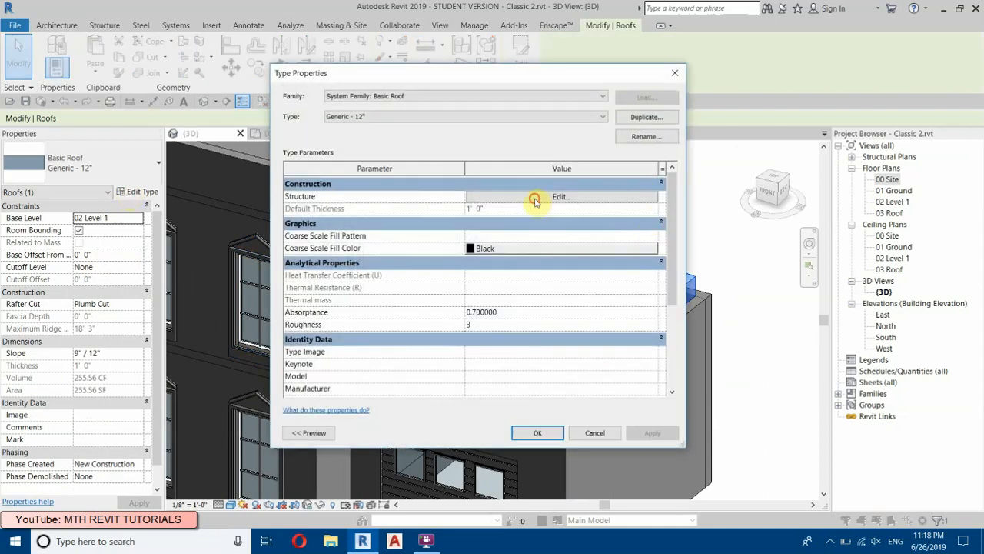
{"action": "left_click", "coordinate": [635, 193]}
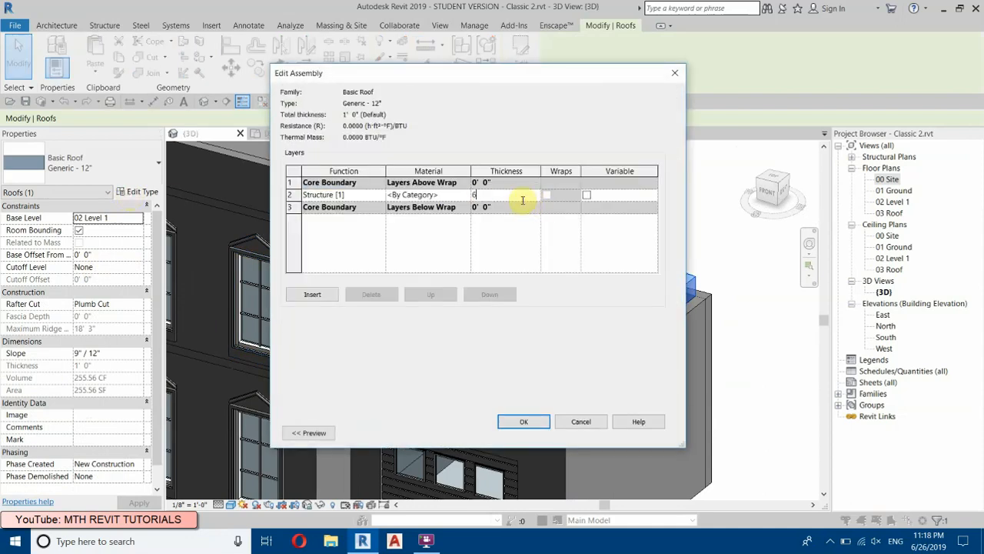
{"action": "left_click", "coordinate": [519, 426]}
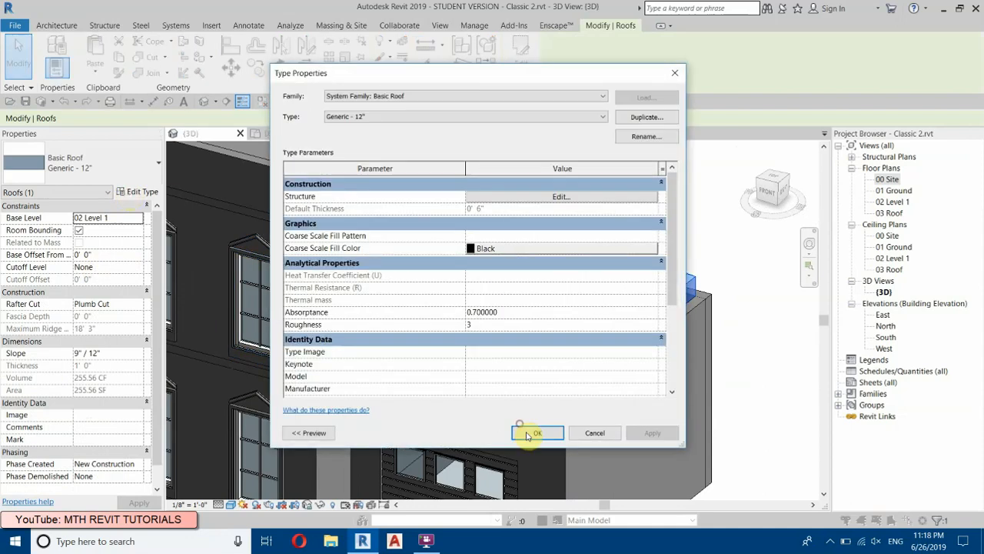
{"action": "left_click", "coordinate": [540, 430]}
{"action": "left_click", "coordinate": [750, 315]}
Step: Lower the garage roof's ridge in the front view to a maximum ridge height of about 15' 5"
{"action": "scroll", "coordinate": [609, 307], "scroll_direction": "down", "scroll_amount": 3}
{"action": "middle_click_drag", "start_coordinate": [663, 308], "coordinate": [622, 334], "text": "shift"}
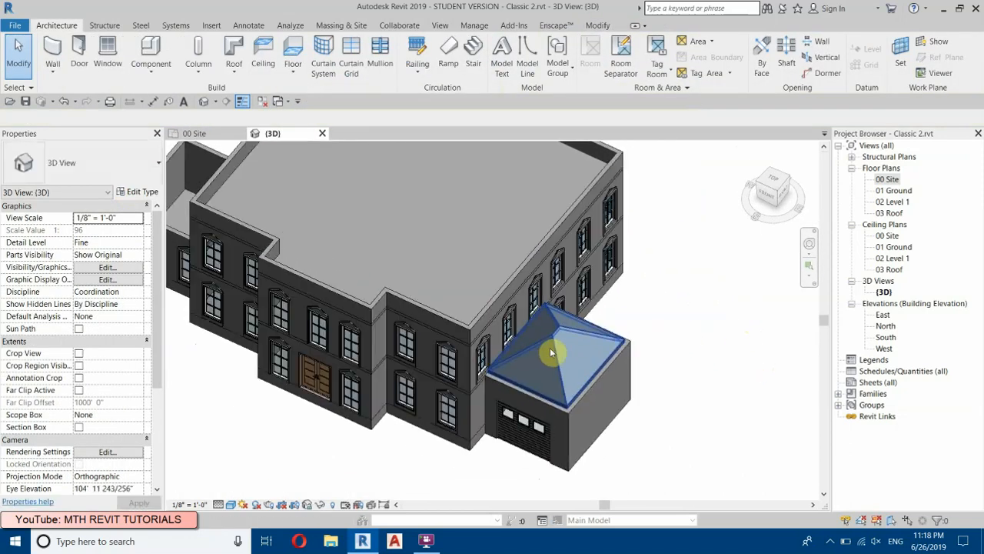
{"action": "left_click", "coordinate": [766, 194]}
{"action": "scroll", "coordinate": [544, 284], "scroll_direction": "up", "scroll_amount": 8}
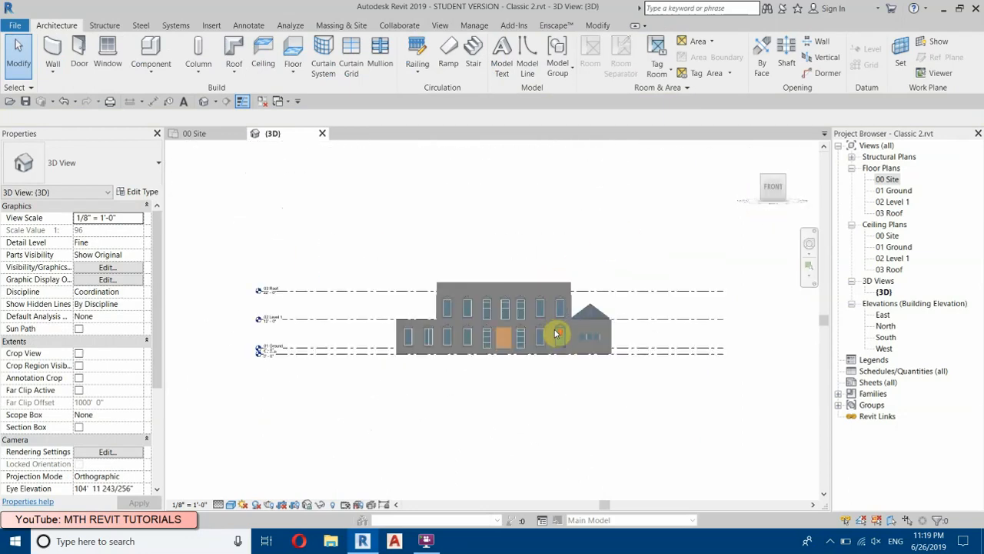
{"action": "left_click", "coordinate": [592, 306]}
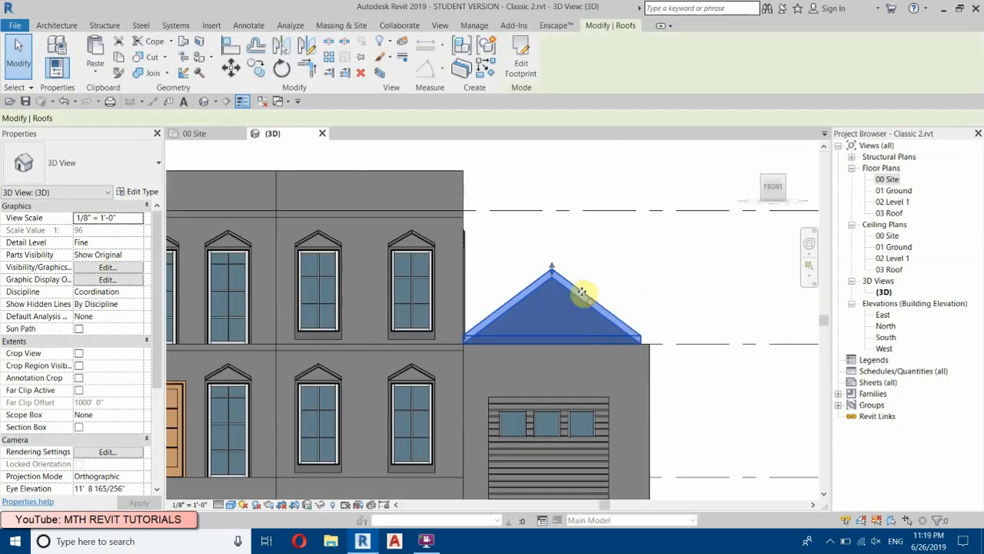
{"action": "scroll", "coordinate": [522, 271], "scroll_direction": "up", "scroll_amount": 4}
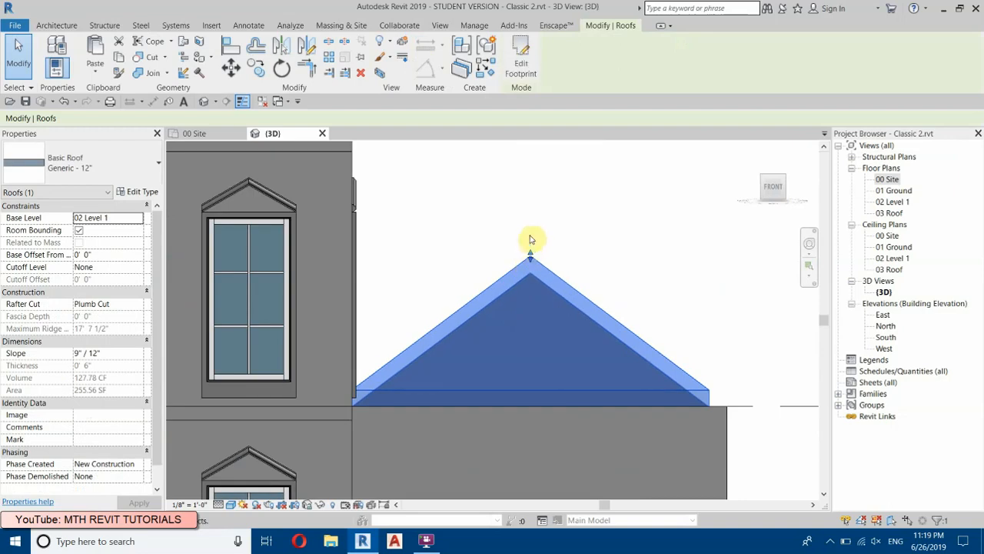
{"action": "scroll", "coordinate": [529, 265], "scroll_direction": "up", "scroll_amount": 1}
{"action": "left_click_drag", "start_coordinate": [529, 264], "coordinate": [530, 282]}
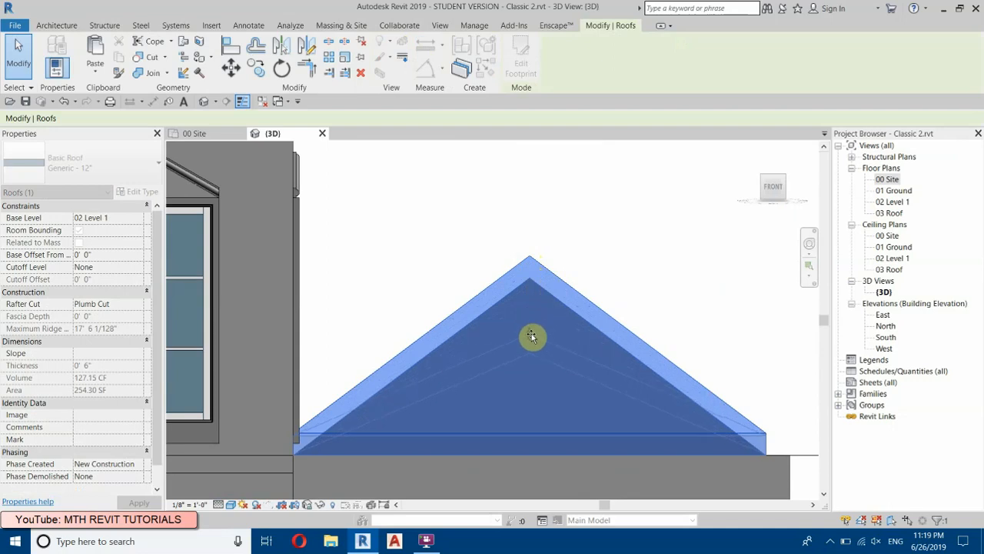
{"action": "left_click_drag", "start_coordinate": [531, 336], "coordinate": [531, 336]}
{"action": "left_click", "coordinate": [531, 234]}
{"action": "scroll", "coordinate": [531, 236], "scroll_direction": "down", "scroll_amount": 5}
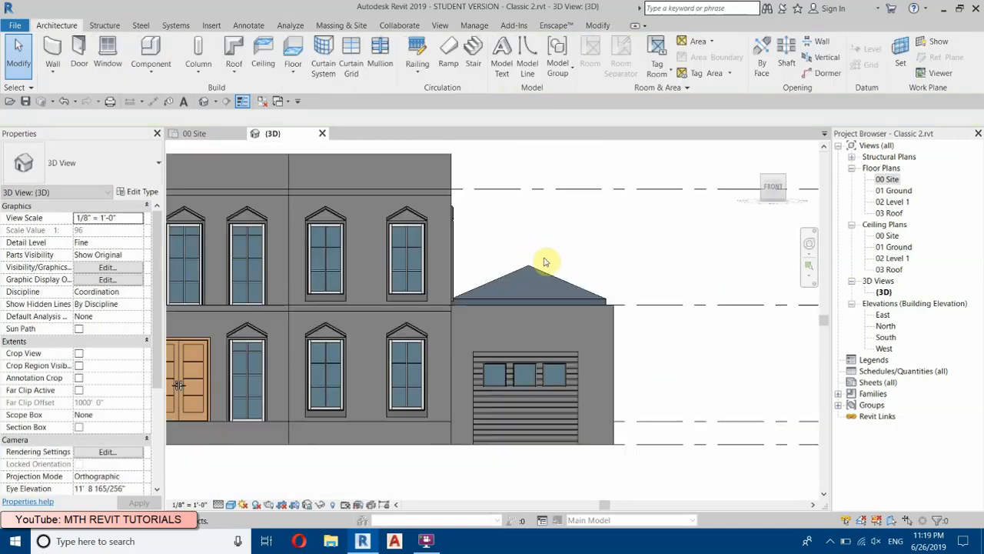
{"action": "scroll", "coordinate": [561, 267], "scroll_direction": "down", "scroll_amount": 2}
{"action": "scroll", "coordinate": [584, 326], "scroll_direction": "up", "scroll_amount": 3}
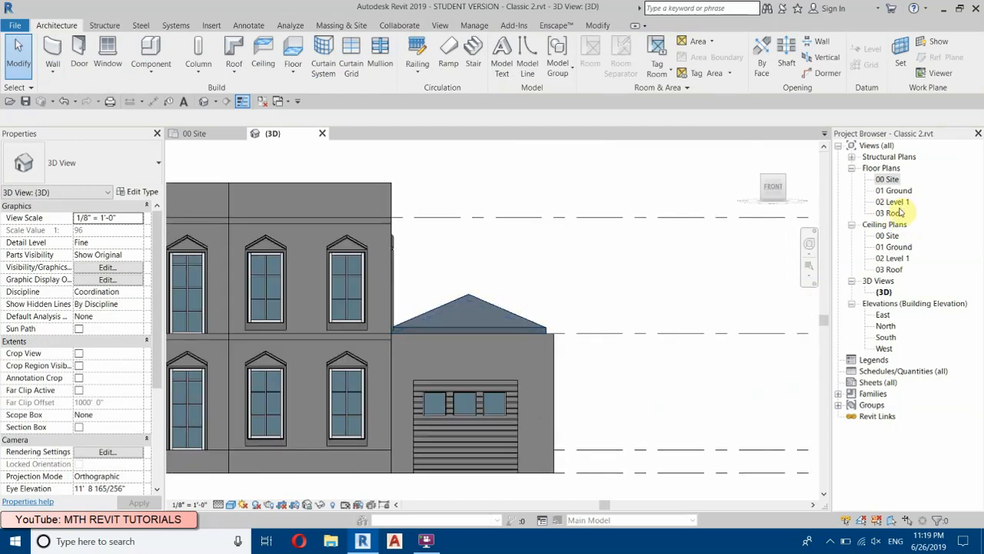
Step: In the 02 Level 1 floor plan, copy the garage roof onto the wing on the opposite side of the house
{"action": "double_click", "coordinate": [898, 179]}
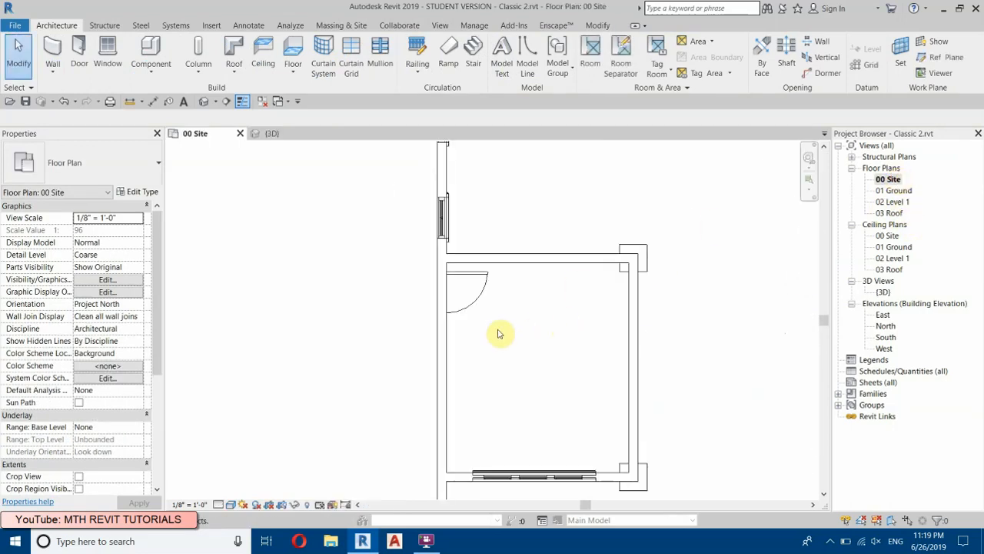
{"action": "double_click", "coordinate": [898, 202]}
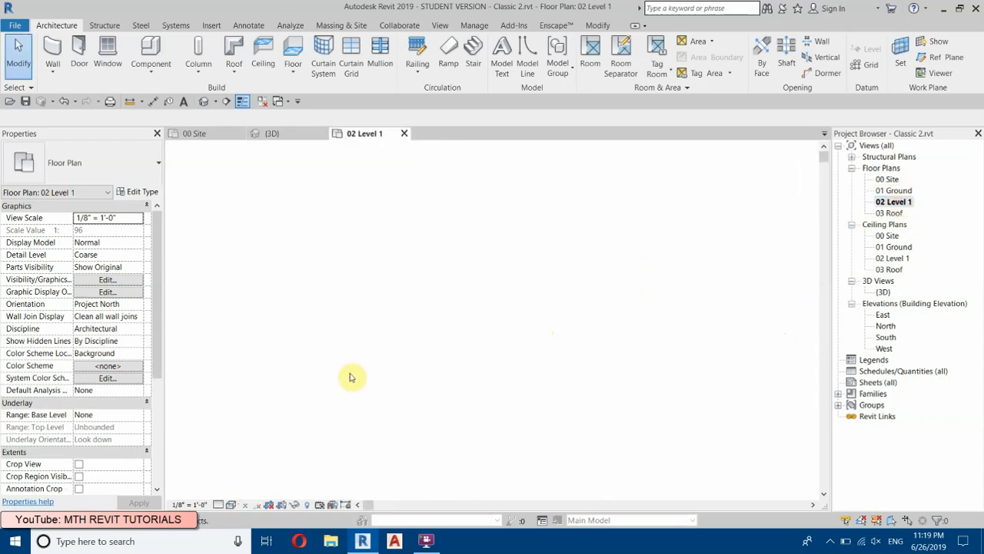
{"action": "left_click", "coordinate": [536, 312]}
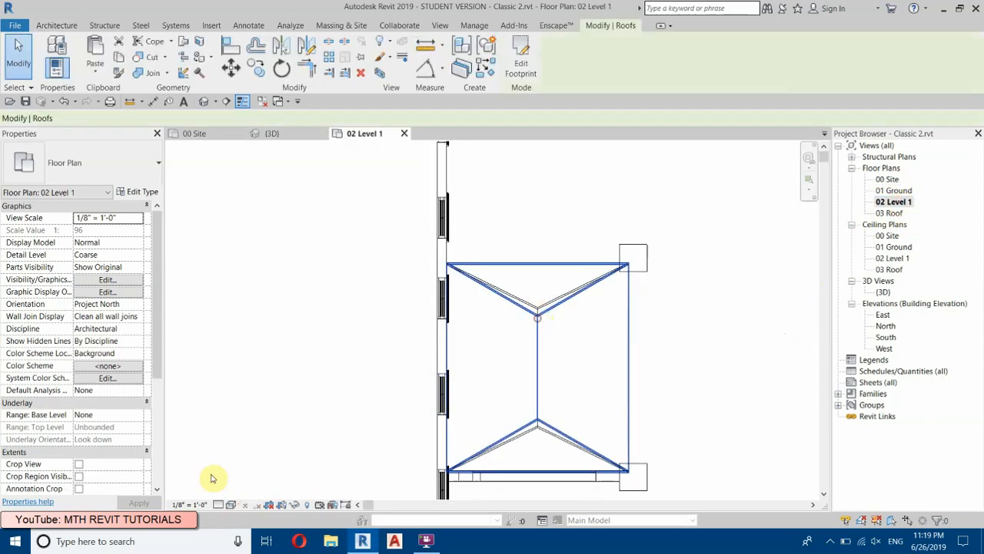
{"action": "left_click", "coordinate": [256, 71]}
{"action": "left_click", "coordinate": [637, 256]}
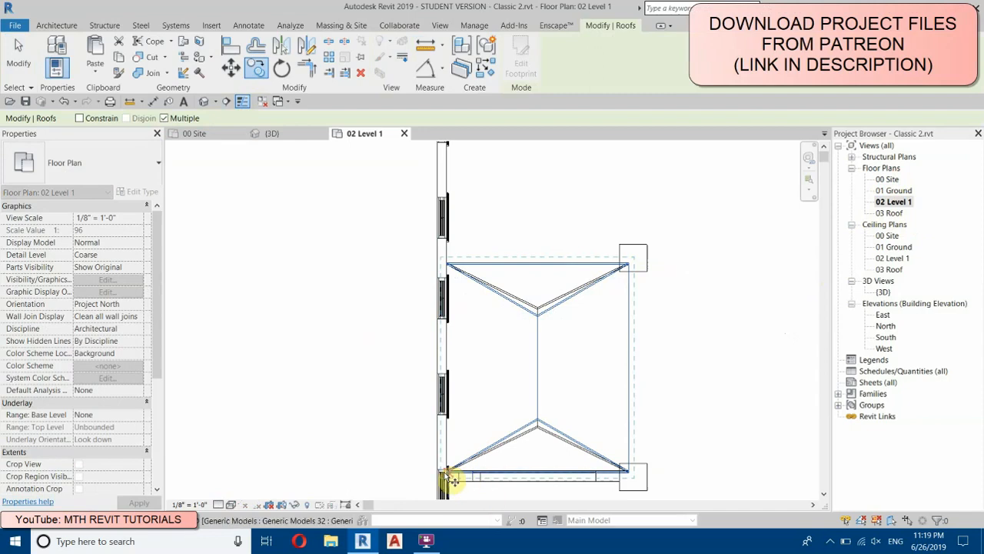
{"action": "scroll", "coordinate": [453, 480], "scroll_direction": "up", "scroll_amount": 5}
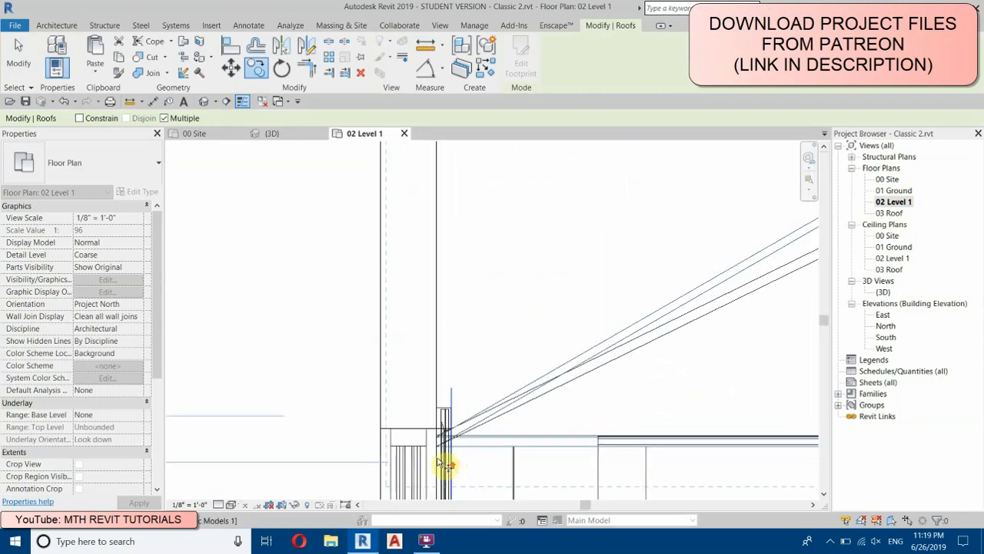
{"action": "middle_click_drag", "start_coordinate": [433, 439], "coordinate": [684, 400]}
{"action": "scroll", "coordinate": [684, 400], "scroll_direction": "down", "scroll_amount": 5}
{"action": "scroll", "coordinate": [369, 408], "scroll_direction": "up", "scroll_amount": 2}
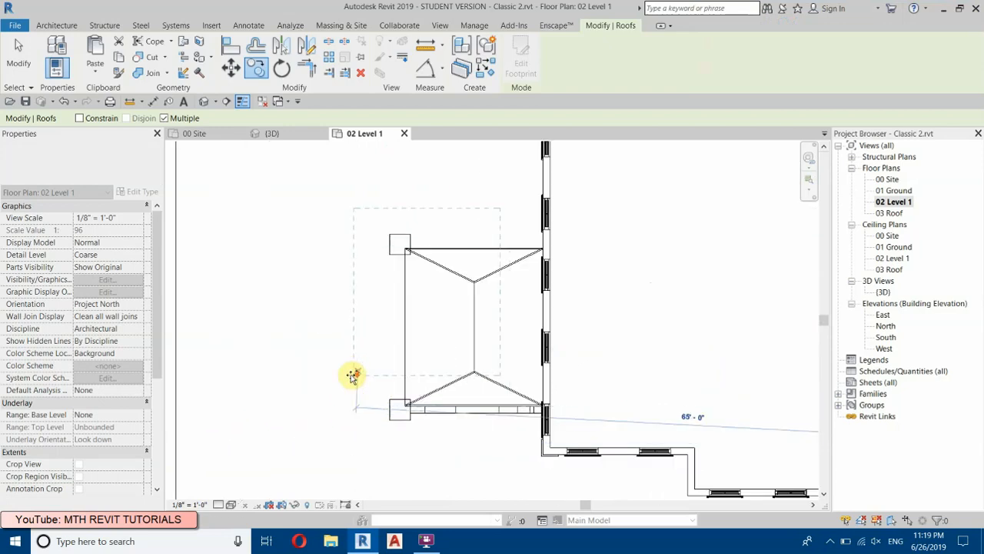
{"action": "right_click", "coordinate": [543, 275]}
{"action": "left_click", "coordinate": [607, 281]}
{"action": "middle_click_drag", "start_coordinate": [650, 290], "coordinate": [477, 296]}
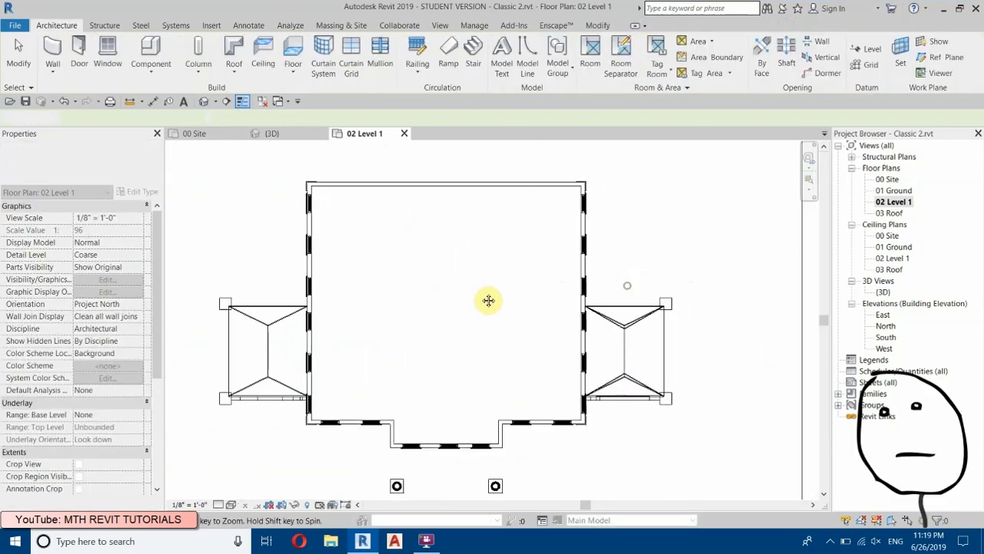
Step: Mirror a copy of the garage roof onto the opposite wing across a vertical axis through the middle of the house
{"action": "left_click", "coordinate": [615, 336]}
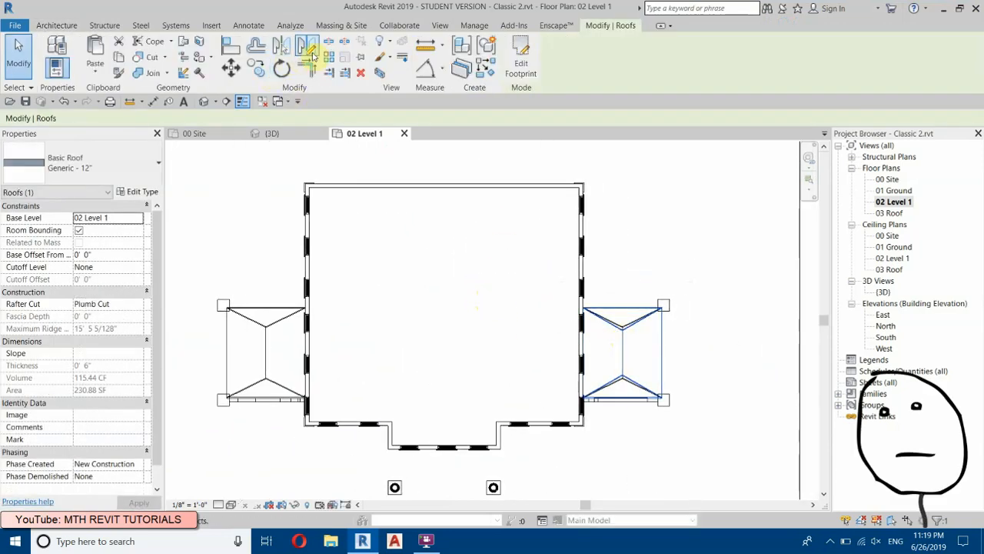
{"action": "left_click", "coordinate": [310, 51]}
{"action": "left_click", "coordinate": [444, 187]}
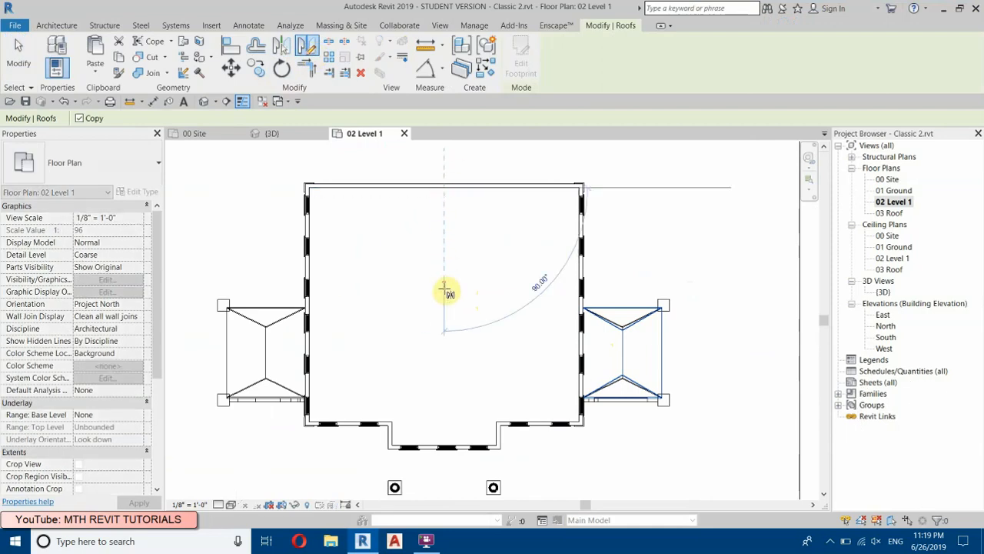
{"action": "left_click", "coordinate": [444, 291]}
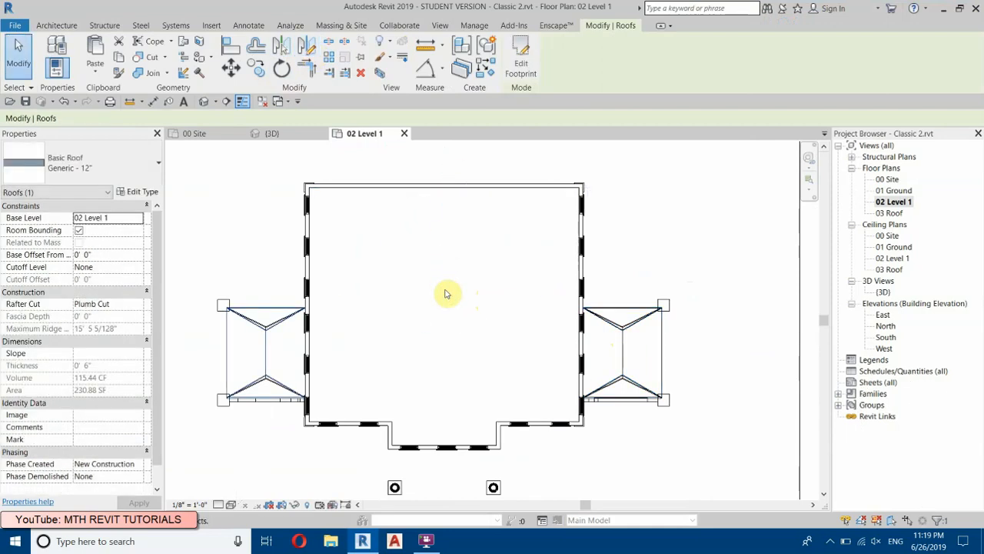
Step: Close the inactive views, return to the 3D view and examine the hip roofs over both side wings
{"action": "left_click", "coordinate": [262, 106]}
{"action": "left_click", "coordinate": [206, 103]}
{"action": "scroll", "coordinate": [420, 250], "scroll_direction": "down", "scroll_amount": 2}
{"action": "scroll", "coordinate": [346, 206], "scroll_direction": "up", "scroll_amount": 3}
{"action": "left_click", "coordinate": [481, 286]}
{"action": "middle_click_drag", "start_coordinate": [482, 284], "coordinate": [571, 381], "text": "shift"}
{"action": "scroll", "coordinate": [571, 380], "scroll_direction": "up", "scroll_amount": 5}
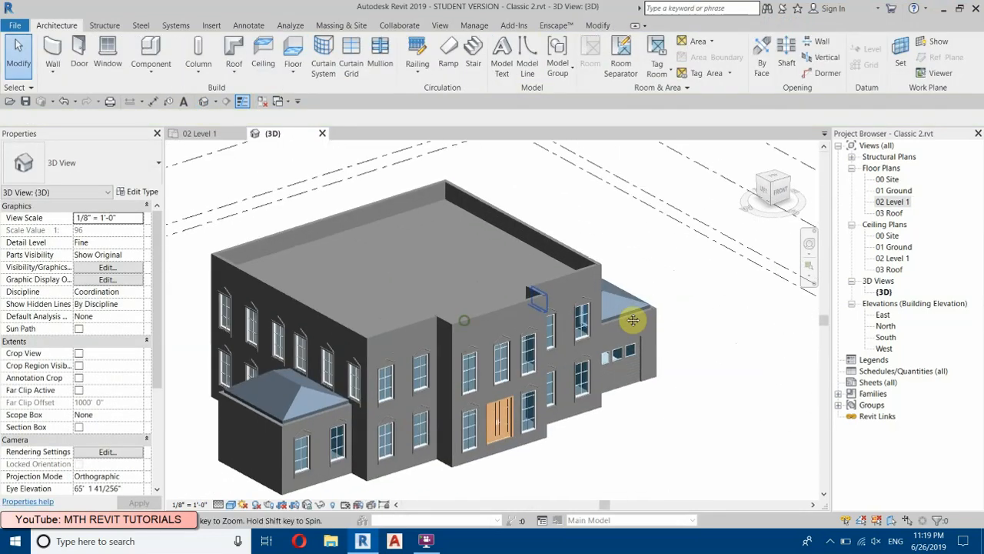
{"action": "scroll", "coordinate": [304, 455], "scroll_direction": "up", "scroll_amount": 2}
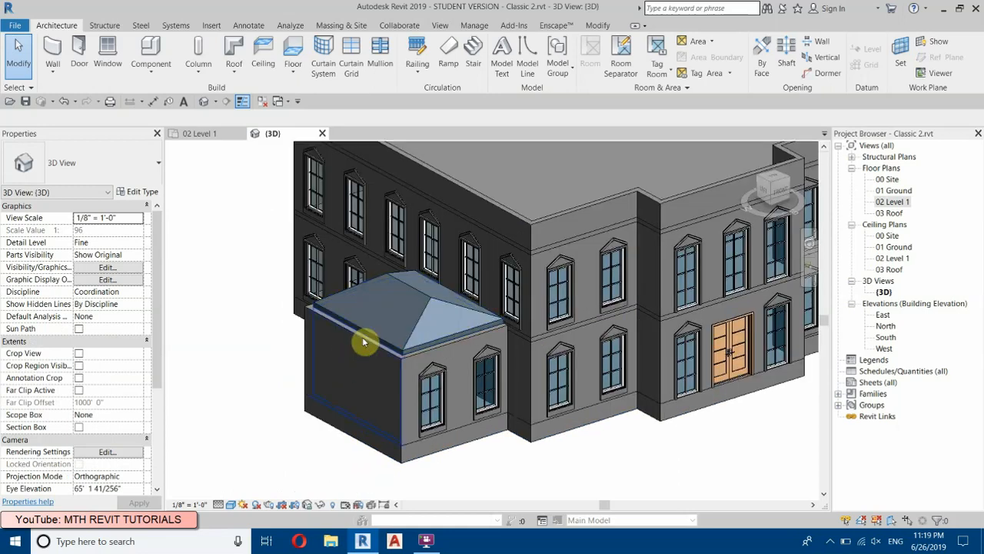
Step: Set the three outer walls of the side wing to an unconnected top constraint with a height of 12' 0"
{"action": "left_click", "coordinate": [365, 342]}
{"action": "scroll", "coordinate": [334, 325], "scroll_direction": "up", "scroll_amount": 4}
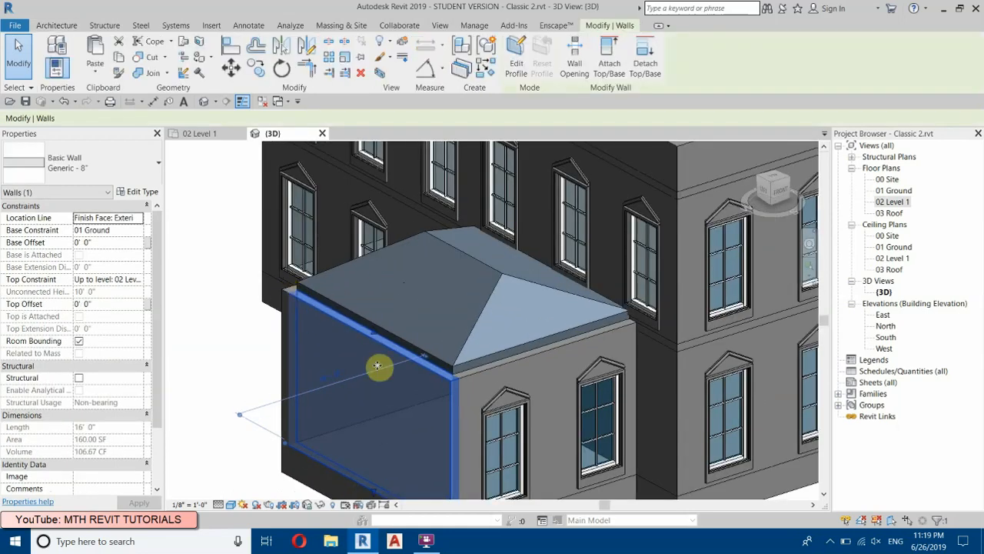
{"action": "scroll", "coordinate": [304, 292], "scroll_direction": "up", "scroll_amount": 2}
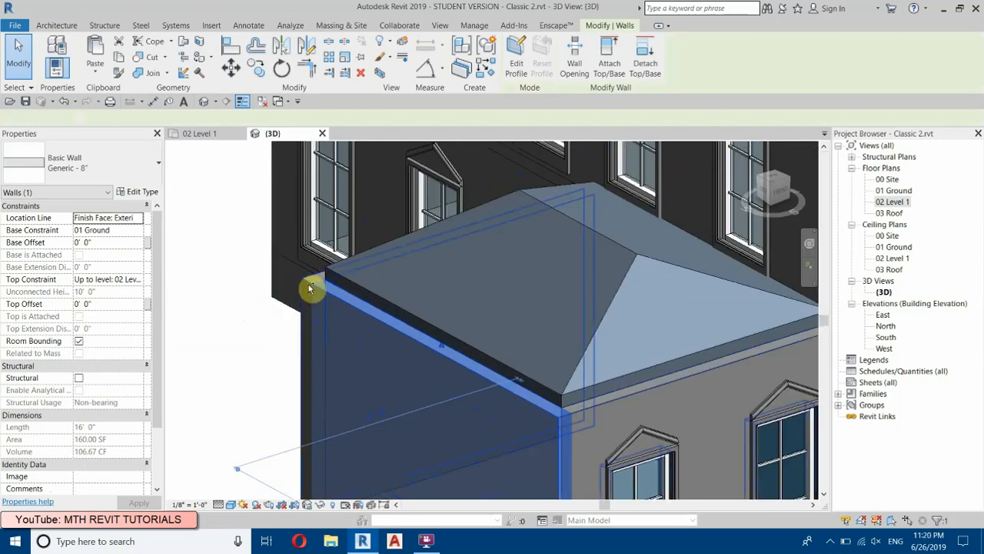
{"action": "left_click", "coordinate": [310, 288]}
{"action": "scroll", "coordinate": [305, 258], "scroll_direction": "down", "scroll_amount": 3}
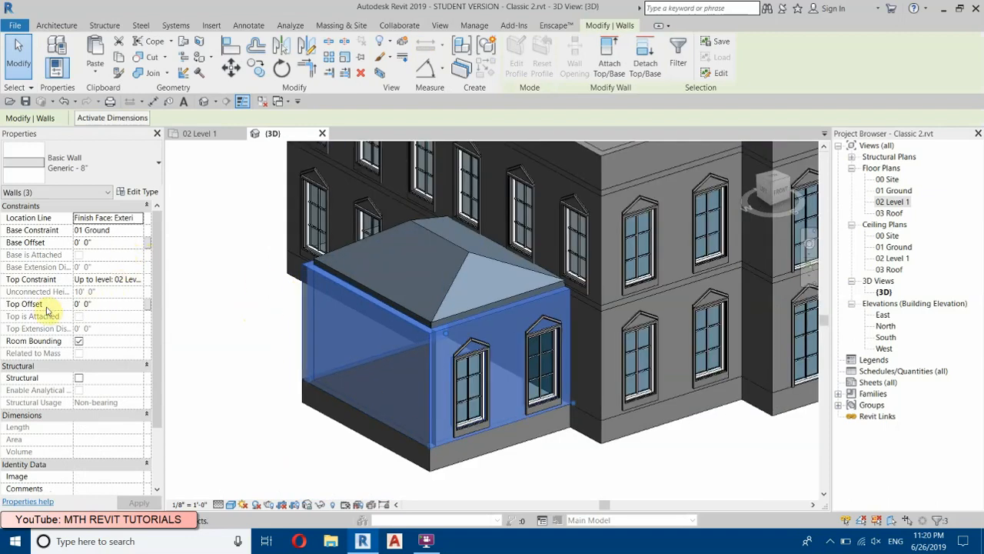
{"action": "left_click", "coordinate": [138, 280]}
{"action": "left_click", "coordinate": [104, 293]}
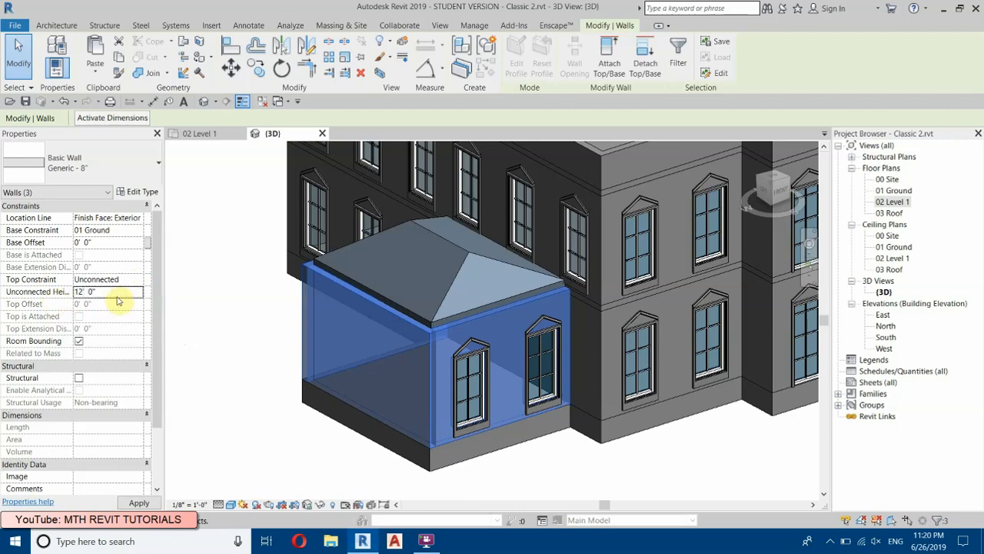
{"action": "left_click", "coordinate": [260, 459]}
Step: Open the side wing's front wall for profile editing and face the model from the front
{"action": "middle_click_drag", "start_coordinate": [418, 390], "coordinate": [279, 356], "text": "shift"}
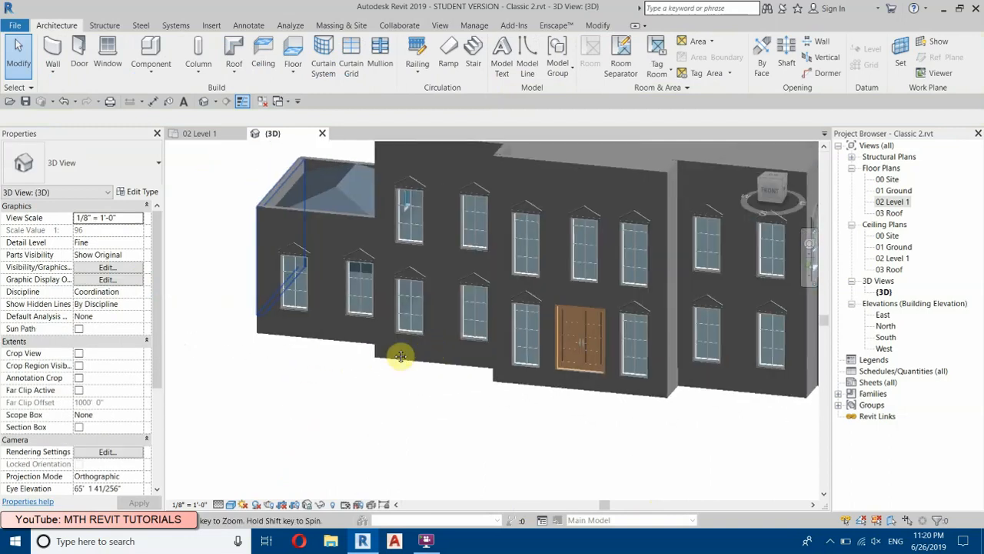
{"action": "scroll", "coordinate": [286, 202], "scroll_direction": "up", "scroll_amount": 2}
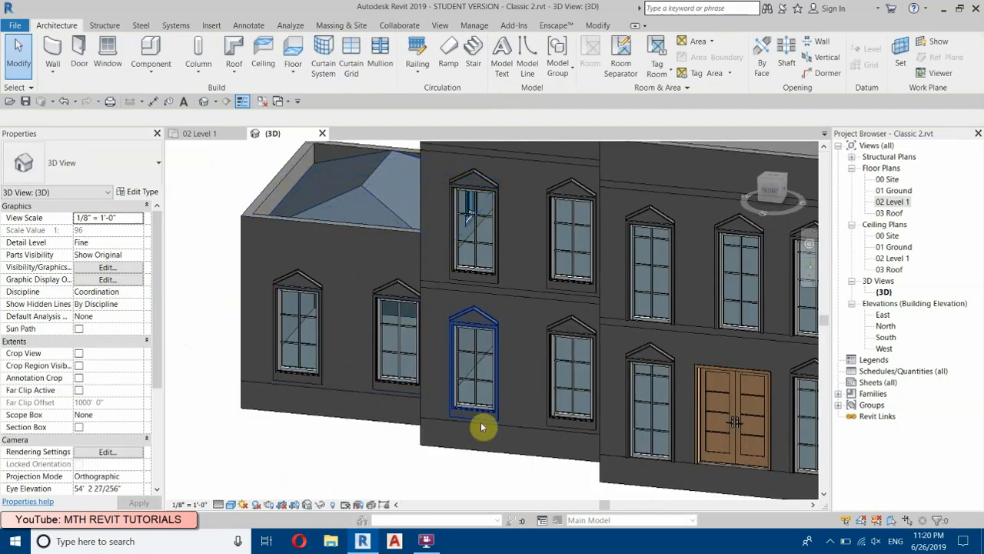
{"action": "scroll", "coordinate": [413, 274], "scroll_direction": "up", "scroll_amount": 2}
{"action": "left_click", "coordinate": [413, 275]}
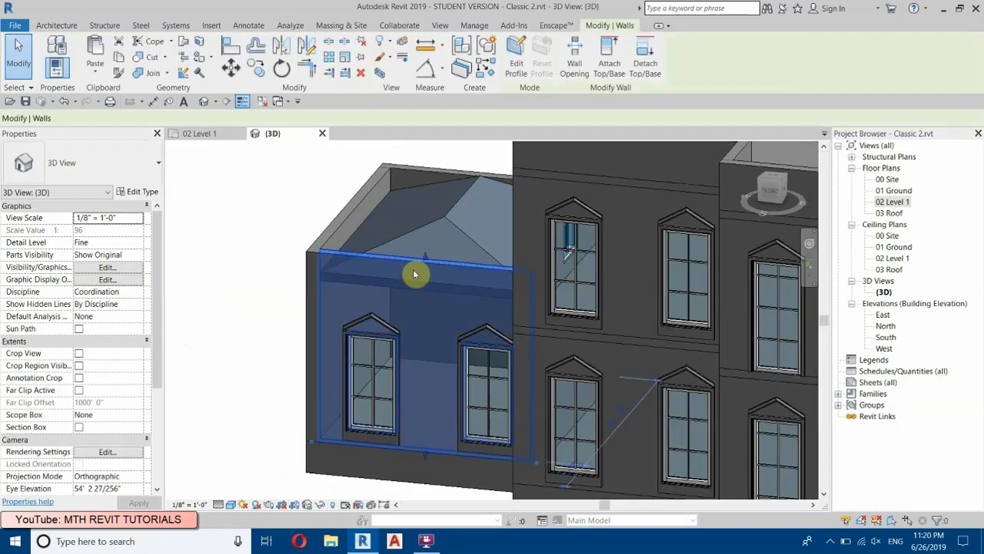
{"action": "left_click", "coordinate": [516, 62]}
{"action": "left_click", "coordinate": [771, 190]}
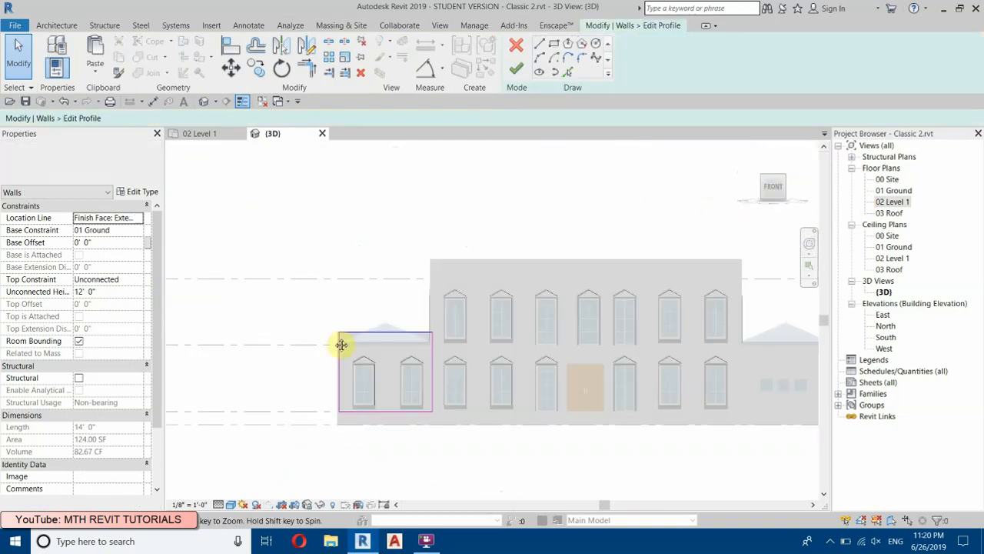
{"action": "scroll", "coordinate": [383, 343], "scroll_direction": "up", "scroll_amount": 5}
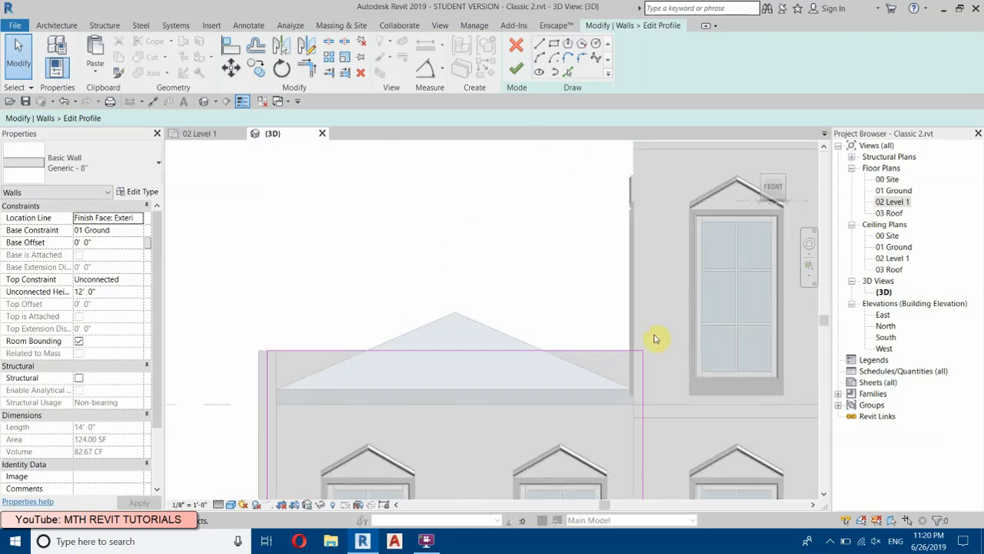
{"action": "left_click", "coordinate": [537, 46]}
{"action": "left_click", "coordinate": [642, 351]}
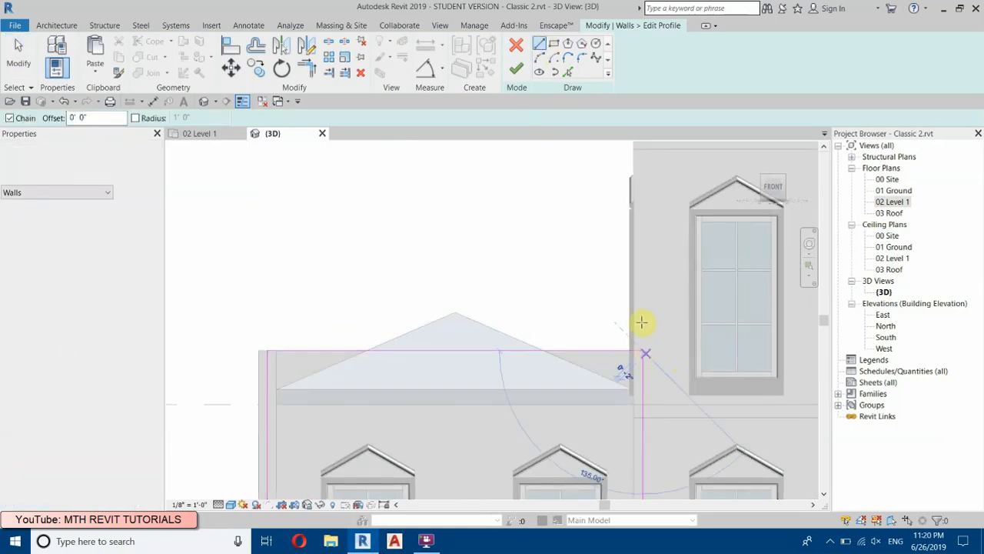
{"action": "right_click", "coordinate": [567, 246]}
{"action": "left_click", "coordinate": [581, 249]}
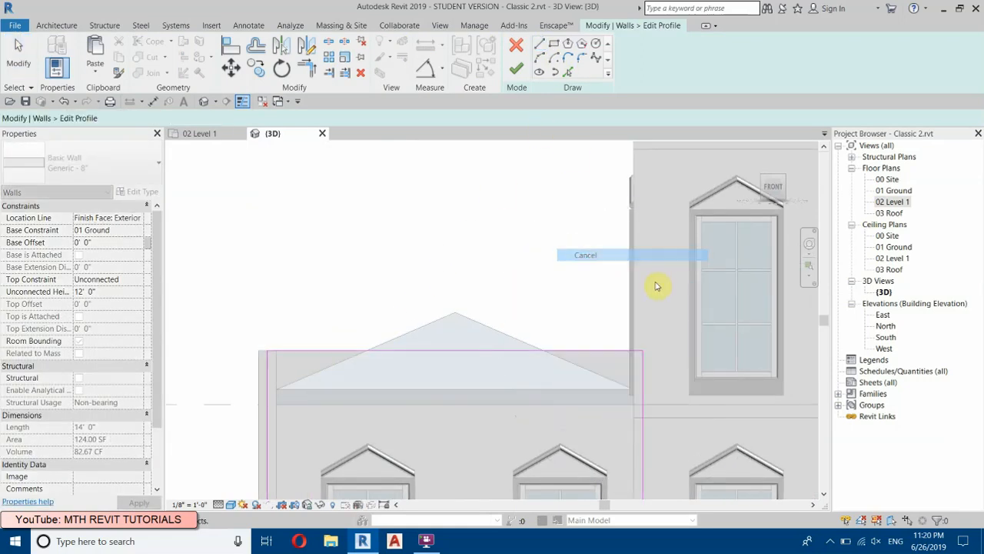
Step: Show the view in Hidden Line and move the profile's inner vertical edge to the main house's corner, removing the unsatisfied constraints
{"action": "middle_click_drag", "start_coordinate": [633, 253], "coordinate": [599, 212]}
{"action": "scroll", "coordinate": [568, 285], "scroll_direction": "up", "scroll_amount": 4}
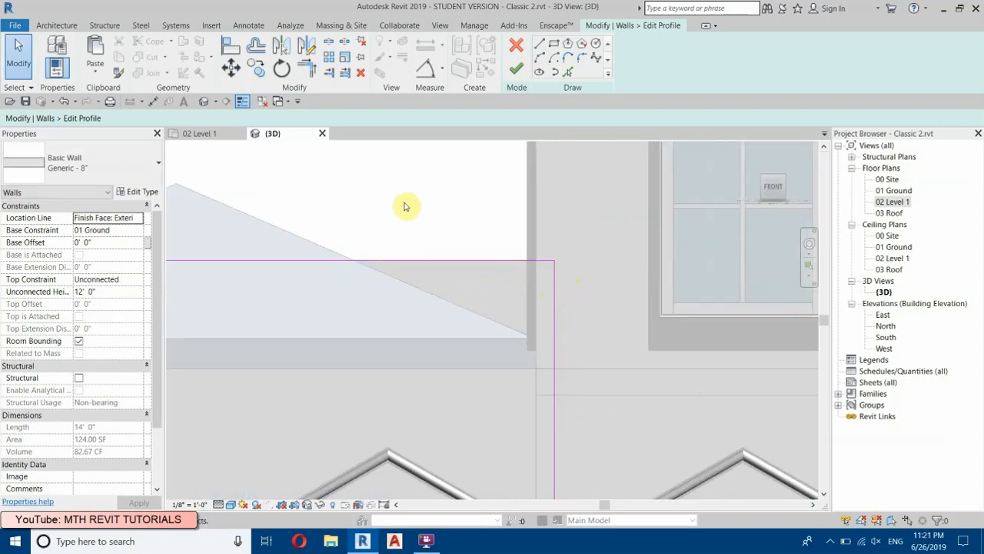
{"action": "key", "text": "h"}
{"action": "key", "text": "l"}
{"action": "mouse_move", "coordinate": [551, 308]}
{"action": "left_mouse_down"}
{"action": "mouse_move", "coordinate": [484, 303]}
{"action": "mouse_move", "coordinate": [543, 303]}
{"action": "mouse_move", "coordinate": [531, 303]}
{"action": "mouse_move", "coordinate": [554, 290]}
{"action": "left_mouse_up"}
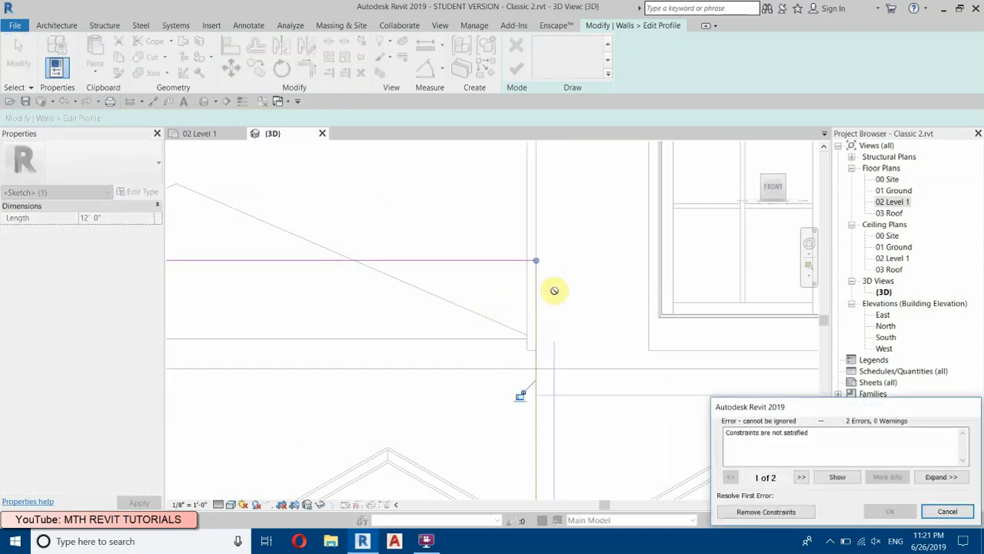
{"action": "left_click", "coordinate": [771, 513]}
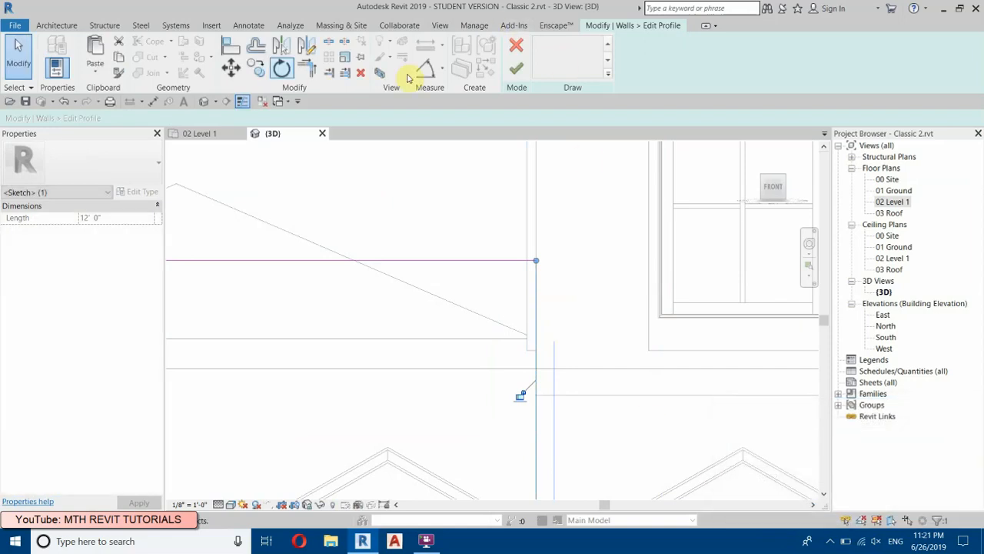
Step: Sketch a raised block 0' 10" wide and 1' 2" high on the profile's top corner next to the main house
{"action": "left_click", "coordinate": [539, 44]}
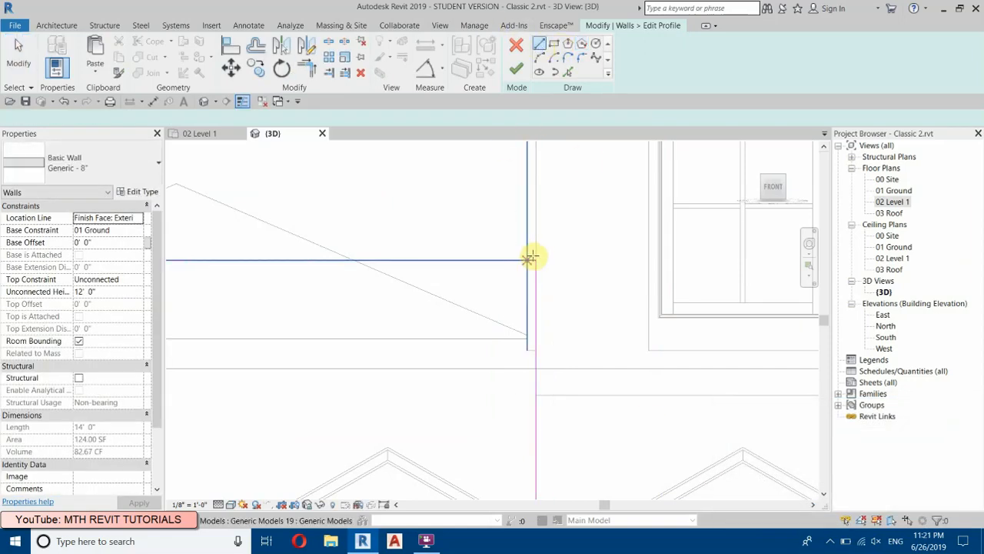
{"action": "left_click", "coordinate": [536, 260]}
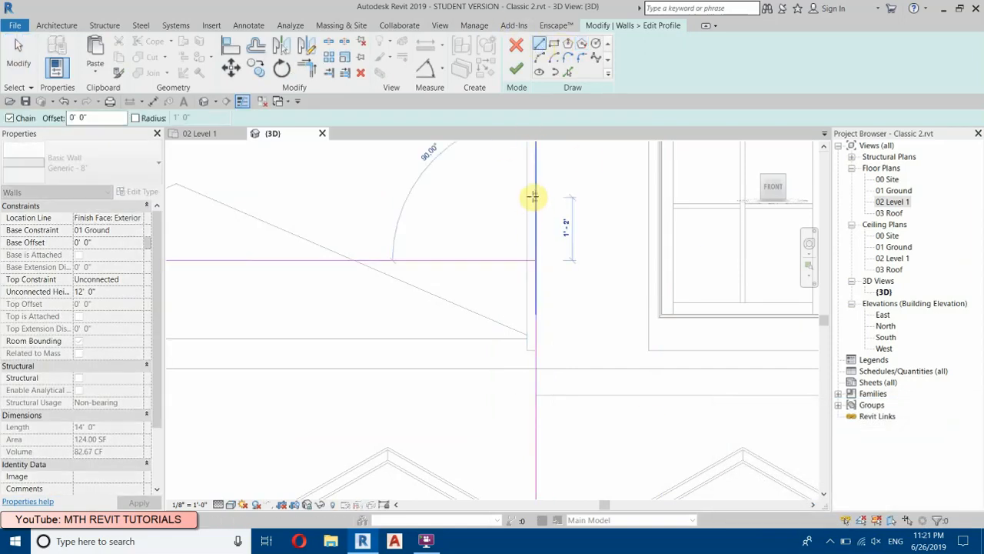
{"action": "left_click", "coordinate": [534, 197]}
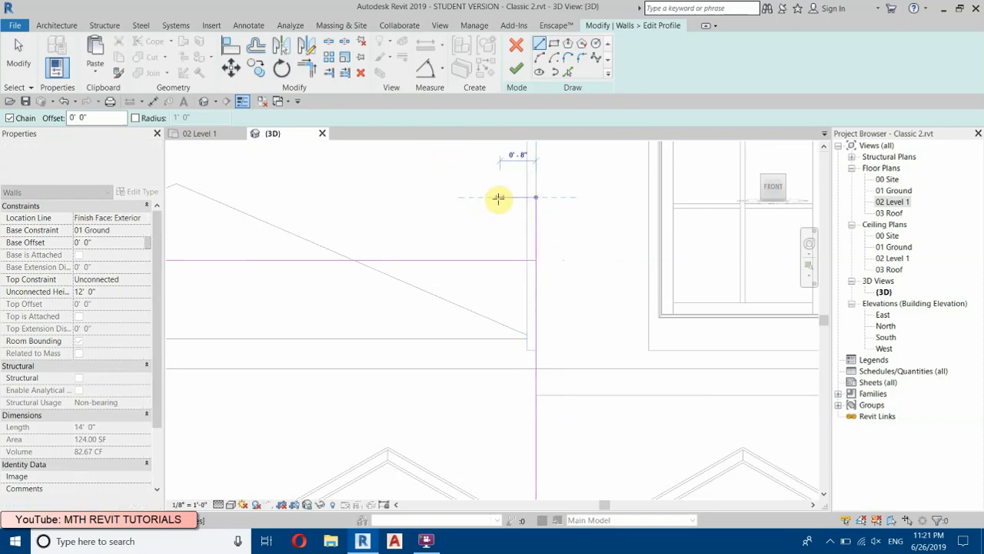
{"action": "left_click", "coordinate": [490, 198]}
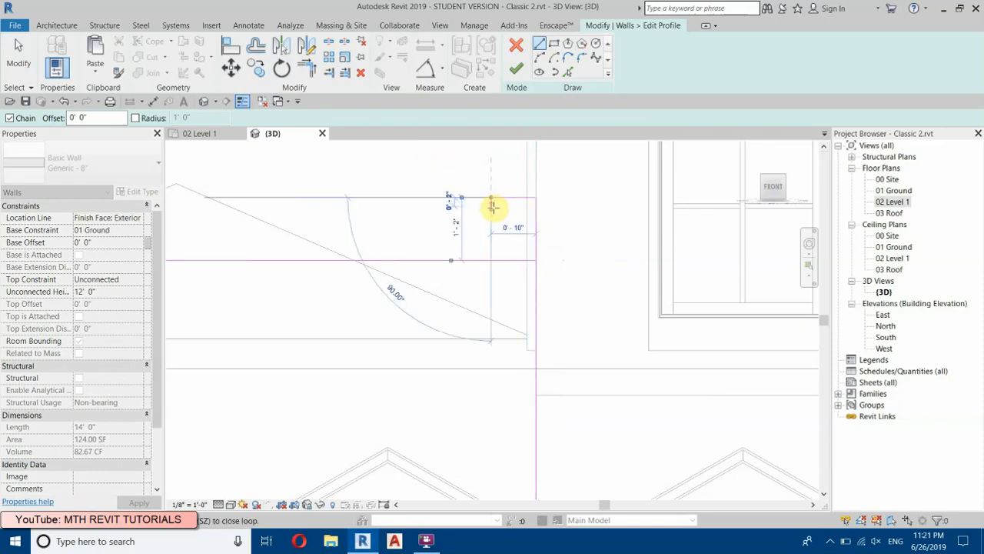
{"action": "left_click", "coordinate": [492, 260]}
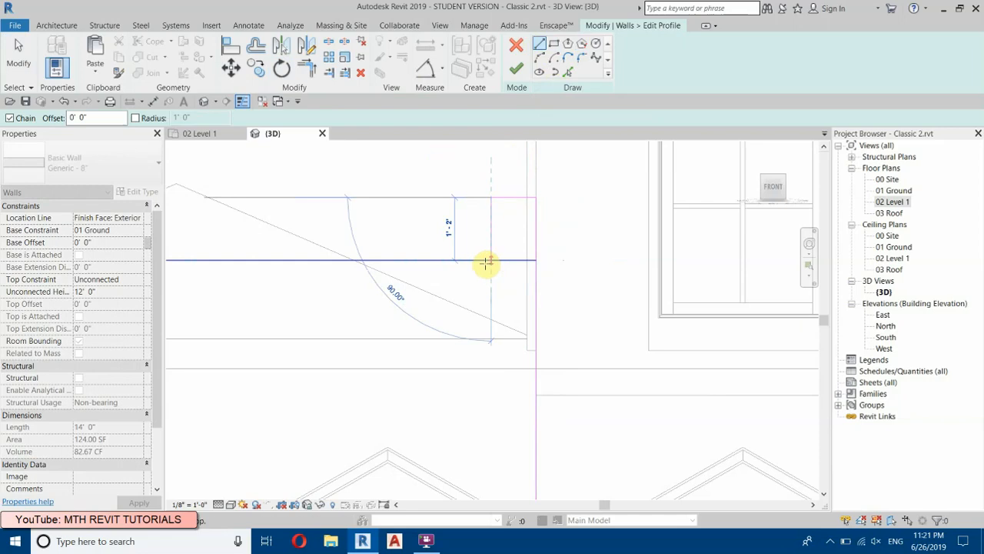
{"action": "scroll", "coordinate": [575, 281], "scroll_direction": "down", "scroll_amount": 2}
{"action": "right_click", "coordinate": [586, 239]}
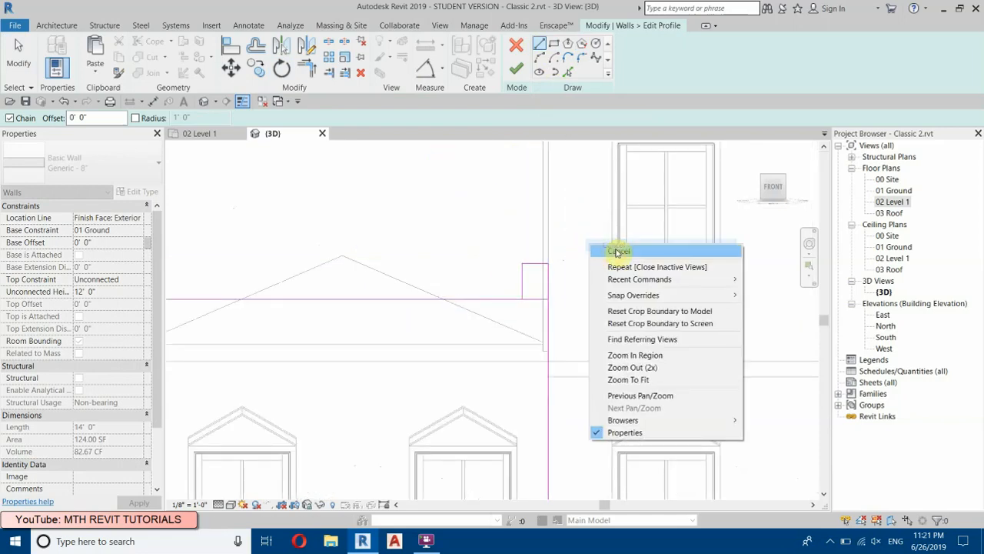
{"action": "left_click", "coordinate": [615, 246]}
Step: Delete the straight top line from the wing wall's profile sketch
{"action": "scroll", "coordinate": [570, 355], "scroll_direction": "down", "scroll_amount": 2}
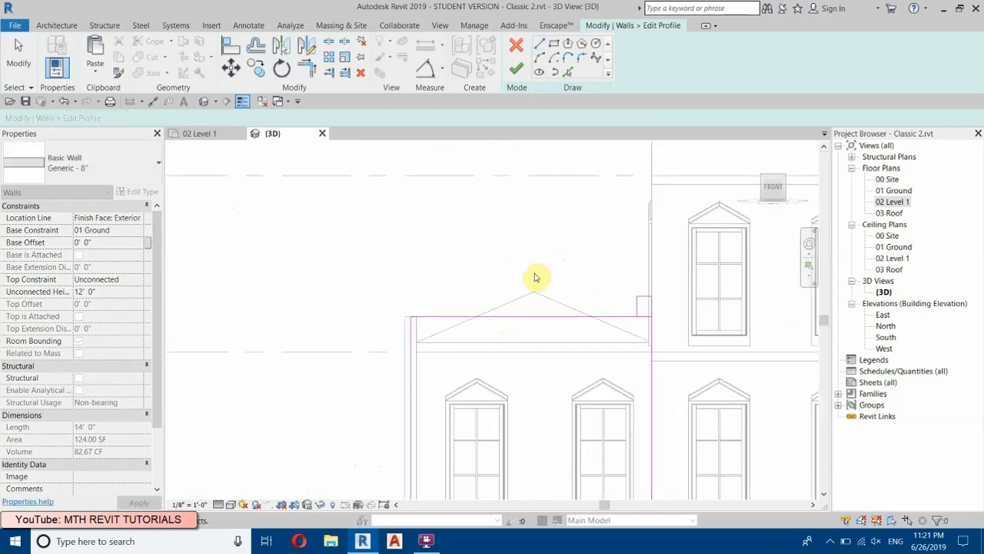
{"action": "key", "text": "Escape"}
{"action": "left_click_drag", "start_coordinate": [474, 283], "coordinate": [470, 282]}
{"action": "left_click", "coordinate": [362, 73]}
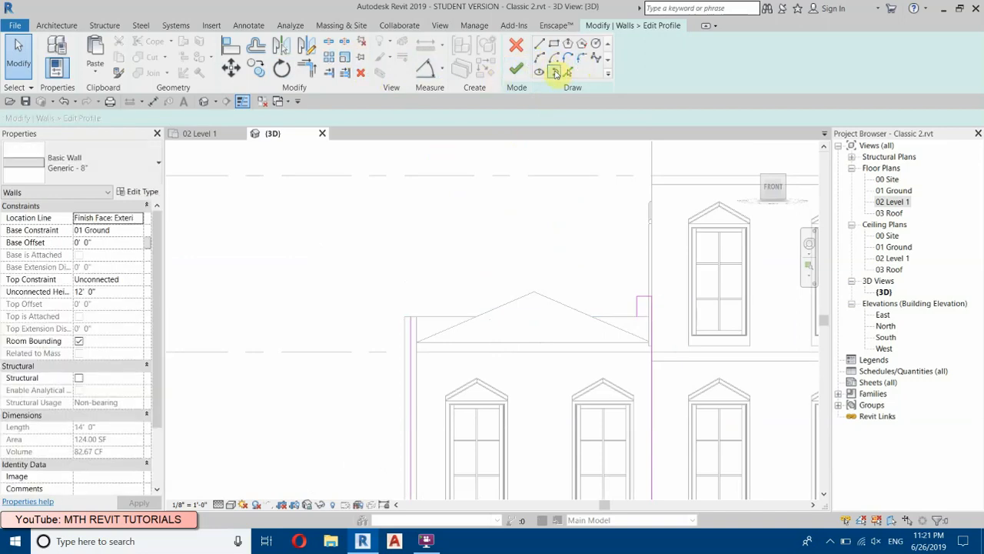
Step: Draw a sagging three-point arc with a radius of about 23' 8" from the raised block to the profile's outer vertical line
{"action": "left_click", "coordinate": [539, 60]}
{"action": "scroll", "coordinate": [639, 314], "scroll_direction": "up", "scroll_amount": 1}
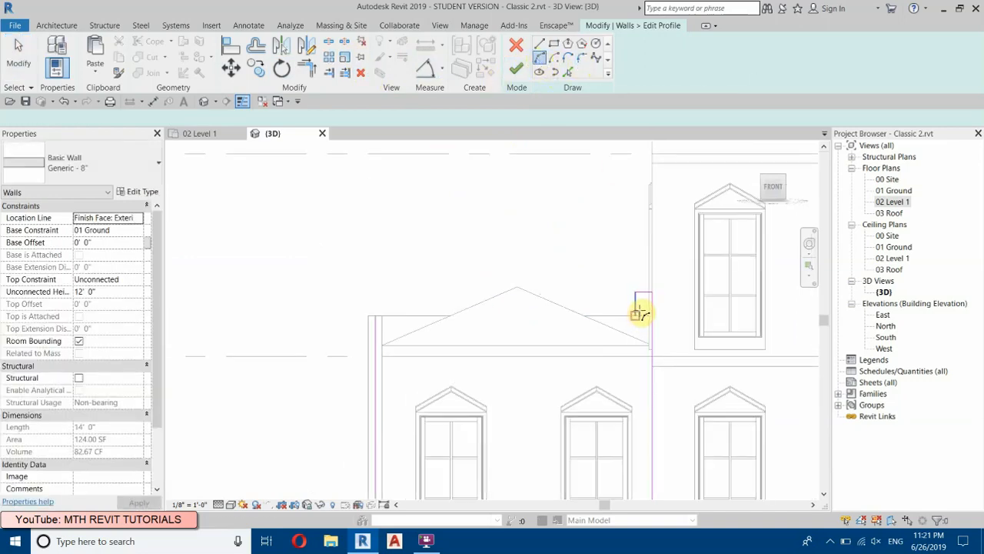
{"action": "left_click", "coordinate": [639, 305]}
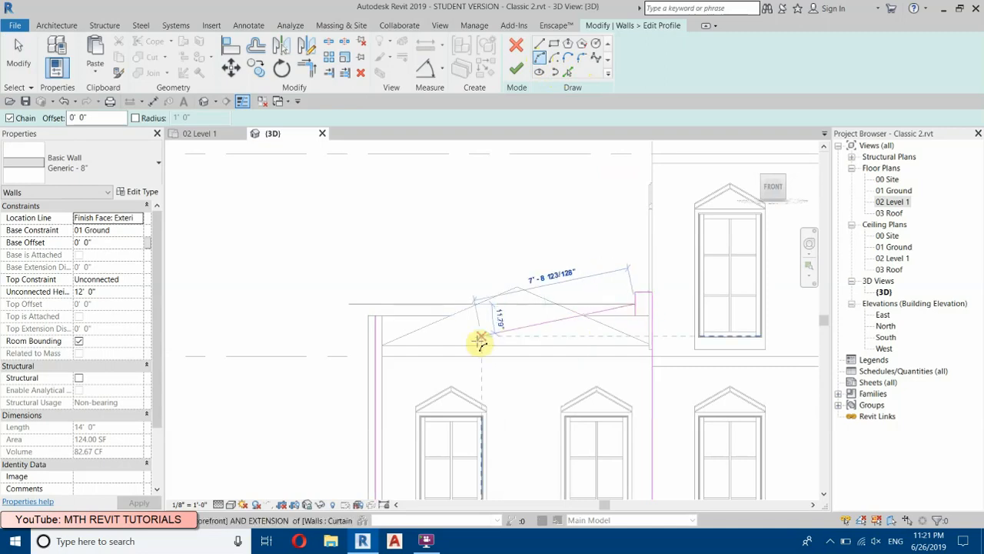
{"action": "left_click", "coordinate": [377, 336]}
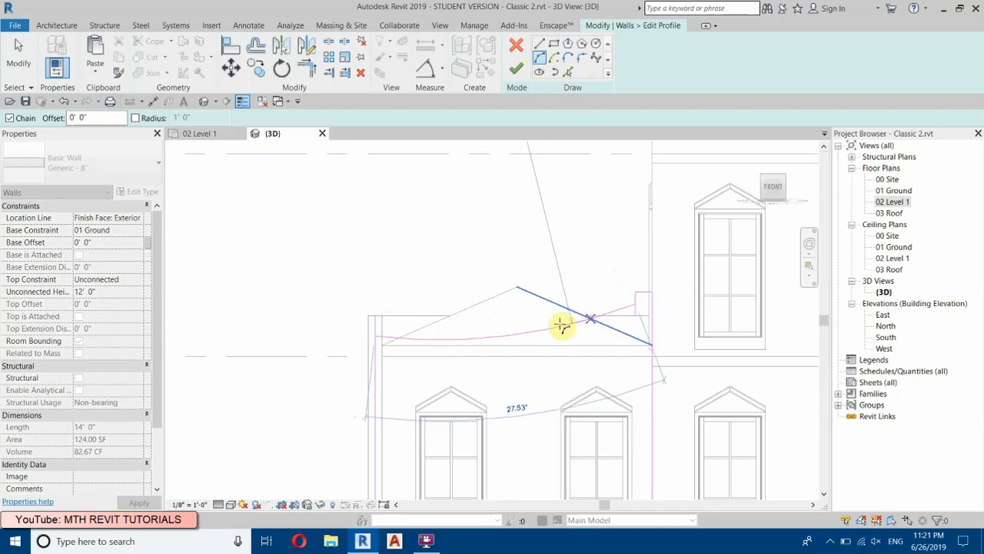
{"action": "left_click", "coordinate": [523, 336]}
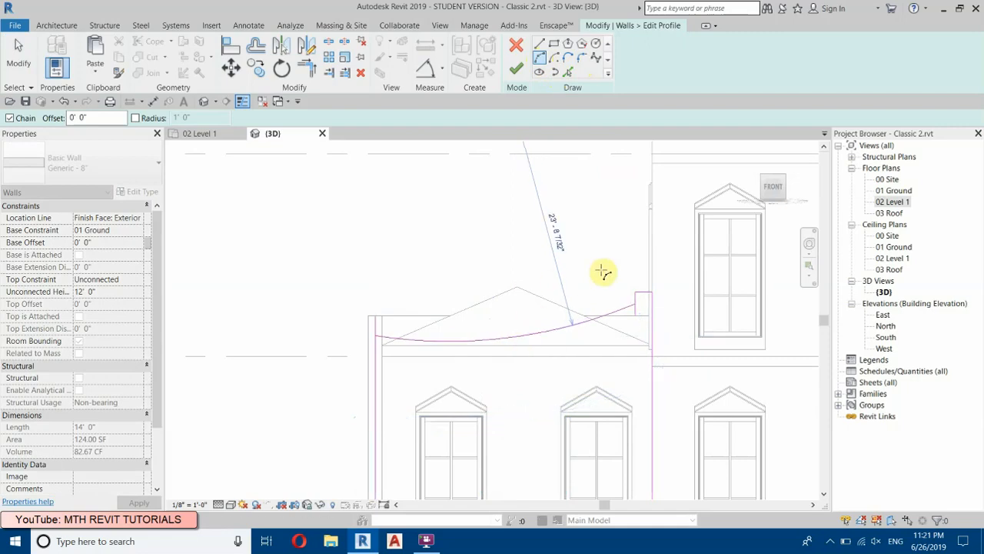
{"action": "scroll", "coordinate": [573, 243], "scroll_direction": "up", "scroll_amount": 2}
{"action": "right_click", "coordinate": [567, 236]}
{"action": "left_click", "coordinate": [588, 245]}
Step: Trim the arc to corners with the raised block's side and the outer vertical line, and finish the wall profile
{"action": "left_click", "coordinate": [306, 68]}
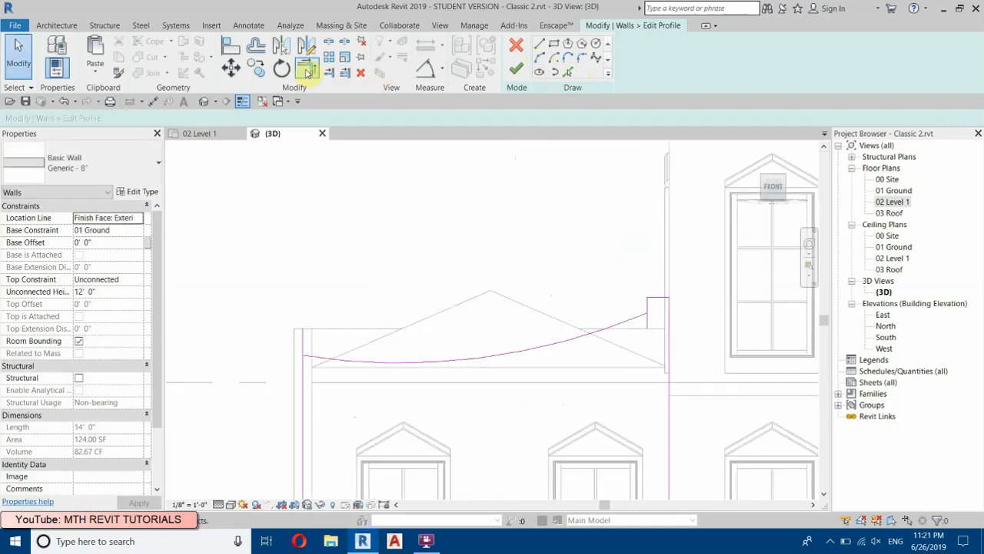
{"action": "left_click", "coordinate": [625, 332]}
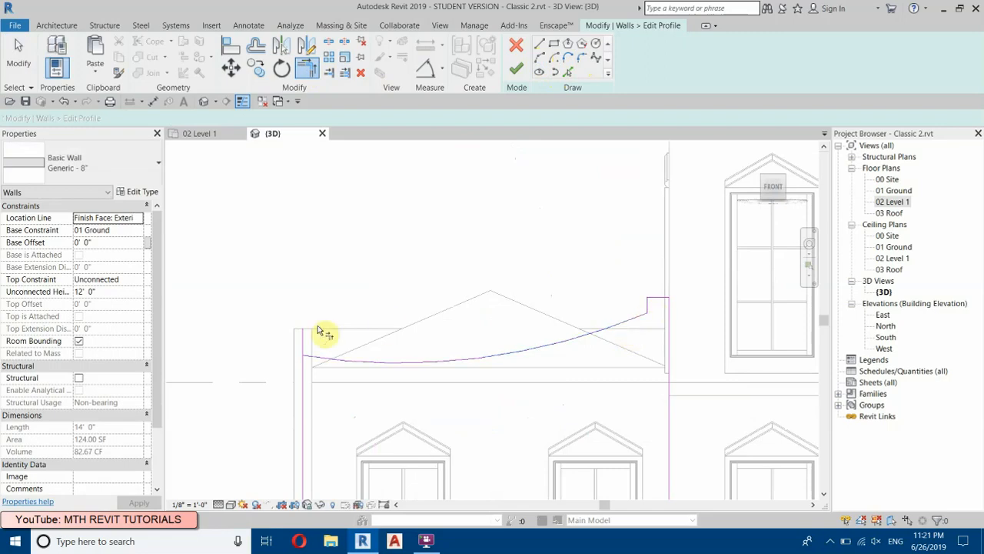
{"action": "left_click", "coordinate": [306, 372]}
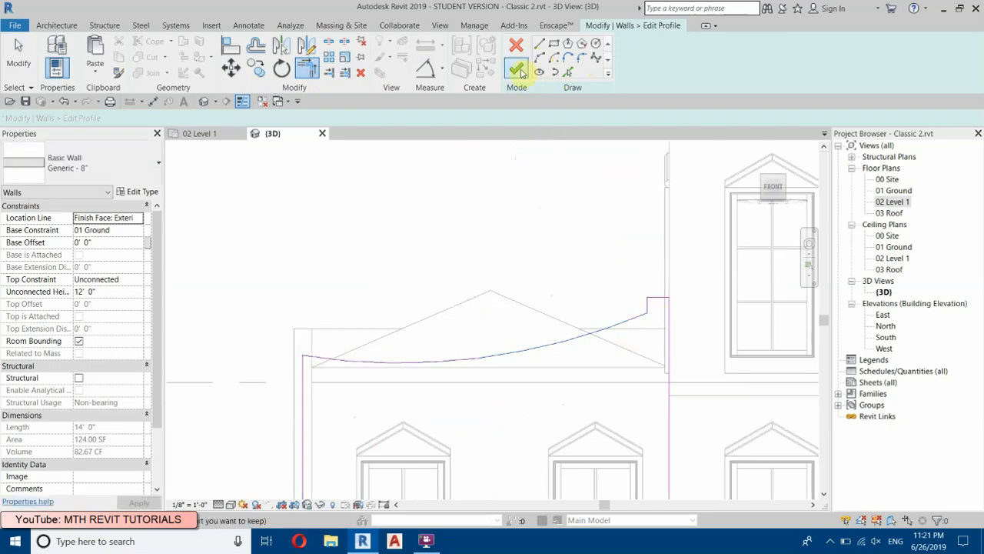
{"action": "left_click", "coordinate": [517, 70]}
Step: Close the inactive views, set the 3D view to Shaded and inspect the wing's curved front wall
{"action": "left_click", "coordinate": [206, 104]}
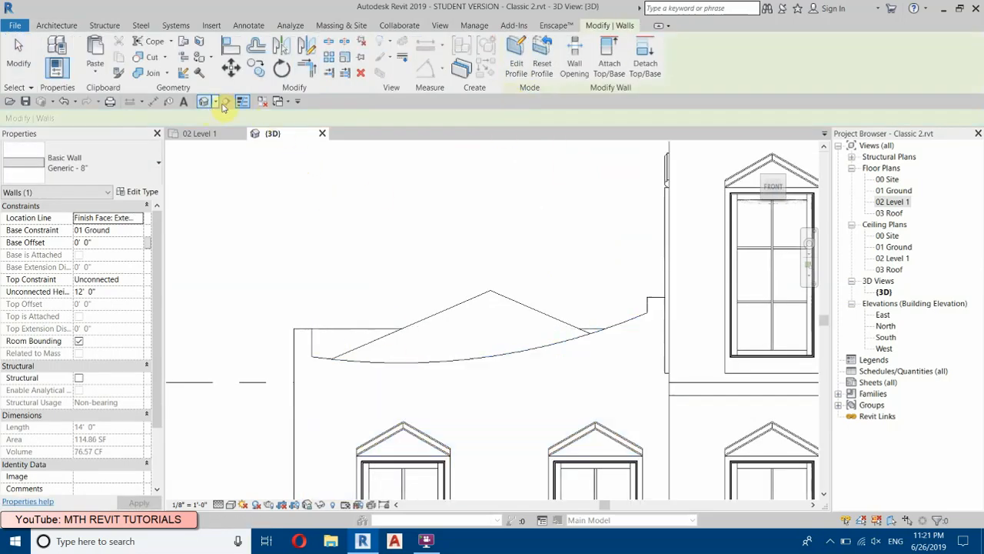
{"action": "left_click", "coordinate": [263, 104]}
{"action": "key", "text": "s"}
{"action": "key", "text": "d"}
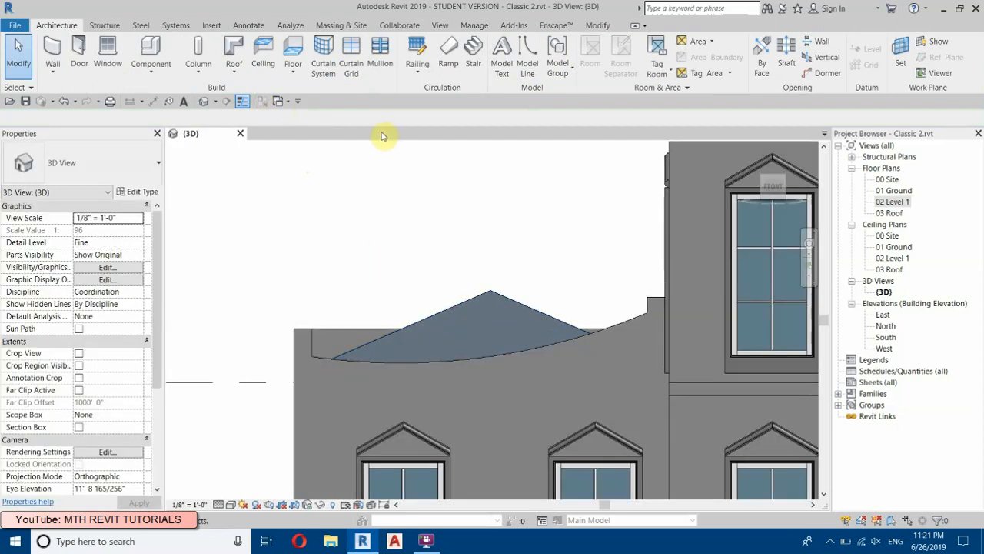
{"action": "middle_click_drag", "start_coordinate": [446, 253], "coordinate": [391, 272], "text": "shift"}
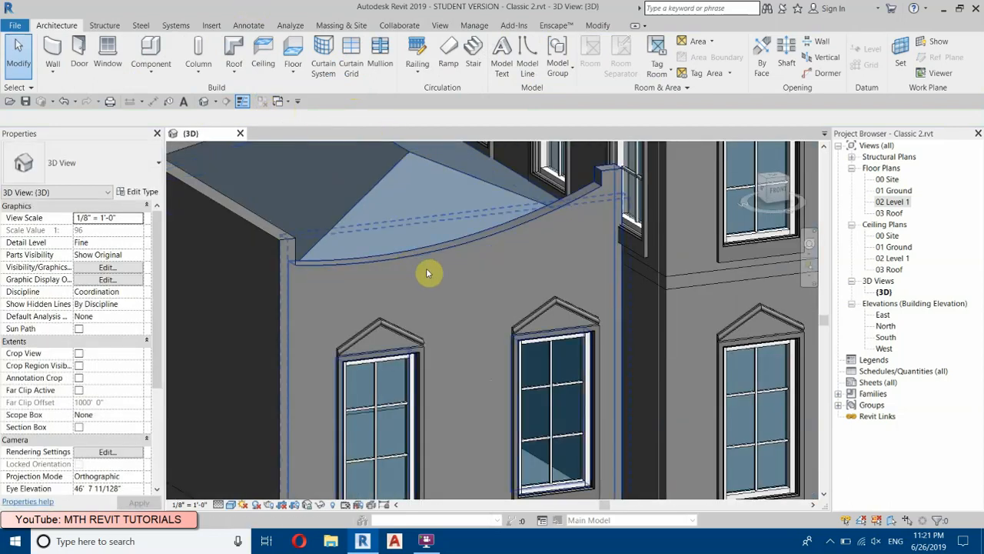
{"action": "scroll", "coordinate": [538, 246], "scroll_direction": "down", "scroll_amount": 1}
{"action": "scroll", "coordinate": [450, 249], "scroll_direction": "down", "scroll_amount": 5}
{"action": "middle_click_drag", "start_coordinate": [448, 339], "coordinate": [370, 262], "text": "shift"}
{"action": "scroll", "coordinate": [319, 227], "scroll_direction": "up", "scroll_amount": 4}
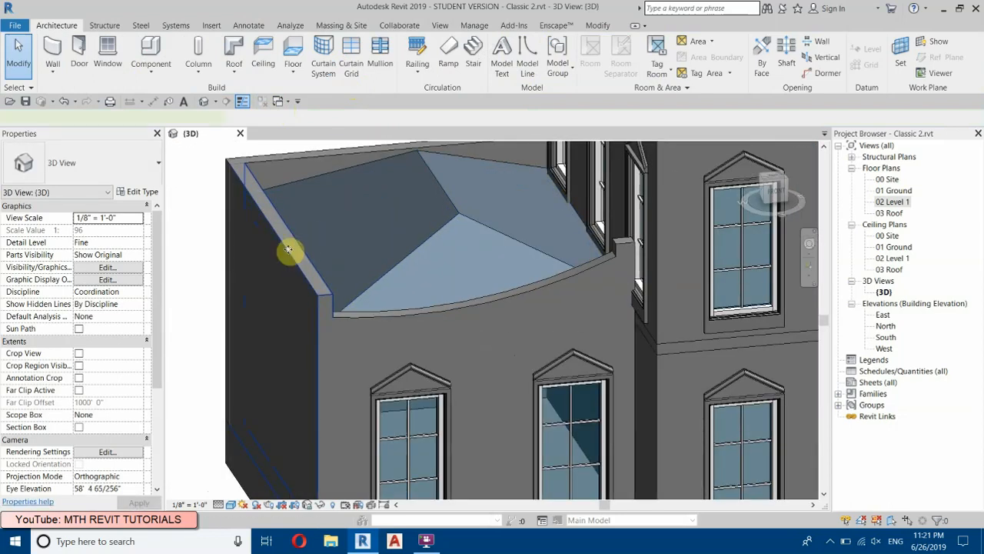
Step: Delete the straight rear wall of the side wing behind its hip roof
{"action": "left_click", "coordinate": [300, 253]}
{"action": "middle_click_drag", "start_coordinate": [291, 186], "coordinate": [308, 249]}
{"action": "left_click", "coordinate": [310, 216], "text": "ctrl"}
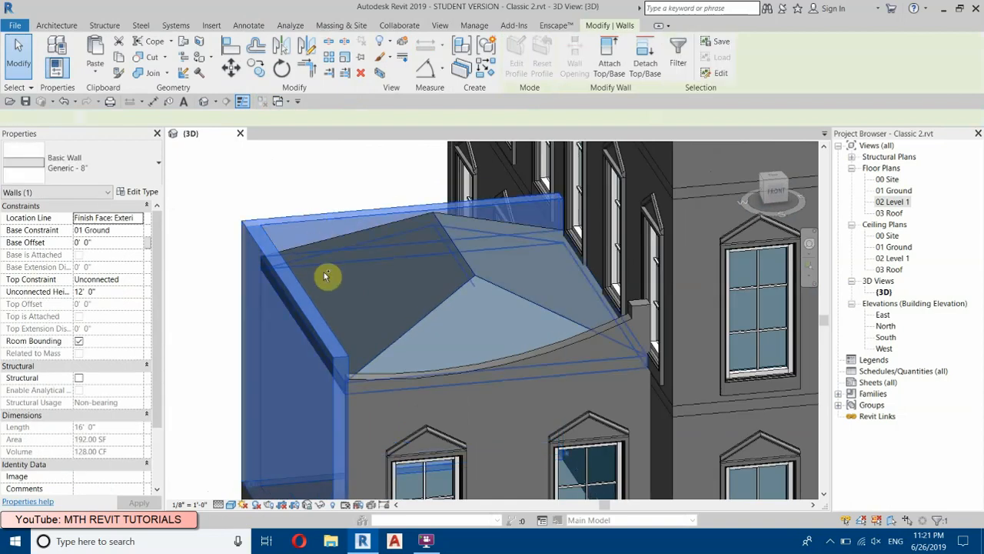
{"action": "left_click", "coordinate": [318, 229]}
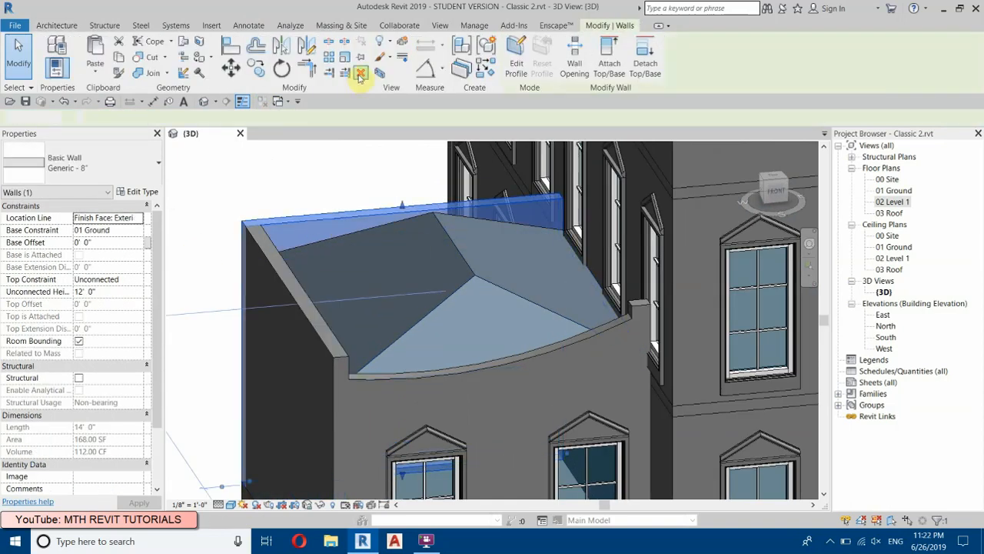
{"action": "left_click", "coordinate": [360, 74]}
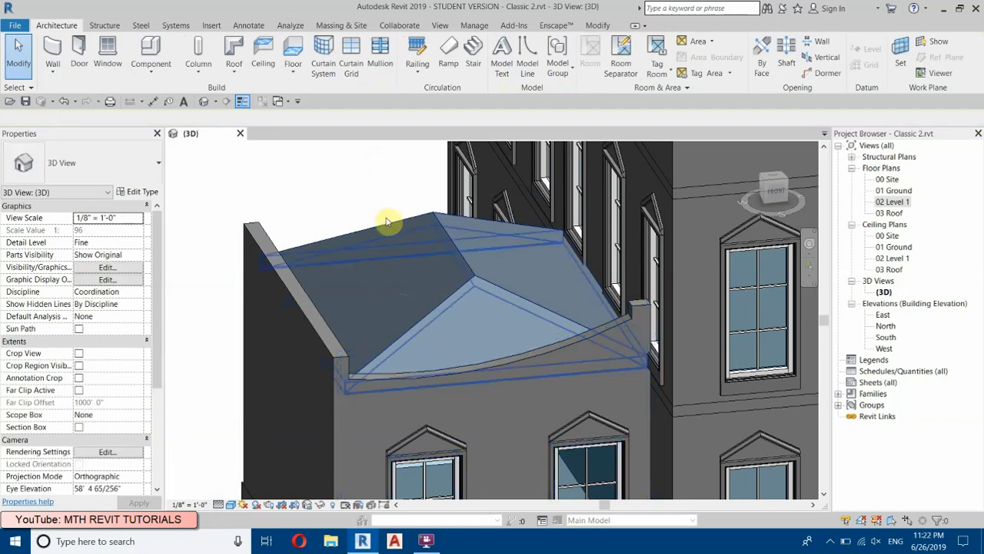
Step: Set the unconnected height of the wing's outer side wall to 10'
{"action": "left_click", "coordinate": [311, 328]}
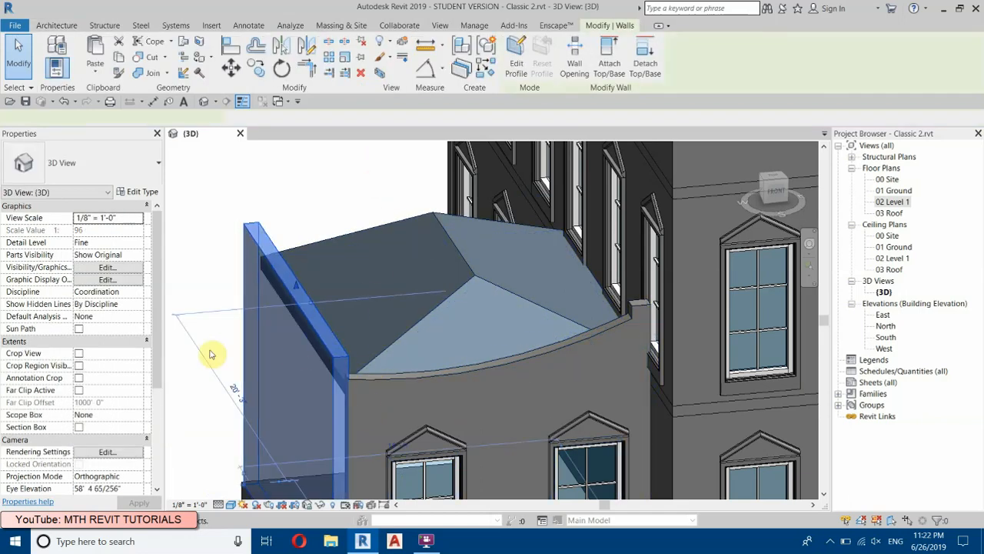
{"action": "scroll", "coordinate": [226, 347], "scroll_direction": "up", "scroll_amount": 2}
{"action": "left_click", "coordinate": [110, 288]}
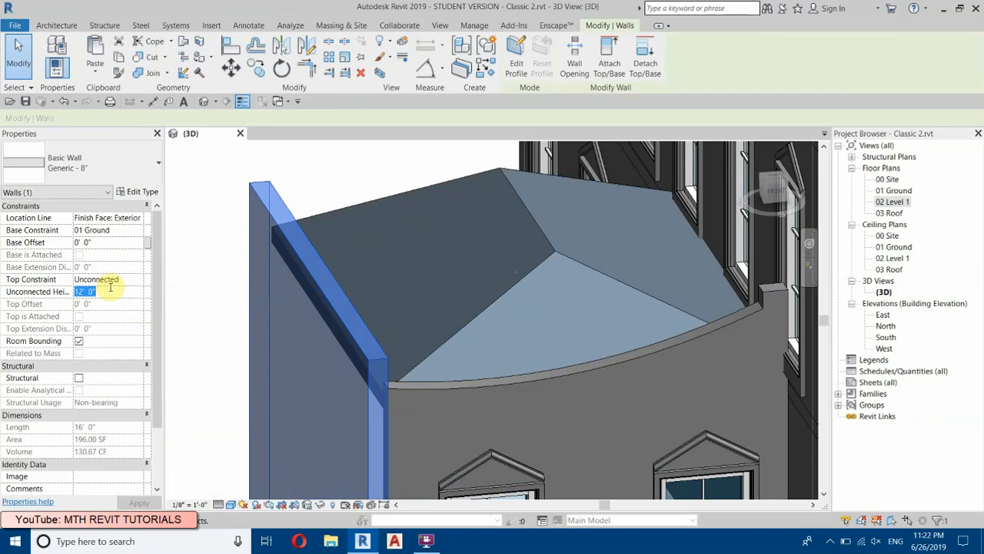
{"action": "type", "text": "10'"}
{"action": "key", "text": "Return"}
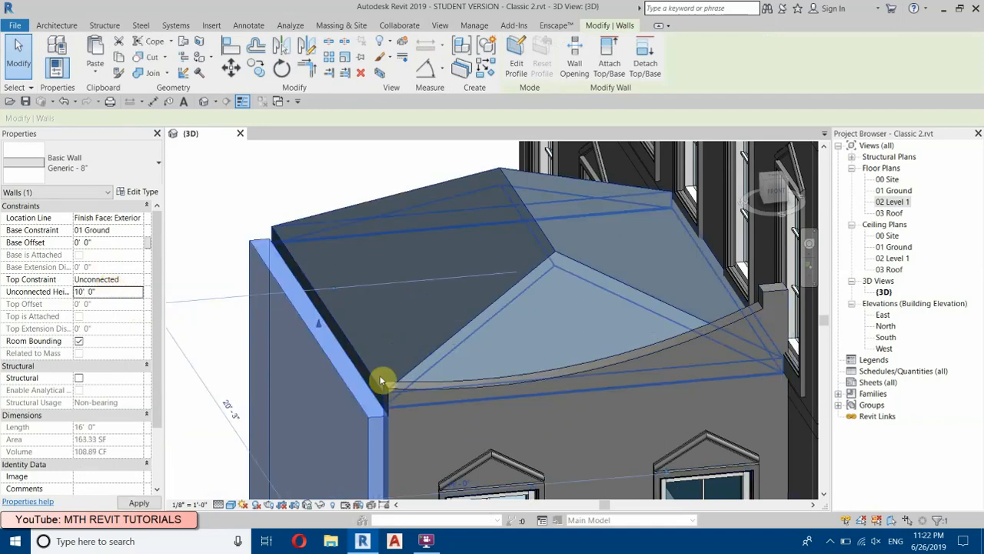
Step: Raise the outer side wall's top to the end of the curved front wall, at a height of about 10' 10"
{"action": "scroll", "coordinate": [279, 239], "scroll_direction": "up", "scroll_amount": 2}
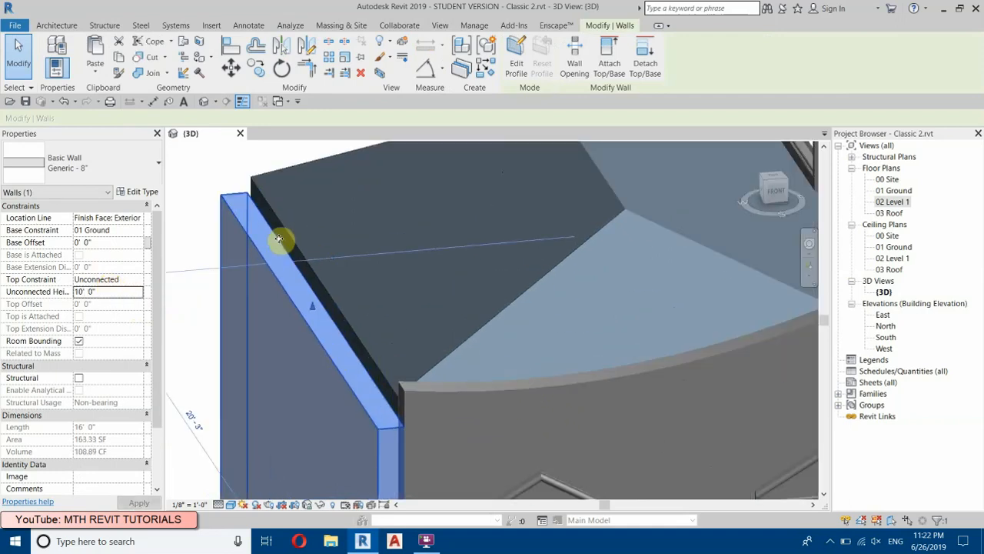
{"action": "left_click", "coordinate": [778, 196]}
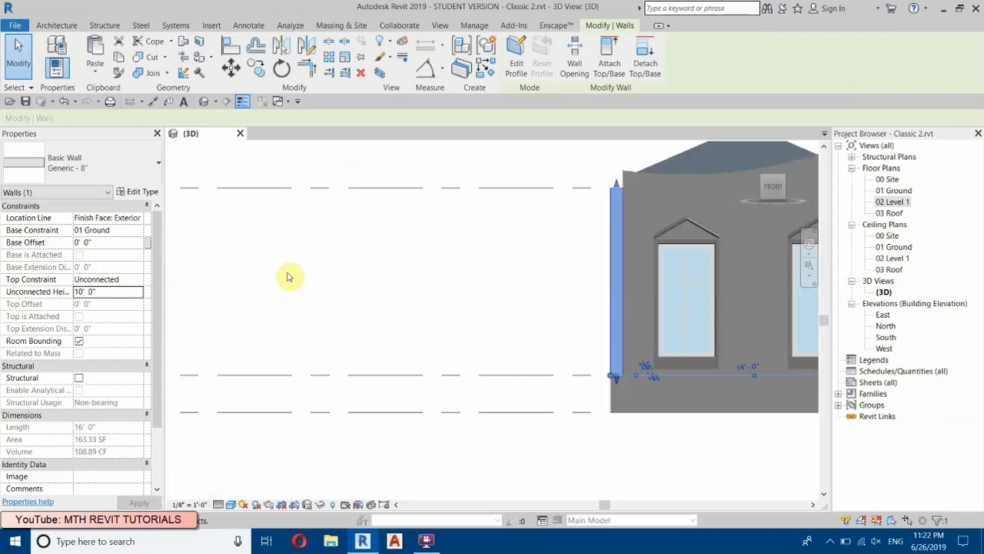
{"action": "scroll", "coordinate": [481, 248], "scroll_direction": "up", "scroll_amount": 4}
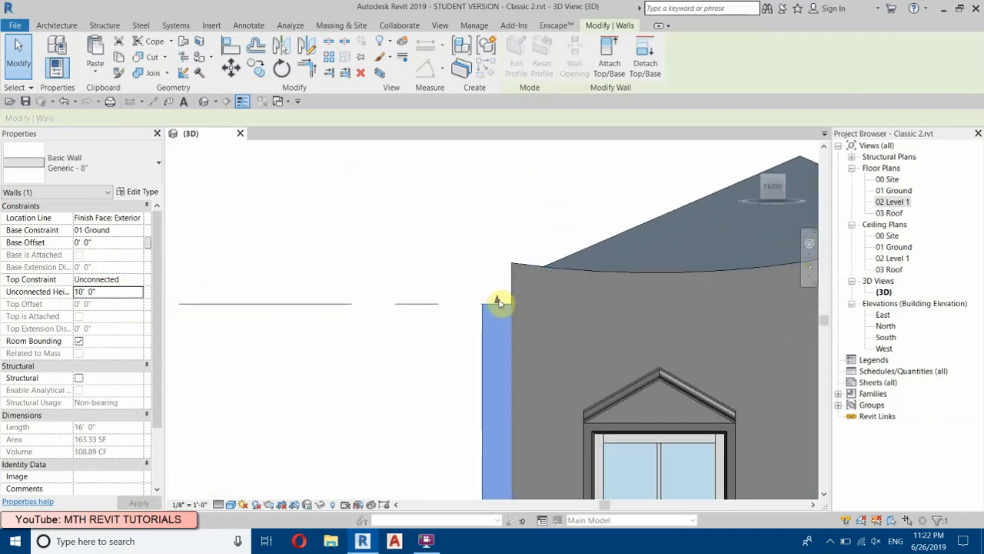
{"action": "left_click_drag", "start_coordinate": [493, 281], "coordinate": [494, 265]}
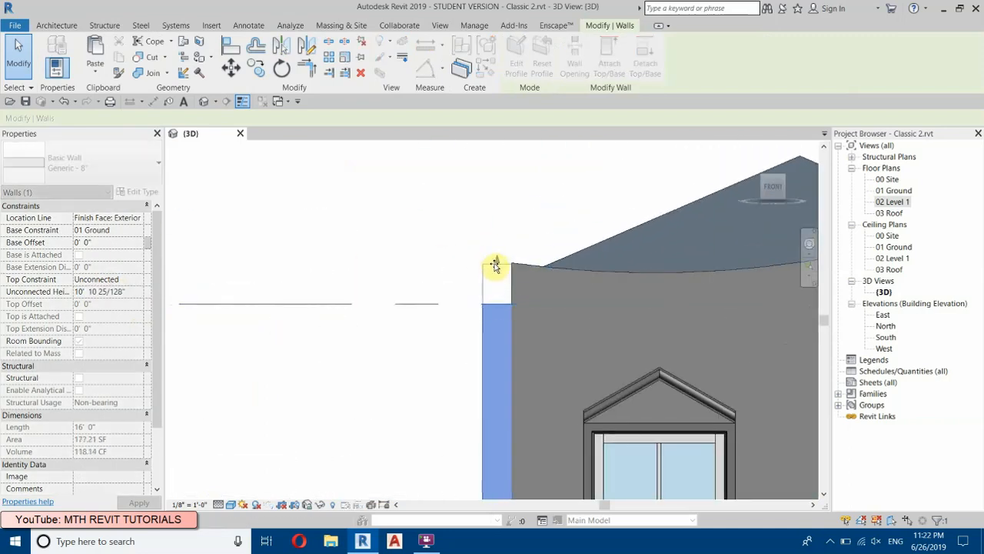
{"action": "left_click", "coordinate": [411, 233]}
{"action": "scroll", "coordinate": [446, 225], "scroll_direction": "down", "scroll_amount": 4}
{"action": "middle_click_drag", "start_coordinate": [508, 308], "coordinate": [607, 365], "text": "shift"}
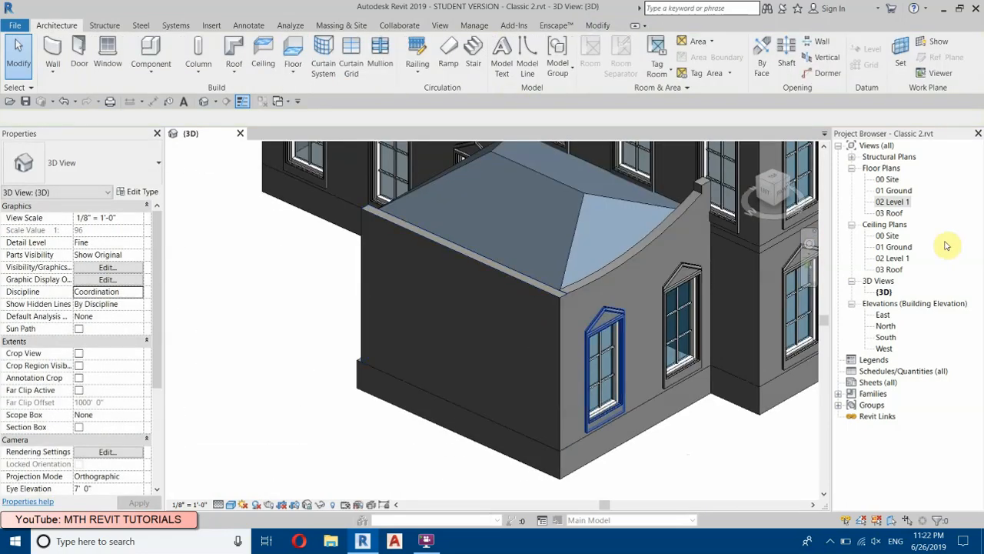
Step: In the 00 Site plan, mirror a copy of the curved front wall about the side wall's midpoint to form the wing's rear wall
{"action": "double_click", "coordinate": [887, 178]}
{"action": "scroll", "coordinate": [415, 334], "scroll_direction": "up", "scroll_amount": 4}
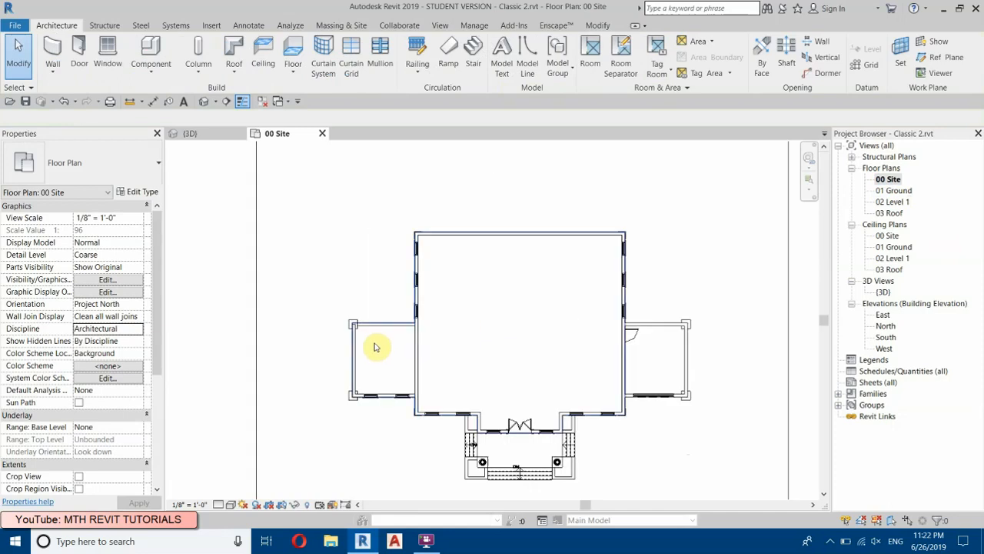
{"action": "scroll", "coordinate": [355, 450], "scroll_direction": "up", "scroll_amount": 3}
{"action": "left_click", "coordinate": [335, 445]}
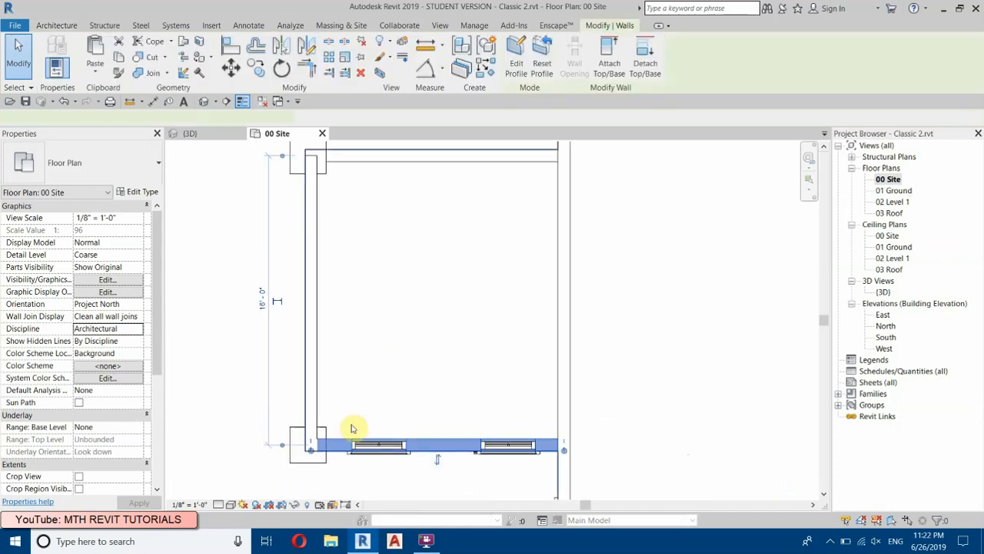
{"action": "left_click", "coordinate": [306, 47]}
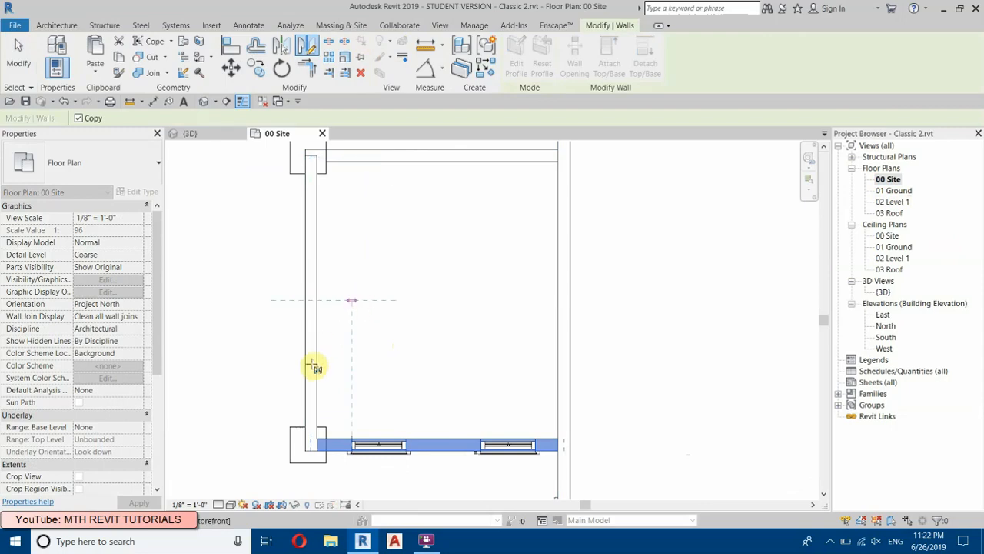
{"action": "left_click", "coordinate": [254, 253]}
{"action": "left_click", "coordinate": [203, 102]}
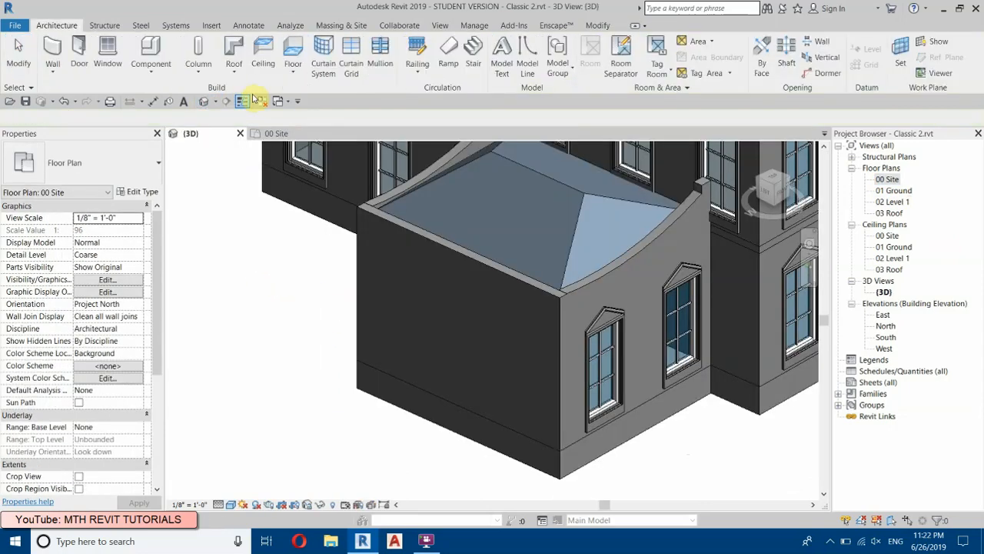
{"action": "scroll", "coordinate": [286, 286], "scroll_direction": "down", "scroll_amount": 3}
{"action": "middle_click_drag", "start_coordinate": [478, 379], "coordinate": [368, 335], "text": "shift"}
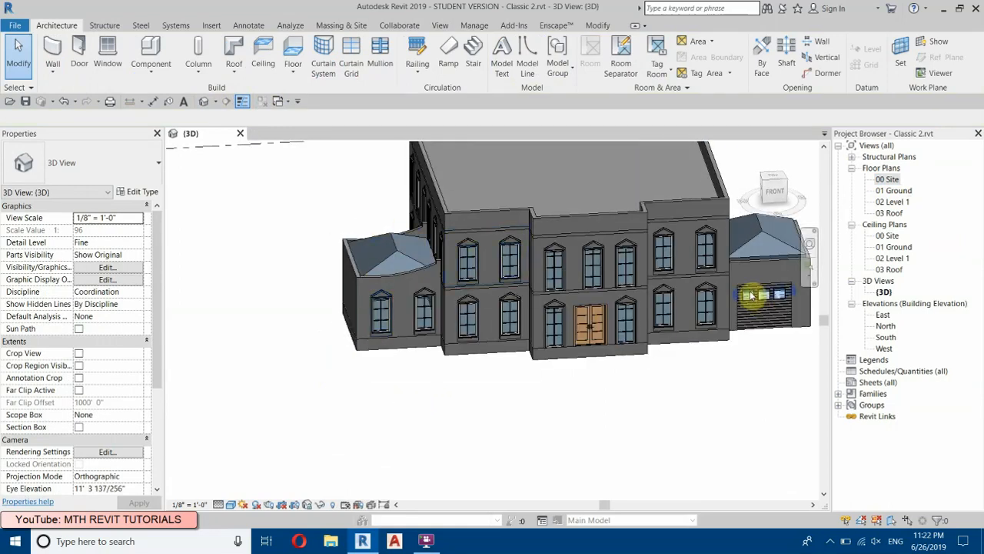
Step: In the 00 Site plan, delete the rear, outer side and front walls of the garage wing
{"action": "double_click", "coordinate": [888, 180]}
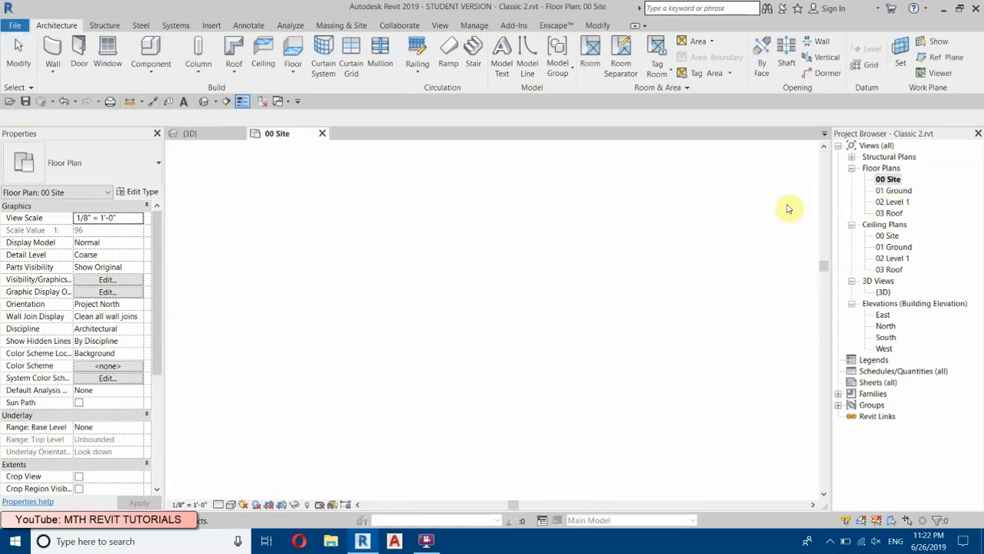
{"action": "scroll", "coordinate": [594, 391], "scroll_direction": "up", "scroll_amount": 3}
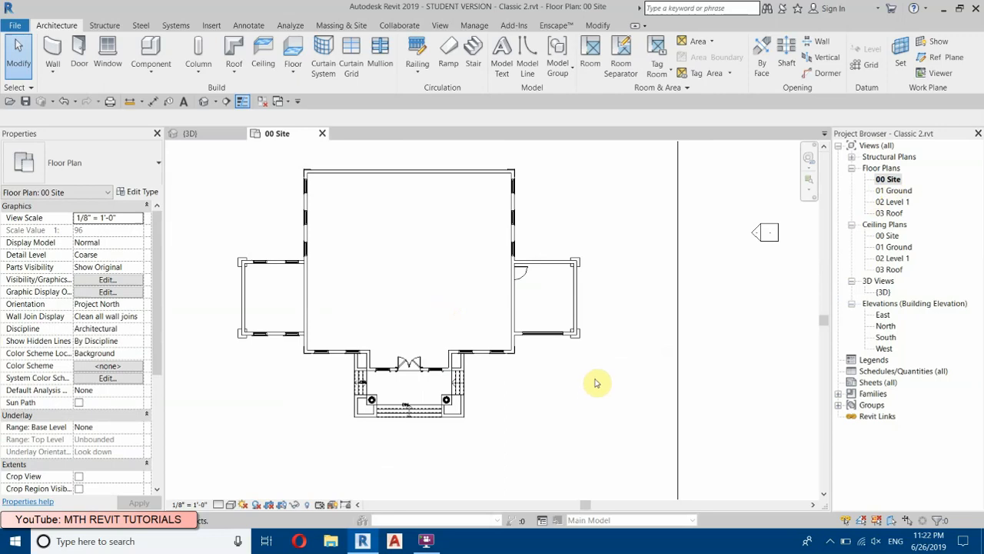
{"action": "scroll", "coordinate": [582, 342], "scroll_direction": "up", "scroll_amount": 3}
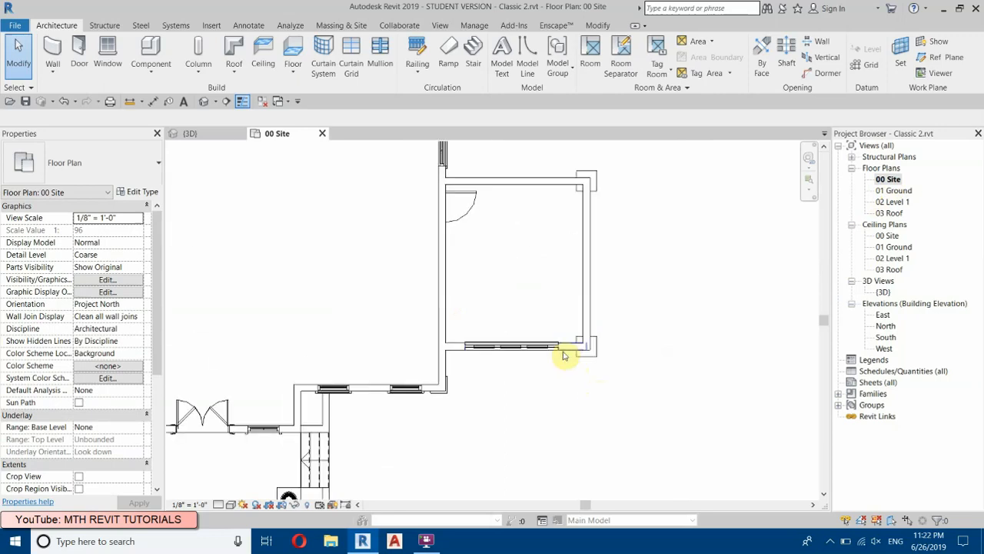
{"action": "scroll", "coordinate": [556, 231], "scroll_direction": "down", "scroll_amount": 2}
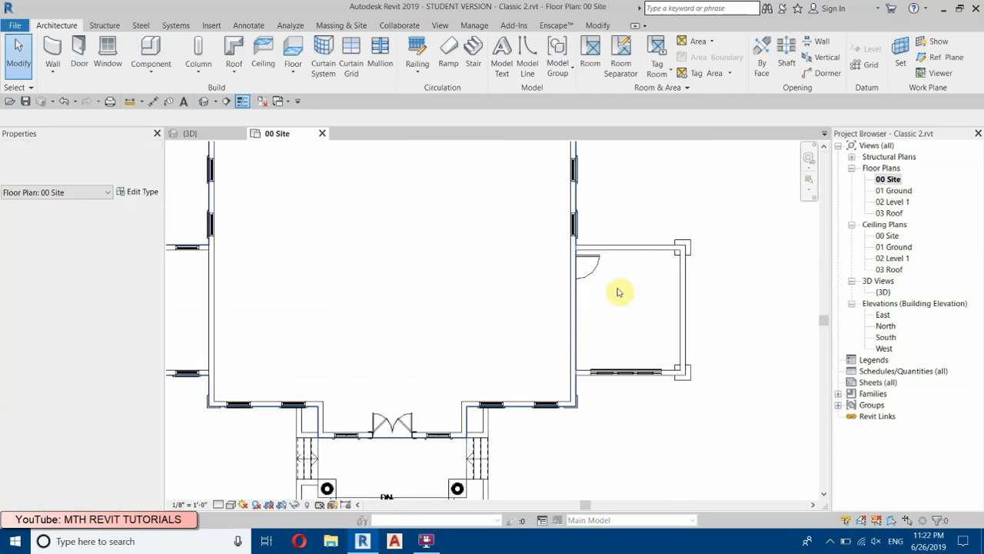
{"action": "left_click", "coordinate": [638, 247]}
{"action": "scroll", "coordinate": [684, 350], "scroll_direction": "up", "scroll_amount": 2}
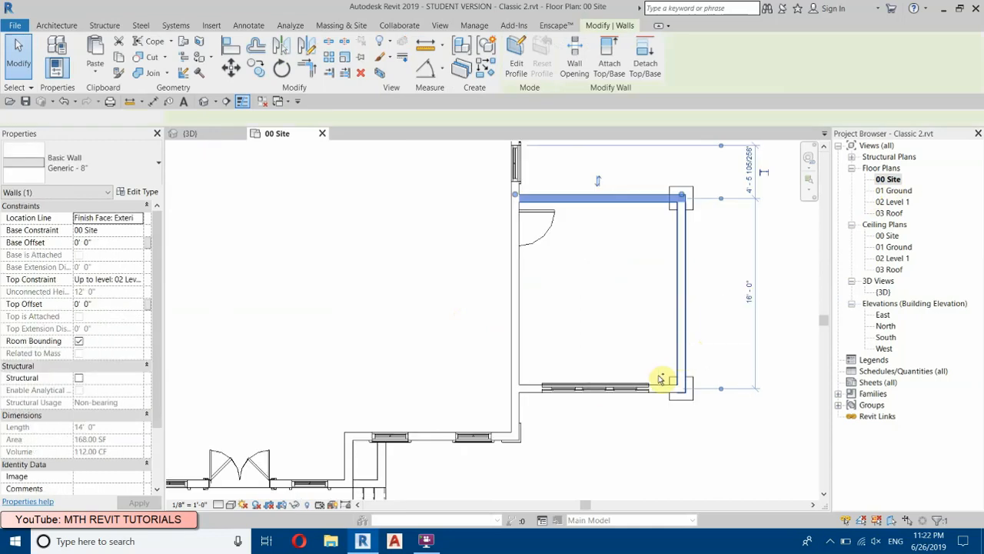
{"action": "left_click", "coordinate": [681, 354], "text": "ctrl"}
{"action": "left_click", "coordinate": [531, 391], "text": "ctrl"}
{"action": "left_click", "coordinate": [662, 392], "text": "ctrl"}
{"action": "key", "text": "Escape"}
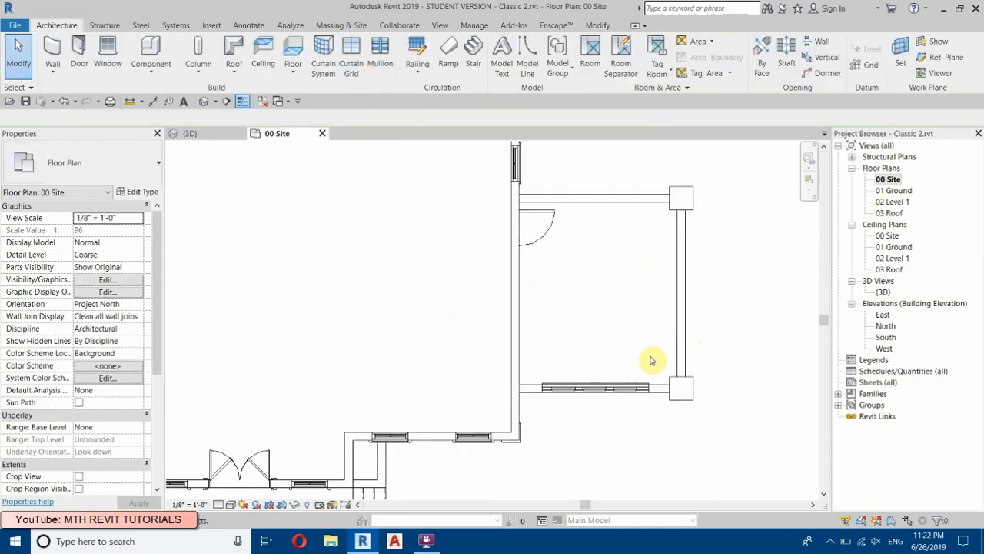
Step: Mirror a copy of the other wing's three walls about the main building's central axis onto the garage wing, and return to the 3D view
{"action": "scroll", "coordinate": [651, 359], "scroll_direction": "down", "scroll_amount": 3}
{"action": "scroll", "coordinate": [243, 263], "scroll_direction": "up", "scroll_amount": 3}
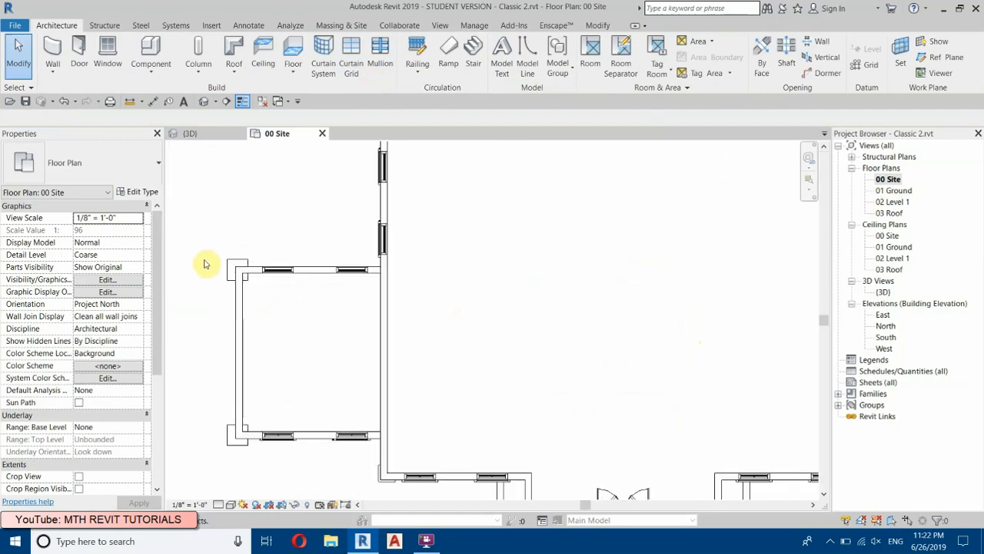
{"action": "left_click_drag", "start_coordinate": [208, 266], "coordinate": [398, 444]}
{"action": "left_click_drag", "start_coordinate": [254, 239], "coordinate": [376, 466], "text": "ctrl"}
{"action": "scroll", "coordinate": [248, 336], "scroll_direction": "down", "scroll_amount": 3}
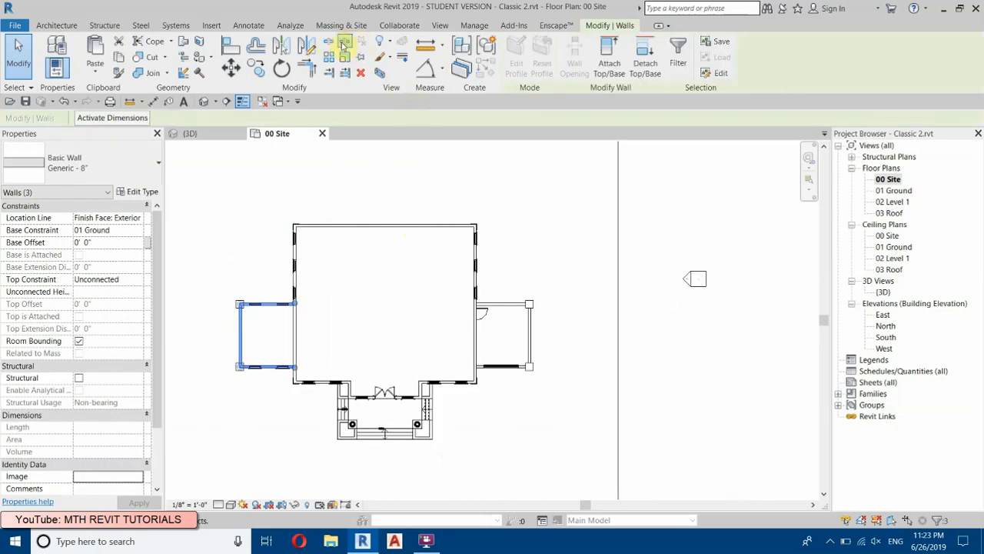
{"action": "left_click", "coordinate": [385, 225]}
{"action": "left_click", "coordinate": [300, 184]}
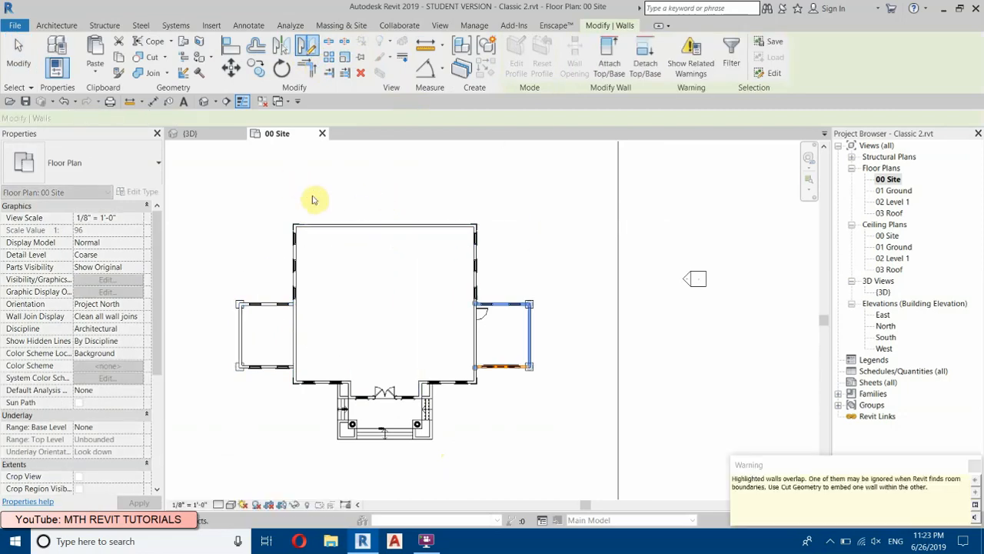
{"action": "left_click", "coordinate": [203, 101]}
{"action": "left_click", "coordinate": [263, 102]}
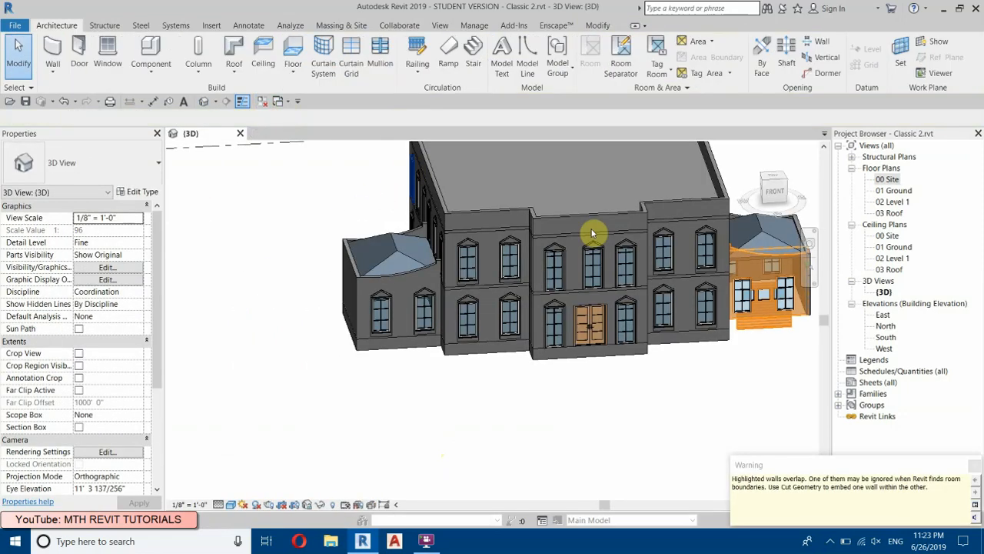
Step: Delete the two mirrored storefront windows that overlap the garage door in the garage wing's front wall
{"action": "middle_click_drag", "start_coordinate": [645, 264], "coordinate": [420, 295]}
{"action": "left_click", "coordinate": [569, 345]}
{"action": "left_click", "coordinate": [622, 380]}
{"action": "scroll", "coordinate": [565, 289], "scroll_direction": "up", "scroll_amount": 5}
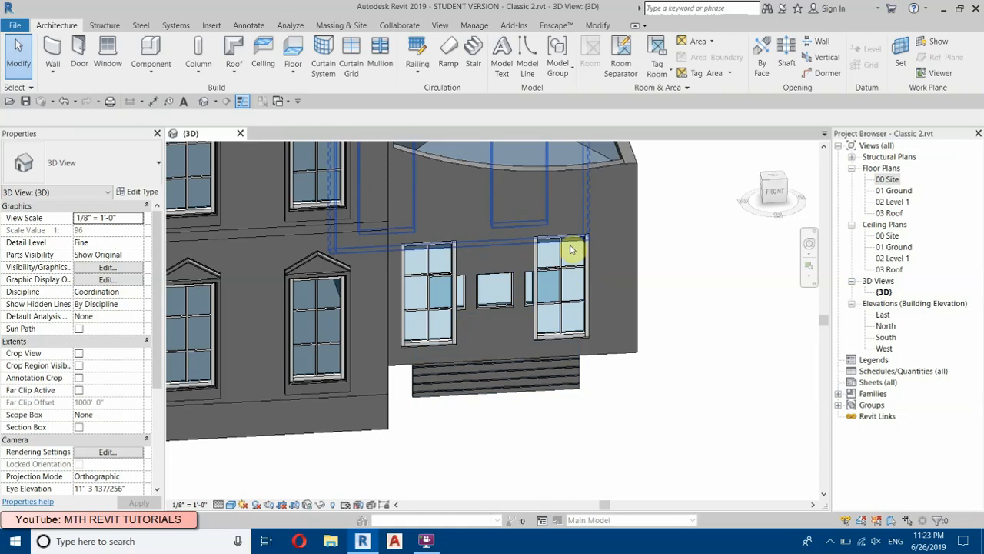
{"action": "scroll", "coordinate": [566, 249], "scroll_direction": "up", "scroll_amount": 4}
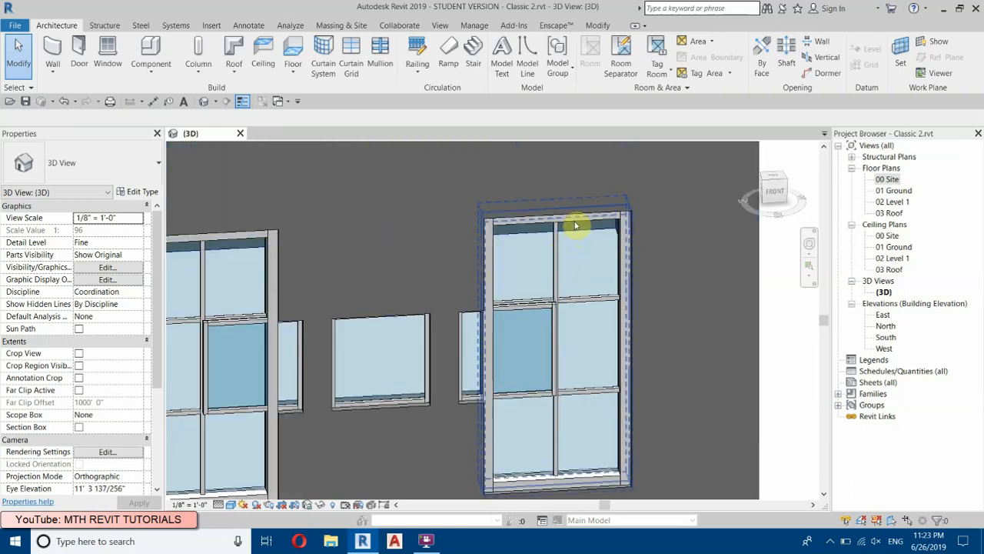
{"action": "left_click", "coordinate": [575, 225]}
{"action": "key", "text": "Delete"}
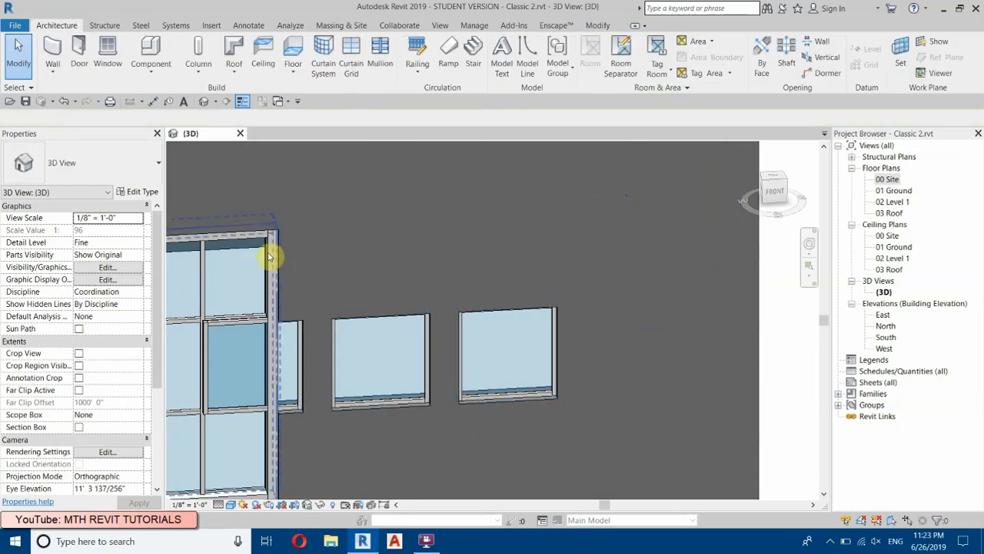
{"action": "left_click", "coordinate": [269, 256]}
{"action": "left_click", "coordinate": [362, 77]}
Step: Open the profile of the garage wing's front wall and lower its bottom line 2 ft to the 00 Site level
{"action": "scroll", "coordinate": [622, 279], "scroll_direction": "down", "scroll_amount": 2}
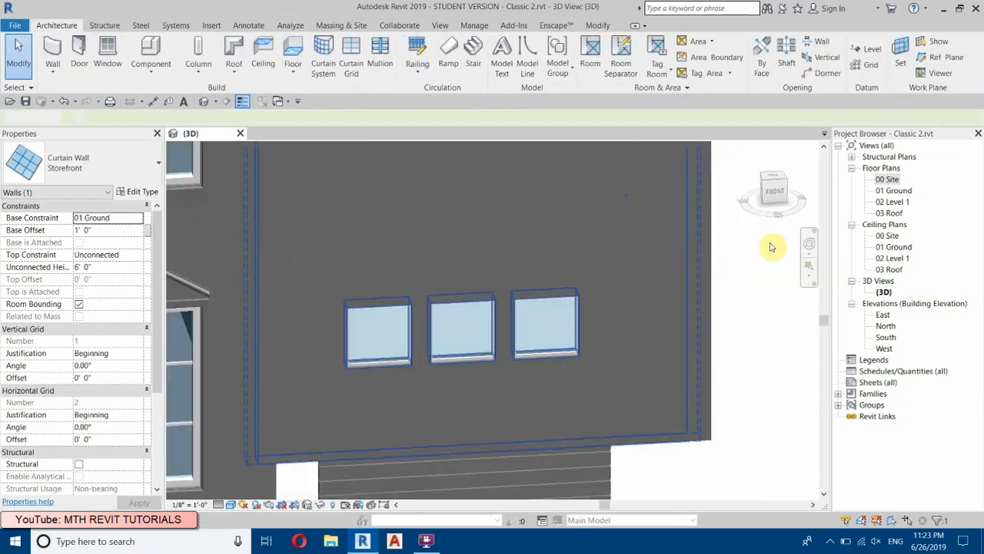
{"action": "left_click", "coordinate": [773, 194]}
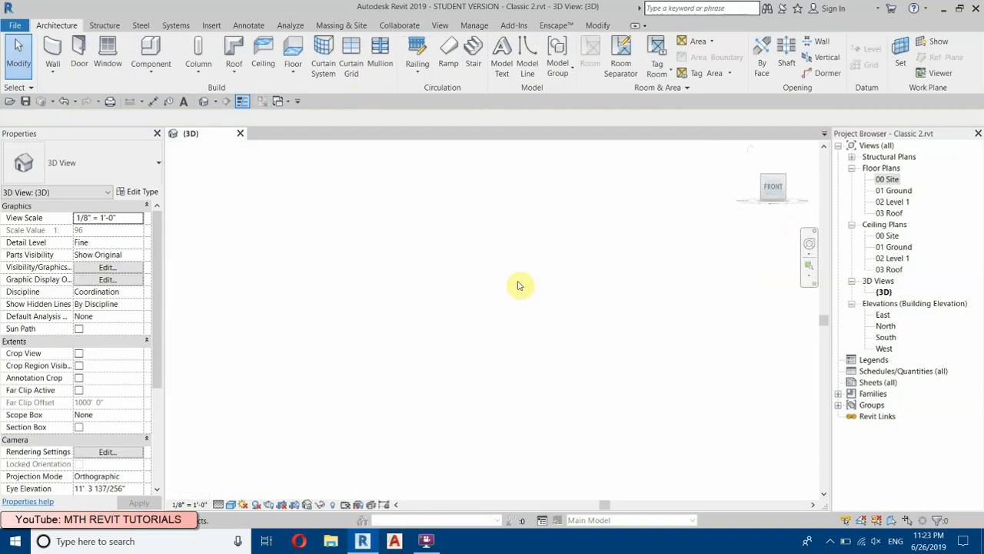
{"action": "scroll", "coordinate": [474, 333], "scroll_direction": "up", "scroll_amount": 5}
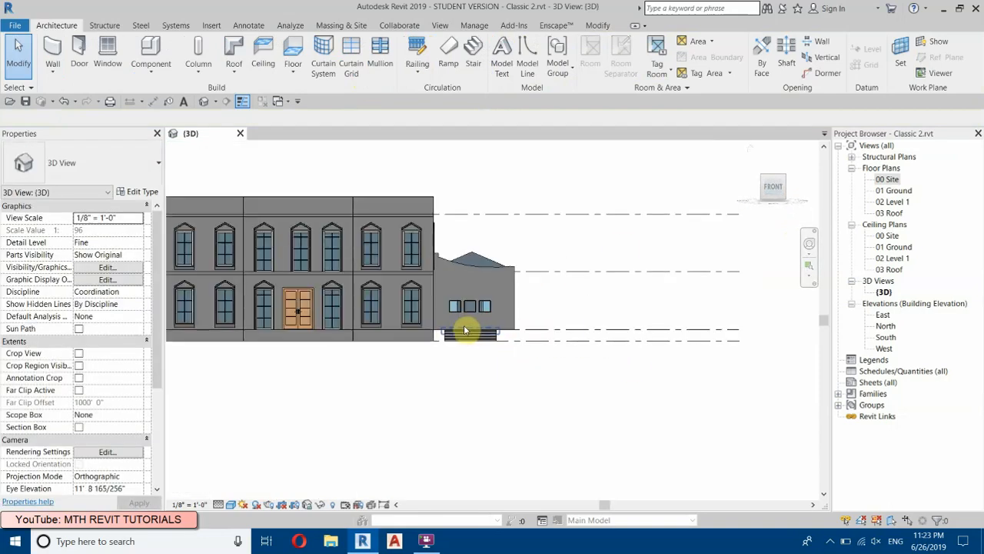
{"action": "scroll", "coordinate": [549, 327], "scroll_direction": "up", "scroll_amount": 4}
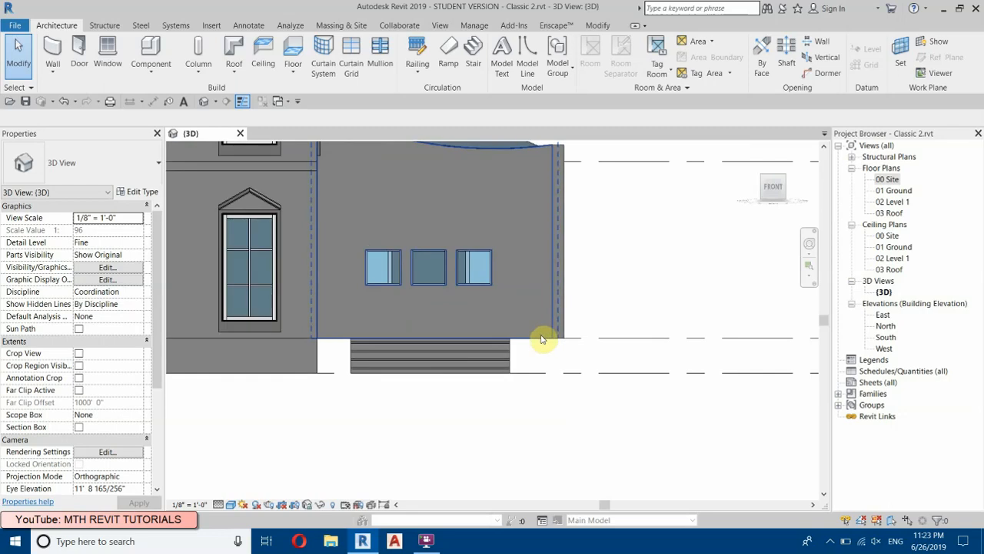
{"action": "left_click", "coordinate": [542, 339]}
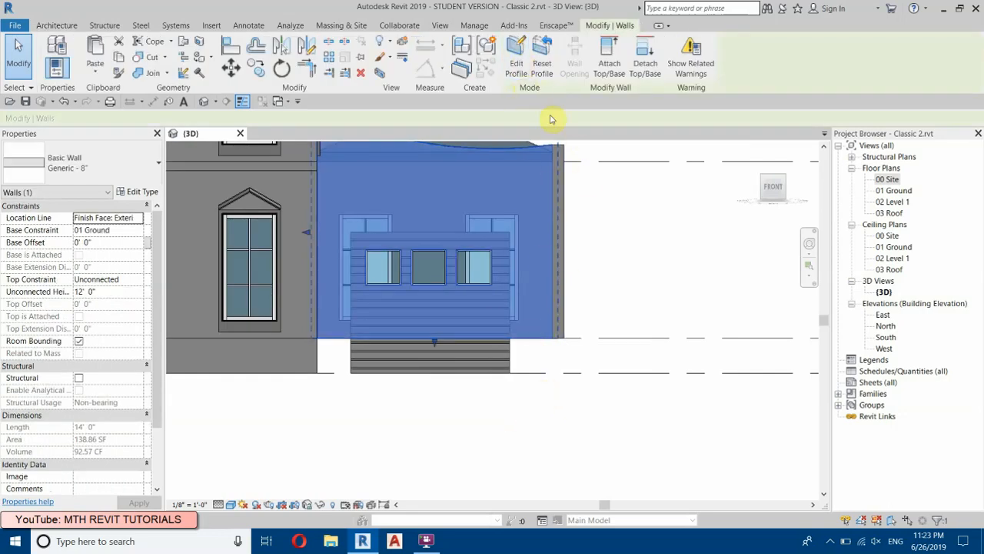
{"action": "left_click", "coordinate": [517, 66]}
{"action": "scroll", "coordinate": [318, 338], "scroll_direction": "up", "scroll_amount": 1}
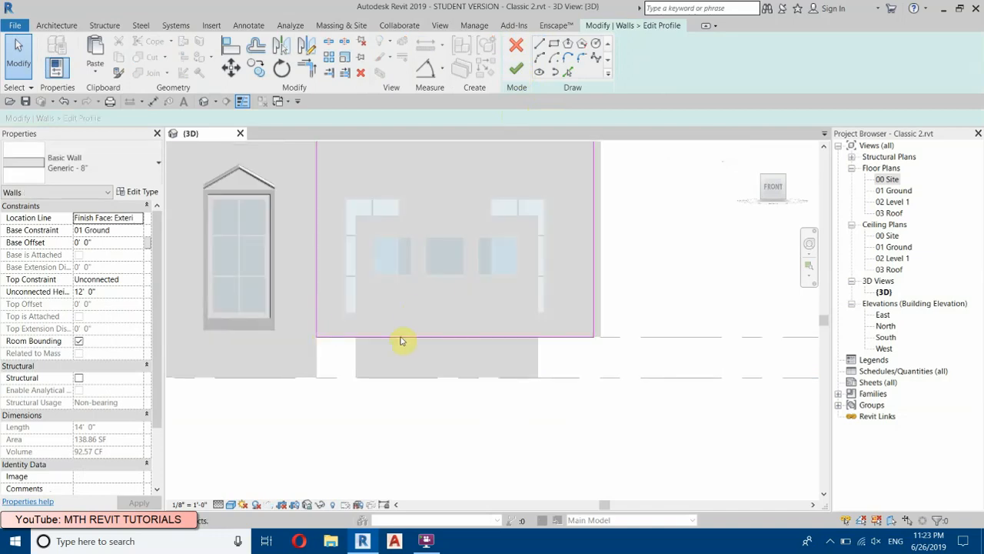
{"action": "left_click_drag", "start_coordinate": [389, 384], "coordinate": [395, 376]}
{"action": "left_click", "coordinate": [756, 512]}
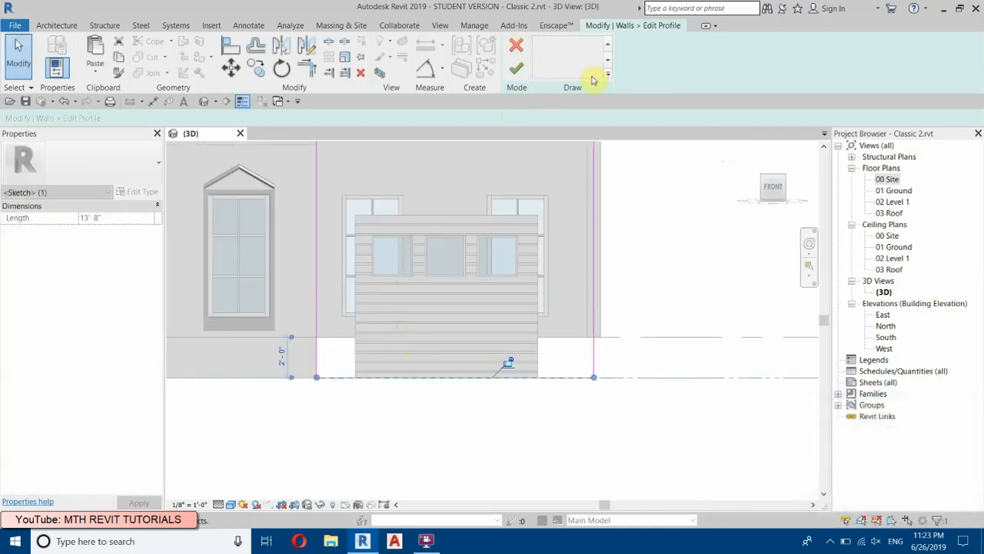
{"action": "left_click", "coordinate": [680, 260]}
Step: Sketch a rectangle over the garage door outline in the front wall's profile and delete the rectangle's bottom line
{"action": "left_click", "coordinate": [556, 44]}
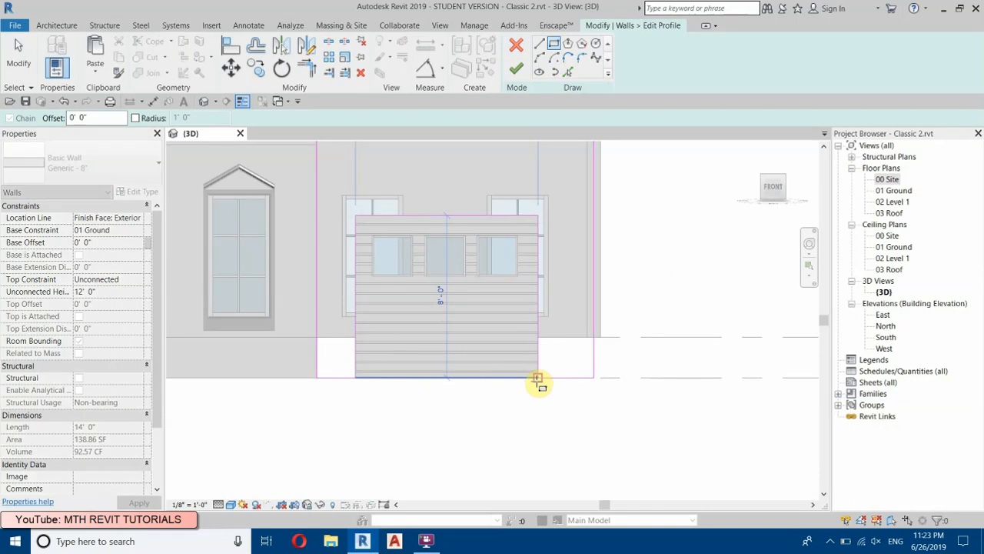
{"action": "right_click", "coordinate": [668, 277]}
{"action": "left_click", "coordinate": [681, 288]}
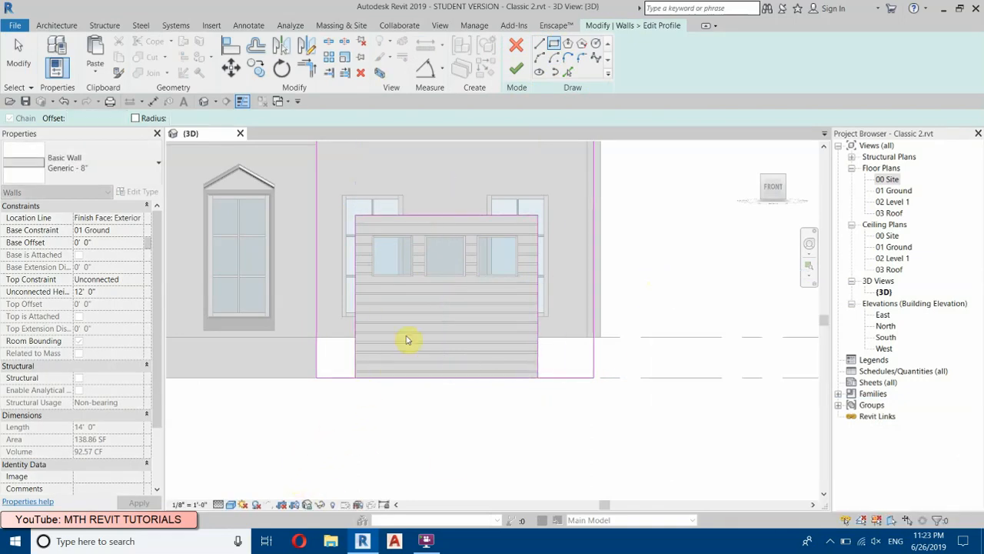
{"action": "mouse_move", "coordinate": [328, 404]}
{"action": "left_mouse_down"}
{"action": "mouse_move", "coordinate": [501, 358]}
{"action": "mouse_move", "coordinate": [550, 355]}
{"action": "left_mouse_up"}
{"action": "left_click", "coordinate": [361, 72]}
Step: Trim the front wall's base line to both sides of the garage door opening and finish the profile
{"action": "left_click", "coordinate": [328, 43]}
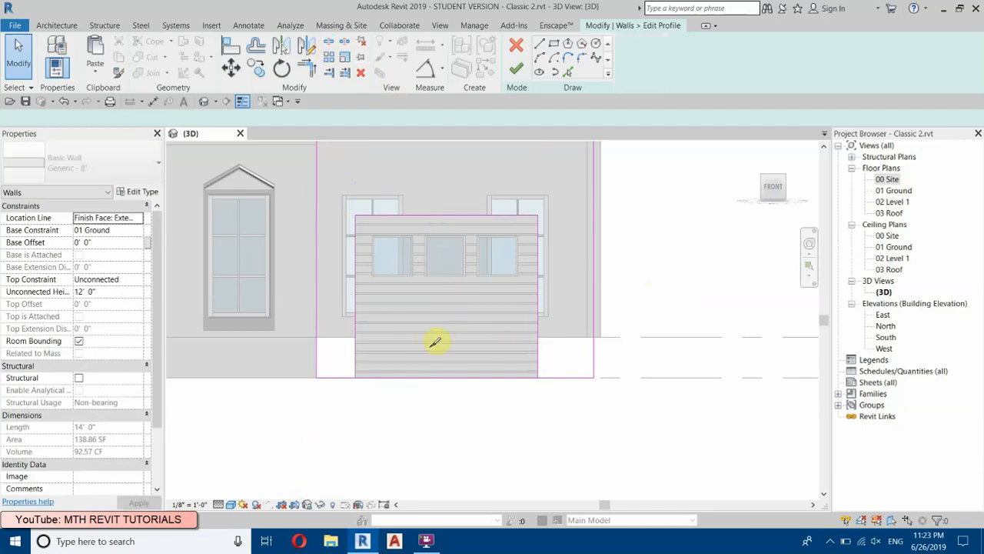
{"action": "key", "text": "t"}
{"action": "key", "text": "r"}
{"action": "left_click", "coordinate": [355, 366]}
{"action": "left_click", "coordinate": [335, 376]}
{"action": "left_click", "coordinate": [538, 369]}
{"action": "left_click", "coordinate": [543, 376]}
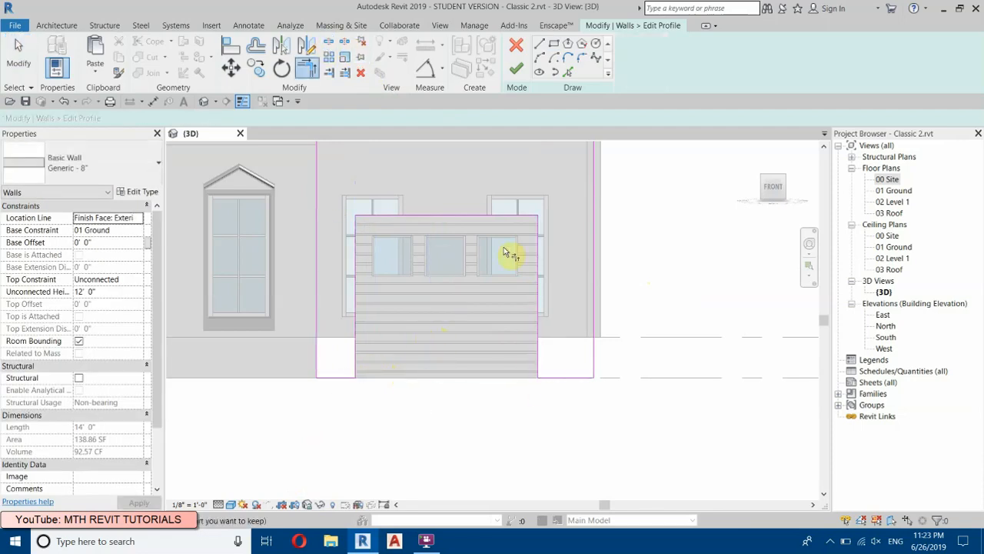
{"action": "middle_click_drag", "start_coordinate": [503, 216], "coordinate": [488, 317]}
{"action": "left_click", "coordinate": [516, 70]}
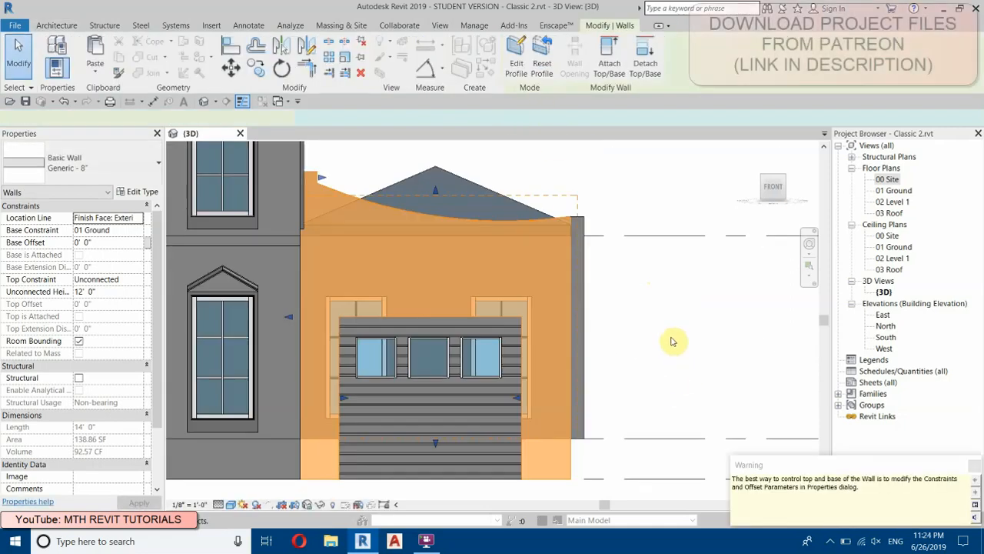
{"action": "left_click", "coordinate": [659, 340]}
Step: Extend the bases of the garage wing's outer side wall and rear wall 2 ft down to the 00 Site level
{"action": "scroll", "coordinate": [621, 369], "scroll_direction": "down", "scroll_amount": 4}
{"action": "middle_click_drag", "start_coordinate": [621, 327], "coordinate": [450, 395], "text": "shift"}
{"action": "scroll", "coordinate": [442, 393], "scroll_direction": "up", "scroll_amount": 5}
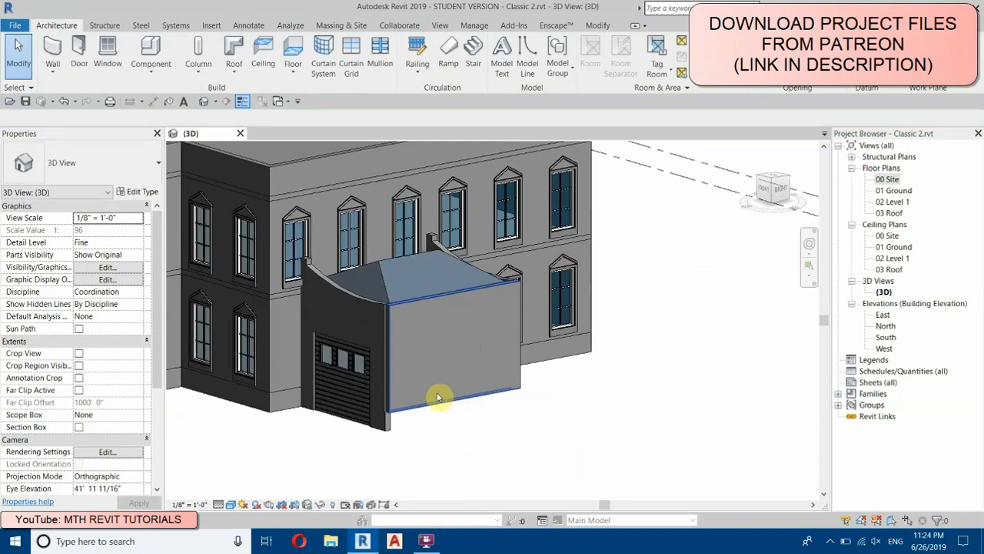
{"action": "left_click", "coordinate": [436, 395]}
{"action": "left_click", "coordinate": [782, 195]}
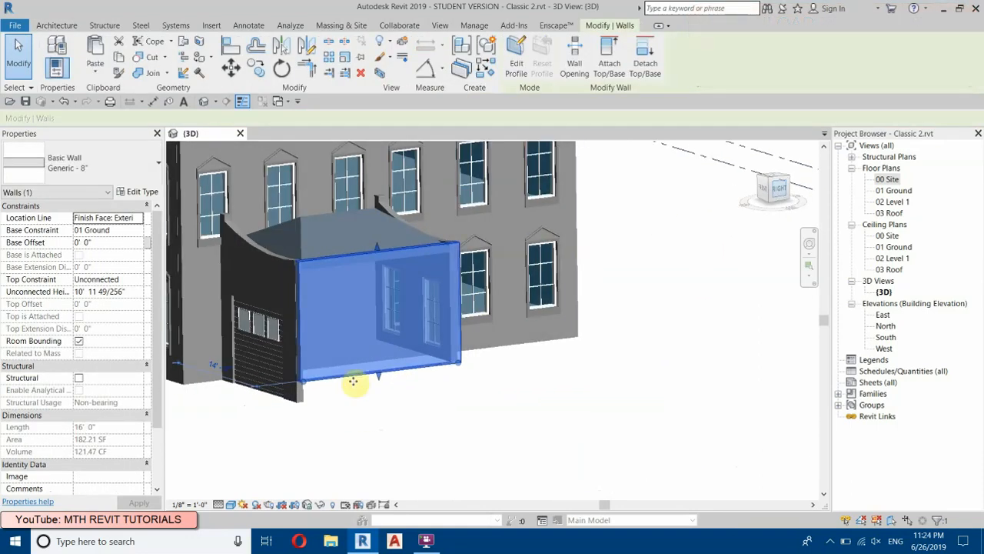
{"action": "left_click_drag", "start_coordinate": [496, 430], "coordinate": [484, 455]}
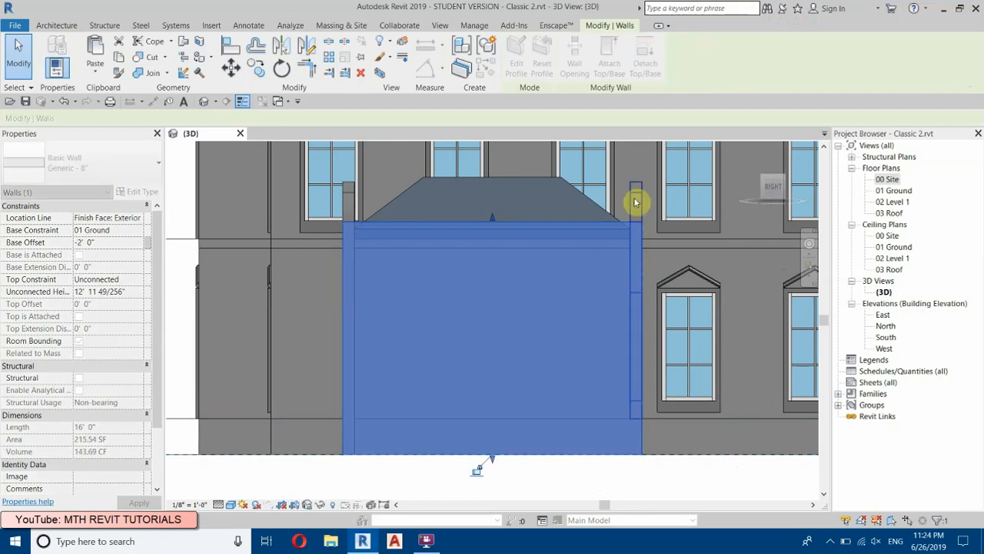
{"action": "left_click_drag", "start_coordinate": [636, 424], "coordinate": [638, 456]}
{"action": "left_click", "coordinate": [656, 468]}
Step: Open the profile of the garage wing's rear wall for editing and view it straight from the back
{"action": "middle_click_drag", "start_coordinate": [534, 410], "coordinate": [467, 460], "text": "shift"}
{"action": "left_click", "coordinate": [634, 338]}
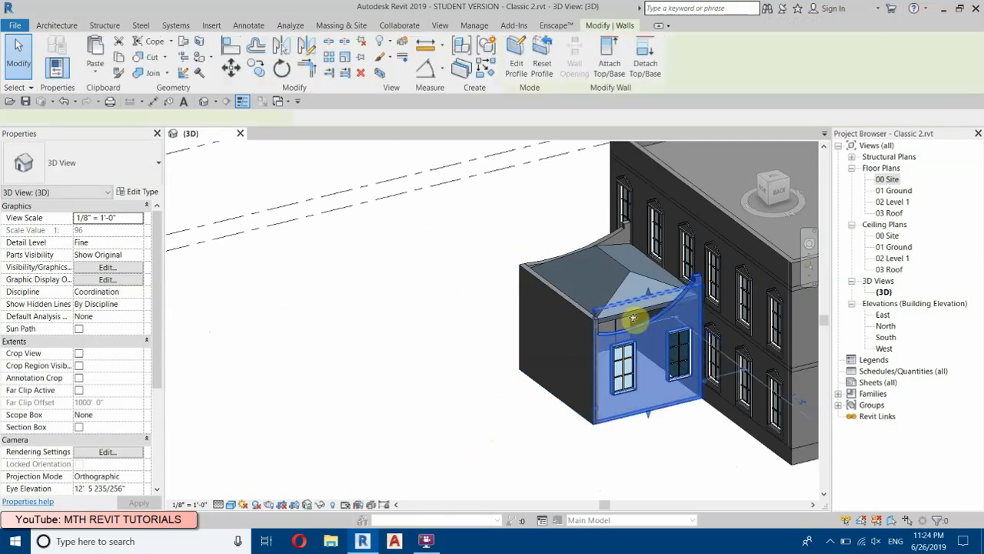
{"action": "scroll", "coordinate": [630, 326], "scroll_direction": "up", "scroll_amount": 4}
{"action": "scroll", "coordinate": [457, 262], "scroll_direction": "down", "scroll_amount": 3}
{"action": "mouse_move", "coordinate": [555, 377]}
{"action": "middle_mouse_down", "text": "shift"}
{"action": "mouse_move", "coordinate": [521, 301]}
{"action": "mouse_move", "coordinate": [509, 320]}
{"action": "middle_mouse_up", "text": "shift"}
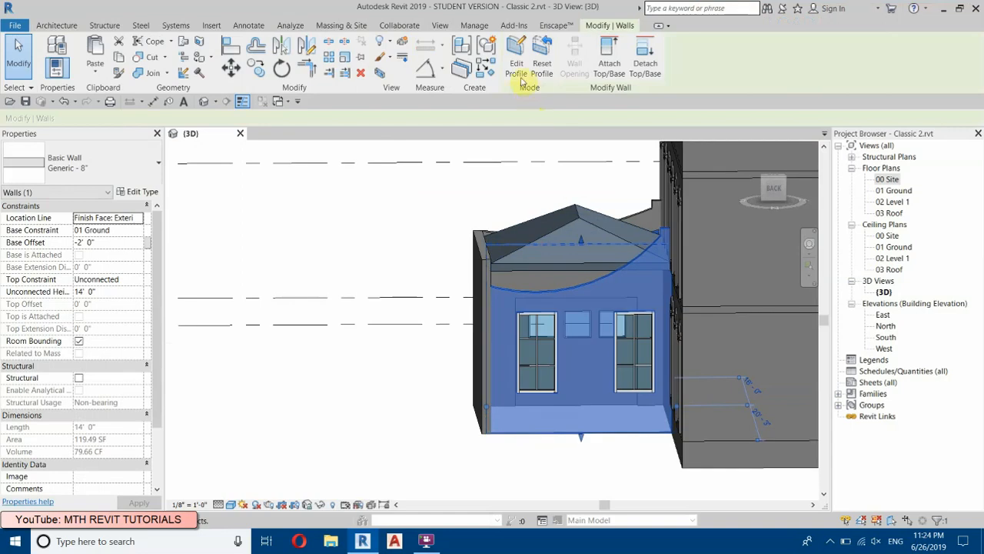
{"action": "left_click", "coordinate": [515, 61]}
{"action": "left_click", "coordinate": [775, 190]}
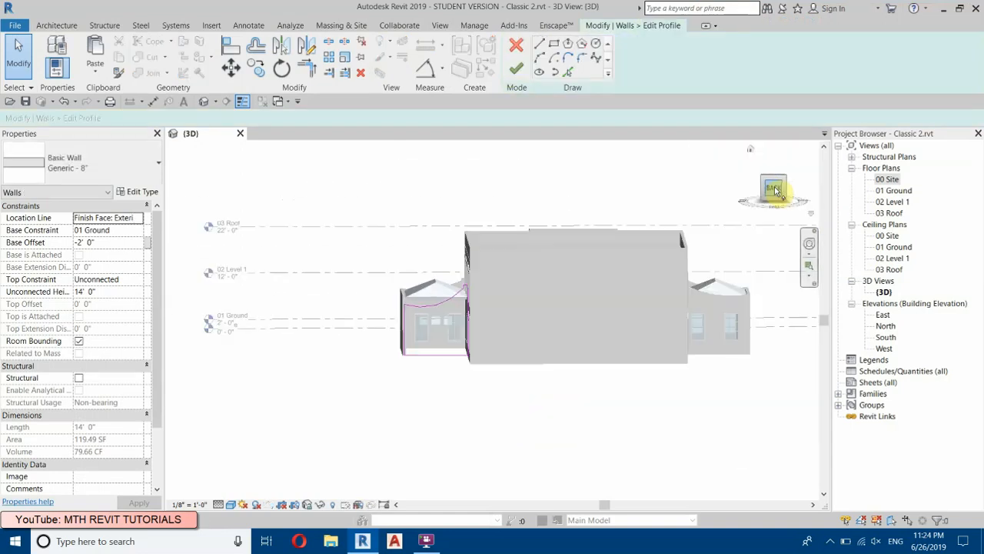
{"action": "scroll", "coordinate": [423, 338], "scroll_direction": "up", "scroll_amount": 3}
{"action": "scroll", "coordinate": [388, 325], "scroll_direction": "up", "scroll_amount": 3}
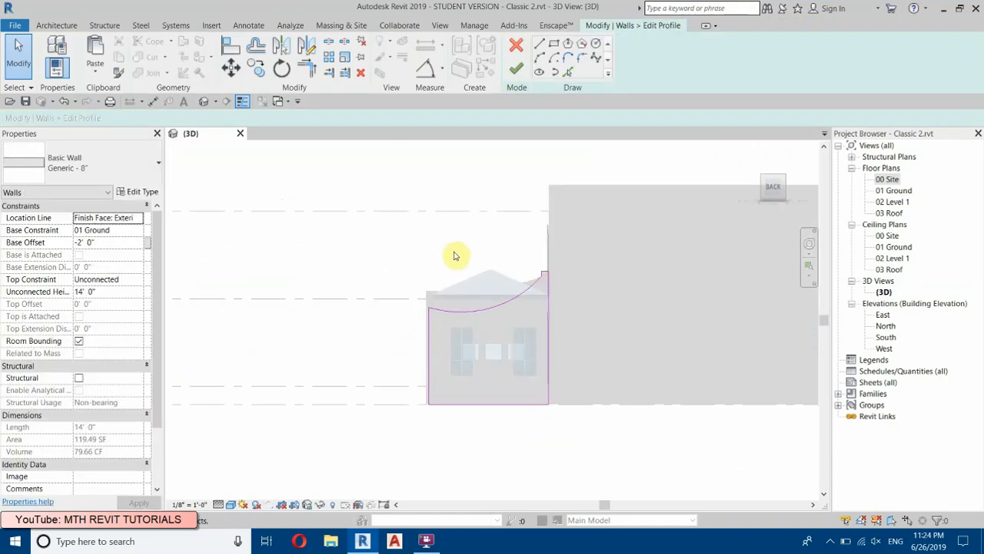
{"action": "scroll", "coordinate": [455, 254], "scroll_direction": "up", "scroll_amount": 3}
Step: Delete the curved top line and the stepped lines beside the main building from the rear wall's profile
{"action": "mouse_move", "coordinate": [308, 239]}
{"action": "left_mouse_down"}
{"action": "mouse_move", "coordinate": [699, 474]}
{"action": "mouse_move", "coordinate": [721, 467]}
{"action": "left_mouse_up"}
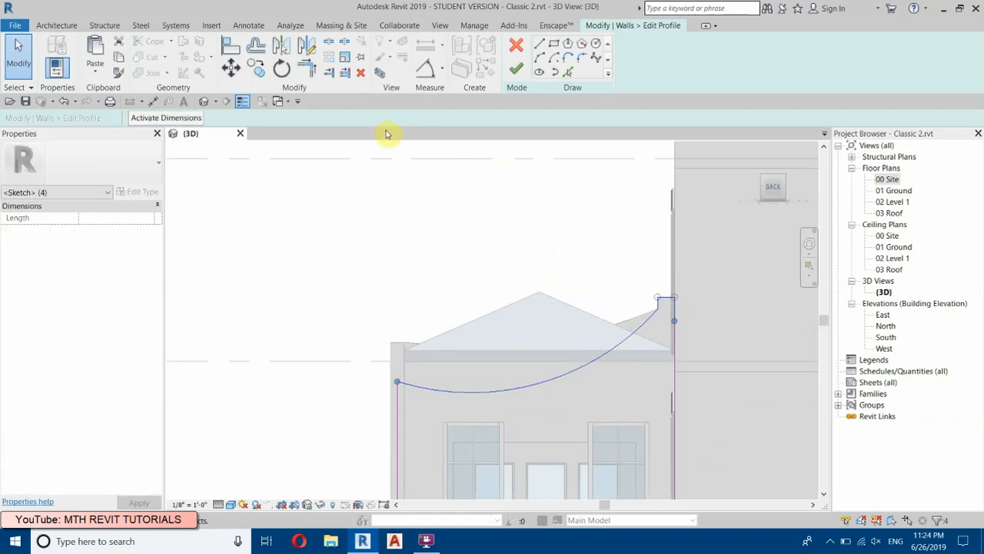
{"action": "scroll", "coordinate": [546, 384], "scroll_direction": "up", "scroll_amount": 1}
{"action": "left_click", "coordinate": [509, 397]}
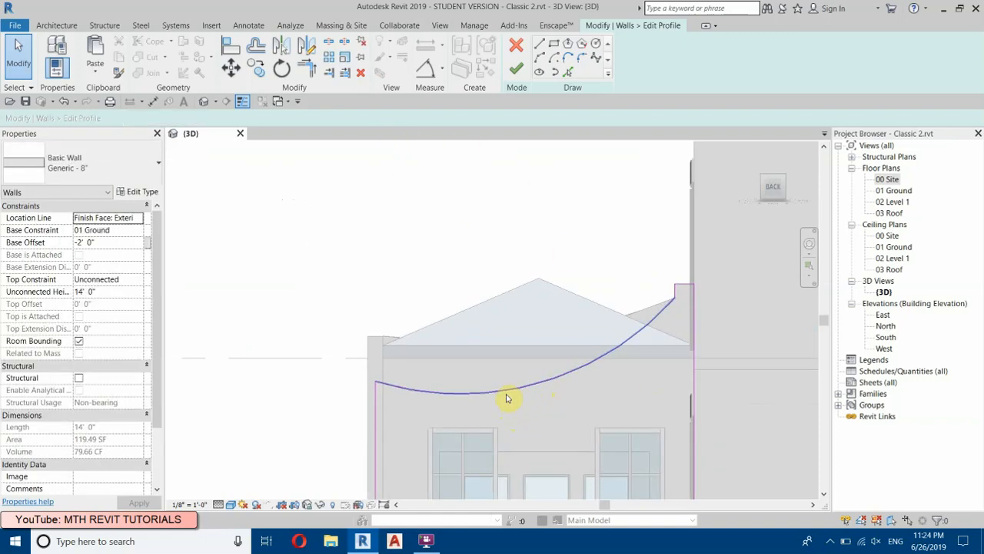
{"action": "left_click", "coordinate": [467, 394]}
{"action": "left_click", "coordinate": [361, 73]}
{"action": "left_click_drag", "start_coordinate": [568, 264], "coordinate": [789, 367]}
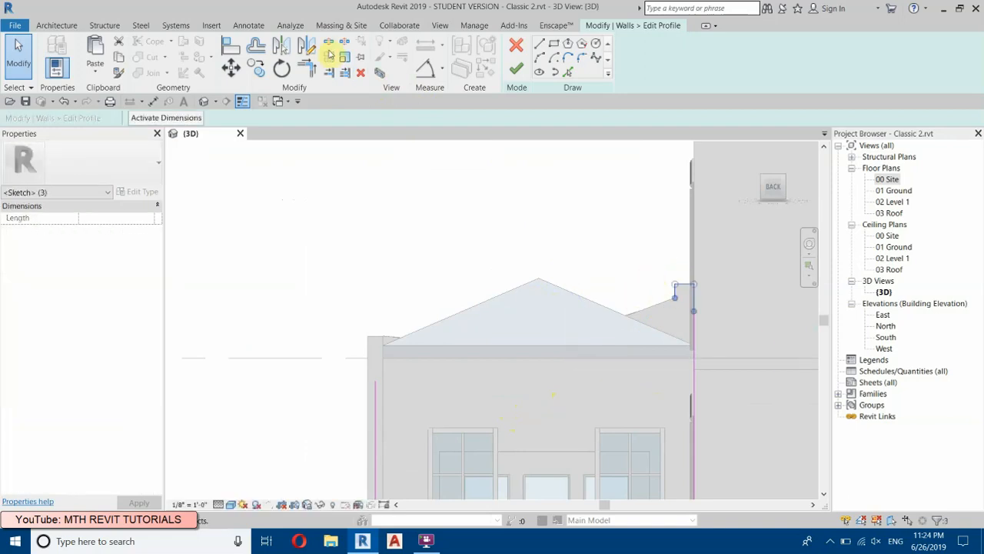
{"action": "left_click", "coordinate": [361, 74]}
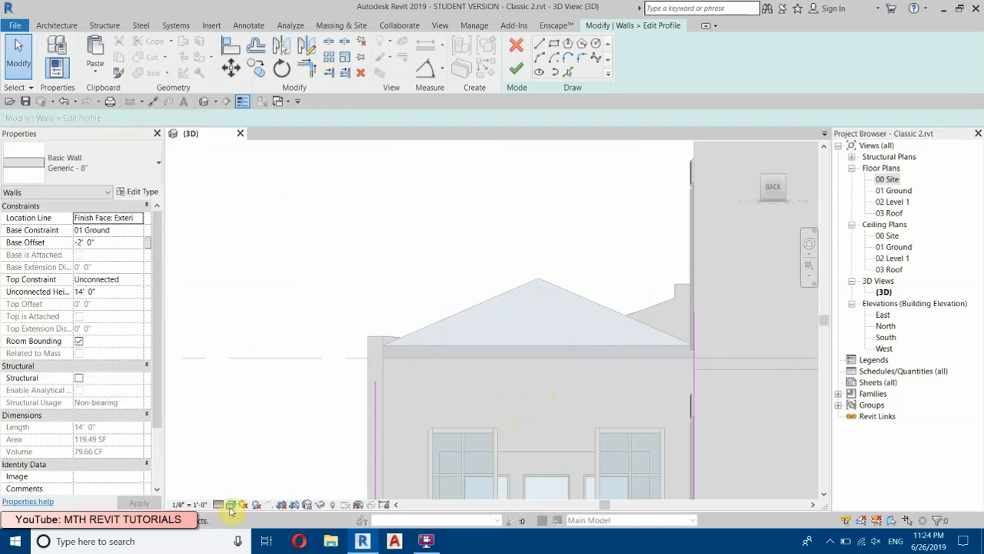
Step: Show the view in wireframe and trace the front wall's step and curved top edge into the rear wall's profile with Pick Lines
{"action": "left_click", "coordinate": [230, 505]}
{"action": "left_click", "coordinate": [257, 425]}
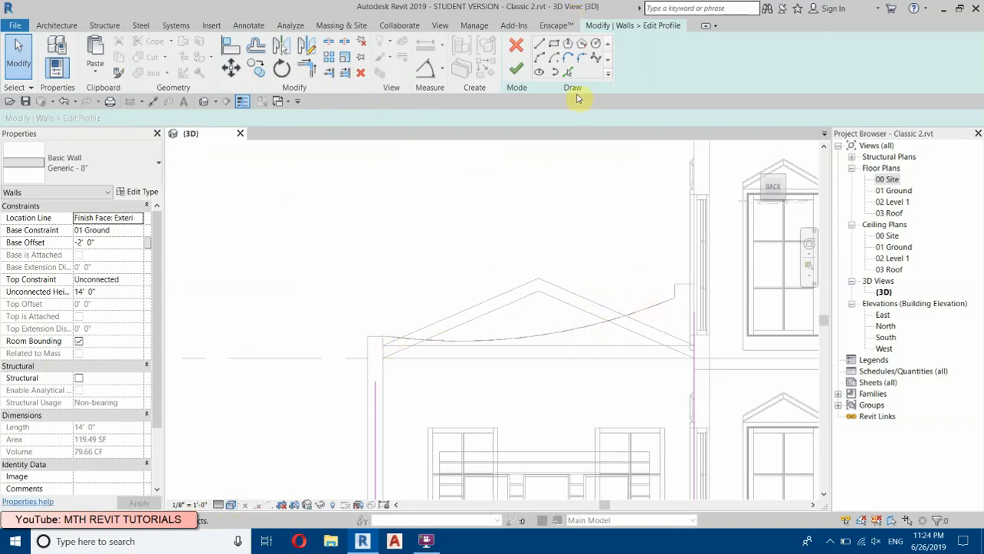
{"action": "left_click", "coordinate": [568, 71]}
{"action": "scroll", "coordinate": [692, 289], "scroll_direction": "up", "scroll_amount": 2}
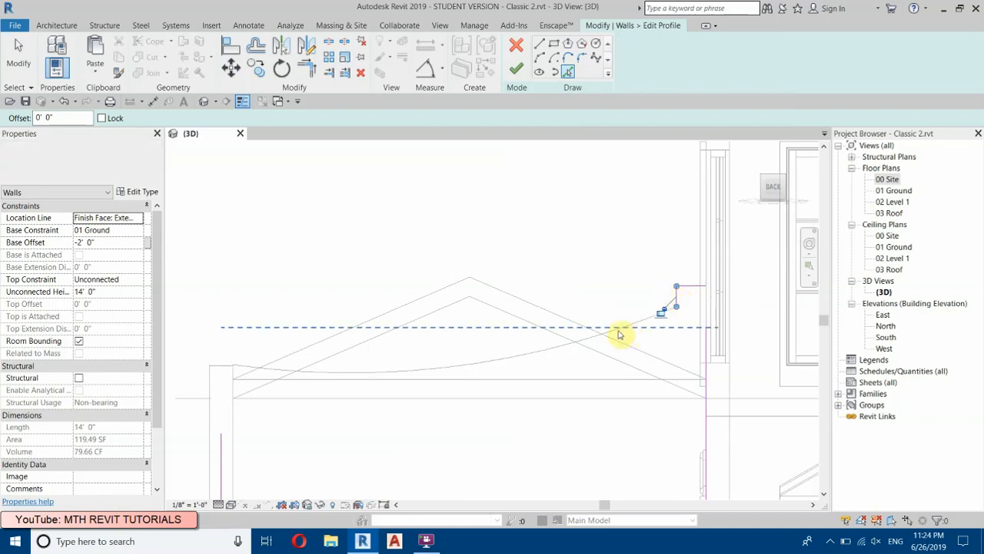
{"action": "left_click", "coordinate": [644, 318]}
{"action": "scroll", "coordinate": [644, 319], "scroll_direction": "down", "scroll_amount": 1}
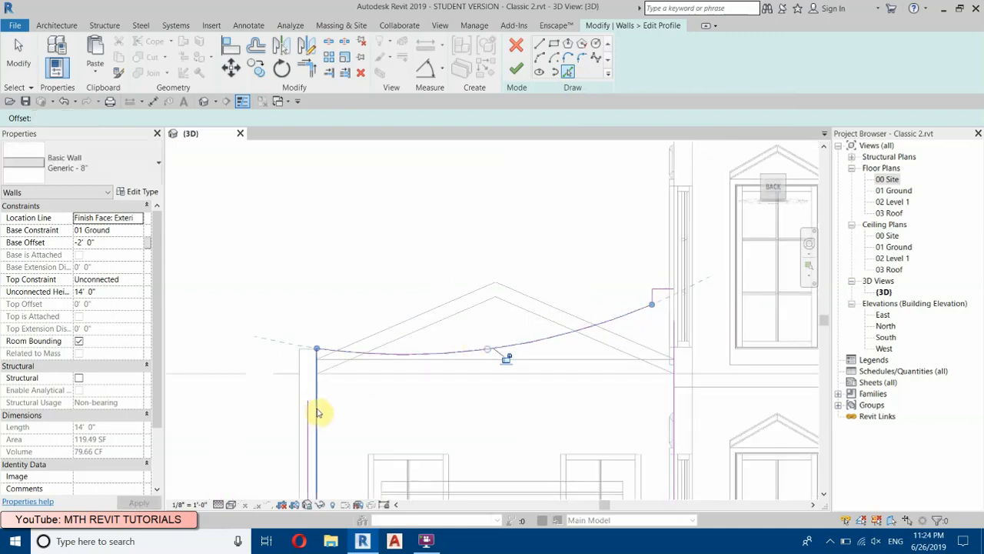
Step: Trim the outer vertical line to the curve, finish the rear wall's profile and set the visual style to Shaded
{"action": "key", "text": "t"}
{"action": "key", "text": "r"}
{"action": "left_click", "coordinate": [309, 409]}
{"action": "left_click", "coordinate": [322, 351]}
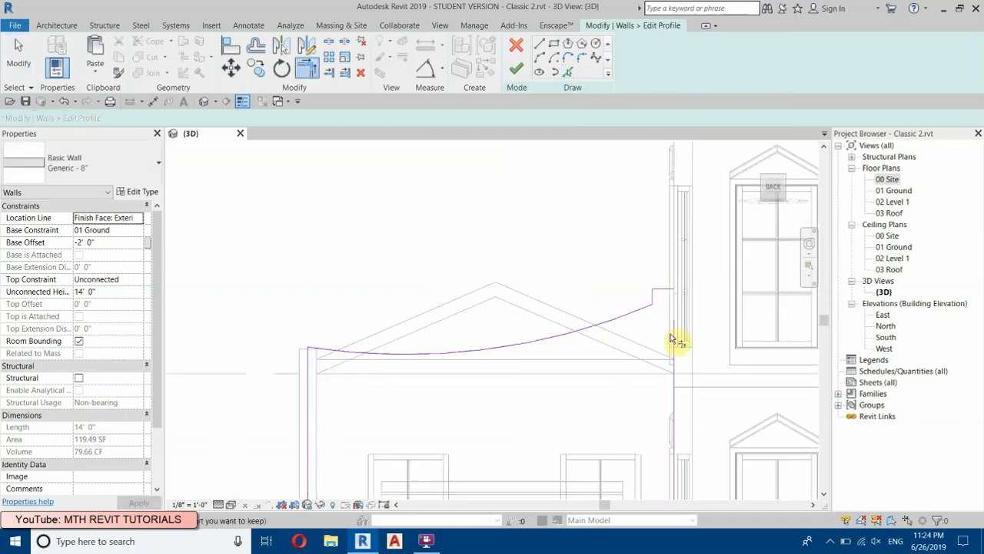
{"action": "left_click", "coordinate": [516, 69]}
{"action": "key", "text": "s"}
{"action": "key", "text": "d"}
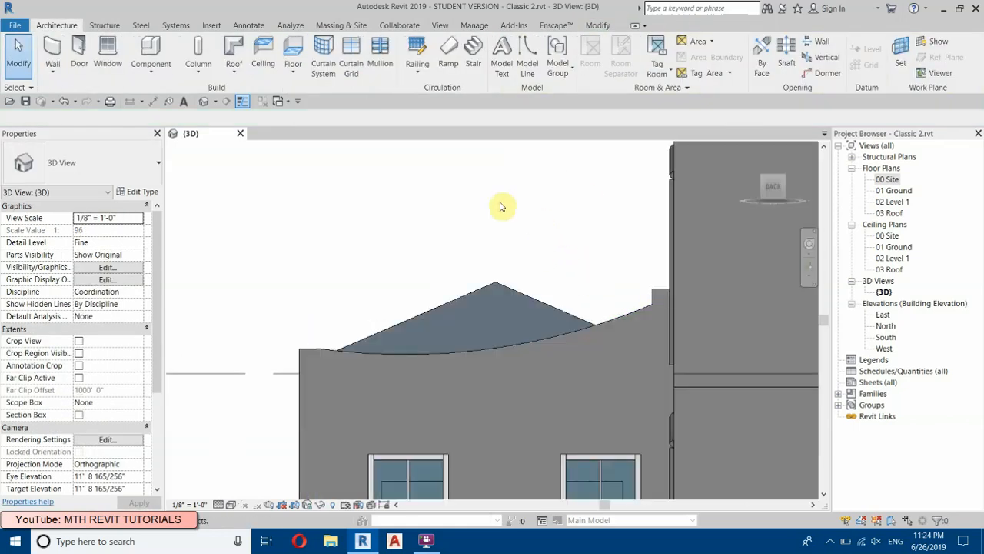
{"action": "scroll", "coordinate": [488, 217], "scroll_direction": "down", "scroll_amount": 3}
{"action": "mouse_move", "coordinate": [508, 349]}
{"action": "middle_mouse_down", "text": "shift"}
{"action": "mouse_move", "coordinate": [559, 358]}
{"action": "mouse_move", "coordinate": [618, 389]}
{"action": "middle_mouse_up", "text": "shift"}
{"action": "scroll", "coordinate": [386, 298], "scroll_direction": "down", "scroll_amount": 3}
{"action": "middle_click_drag", "start_coordinate": [453, 332], "coordinate": [657, 333], "text": "shift"}
{"action": "scroll", "coordinate": [646, 311], "scroll_direction": "up", "scroll_amount": 4}
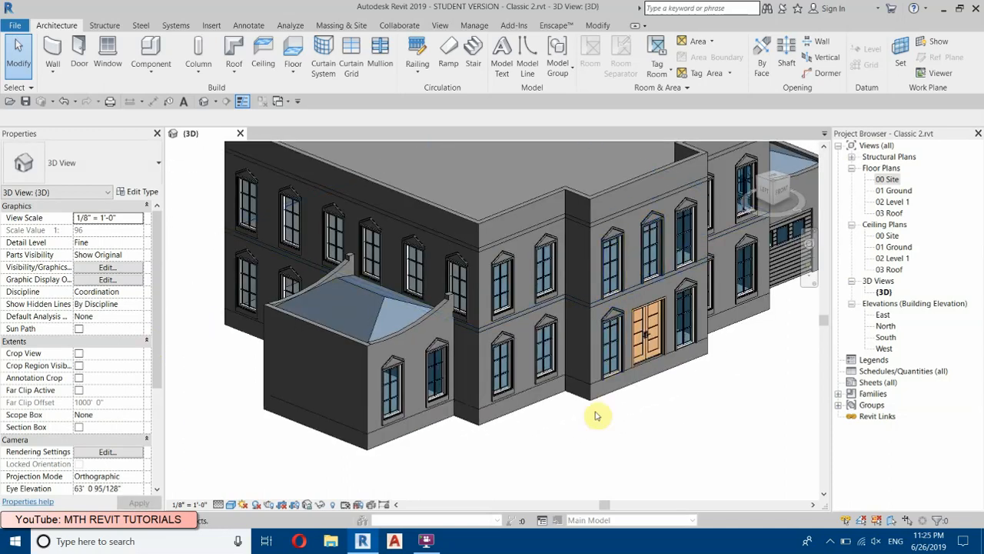